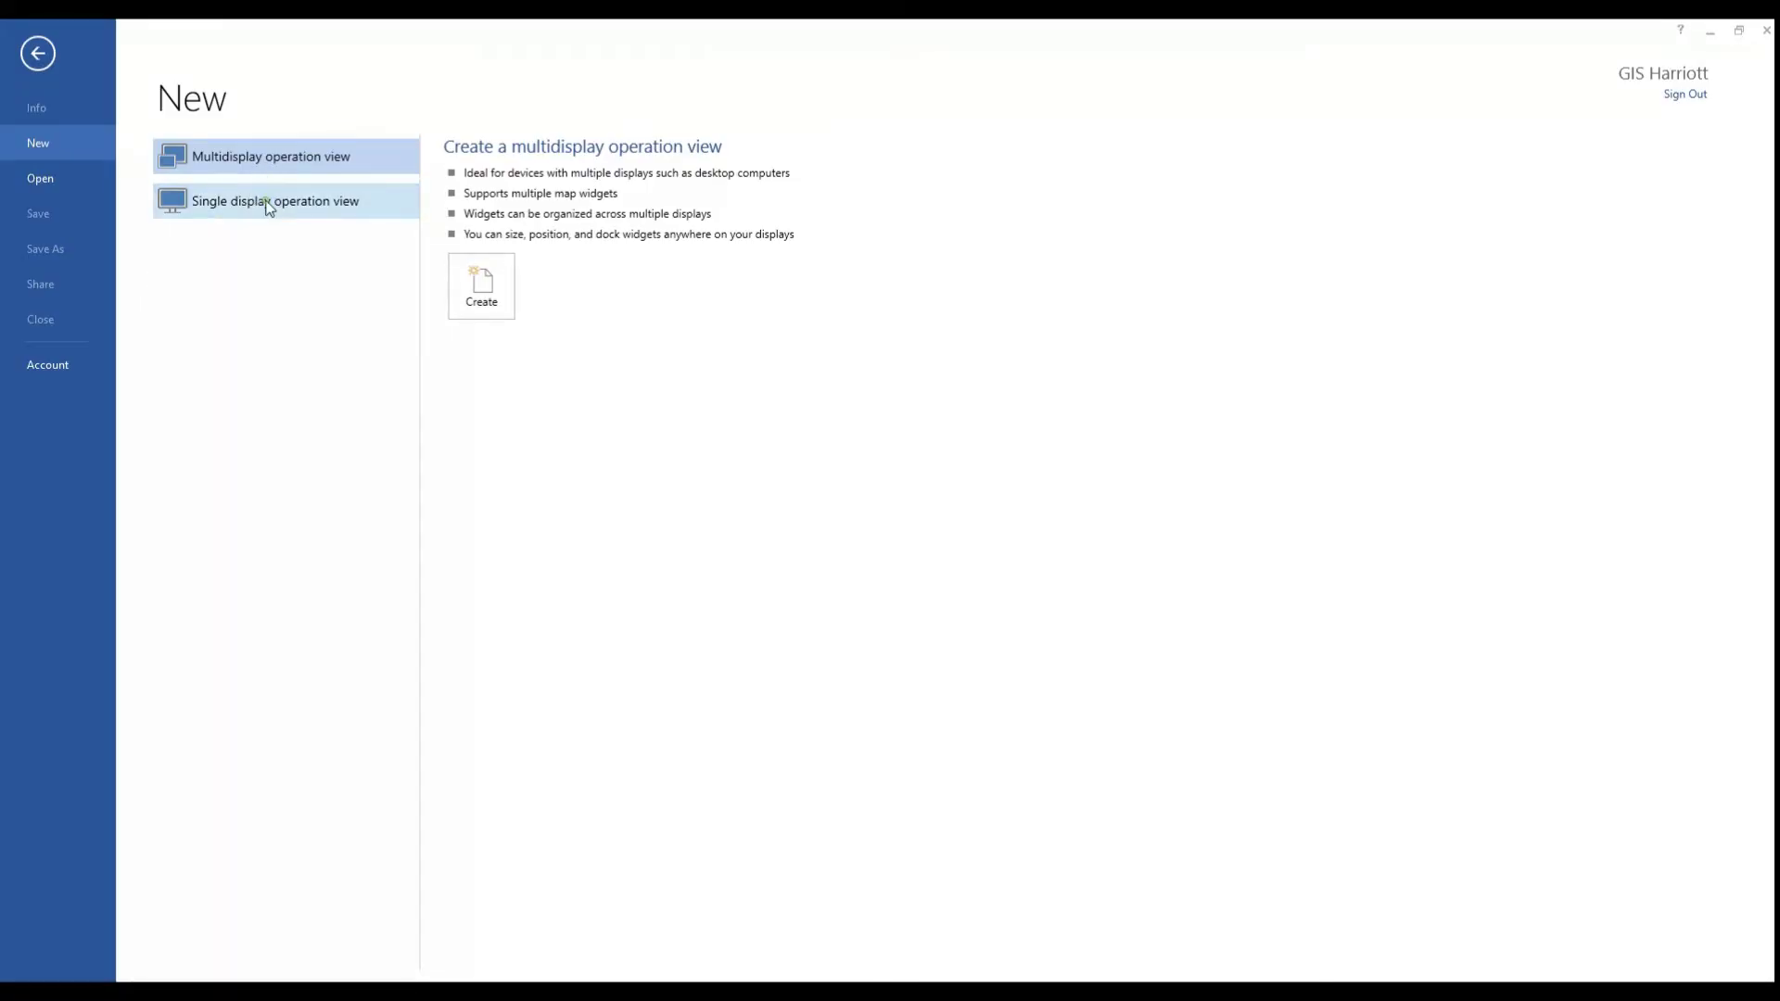
- Create a new multidisplay operation view
{"action": "left_click", "coordinate": [268, 209]}
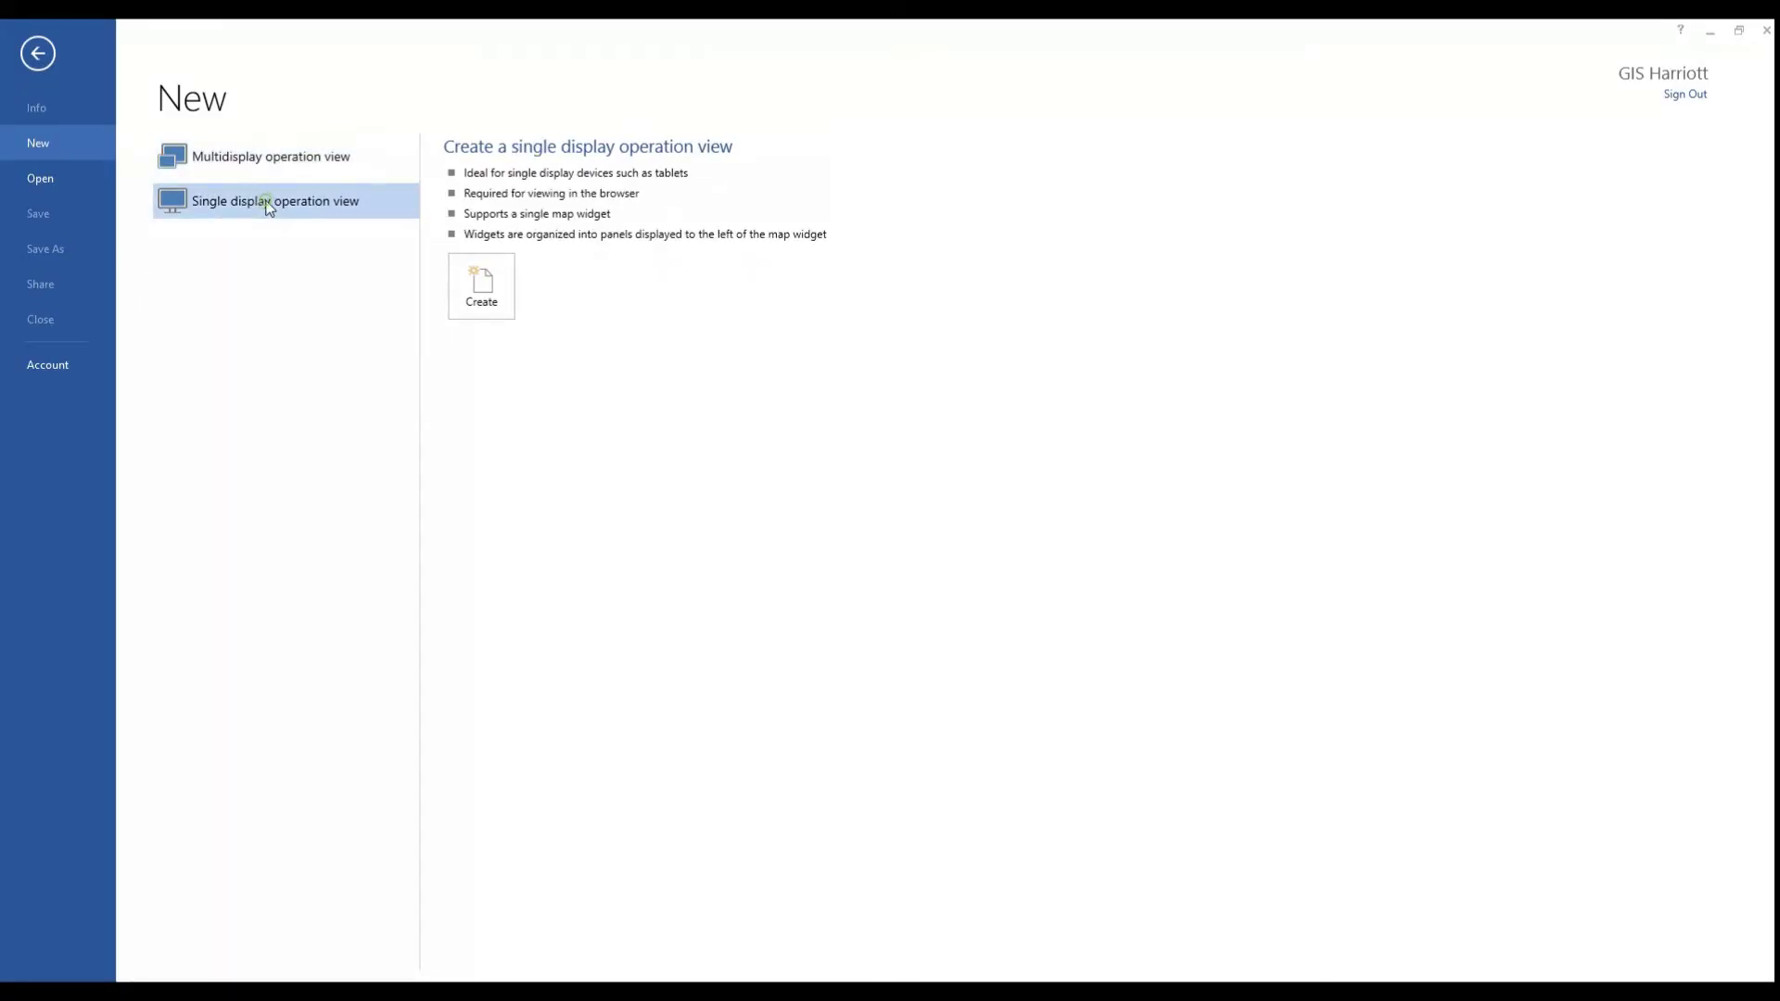
{"action": "left_click", "coordinate": [268, 158]}
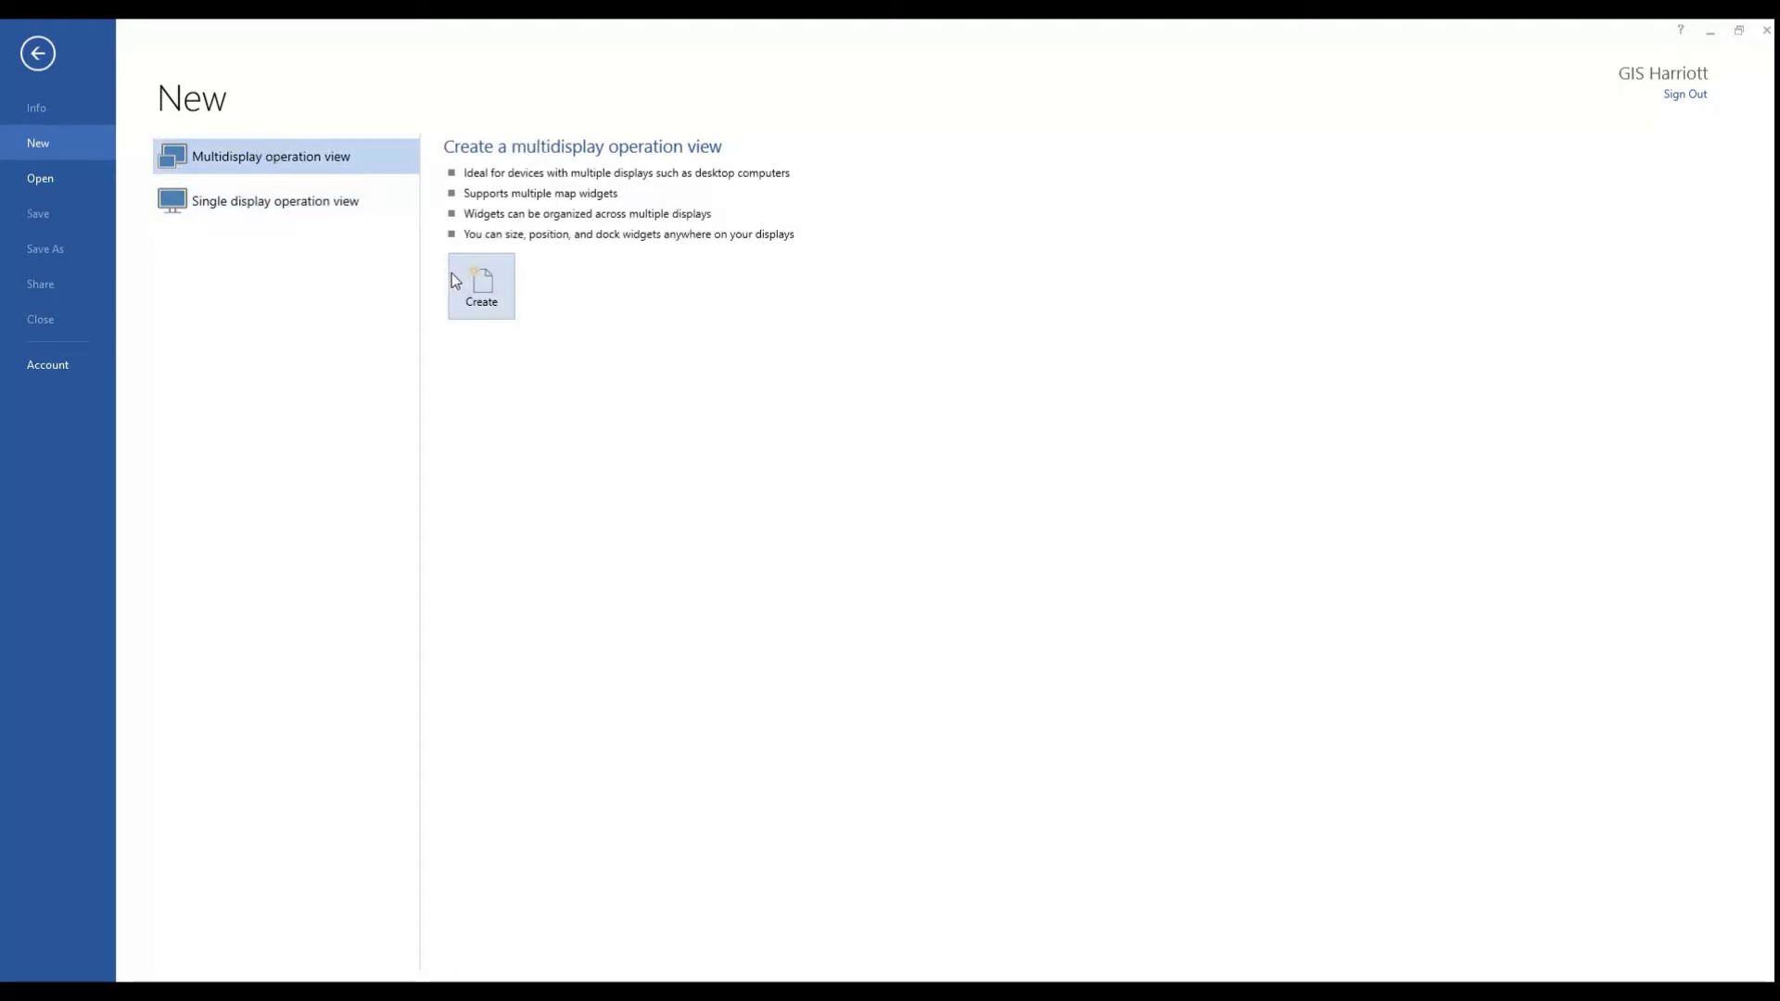
{"action": "left_click", "coordinate": [481, 303]}
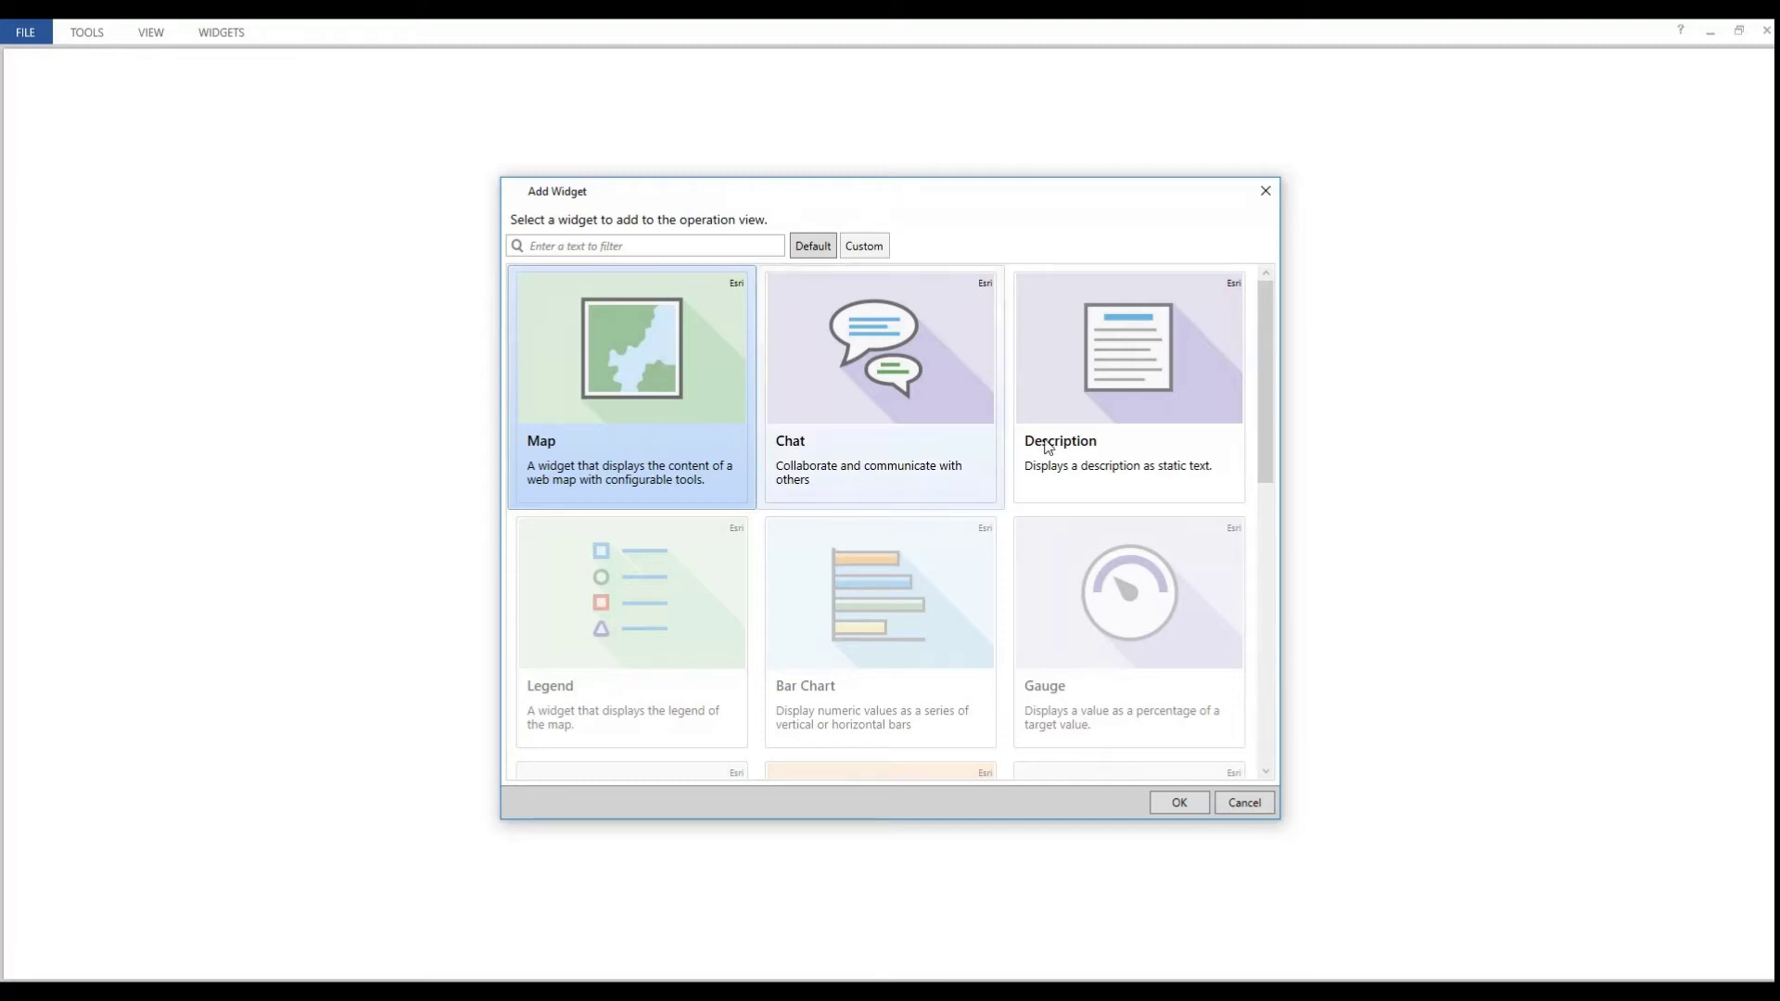
- Add a map widget that uses the Map_for_dashboard web map
{"action": "left_click", "coordinate": [1176, 802]}
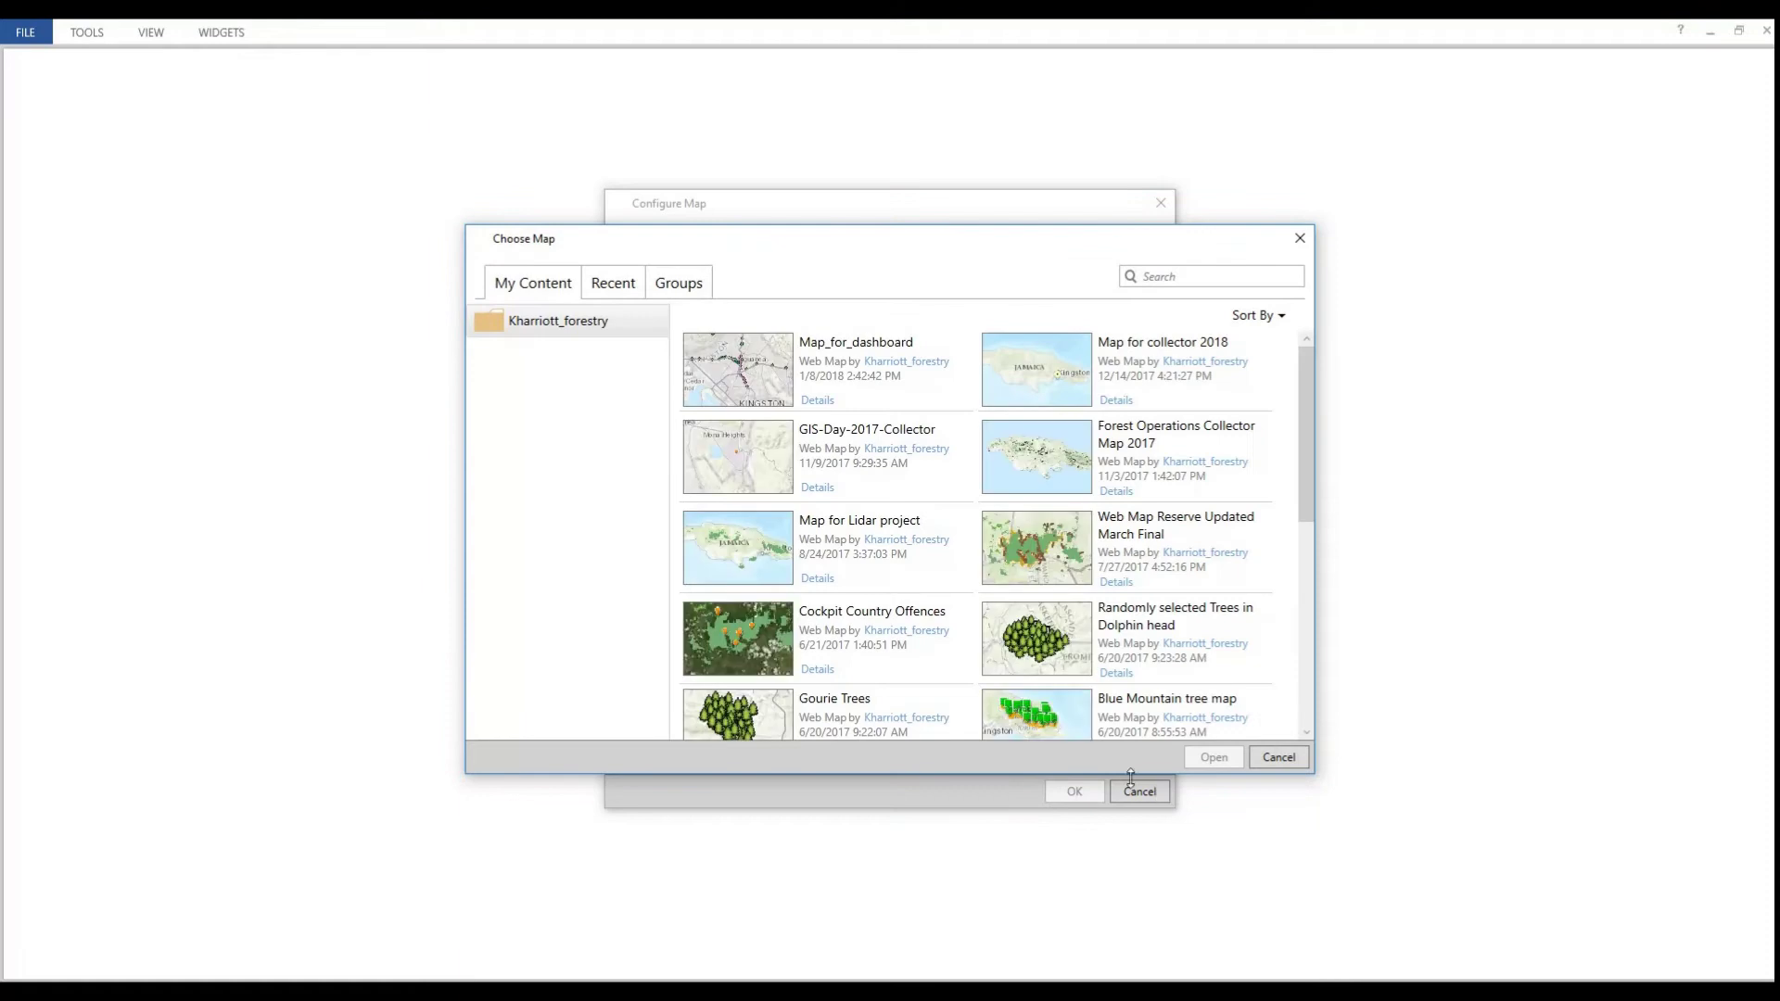
{"action": "left_click", "coordinate": [755, 363]}
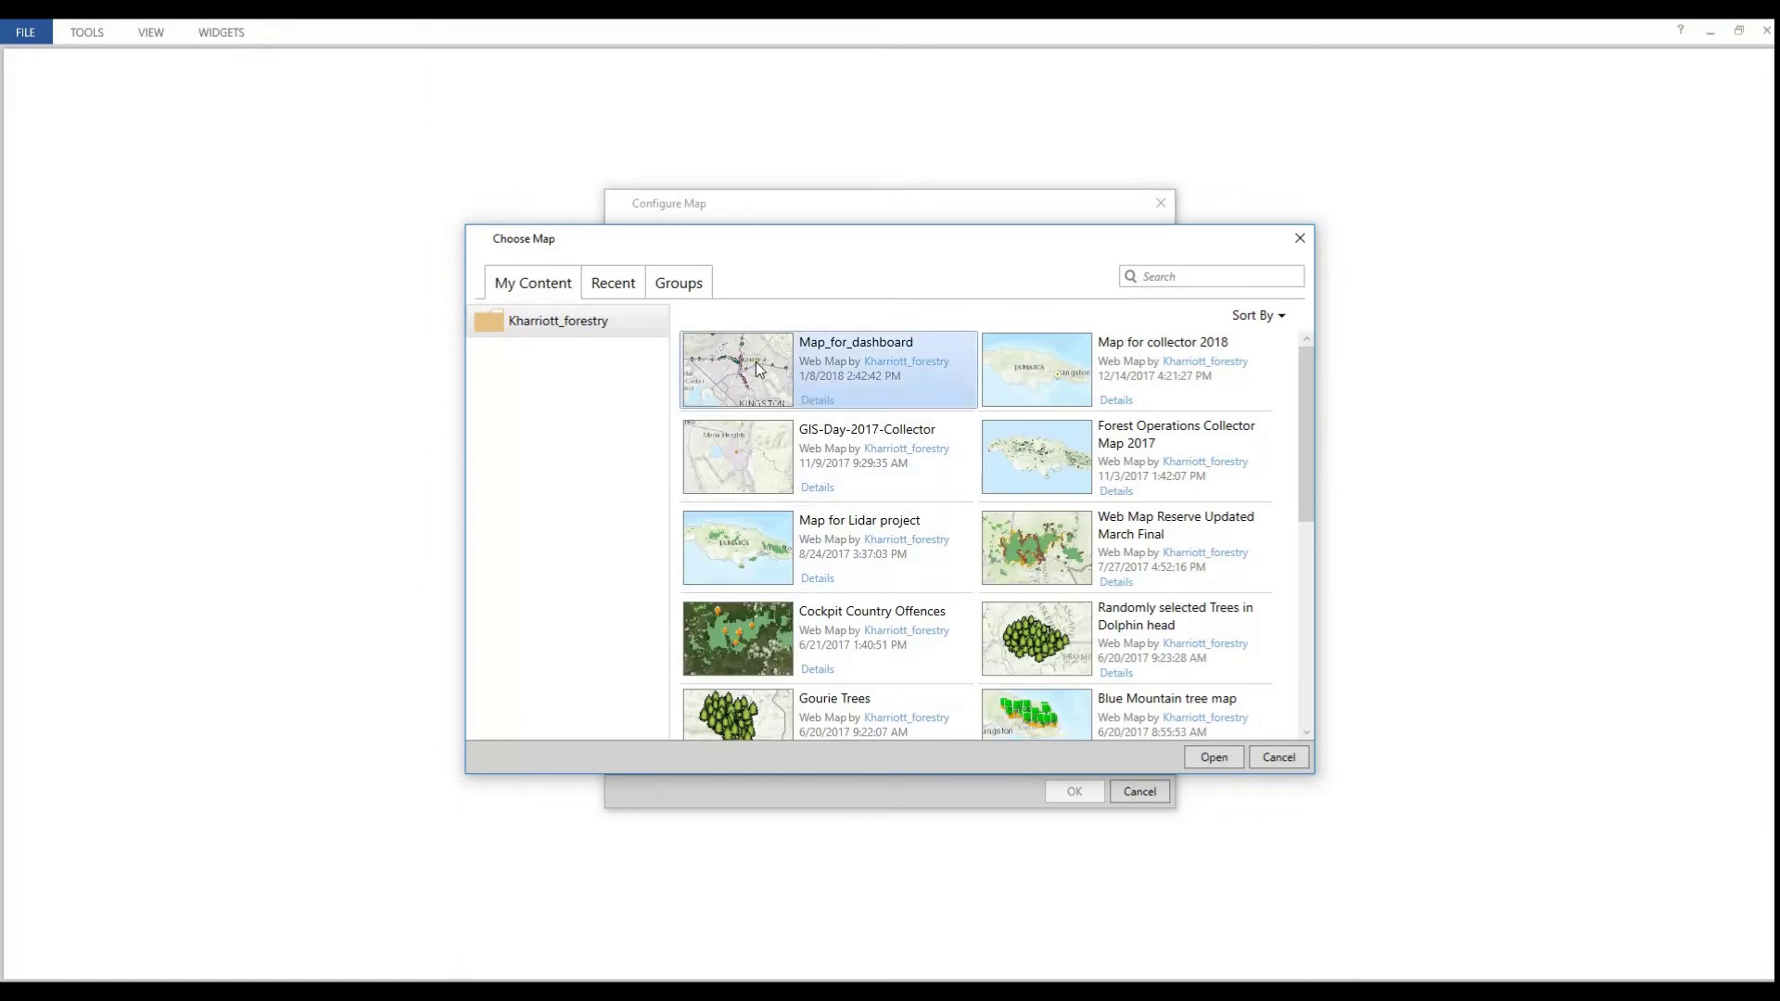
{"action": "left_click", "coordinate": [1209, 758]}
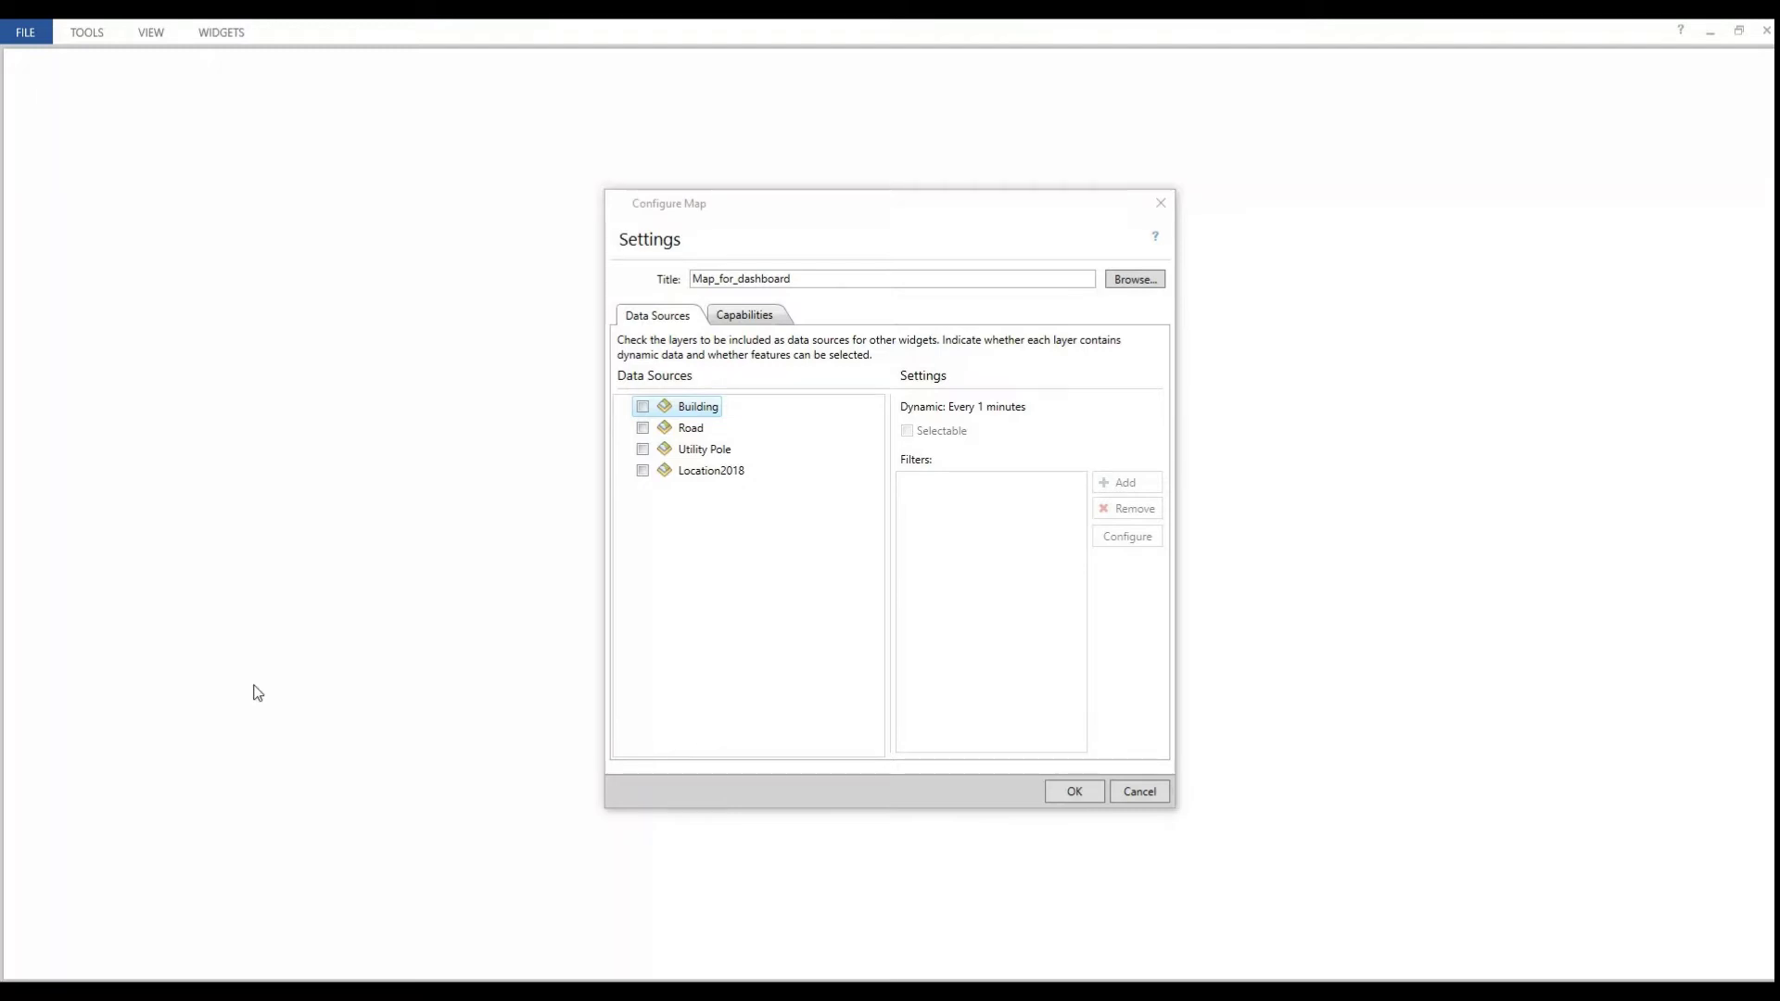
- Make Building a selectable data source with a 'Commercial' filter: Type equals Commercial
{"action": "left_click", "coordinate": [642, 408]}
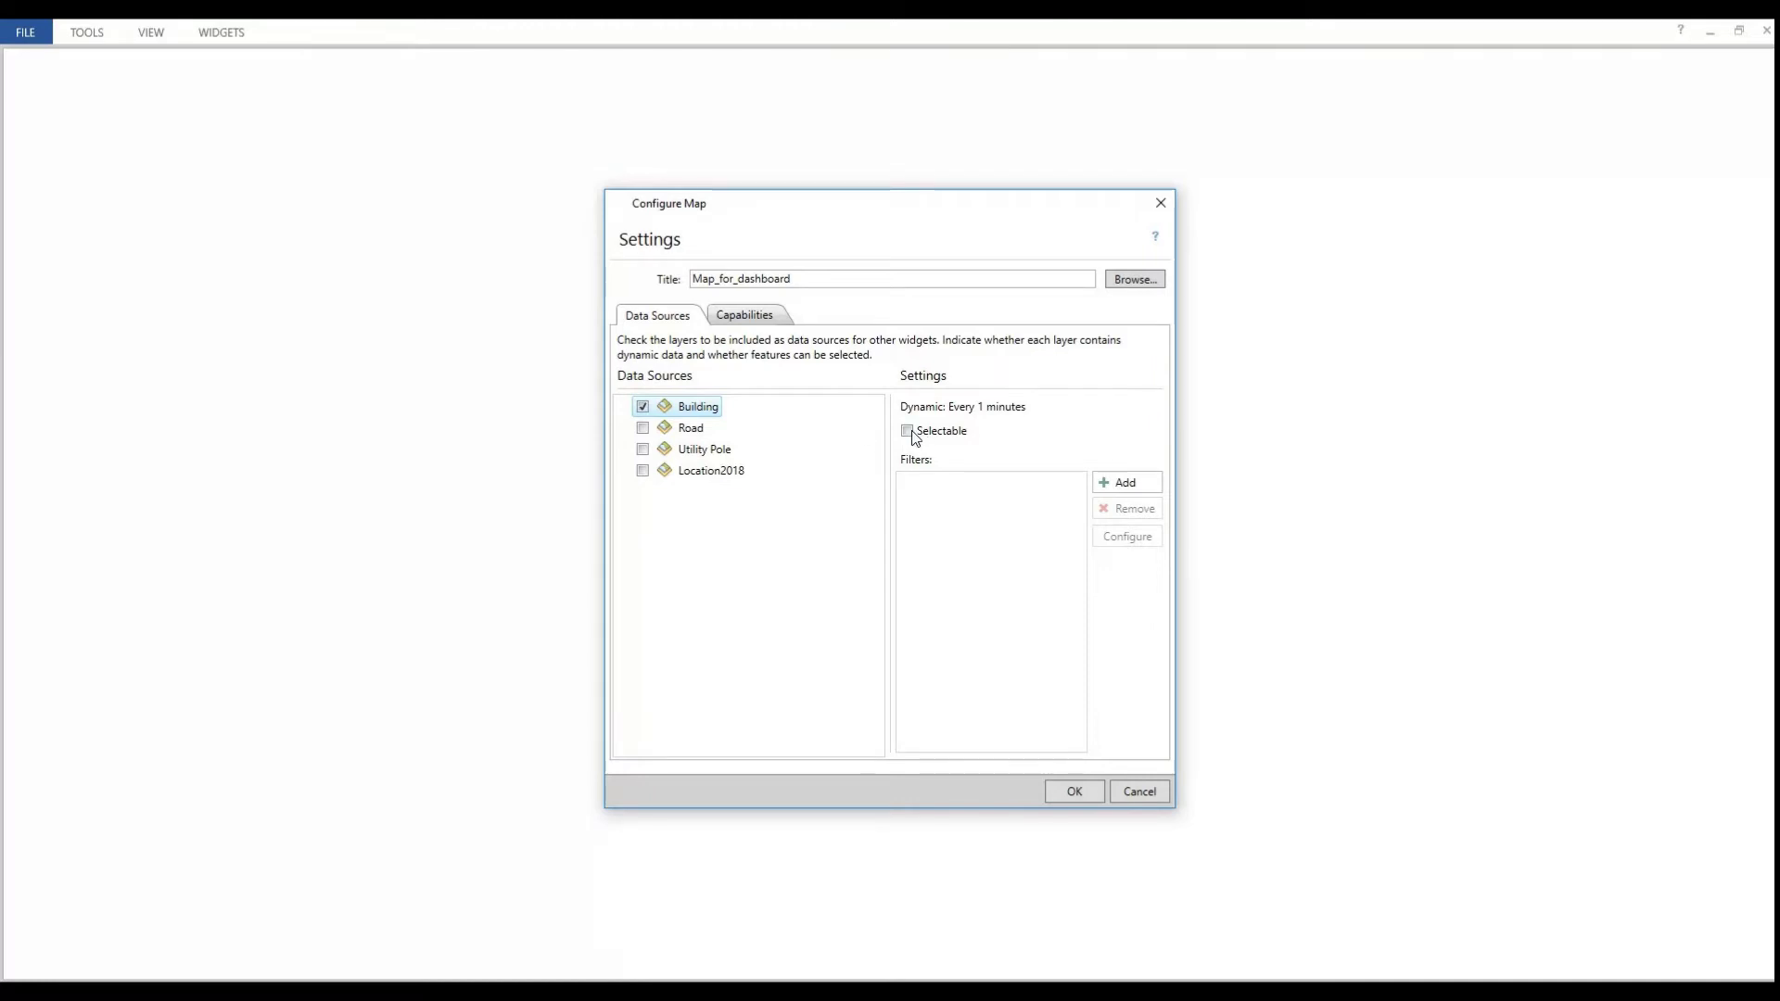
{"action": "left_click", "coordinate": [908, 432]}
{"action": "left_click", "coordinate": [1127, 484]}
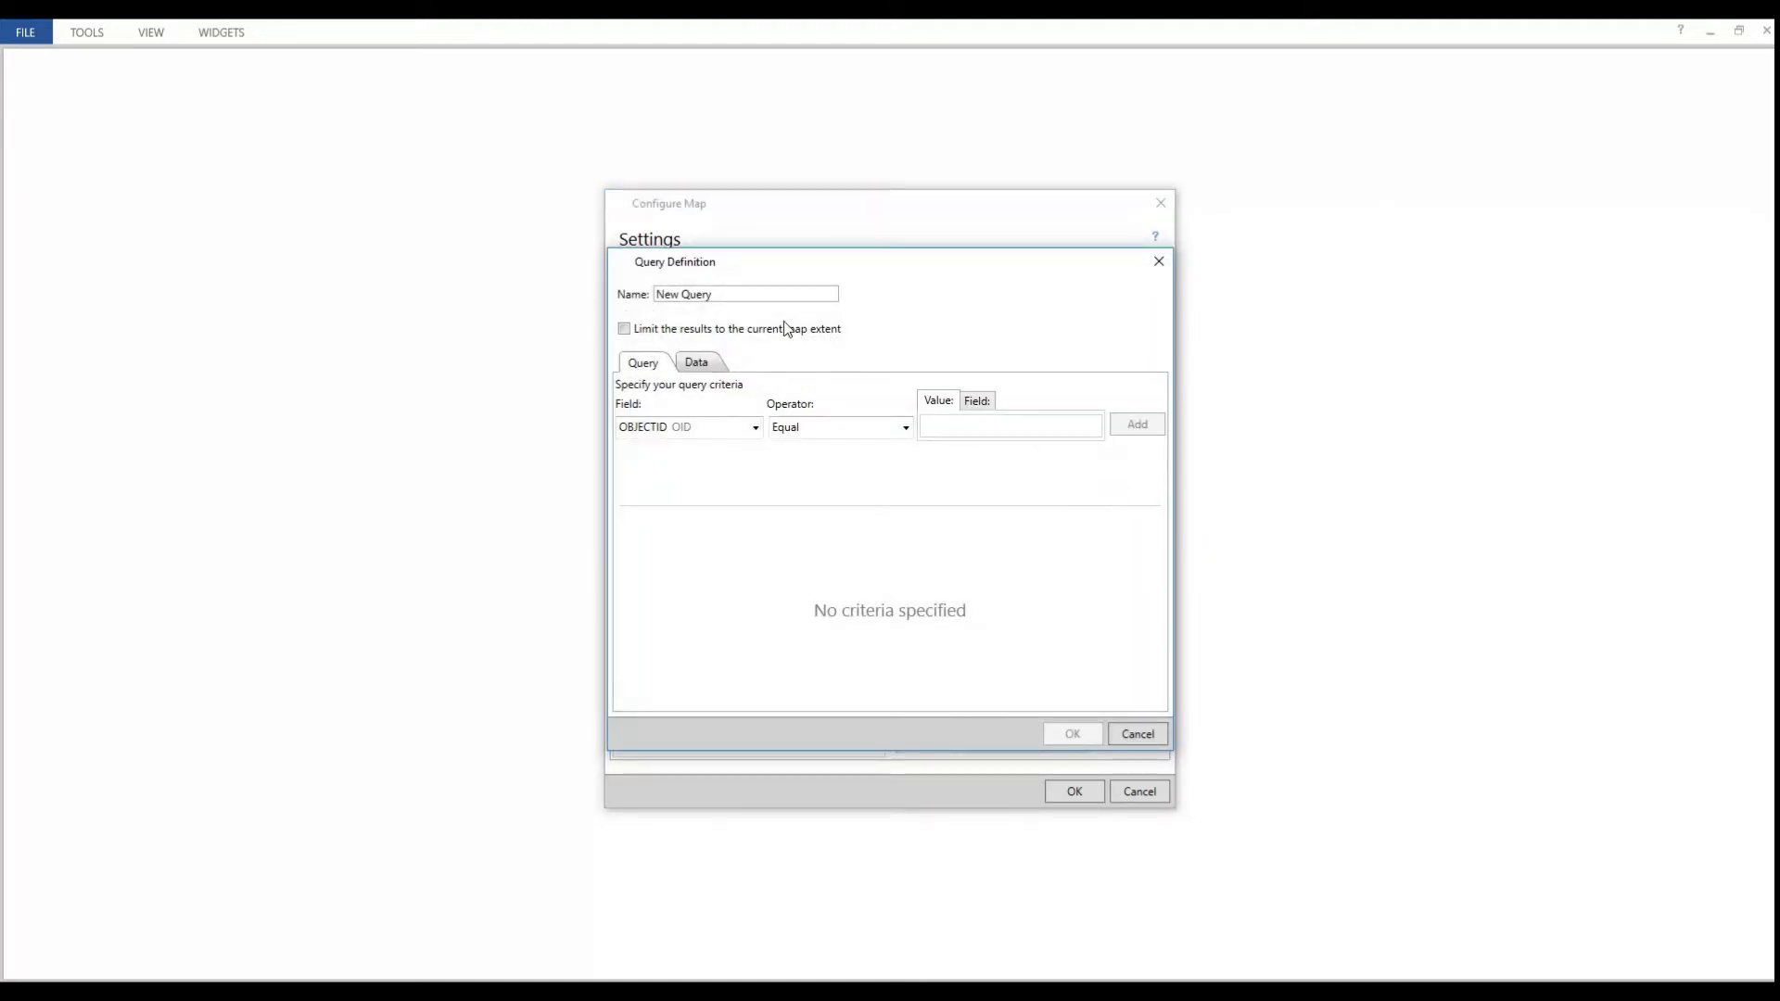
{"action": "left_click_drag", "start_coordinate": [730, 294], "coordinate": [649, 297]}
{"action": "type", "text": "Commercial"}
{"action": "left_click", "coordinate": [758, 427]}
{"action": "left_click", "coordinate": [681, 514]}
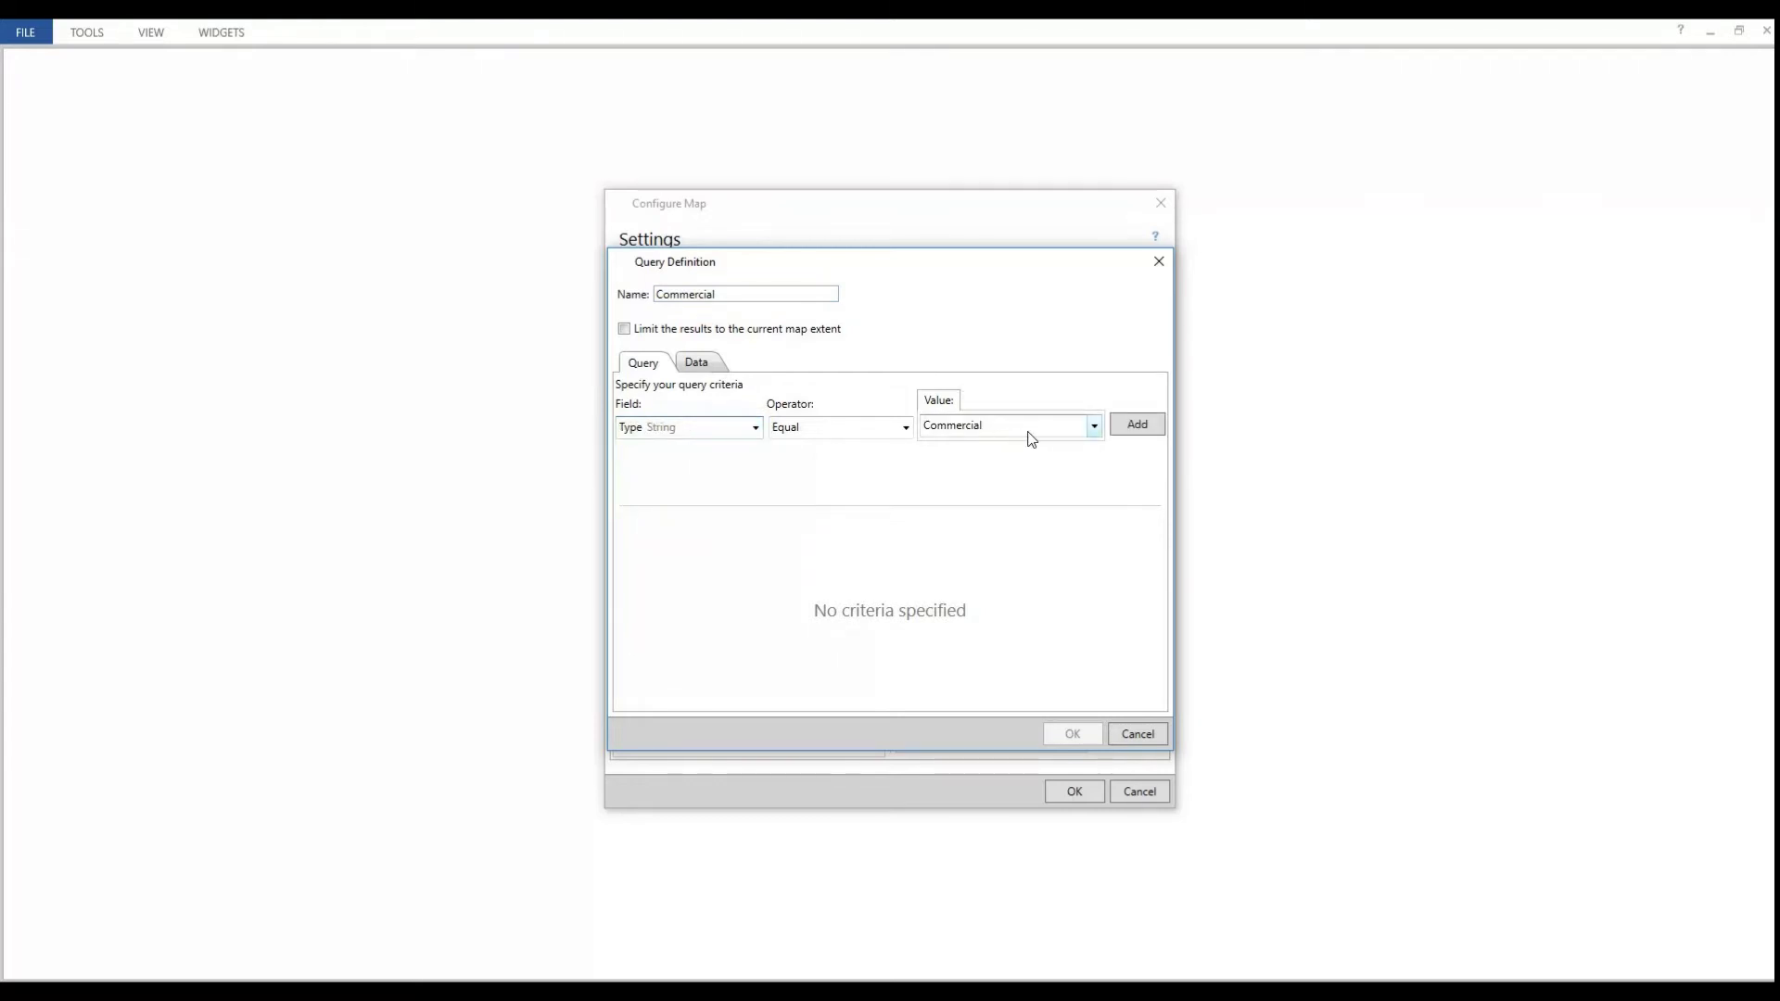
{"action": "left_click", "coordinate": [1139, 434]}
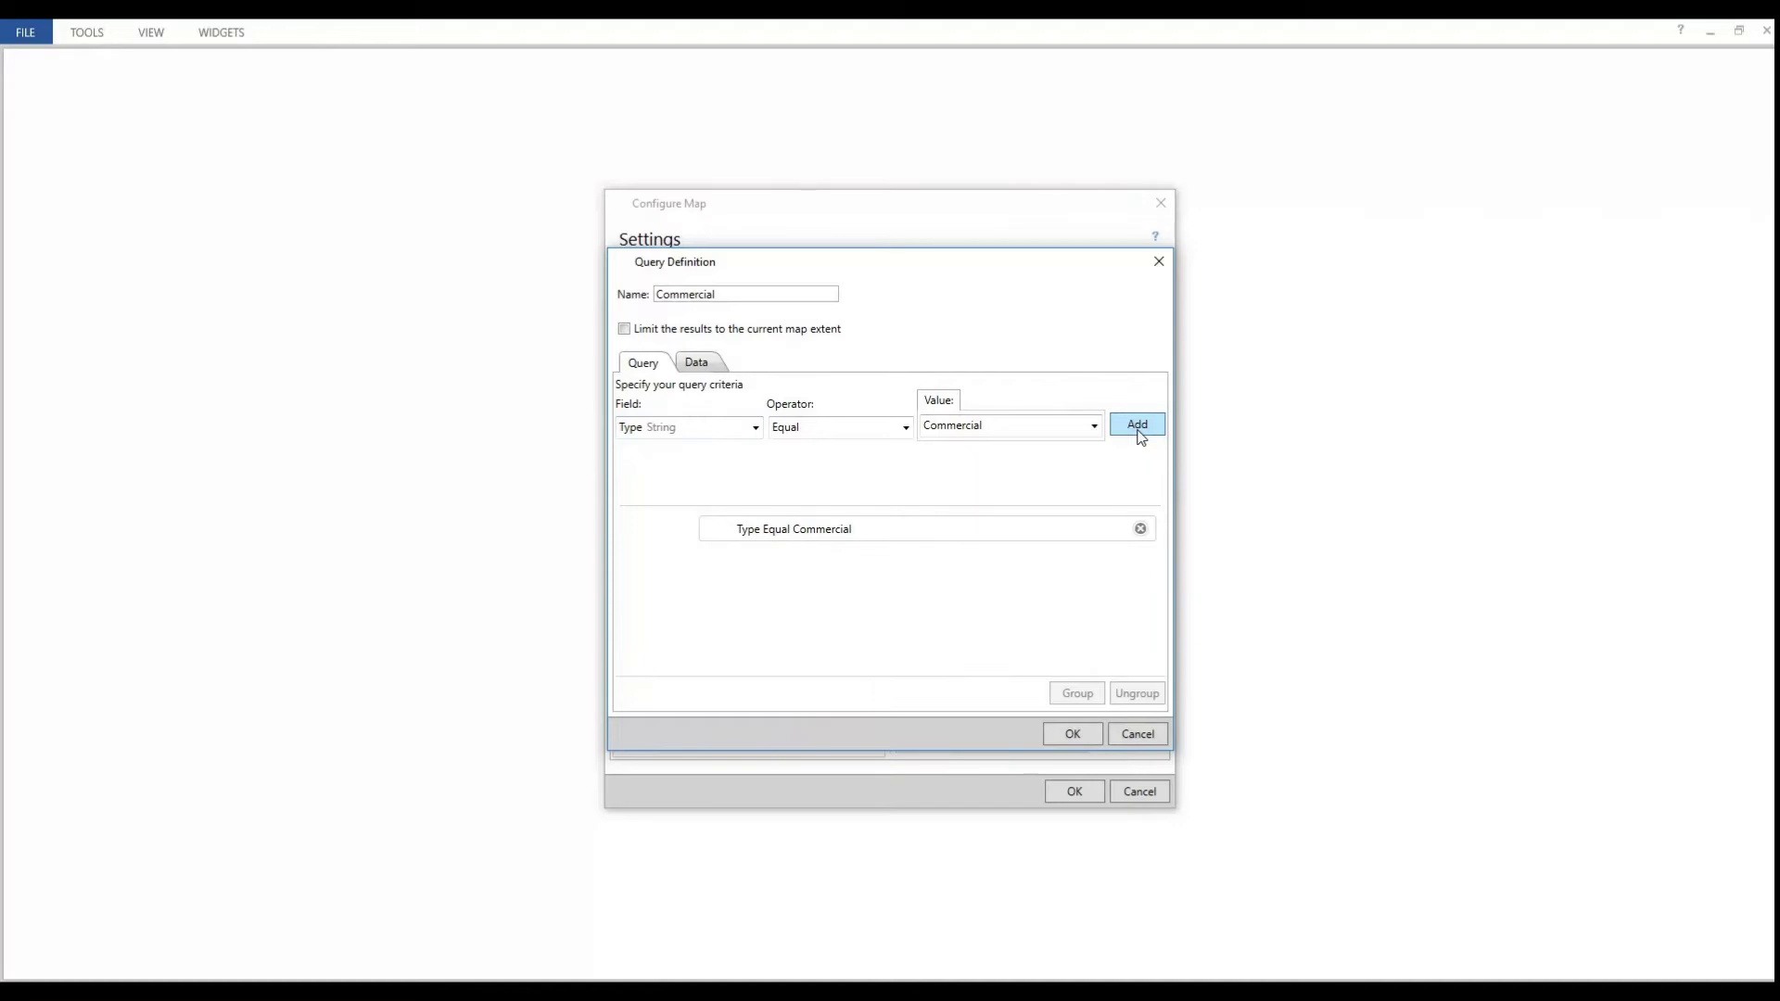
{"action": "left_click", "coordinate": [1072, 737]}
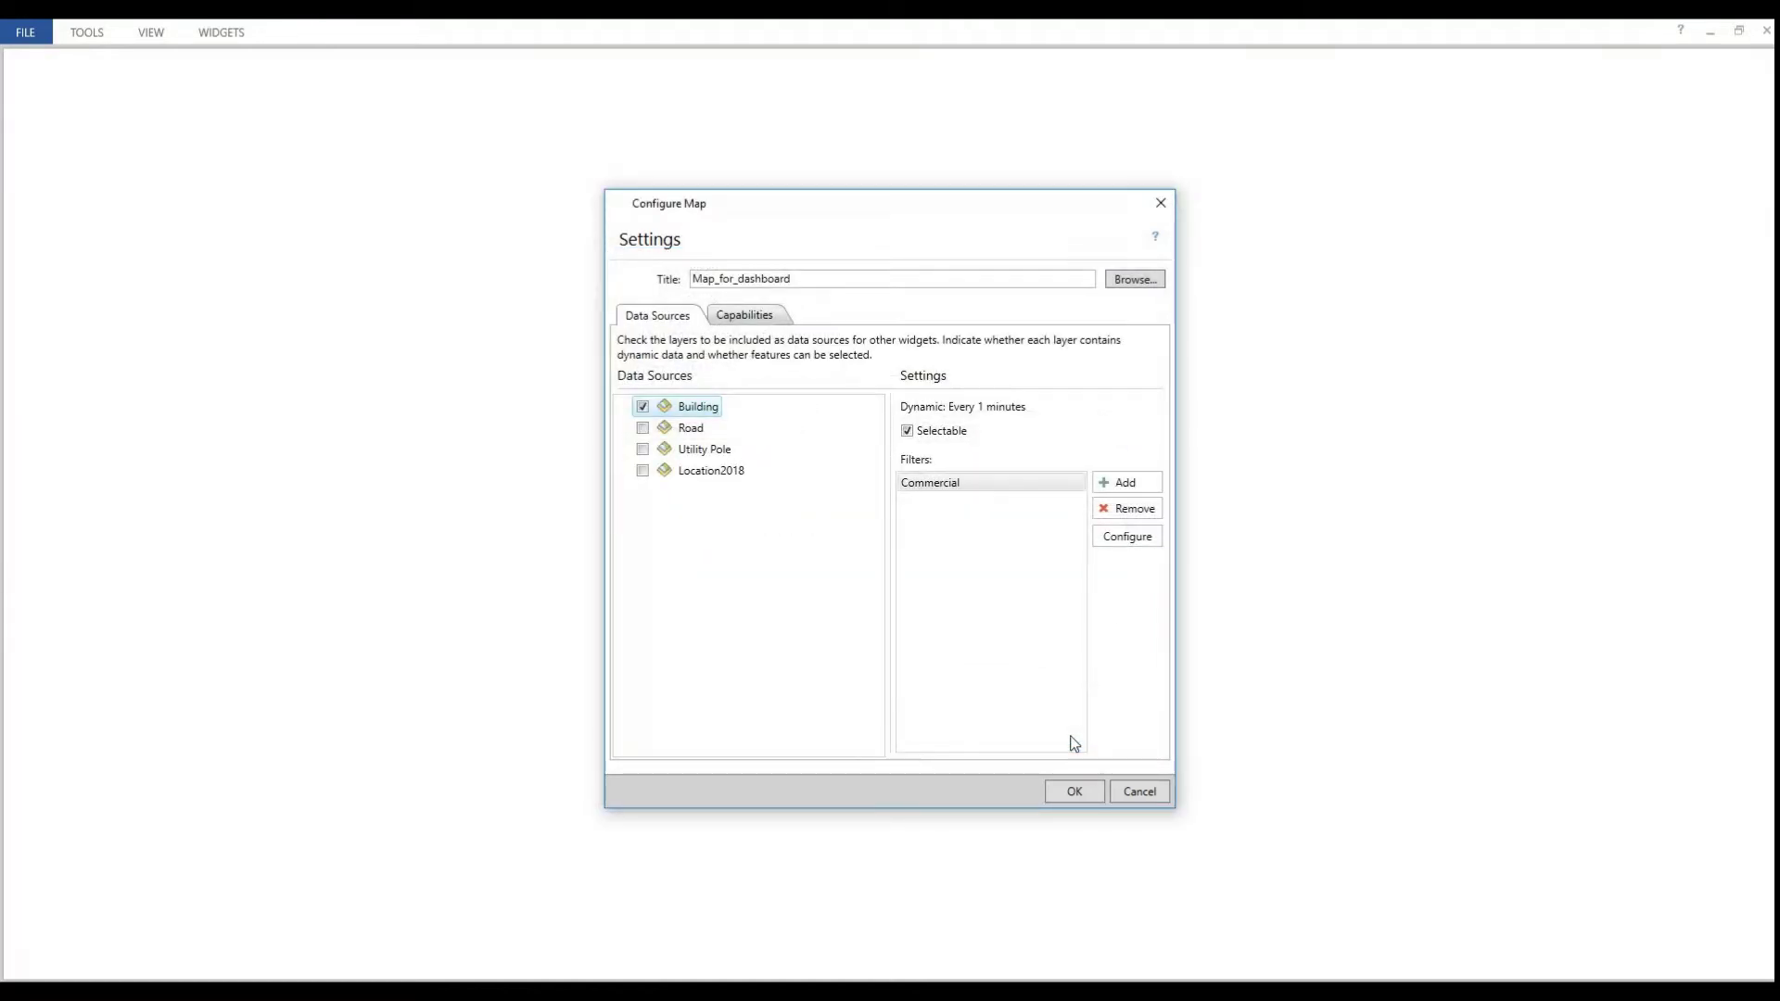
- Add a 'Residential' filter on Building where Type equals Residential
{"action": "left_click", "coordinate": [1119, 486]}
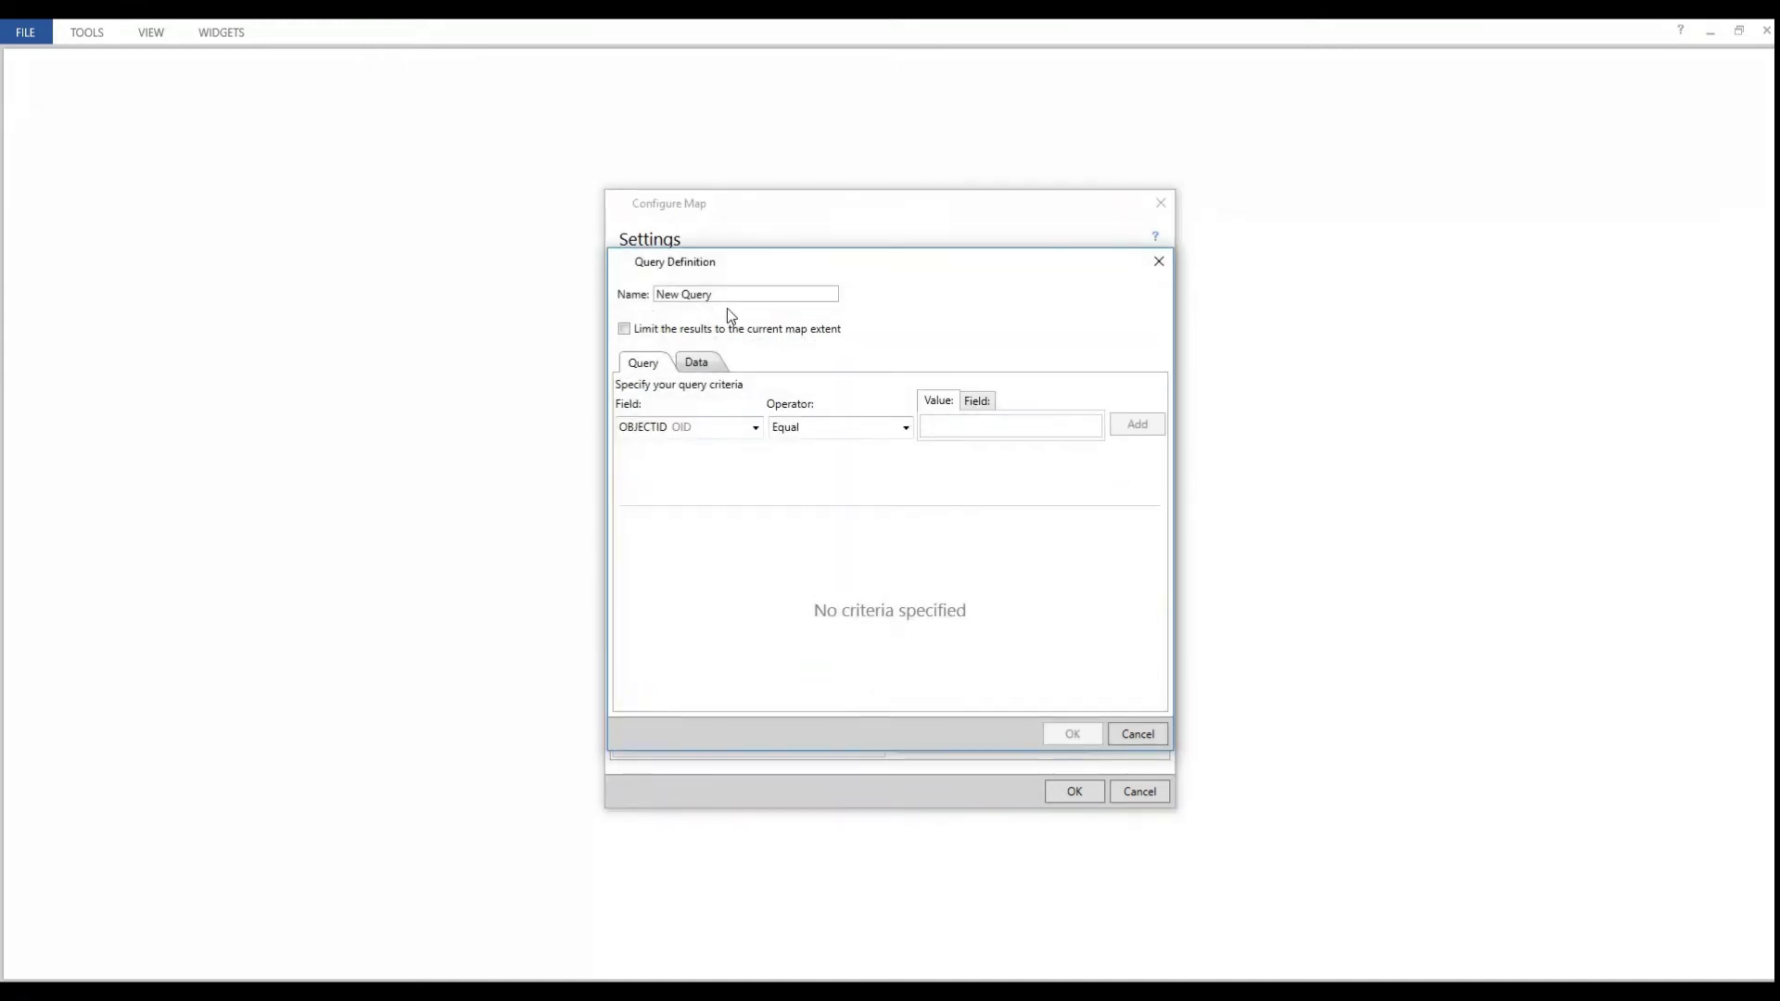
{"action": "left_click_drag", "start_coordinate": [713, 294], "coordinate": [623, 301]}
{"action": "left_click", "coordinate": [756, 427]}
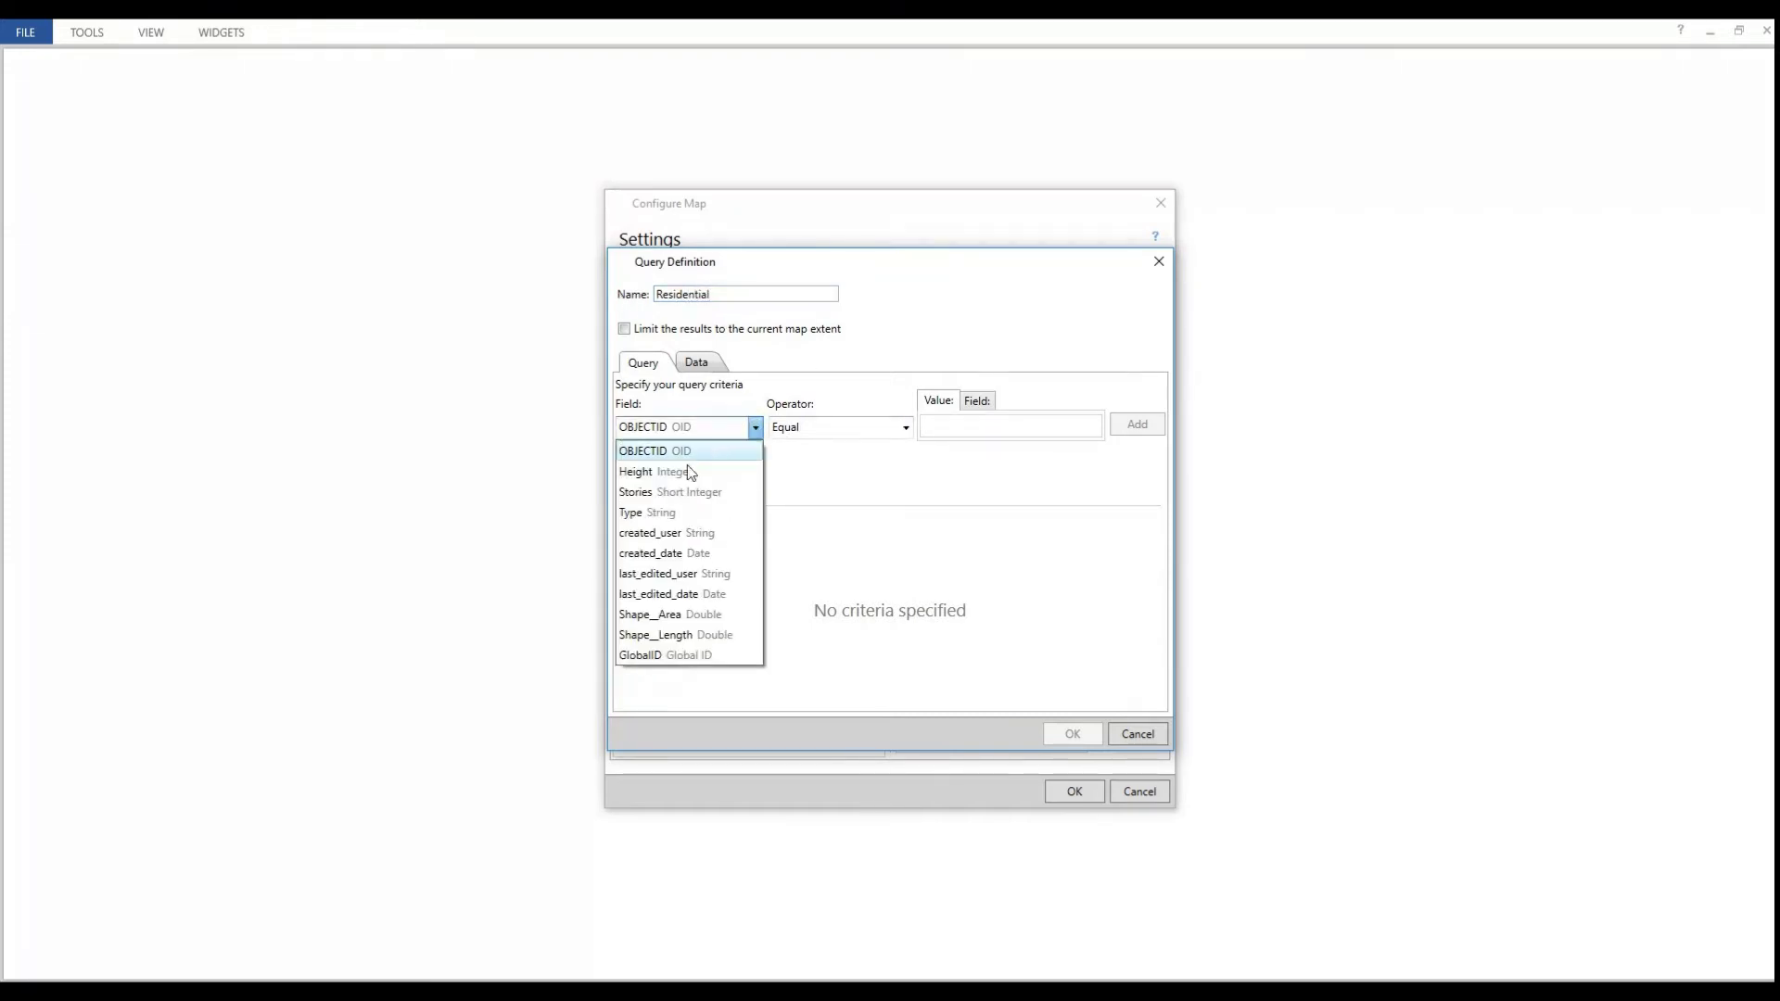
{"action": "left_click", "coordinate": [649, 513]}
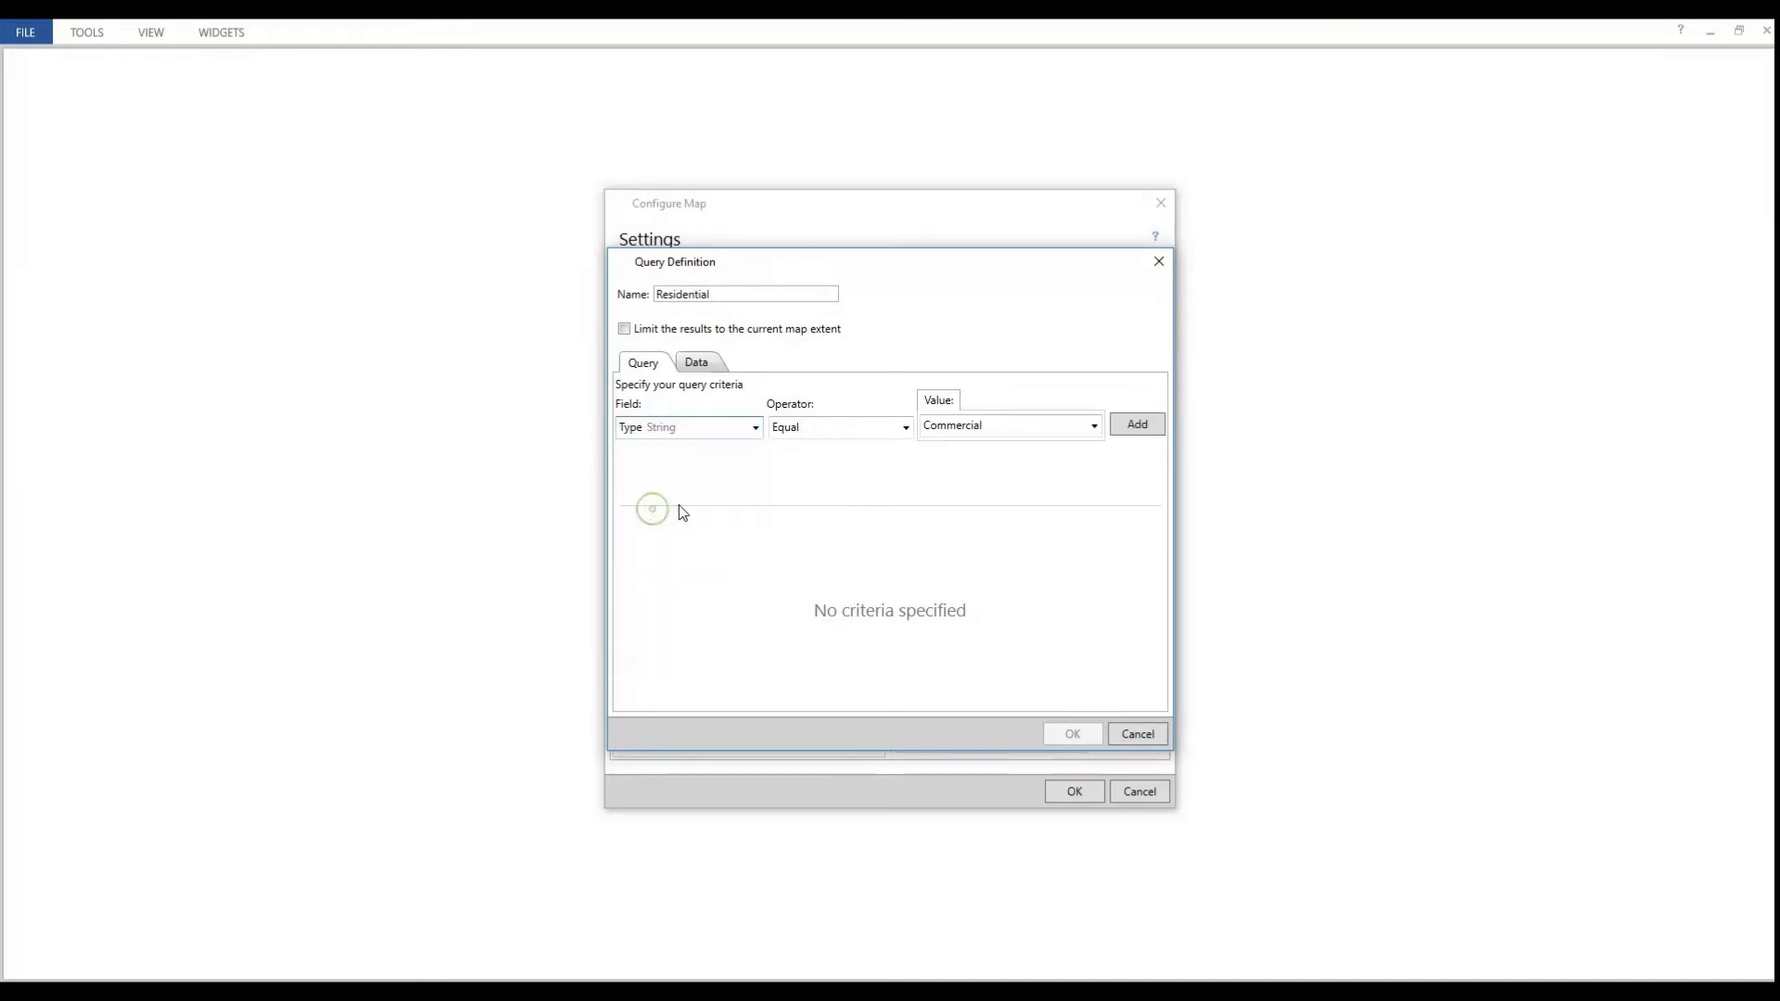
{"action": "left_click", "coordinate": [1095, 427]}
{"action": "left_click", "coordinate": [1029, 474]}
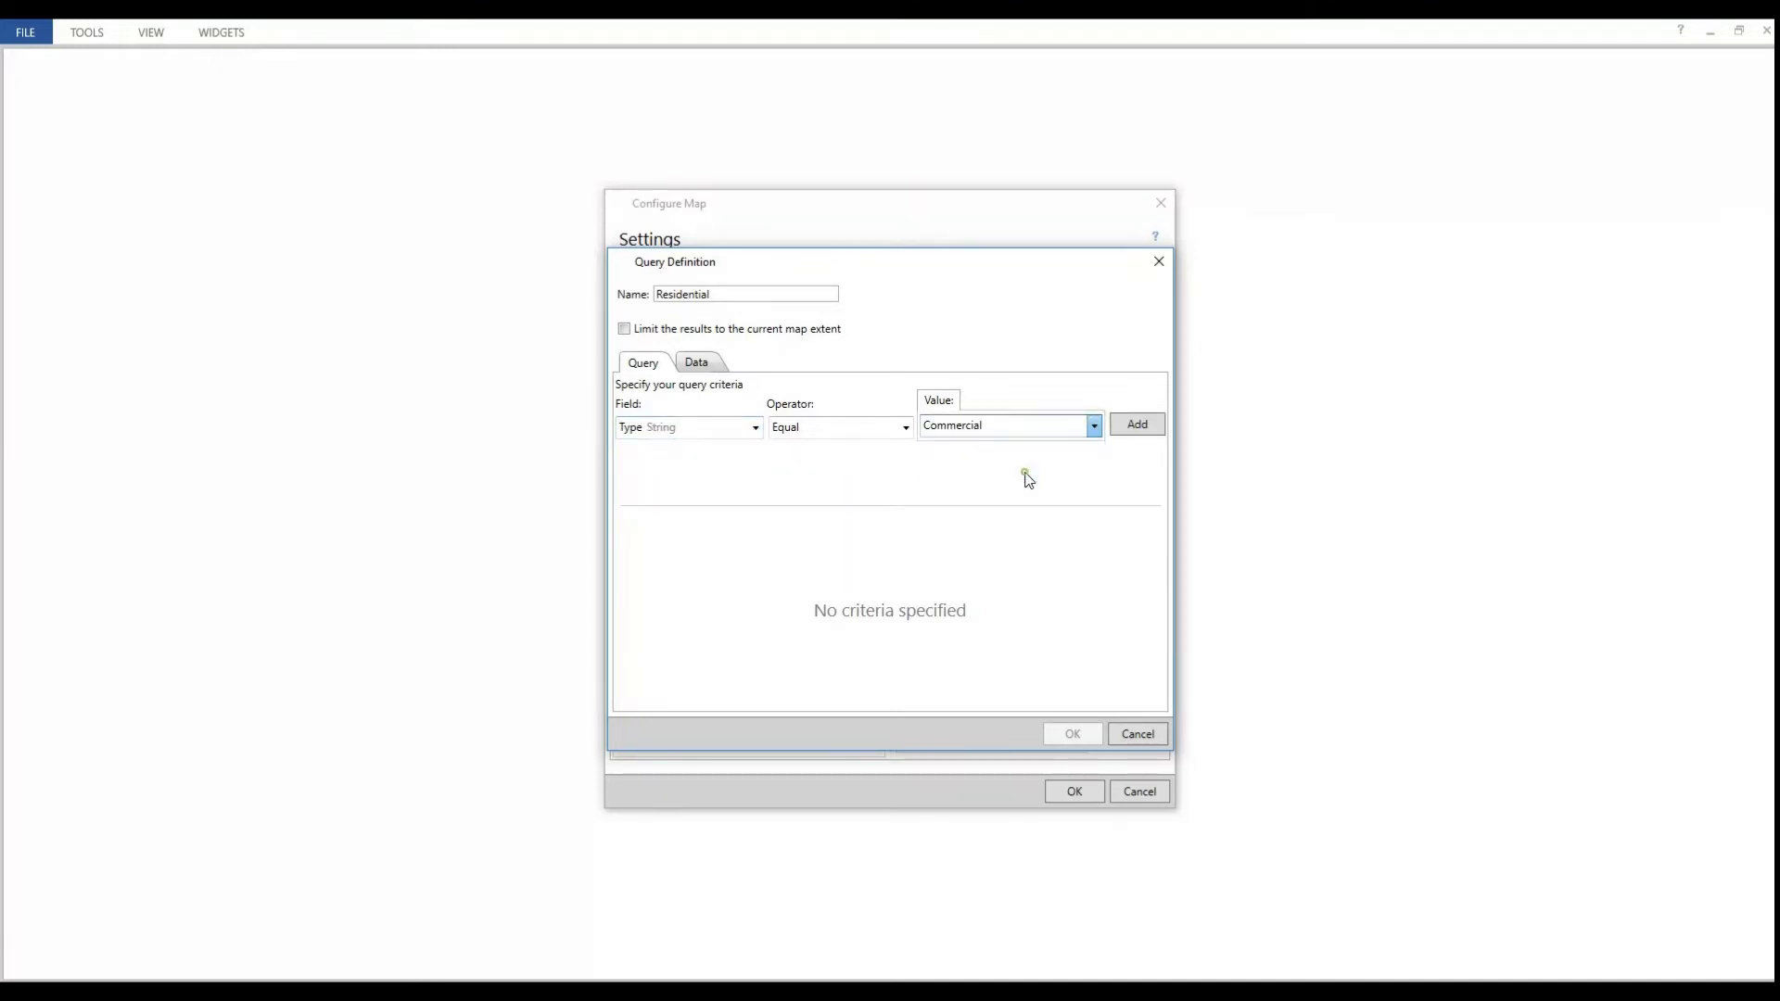
{"action": "left_click", "coordinate": [1134, 433]}
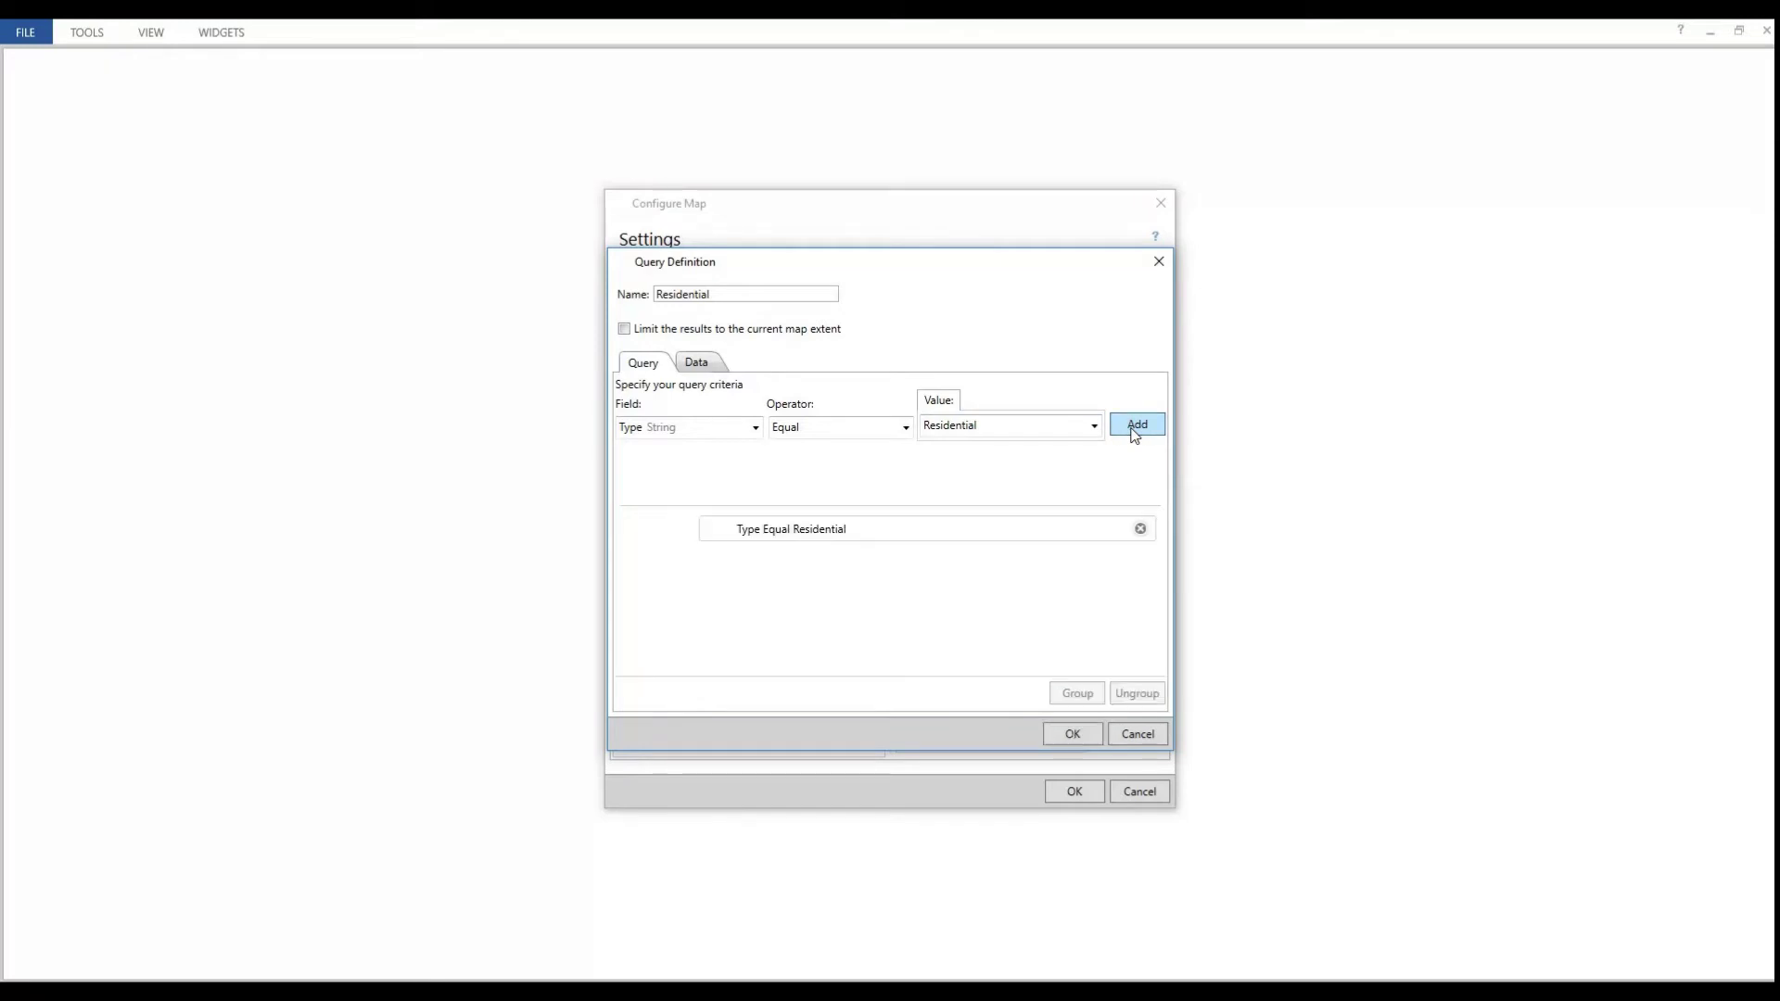
{"action": "left_click", "coordinate": [1072, 734]}
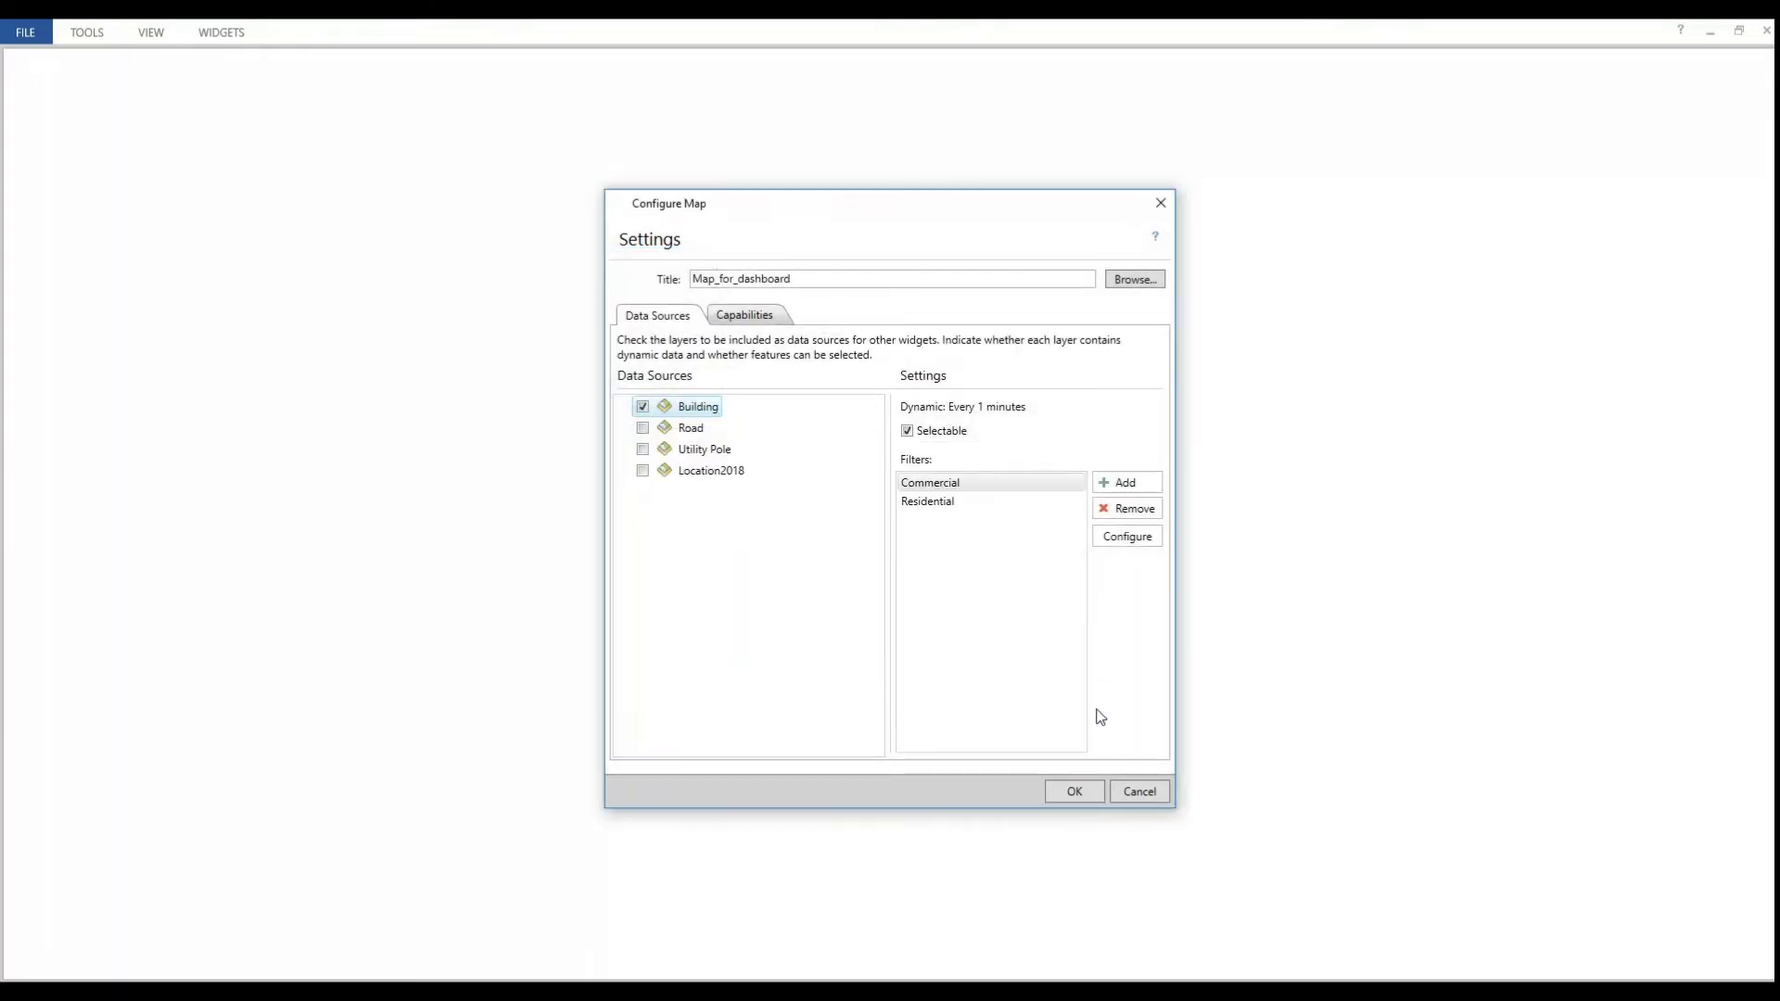
- Include Road as a data source and begin a filter for Last Maintained is after
{"action": "left_click", "coordinate": [642, 428]}
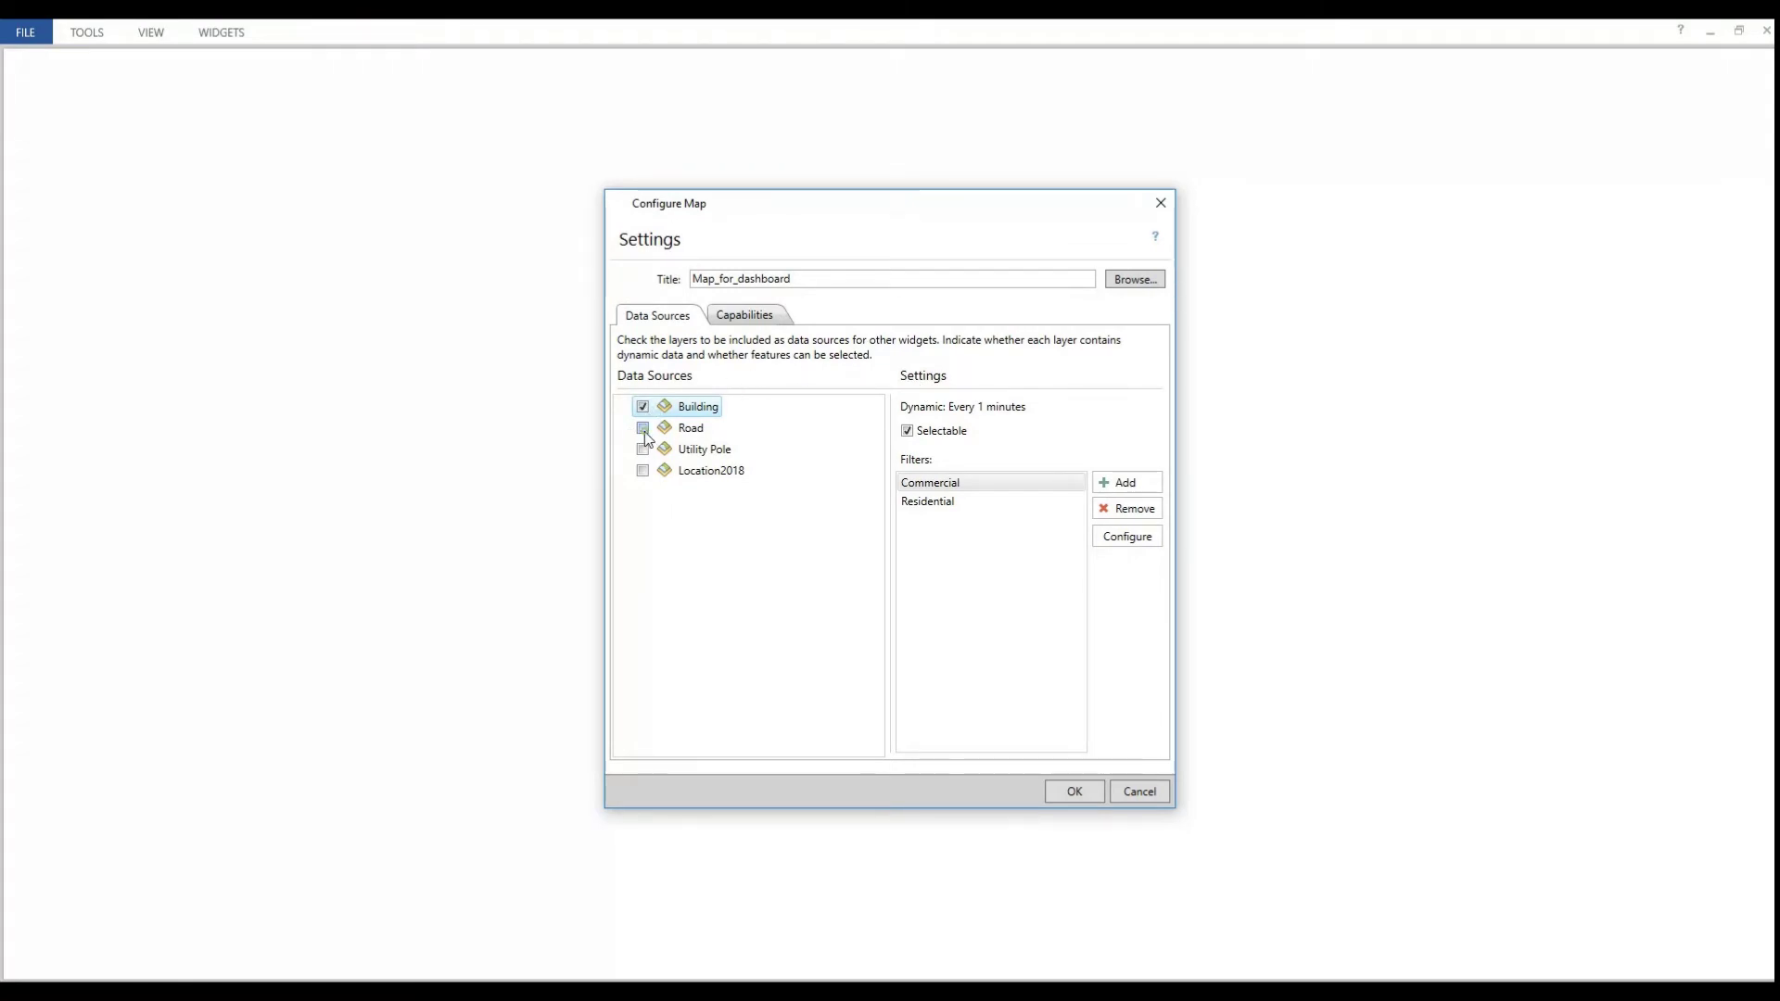
{"action": "left_click", "coordinate": [909, 432]}
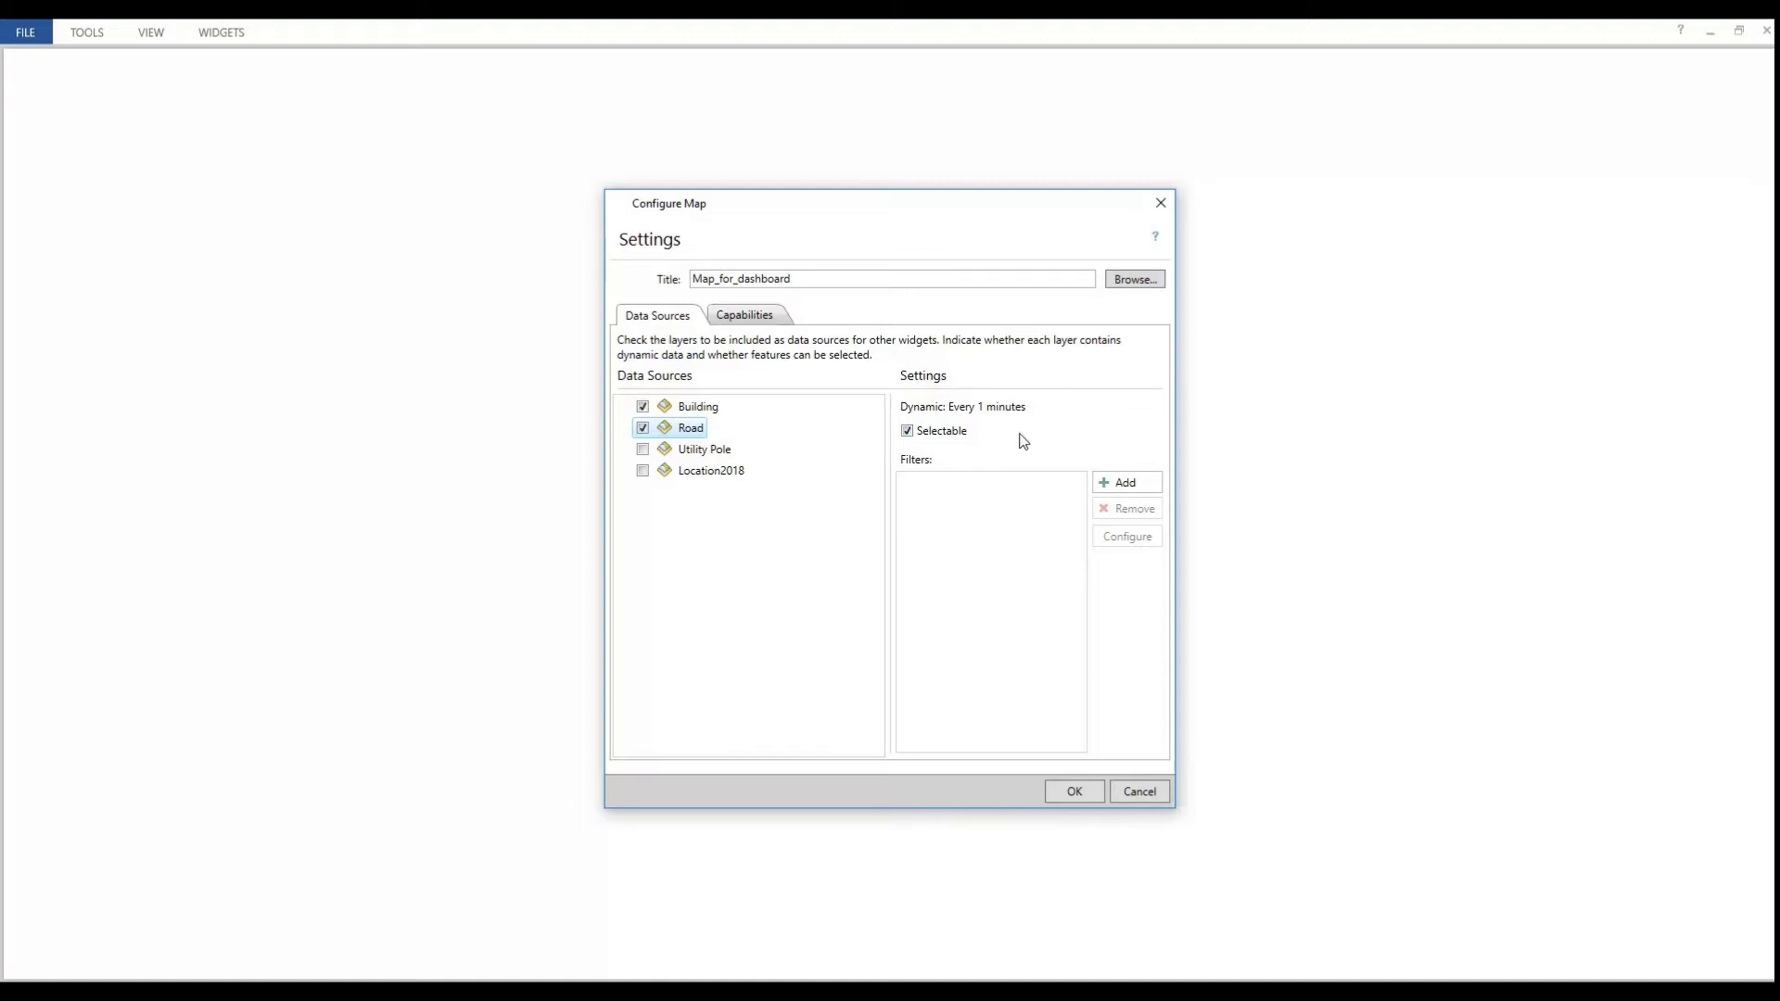
{"action": "left_click", "coordinate": [1126, 483]}
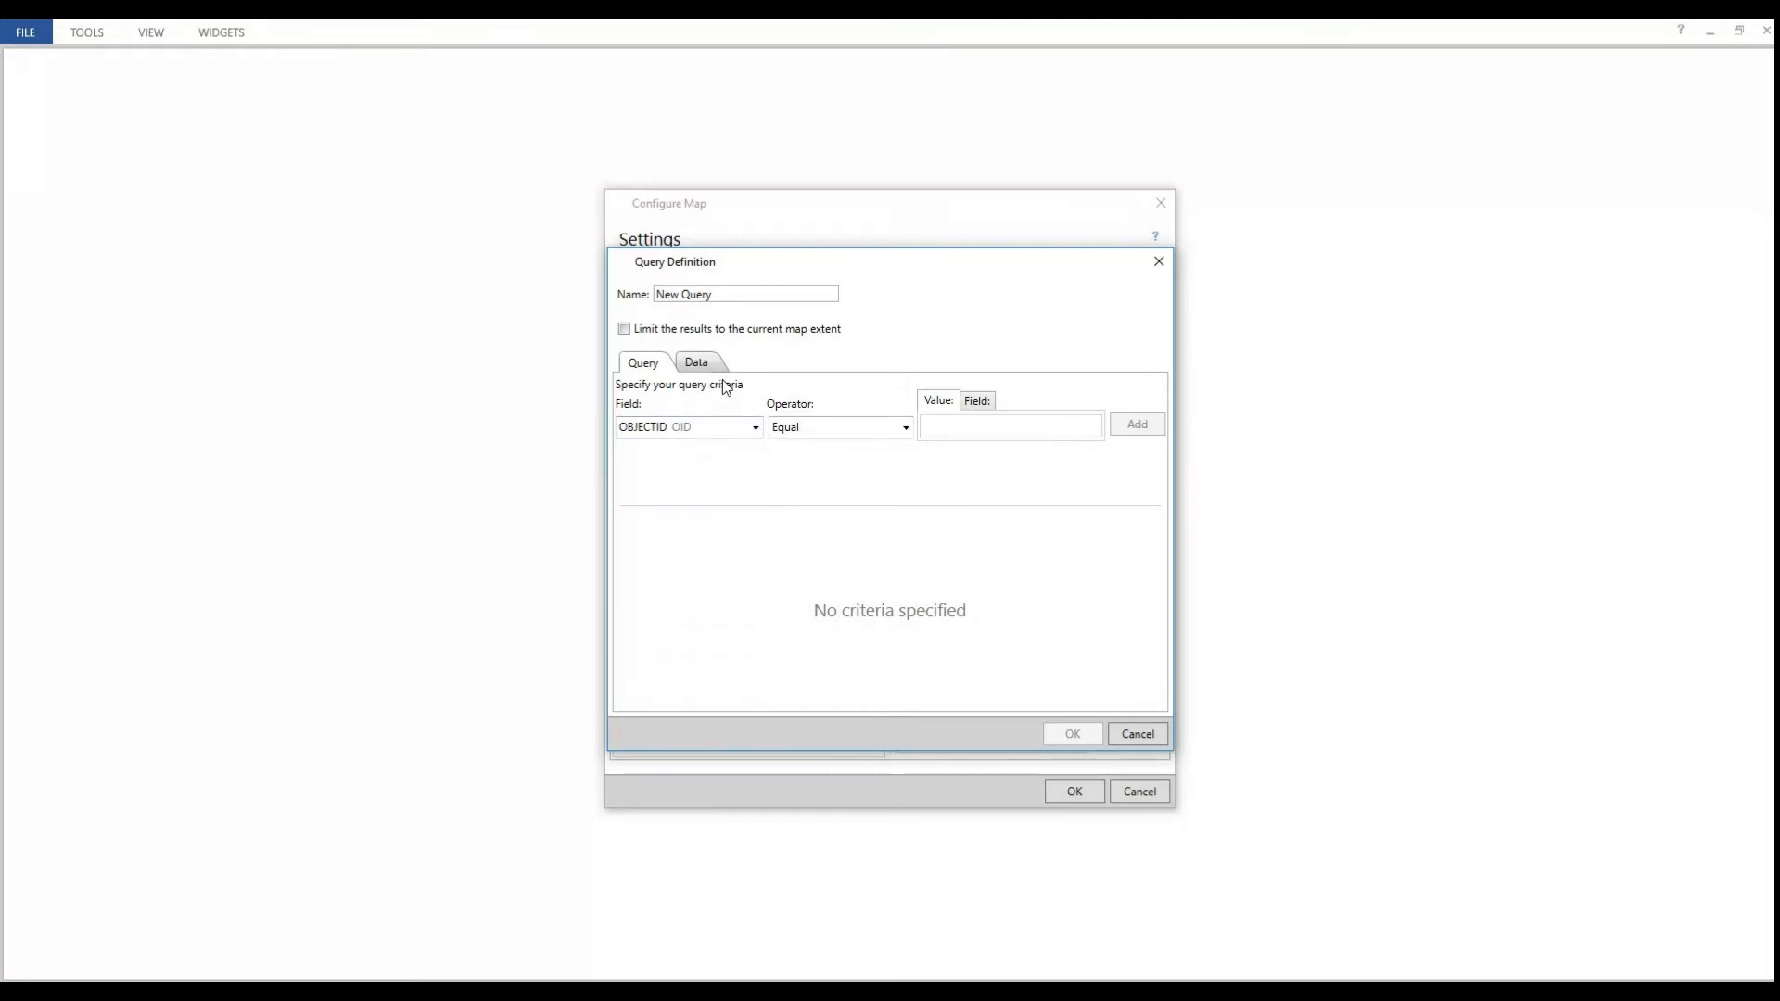
{"action": "left_click", "coordinate": [448, 843]}
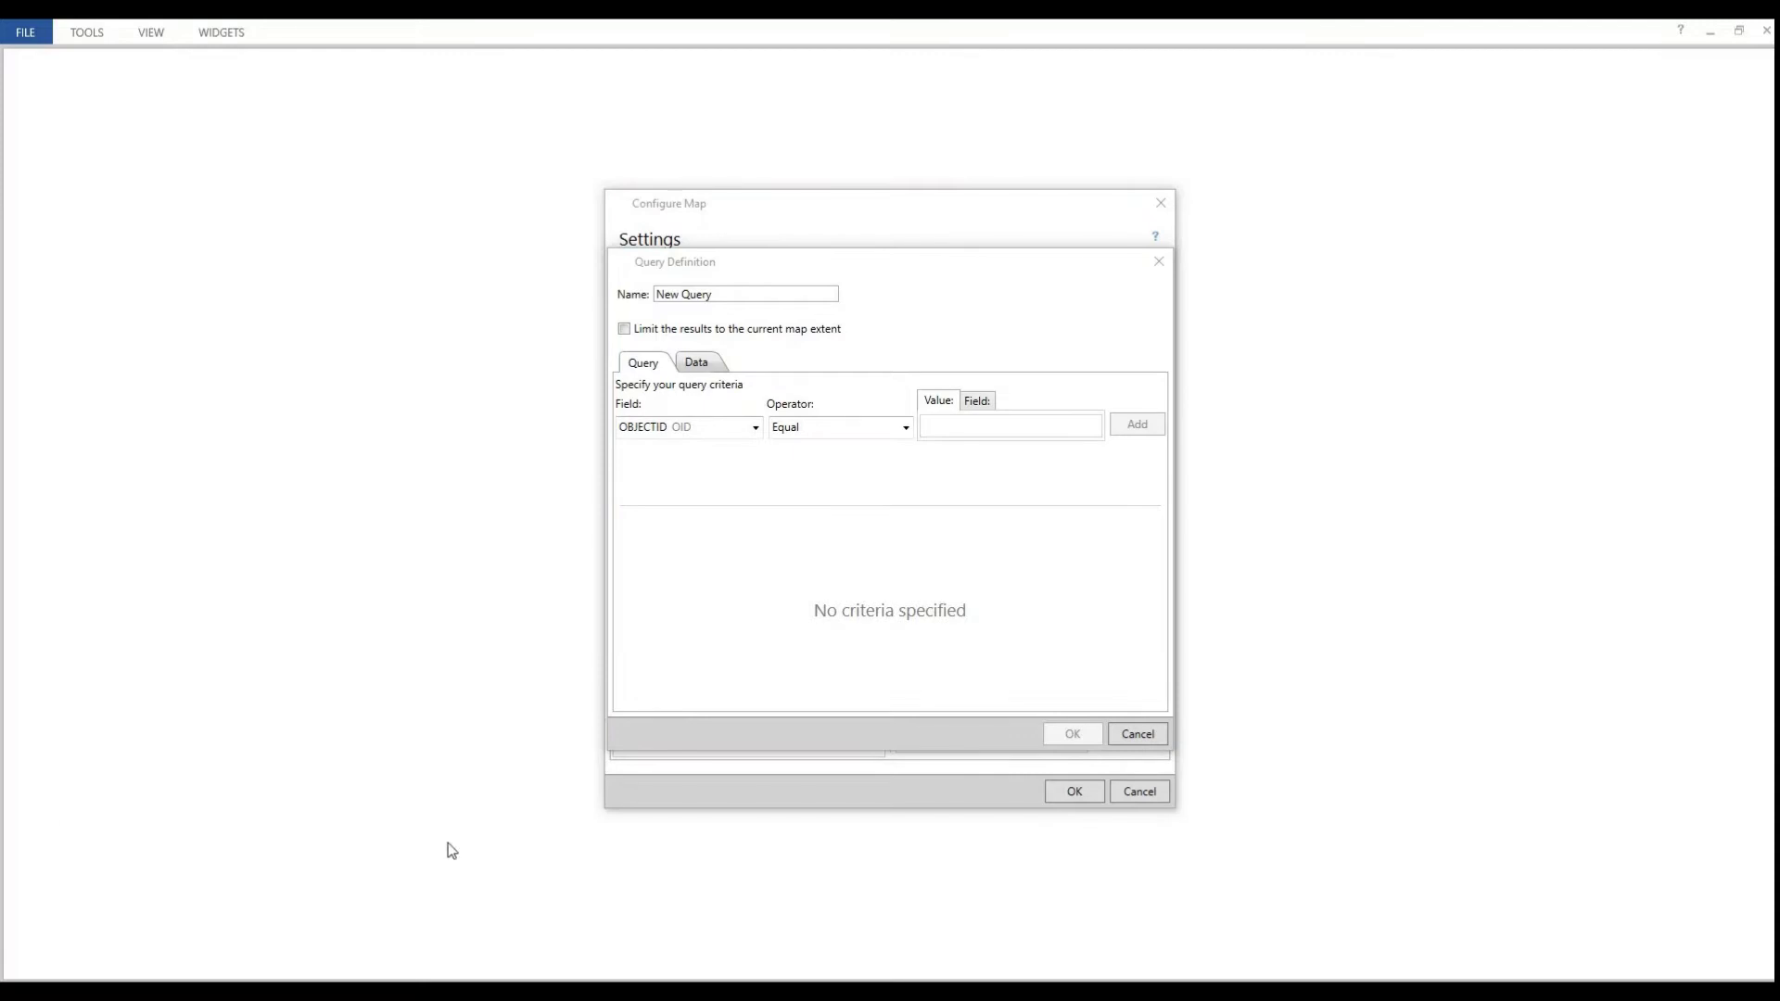
{"action": "left_click", "coordinate": [755, 428]}
{"action": "left_click", "coordinate": [686, 554]}
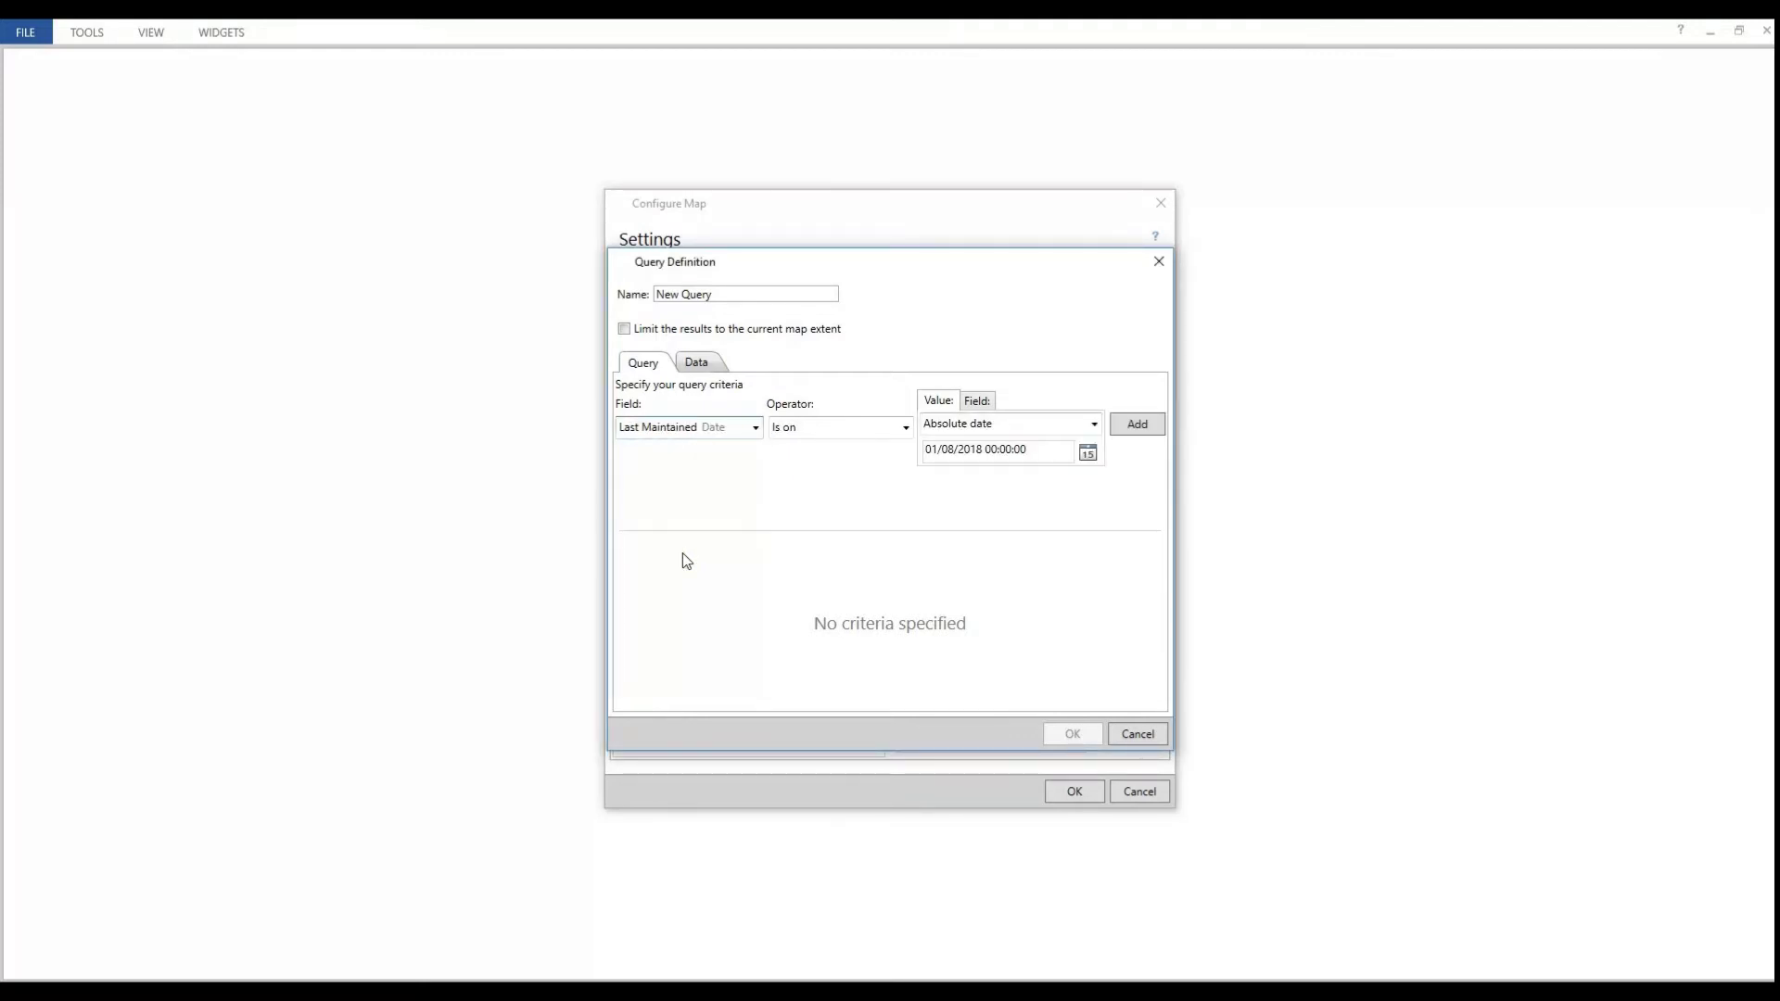
{"action": "left_click", "coordinate": [906, 428]}
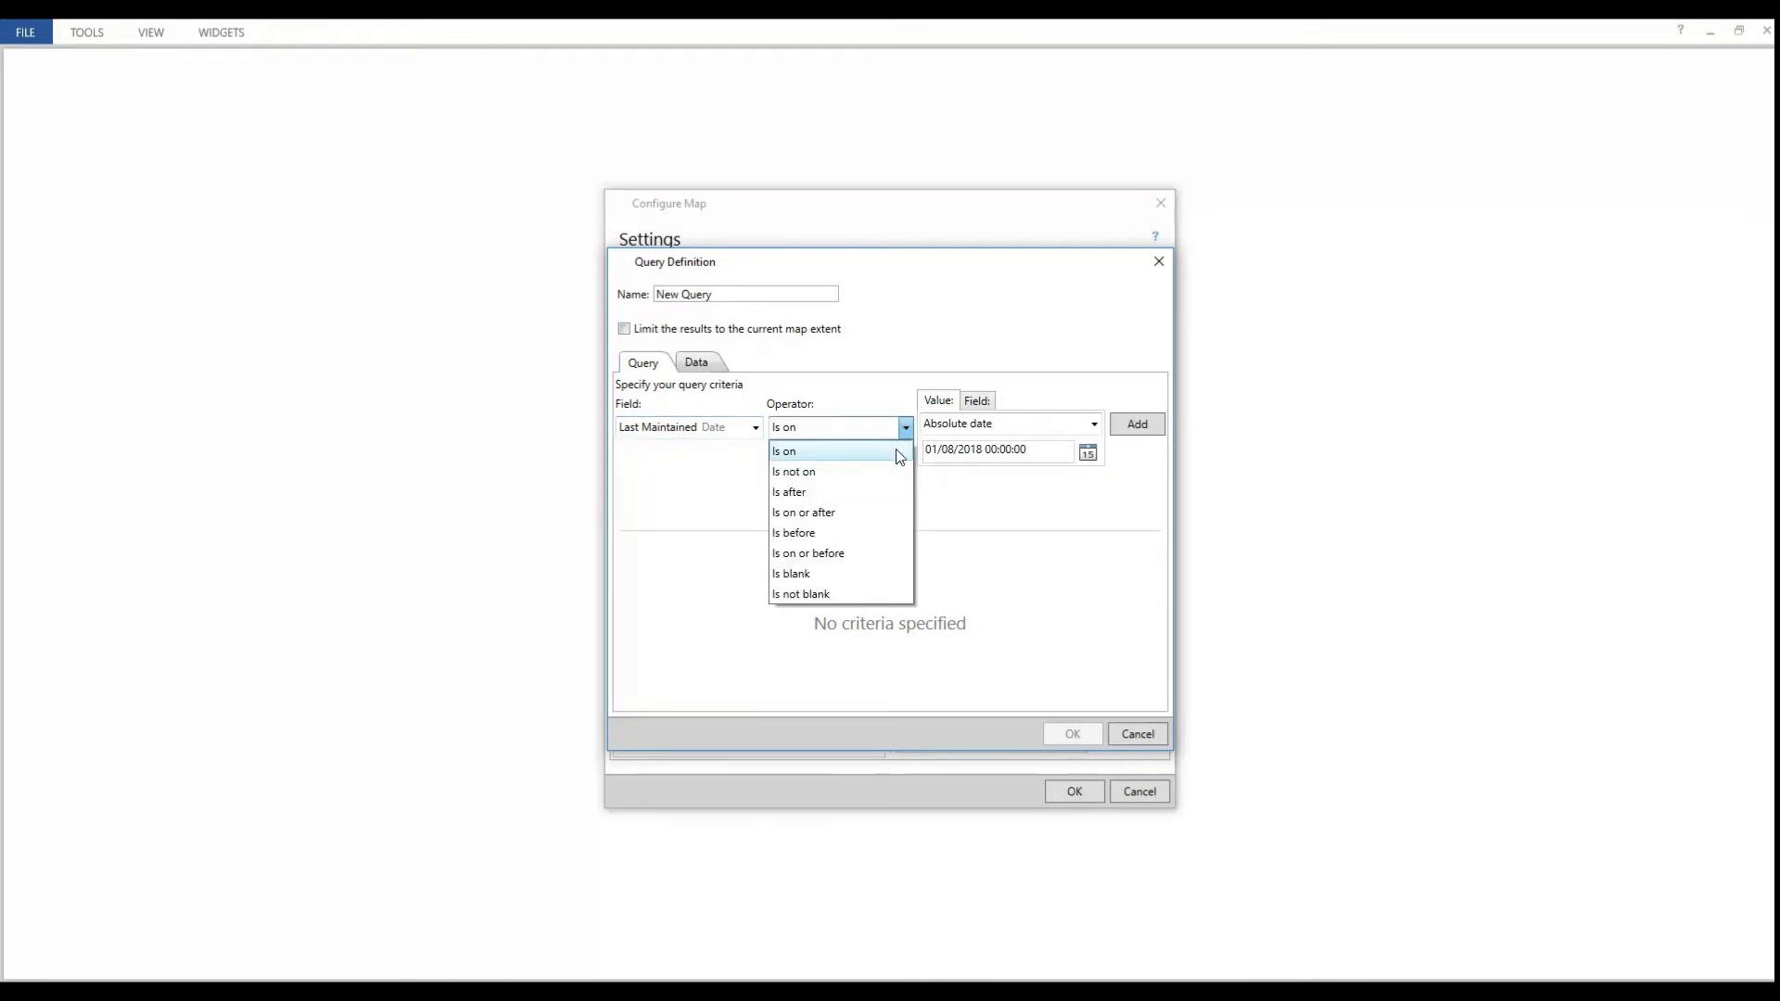
{"action": "left_click", "coordinate": [812, 494]}
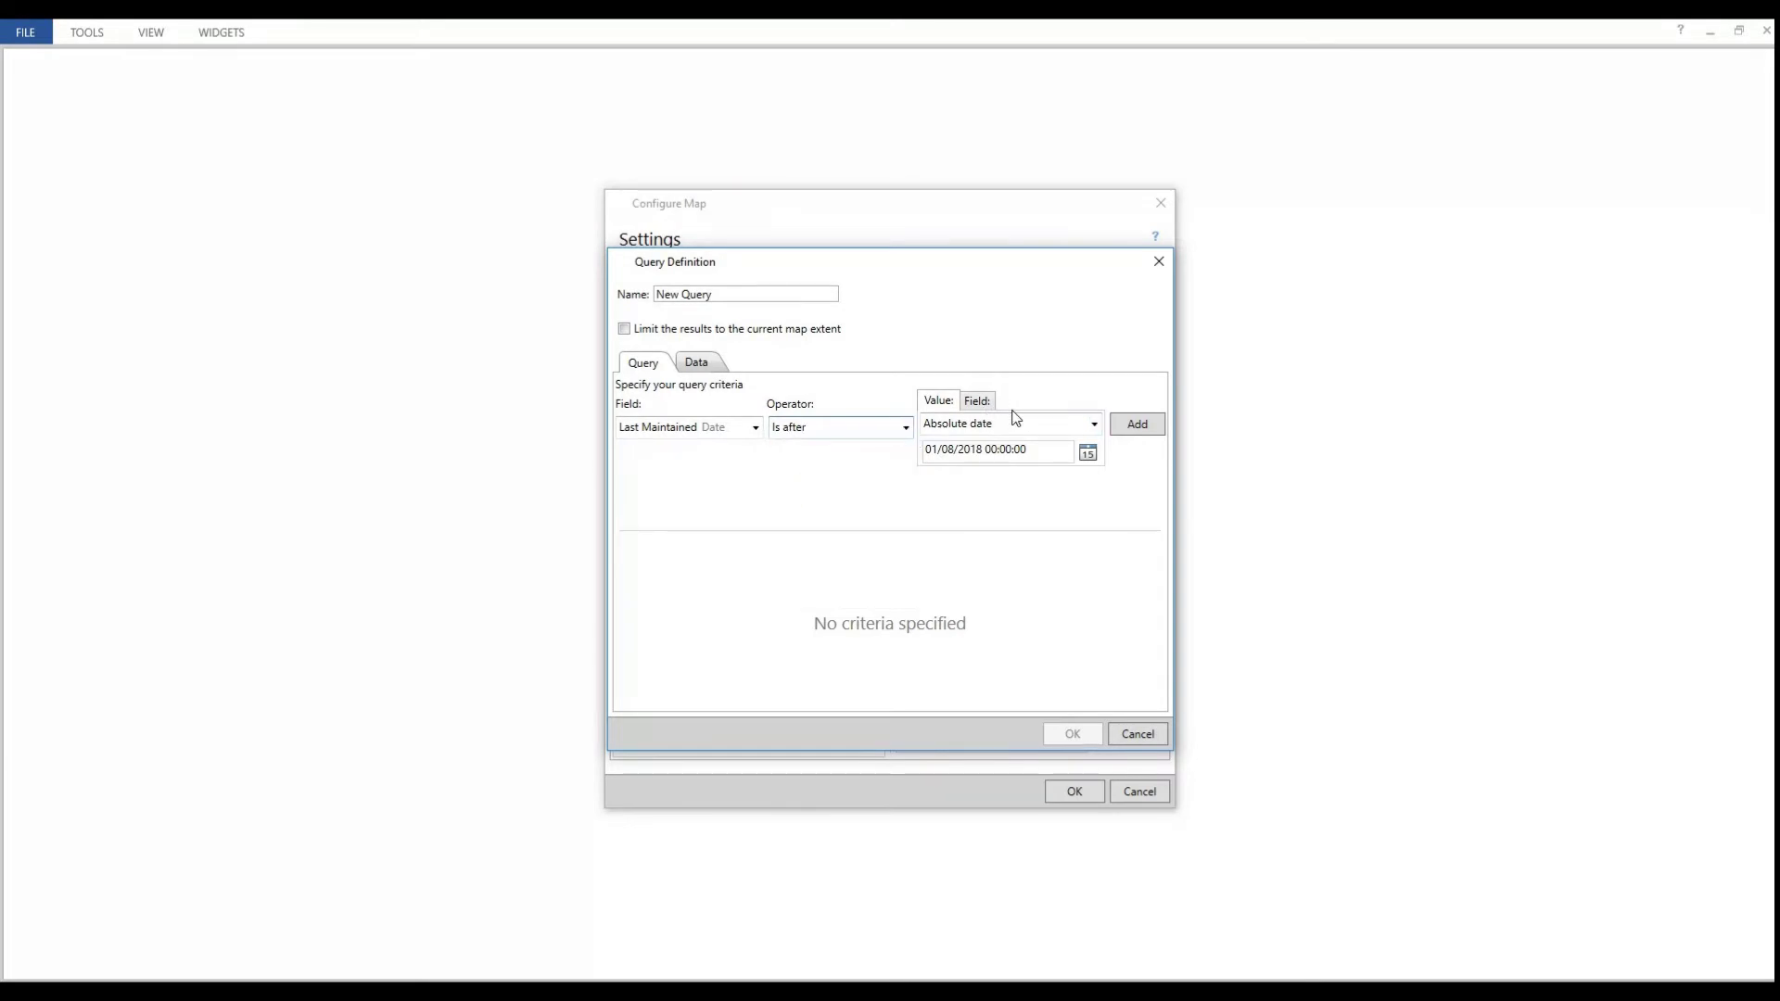
- Set the comparison date to 01/01/2015, then add and save the New Query filter
{"action": "left_click", "coordinate": [971, 451]}
{"action": "left_click", "coordinate": [980, 449]}
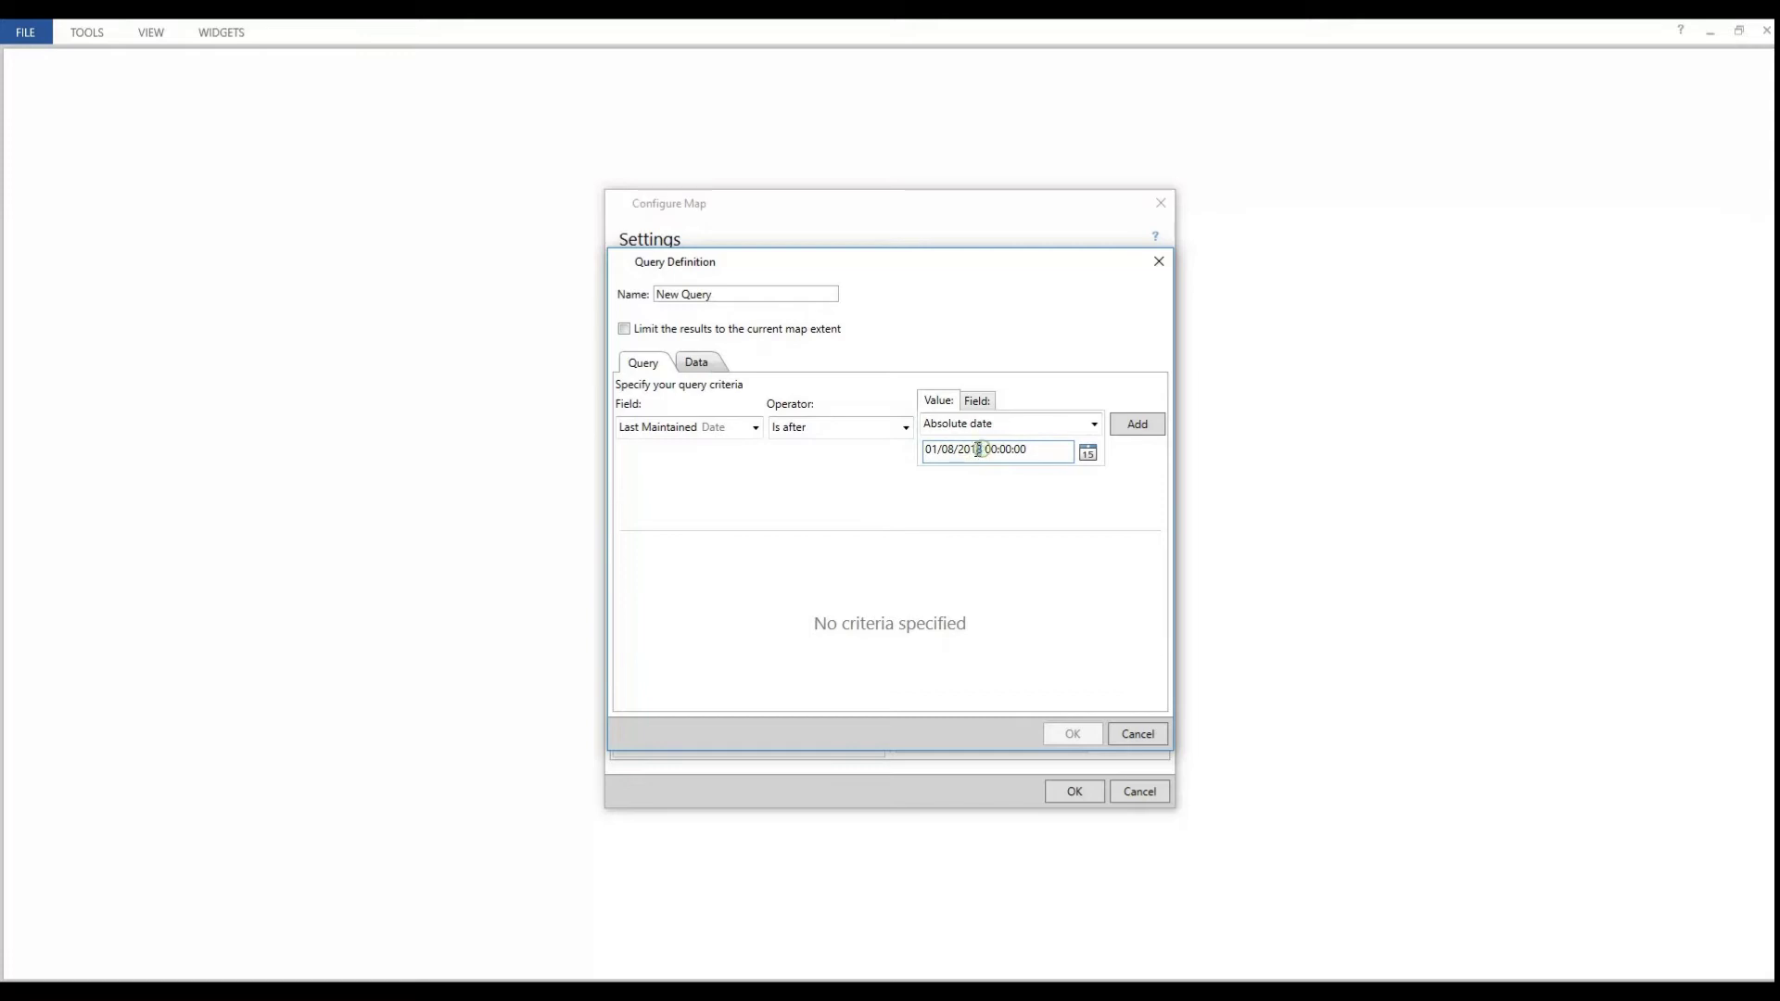
{"action": "left_click", "coordinate": [1080, 457]}
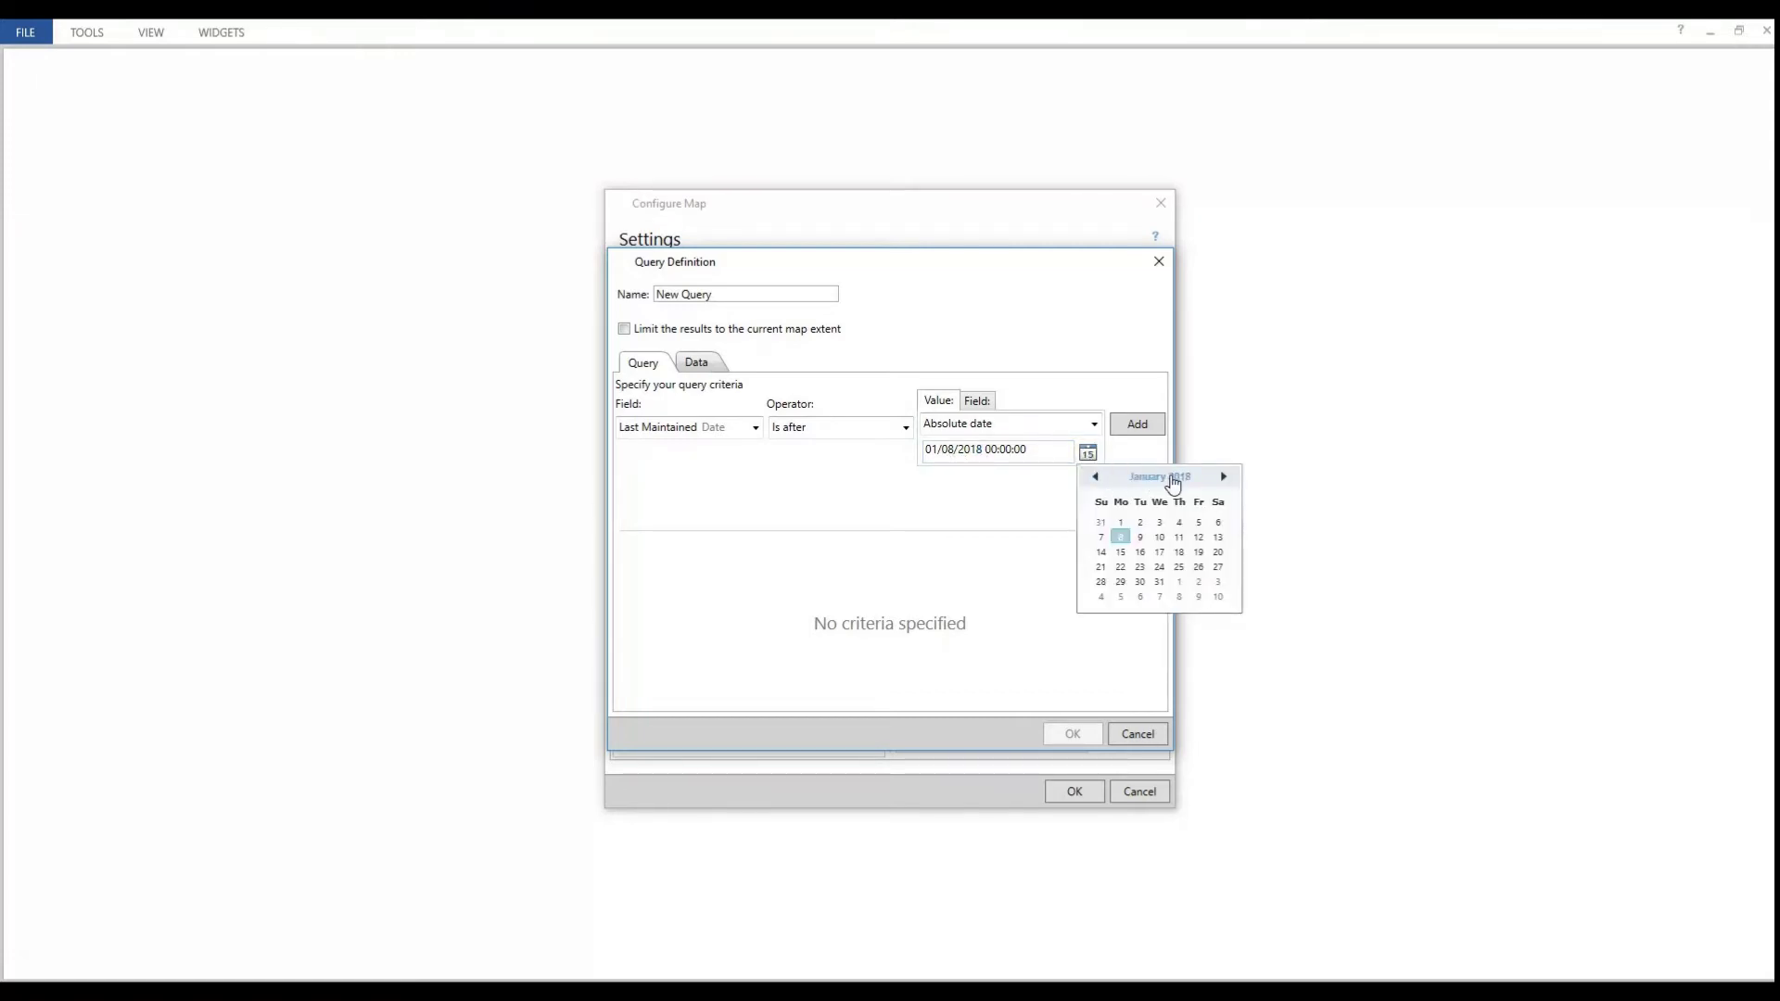
{"action": "left_click", "coordinate": [1121, 527]}
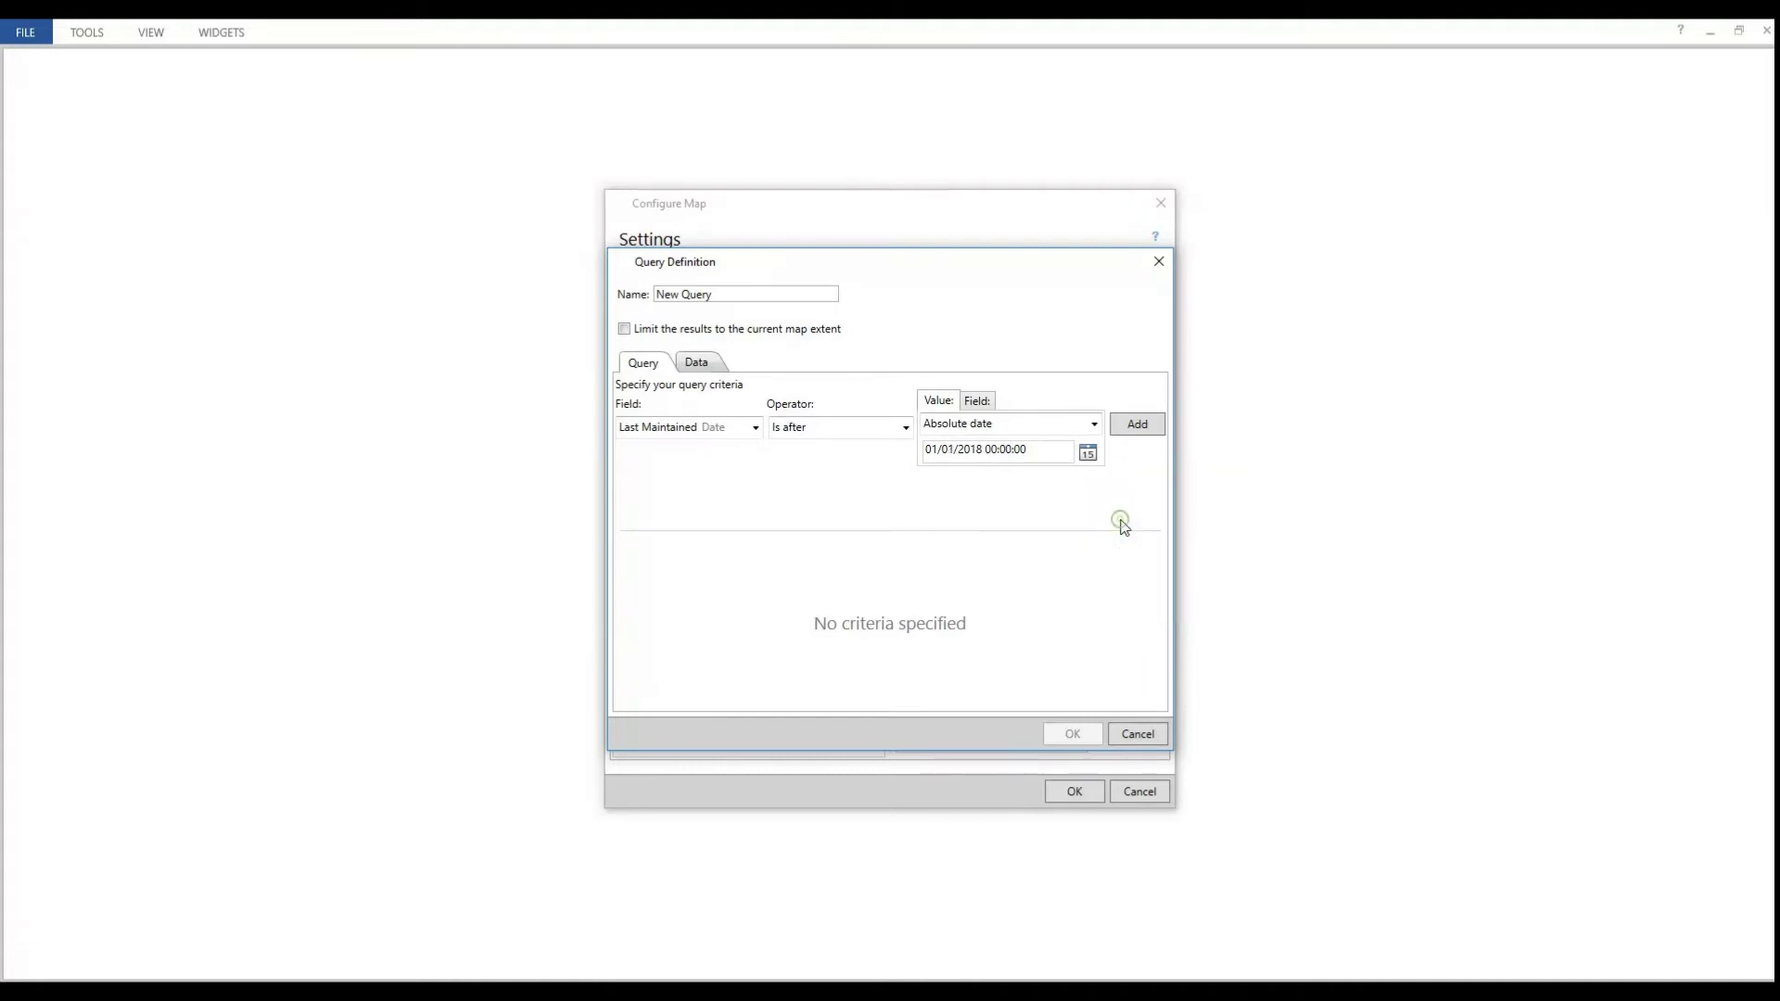
{"action": "left_click", "coordinate": [1088, 454]}
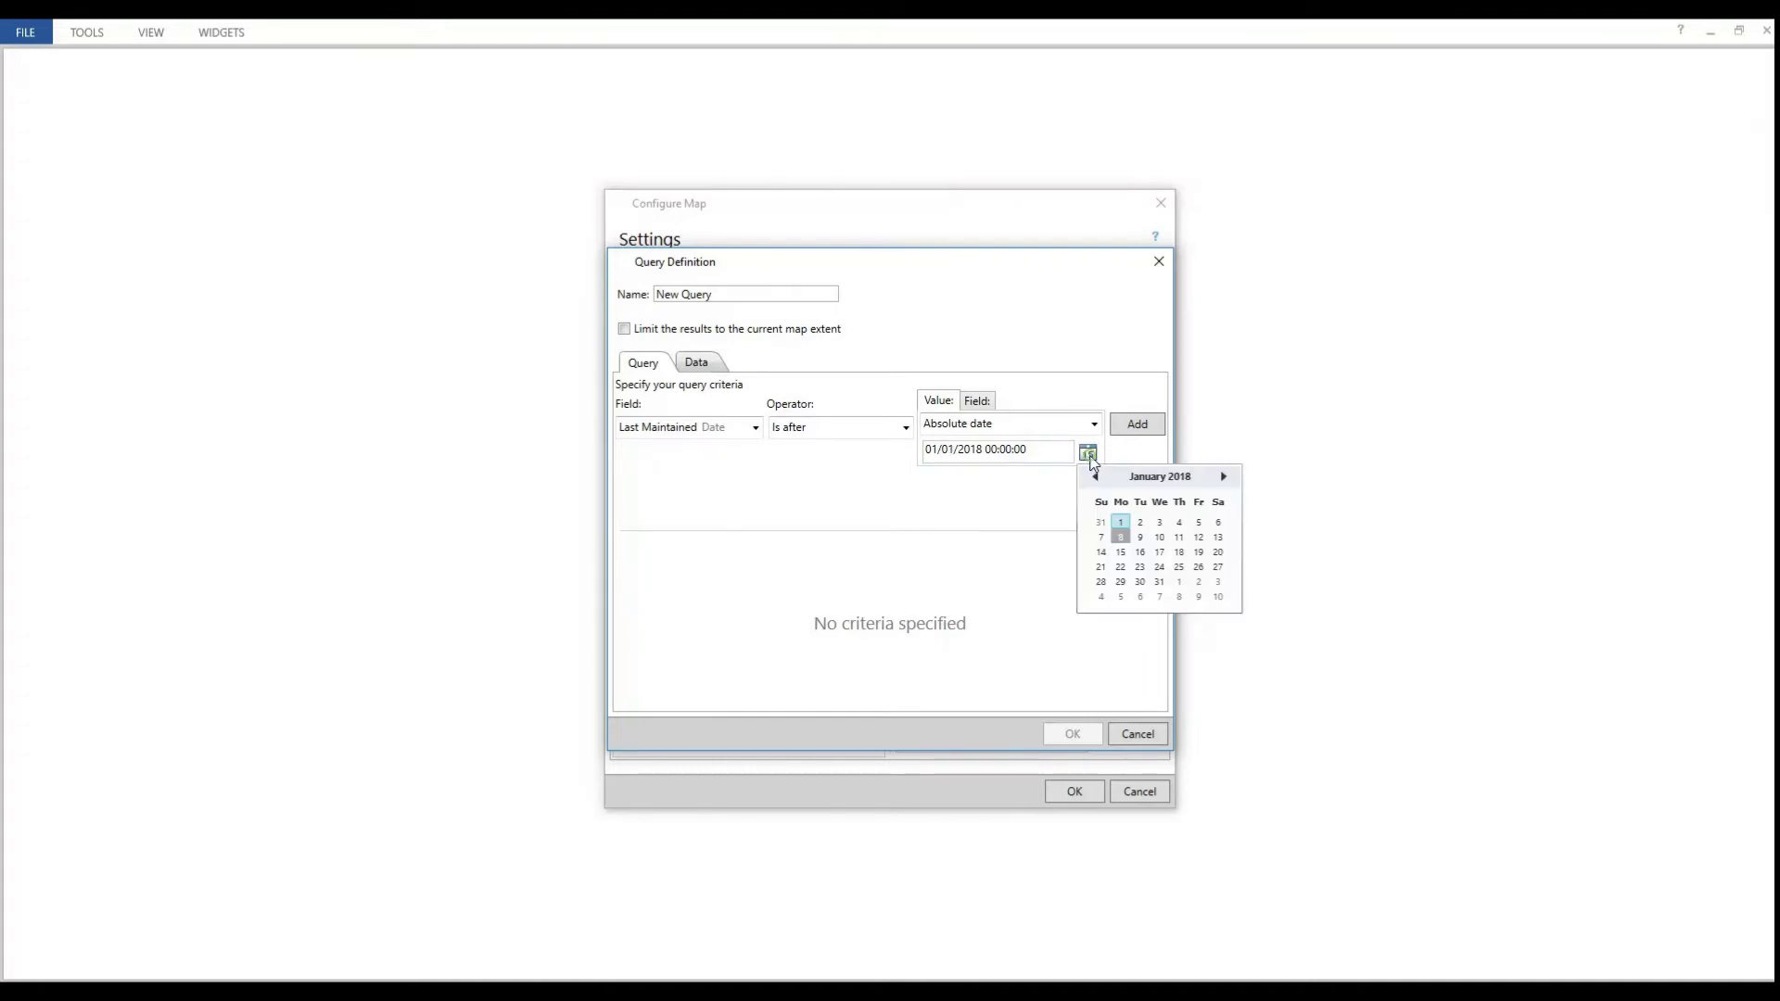
{"action": "left_click", "coordinate": [1143, 476]}
{"action": "left_click", "coordinate": [1163, 476]}
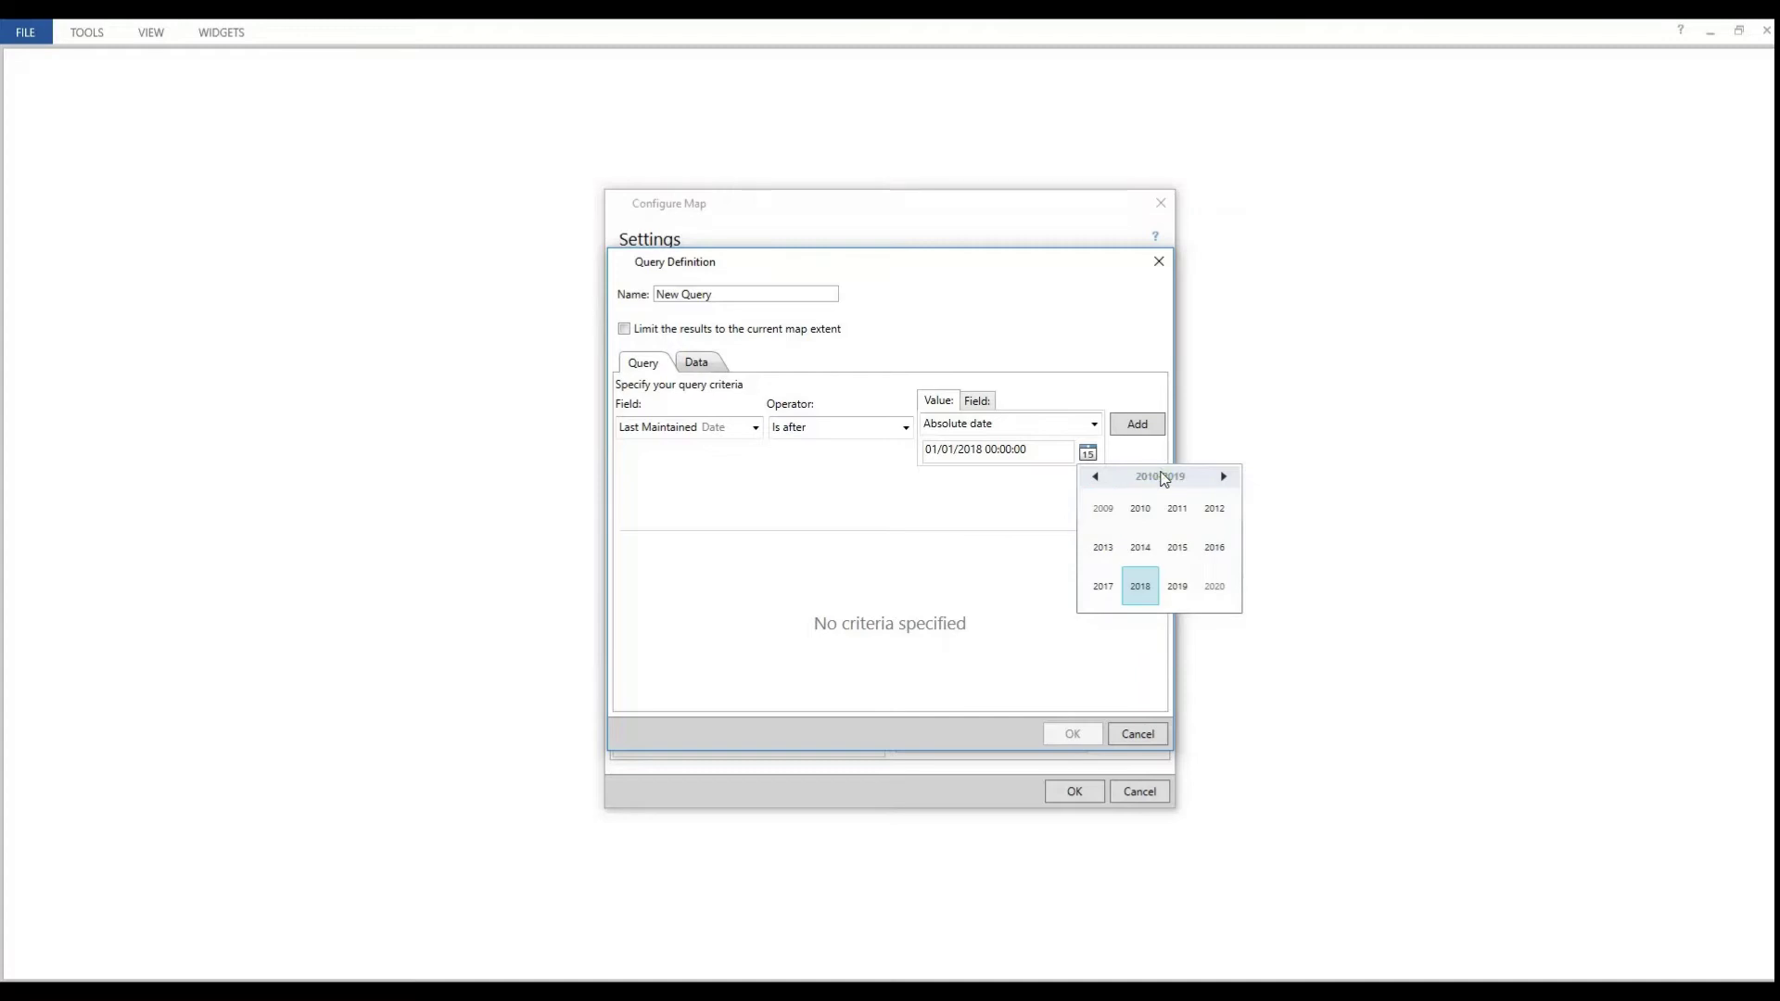
{"action": "left_click", "coordinate": [1182, 559]}
{"action": "left_click", "coordinate": [1182, 562]}
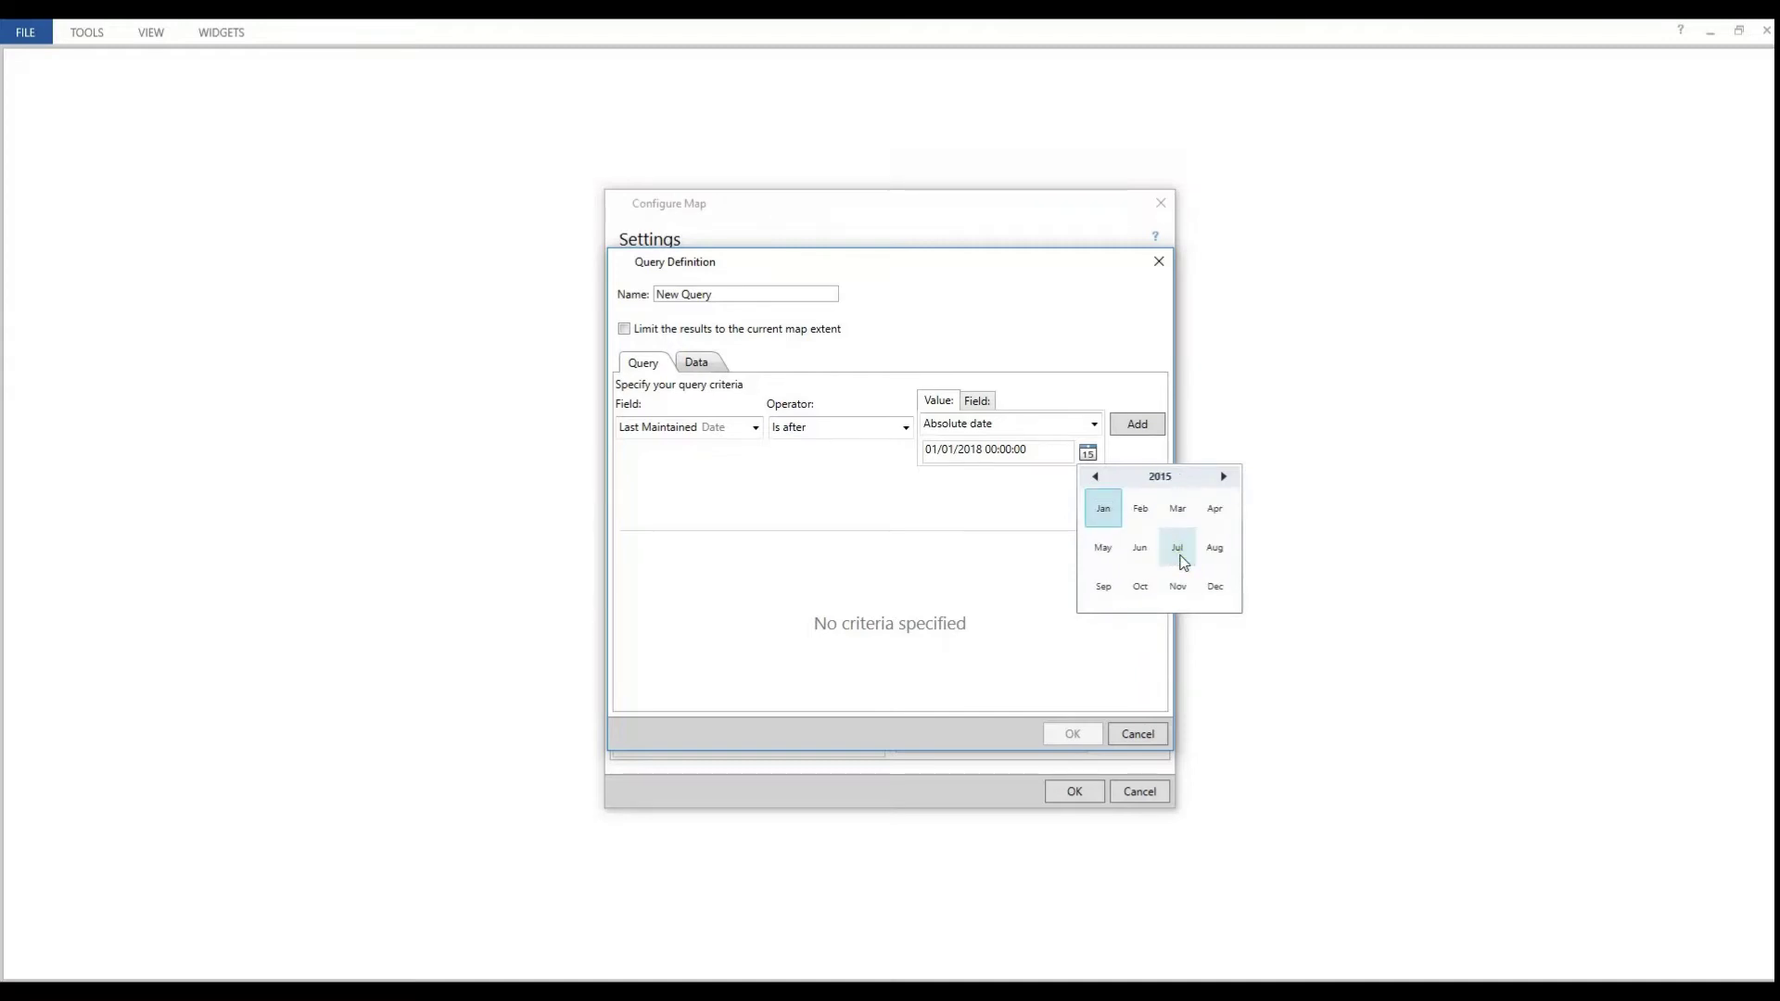
{"action": "left_click", "coordinate": [1103, 510]}
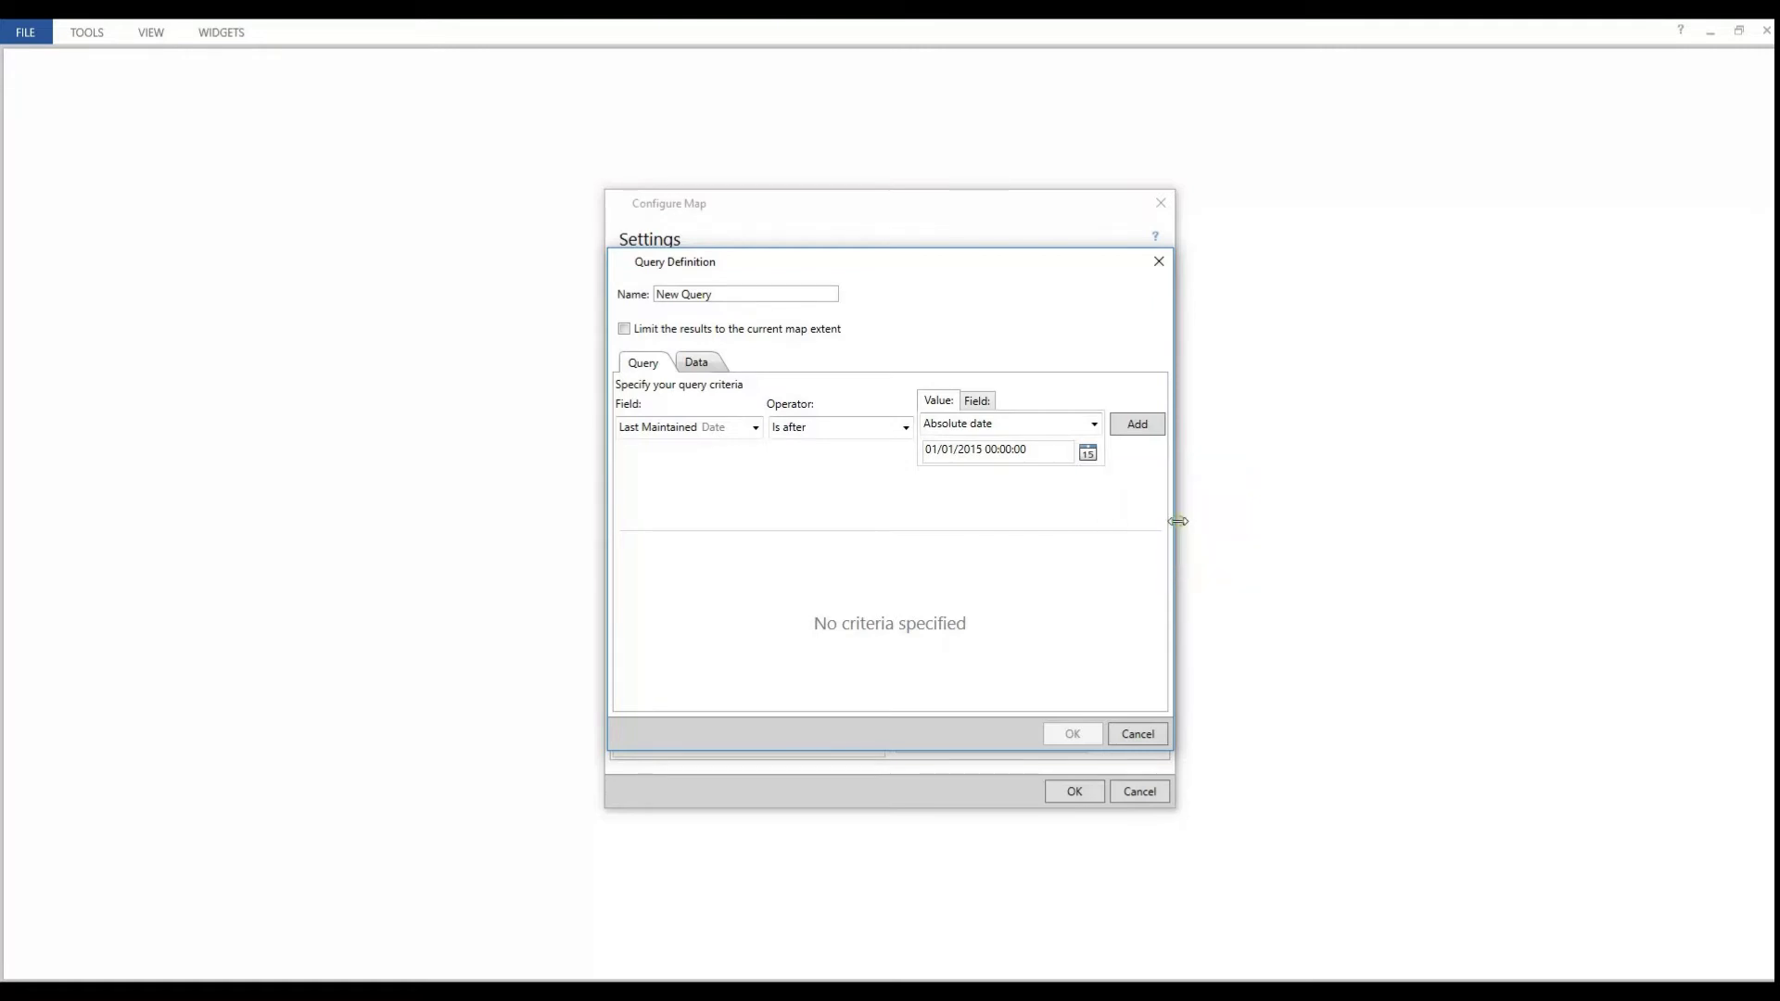
{"action": "left_click", "coordinate": [1177, 522]}
{"action": "left_click", "coordinate": [1122, 426]}
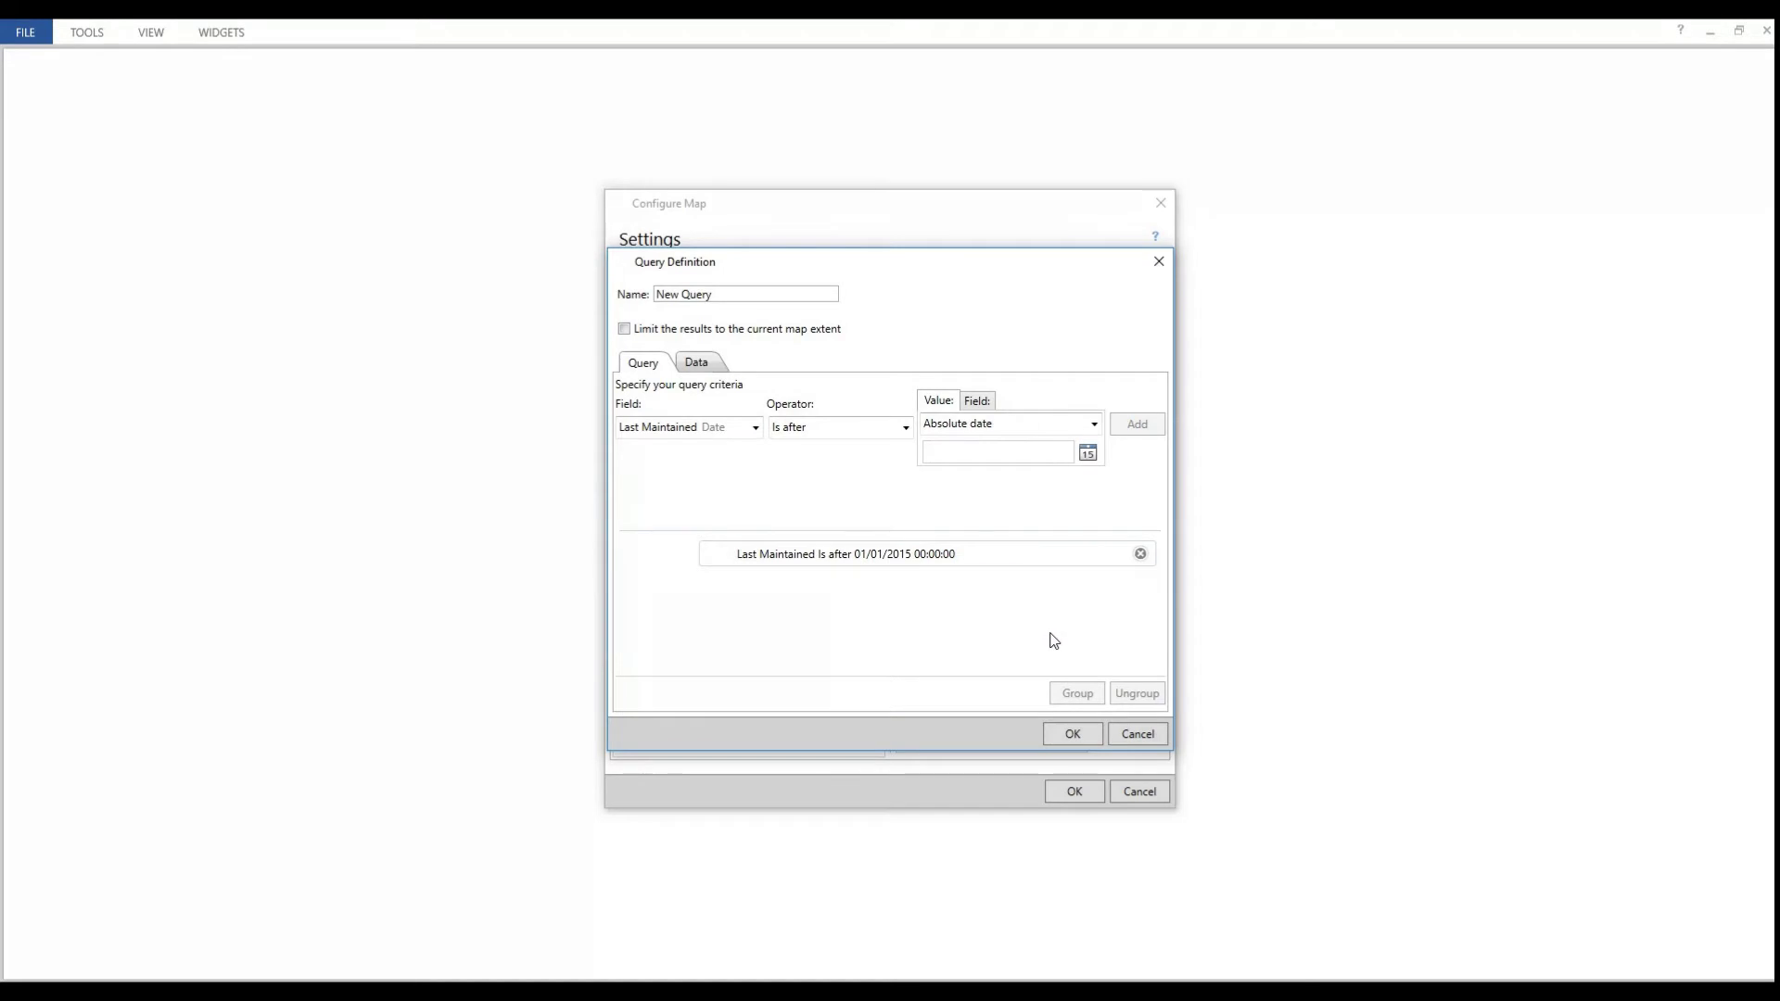
{"action": "left_click", "coordinate": [1066, 737]}
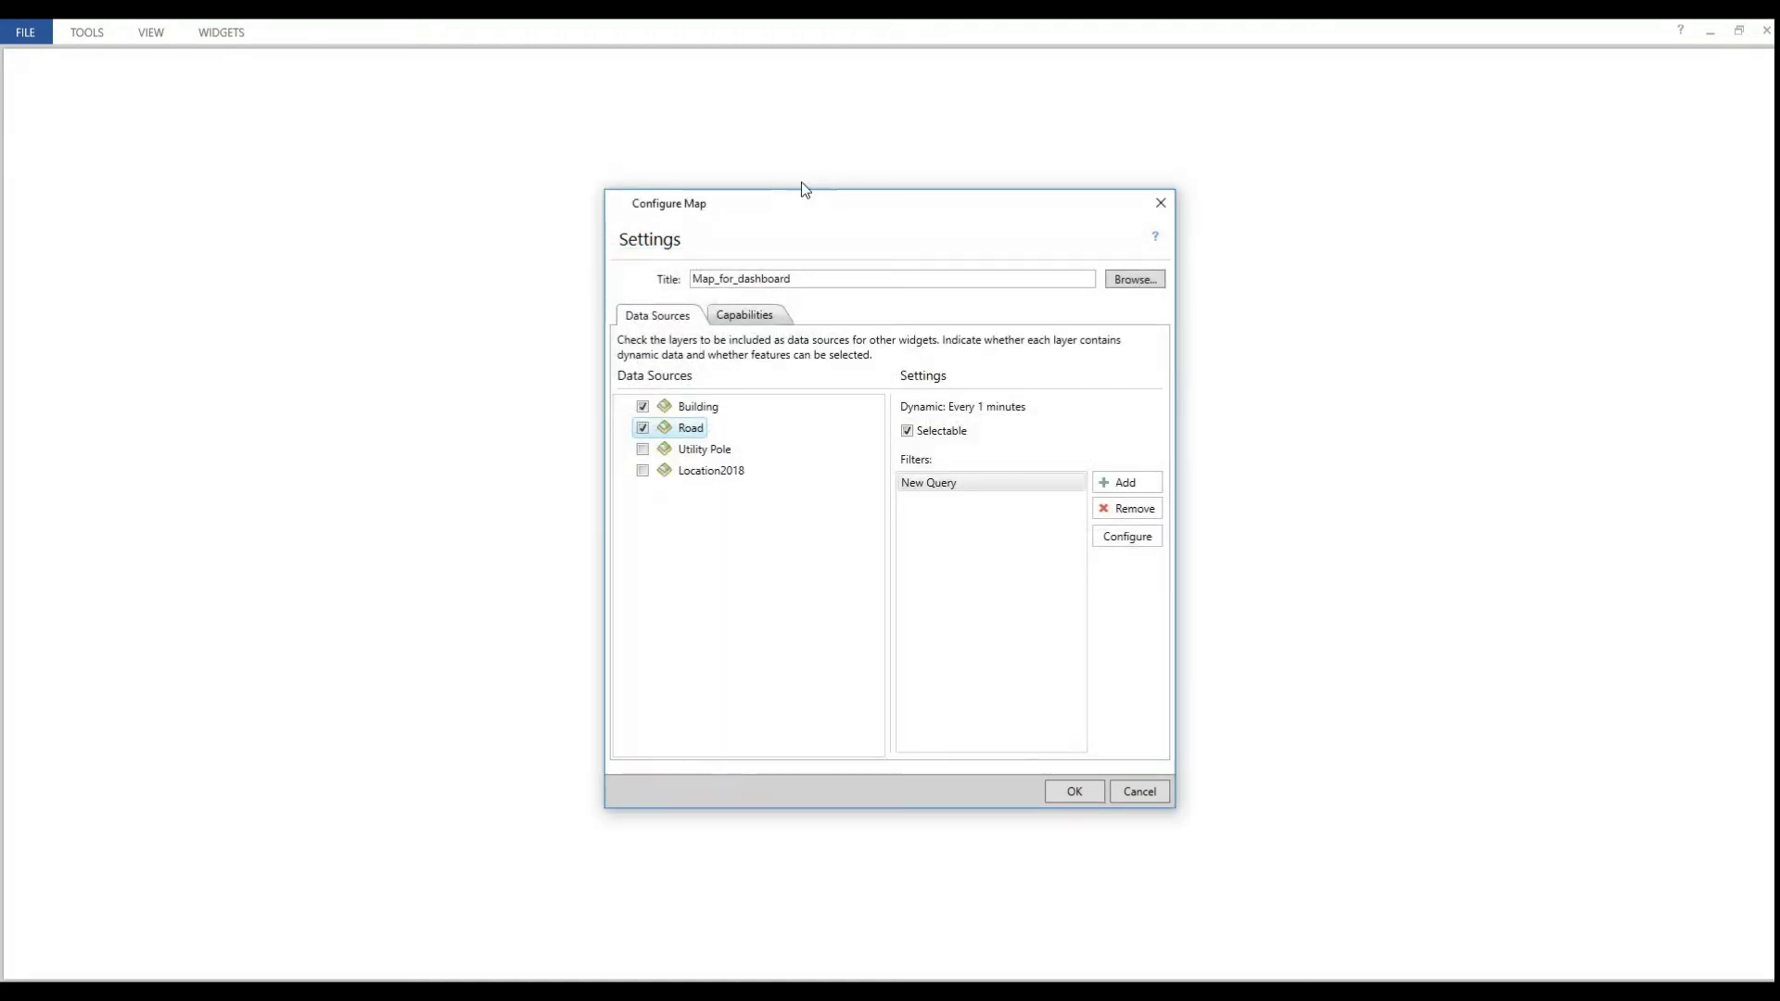
- Include Utility Pole and filter poles where Status equals In need of repair
{"action": "left_click", "coordinate": [642, 449]}
{"action": "left_click", "coordinate": [908, 432]}
{"action": "left_click", "coordinate": [910, 434]}
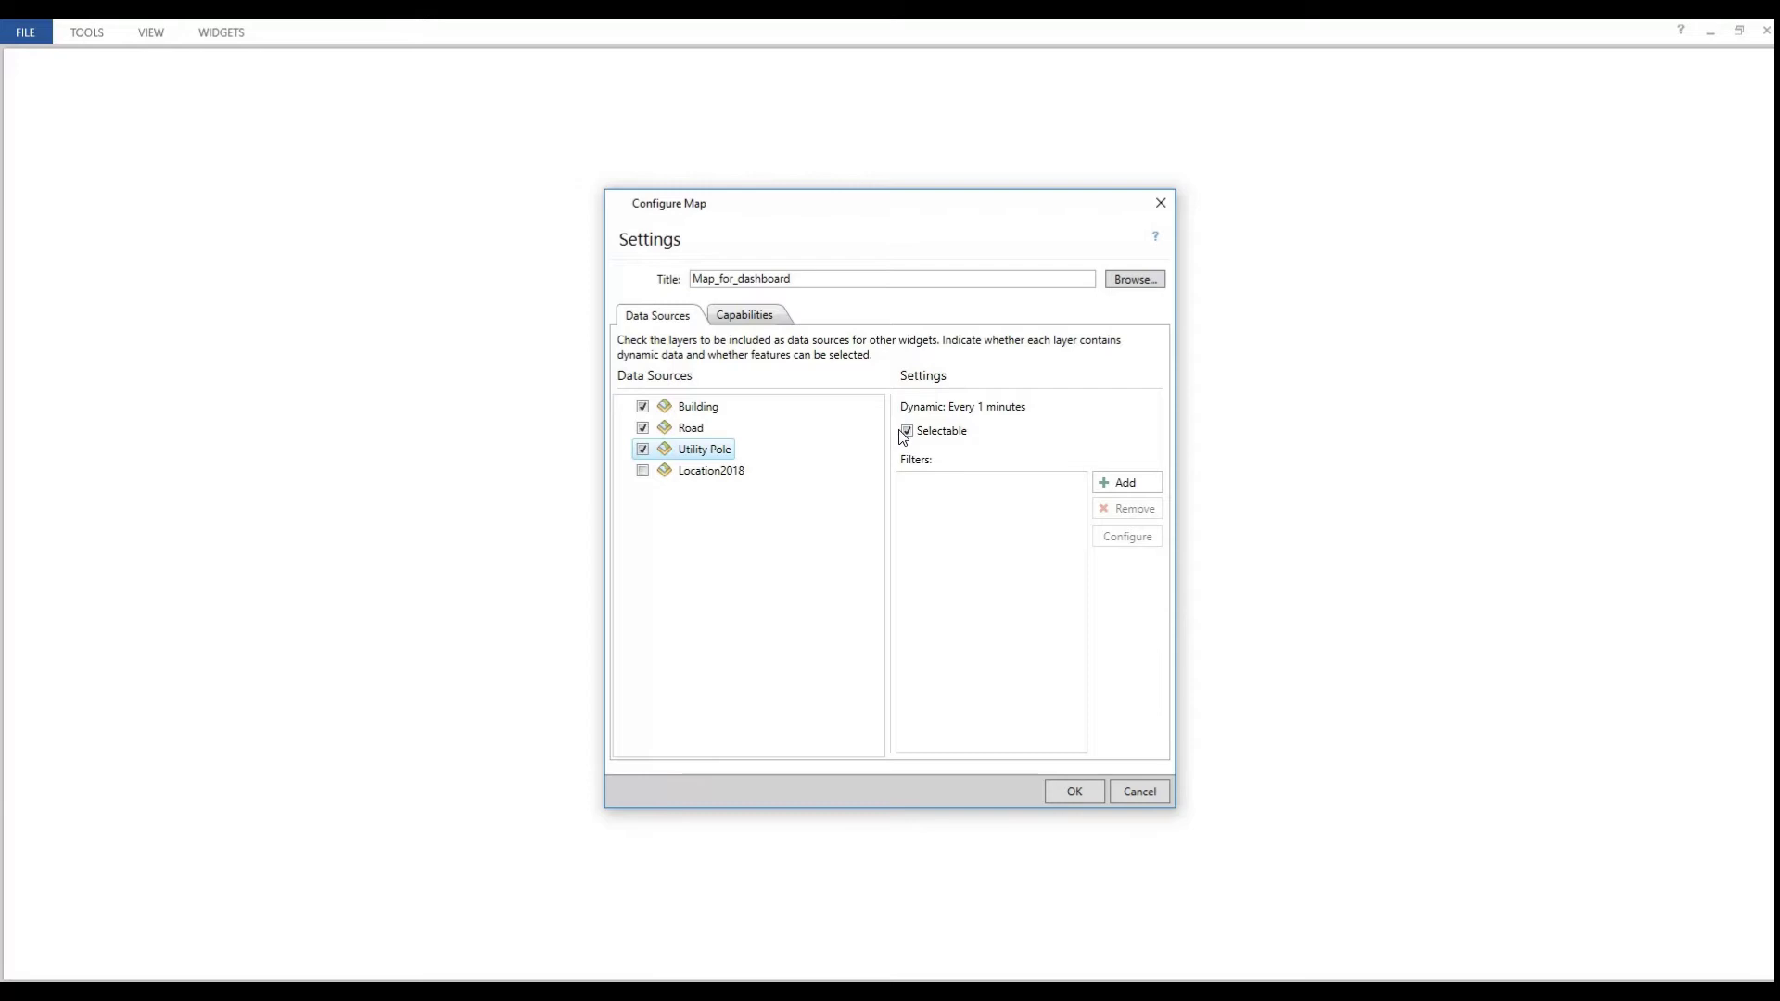
{"action": "left_click", "coordinate": [1112, 488]}
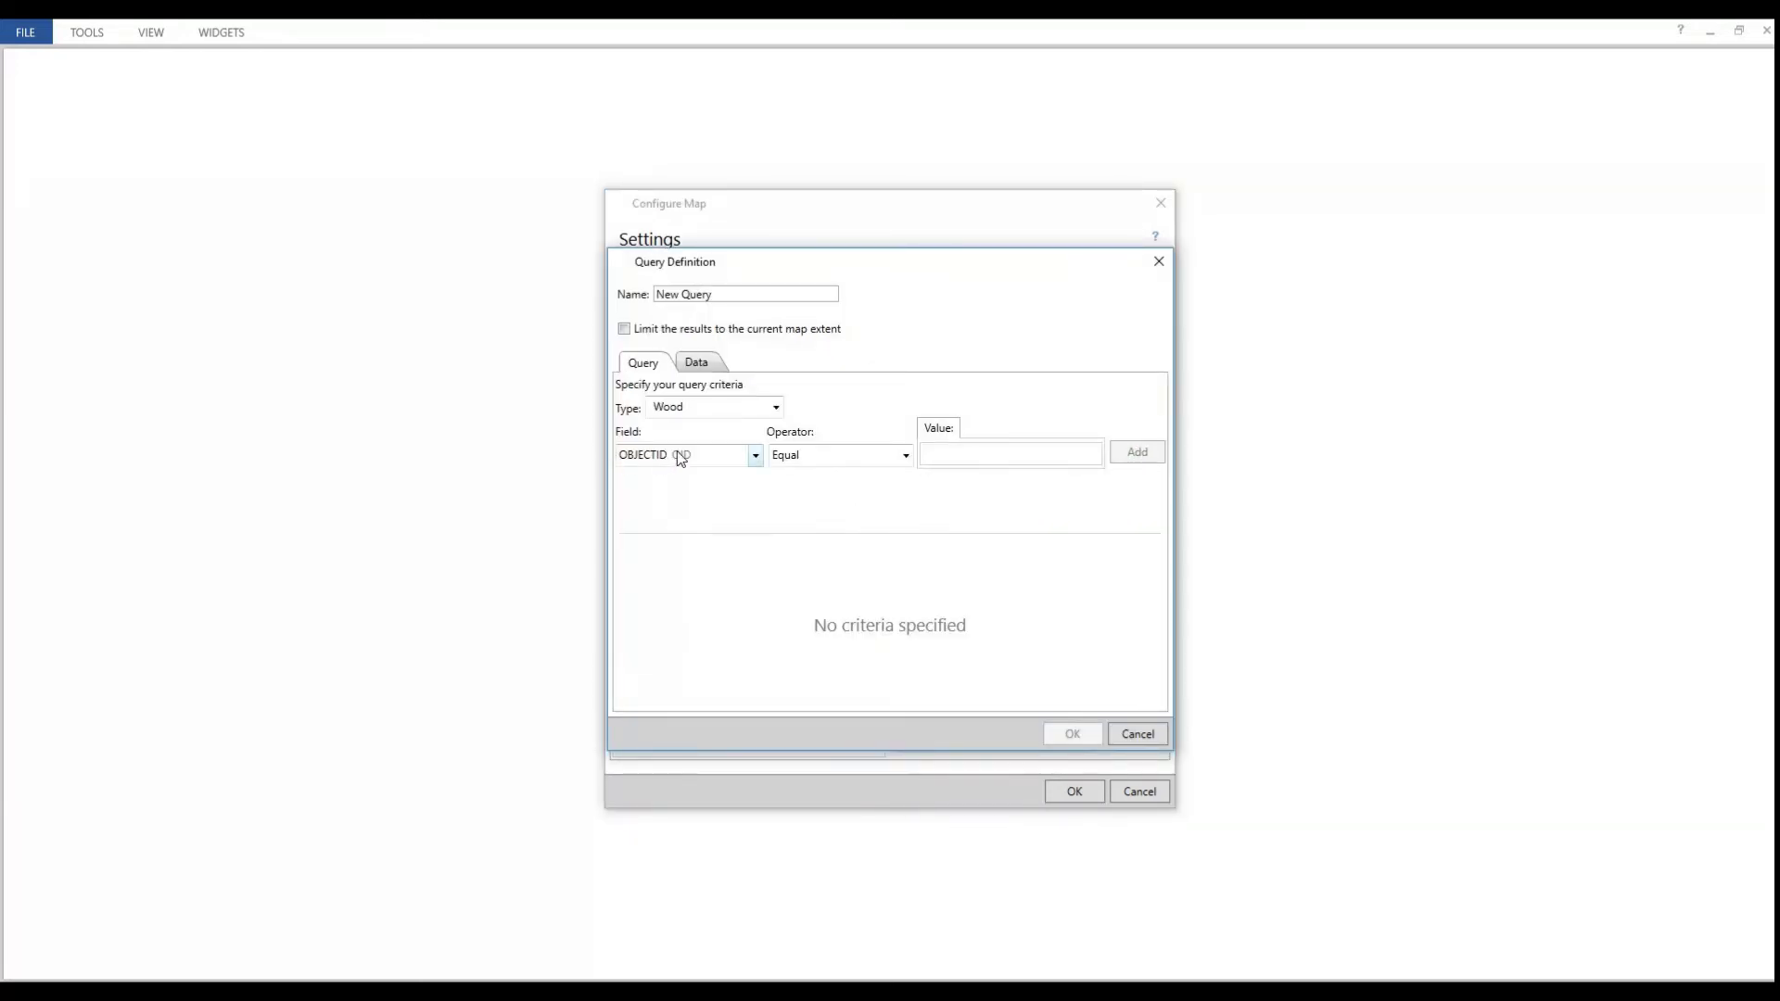
{"action": "left_click", "coordinate": [754, 459]}
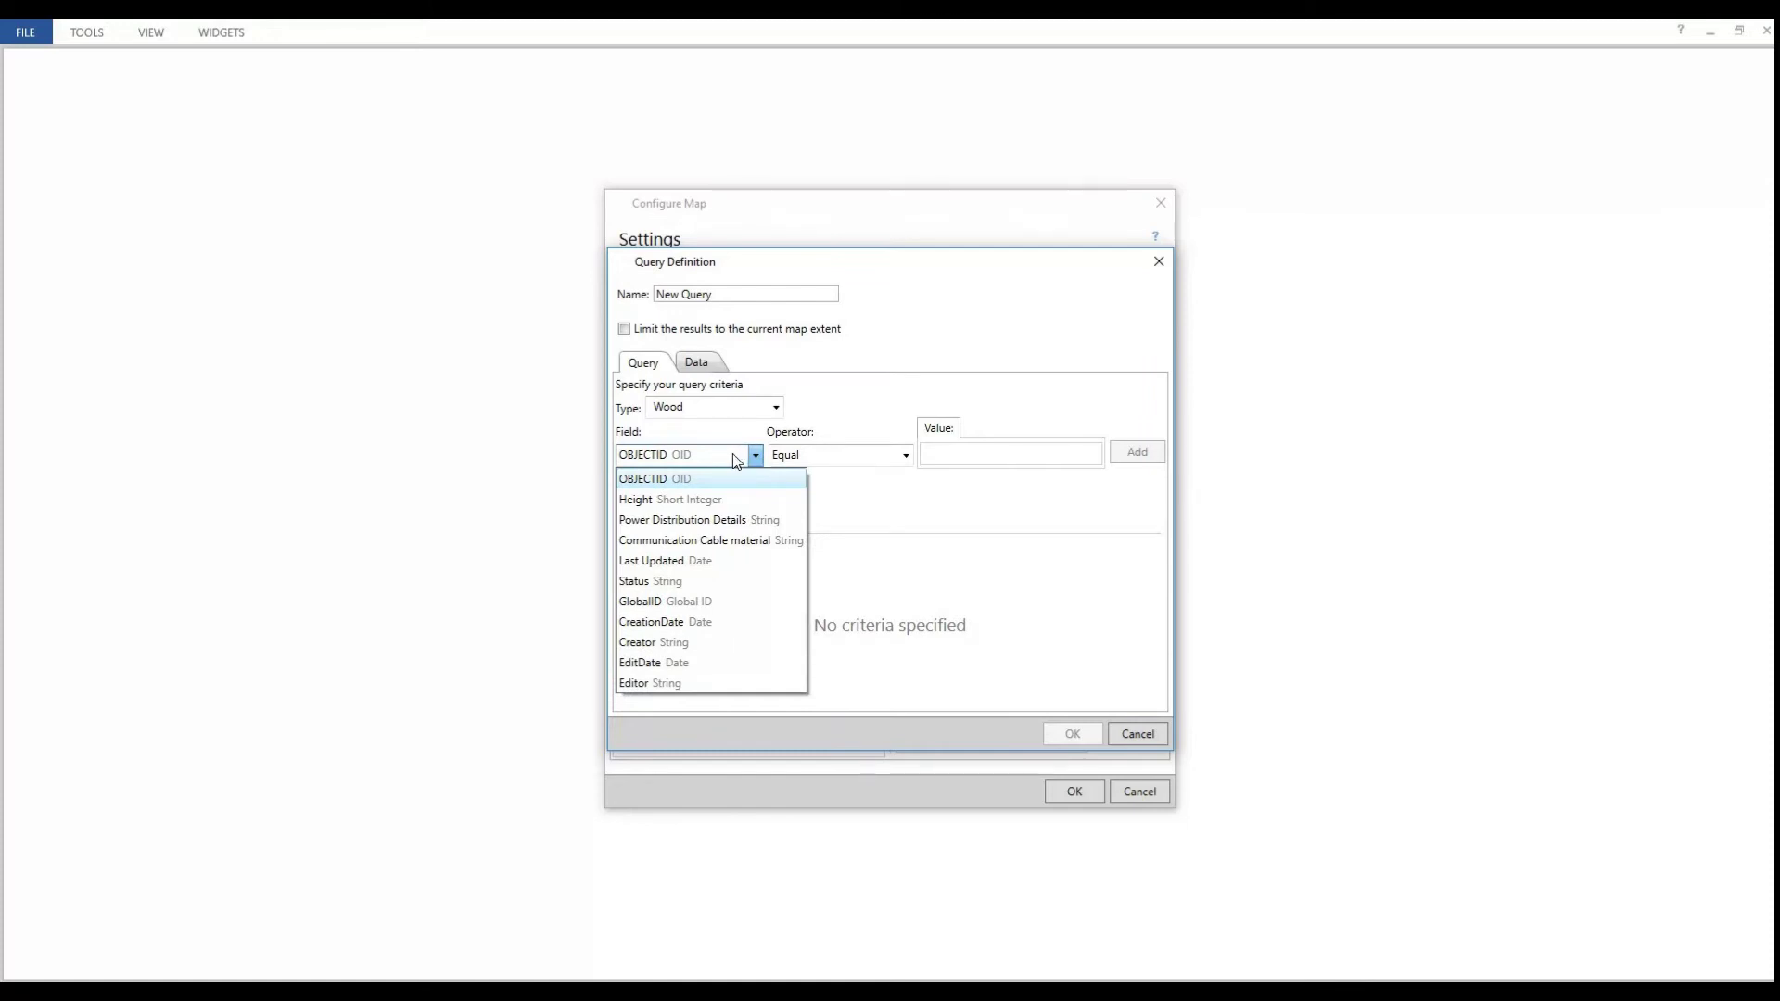
{"action": "left_click", "coordinate": [682, 581]}
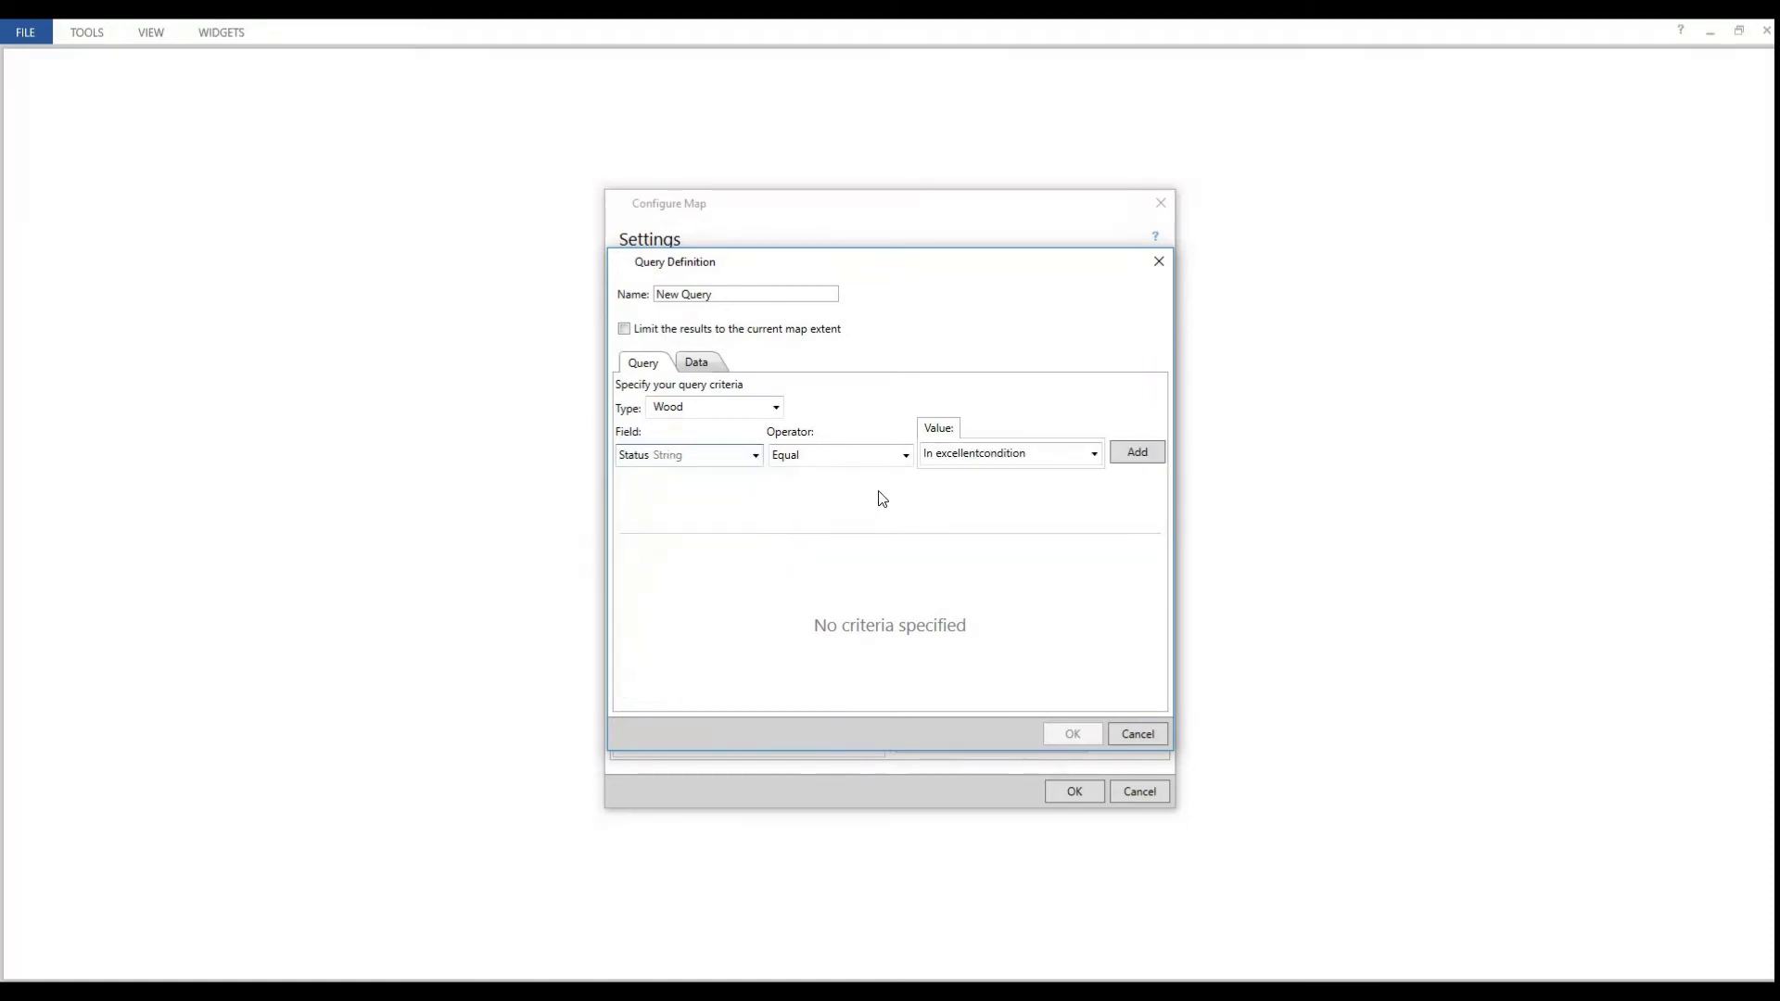
{"action": "left_click", "coordinate": [1094, 453]}
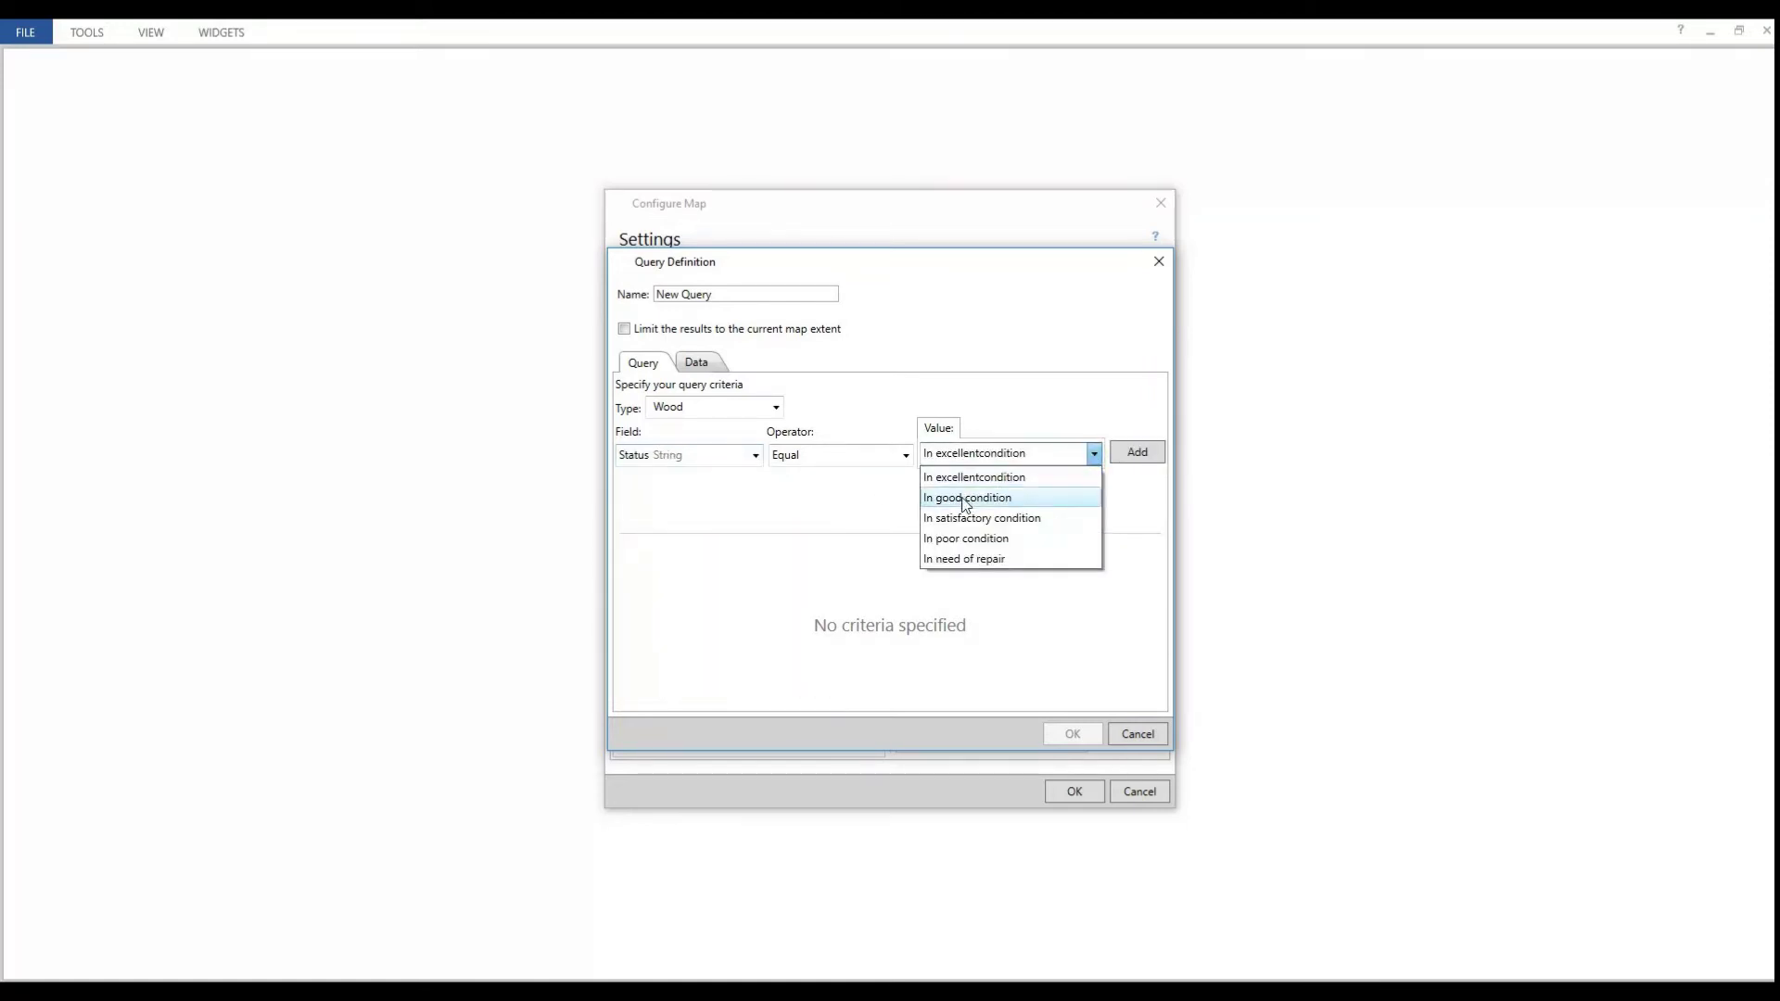
{"action": "left_click", "coordinate": [964, 558]}
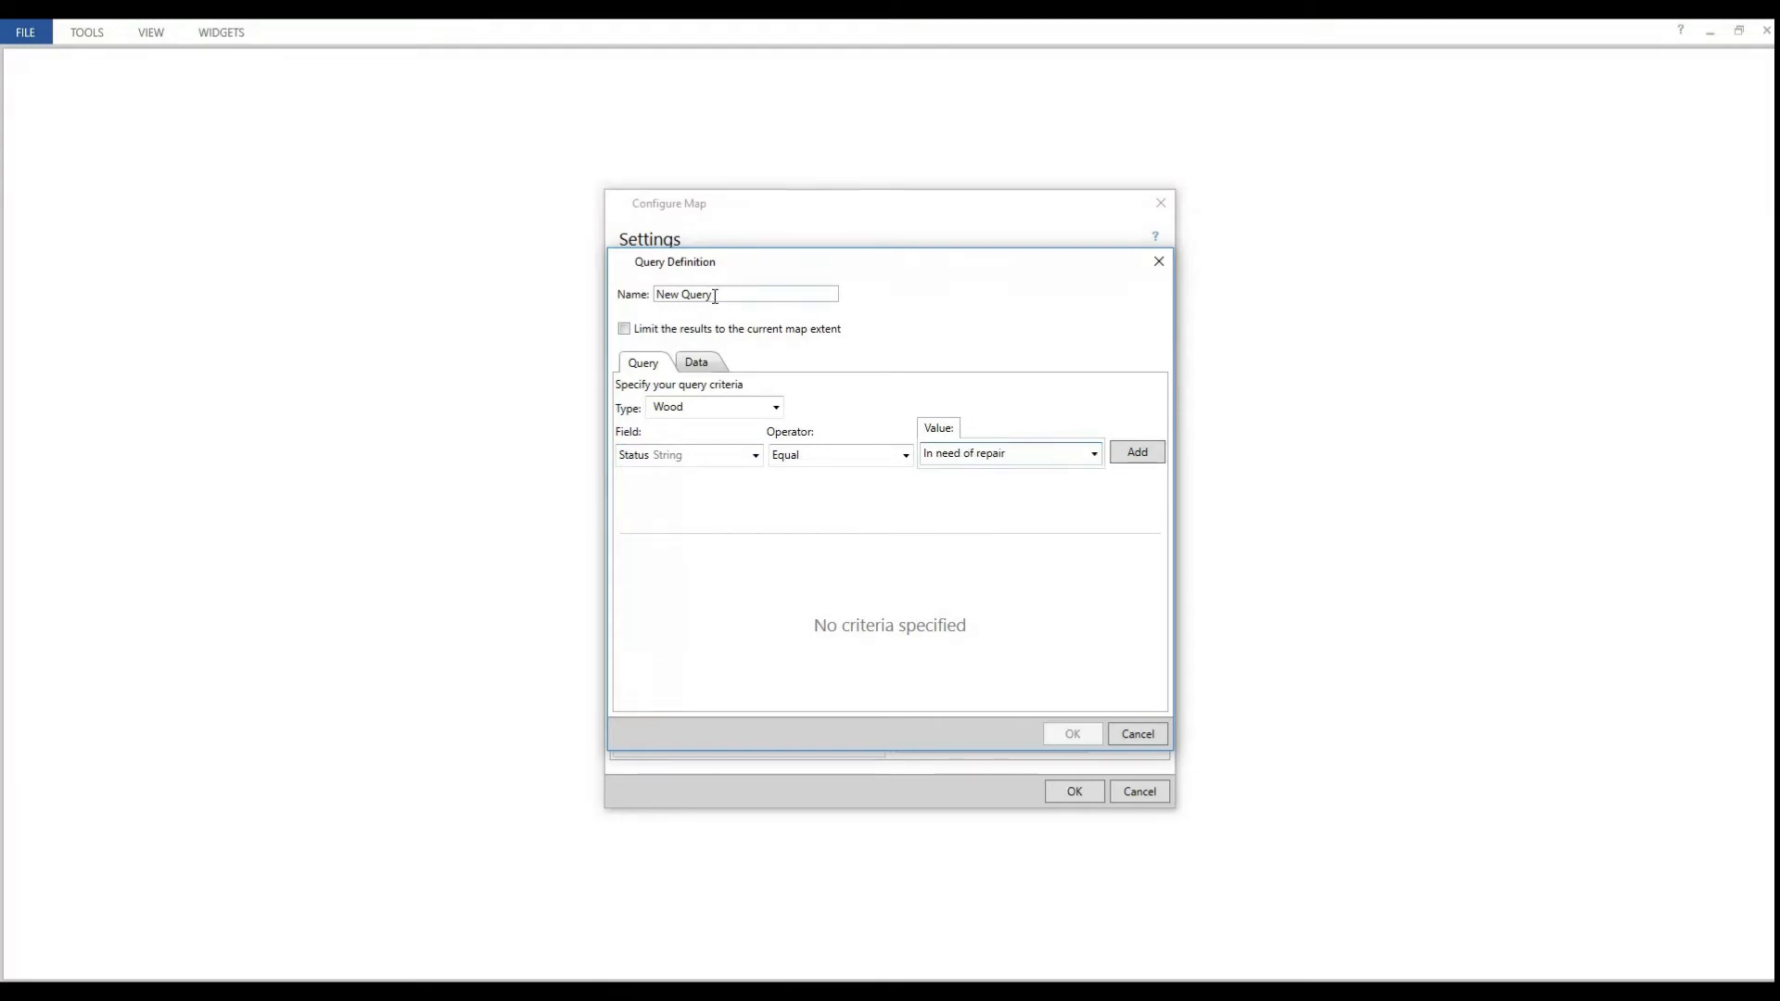
- Name the Utility Pole filter 'To be repaired' and save it
{"action": "left_click_drag", "start_coordinate": [714, 295], "coordinate": [654, 295]}
{"action": "type", "text": "To be repaired"}
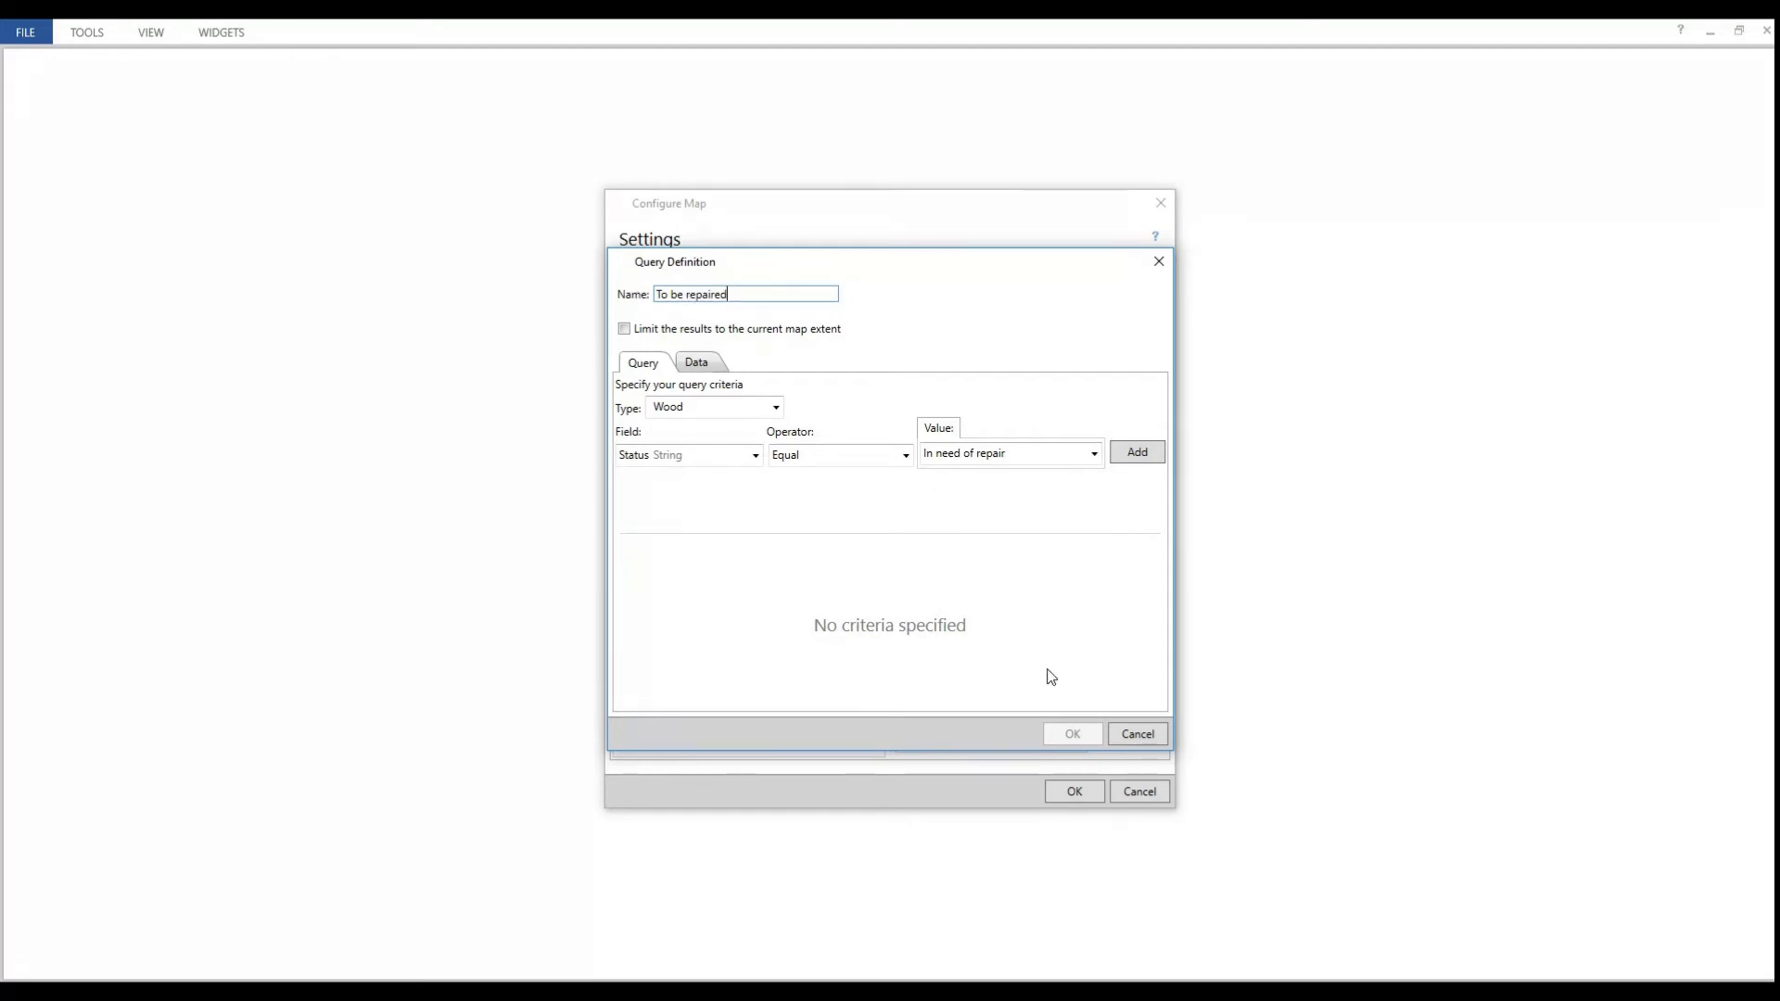
{"action": "left_click", "coordinate": [1131, 464]}
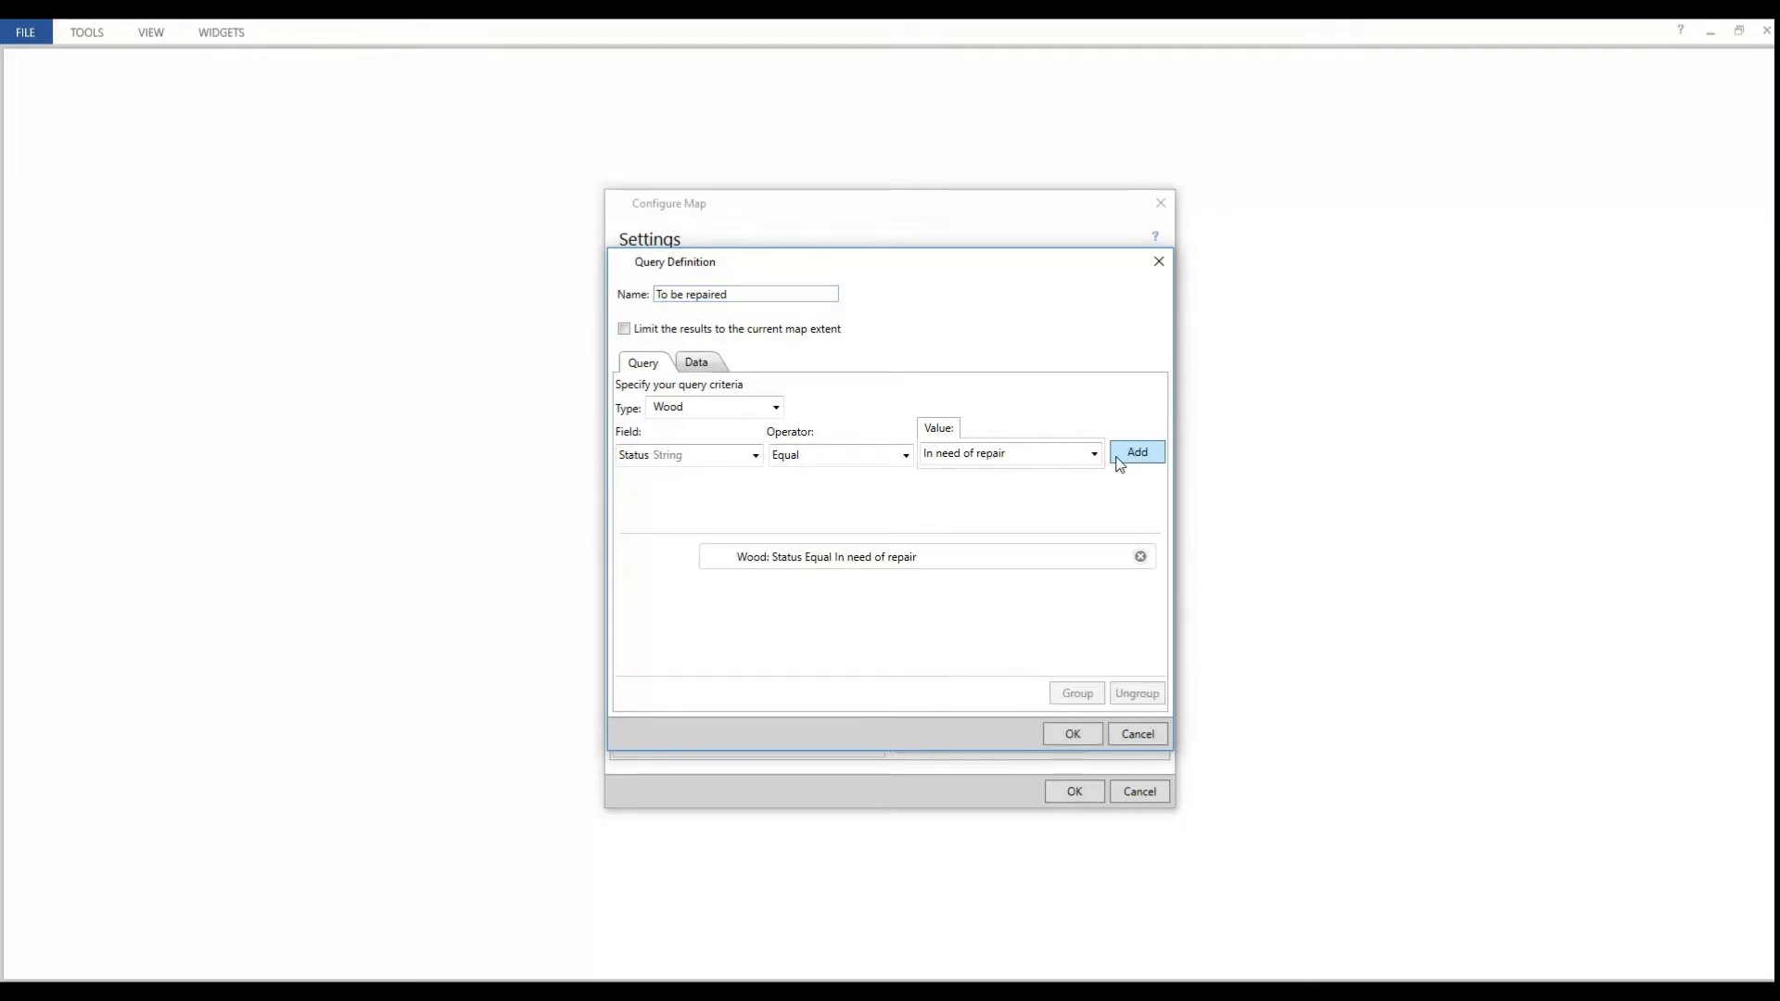
{"action": "left_click", "coordinate": [1073, 733]}
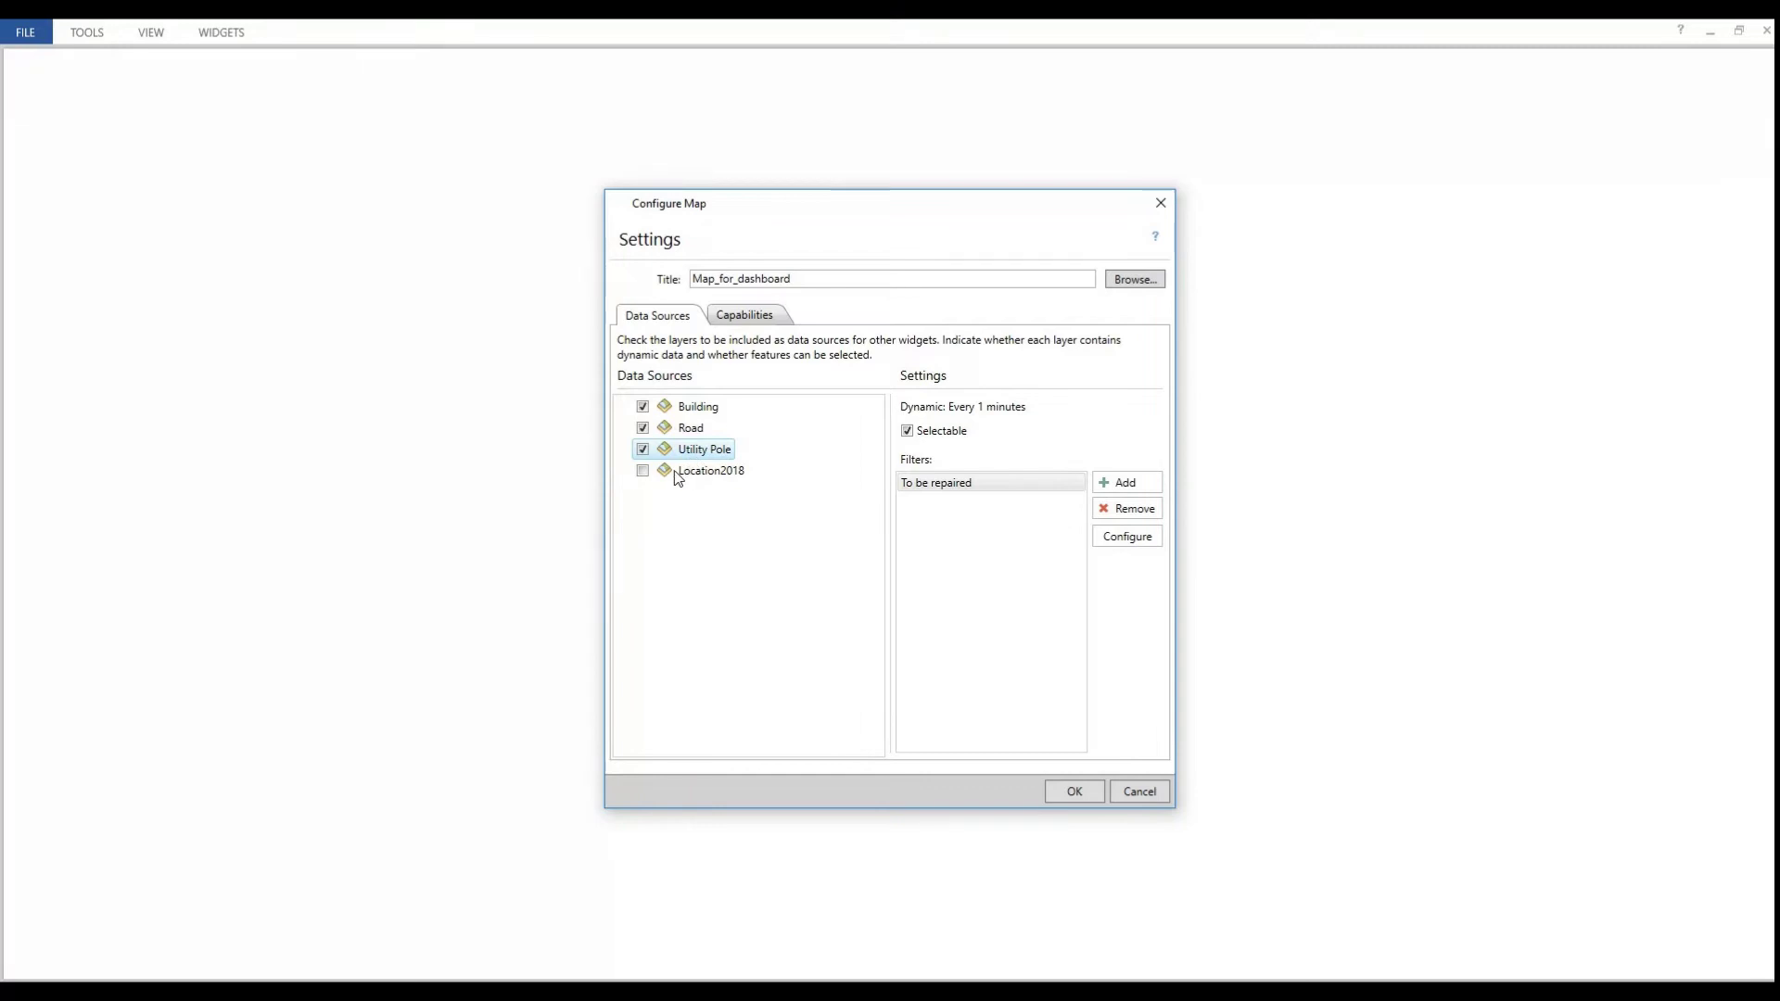
- Add Location2018 as a data source and apply the map configuration
{"action": "left_click", "coordinate": [643, 470]}
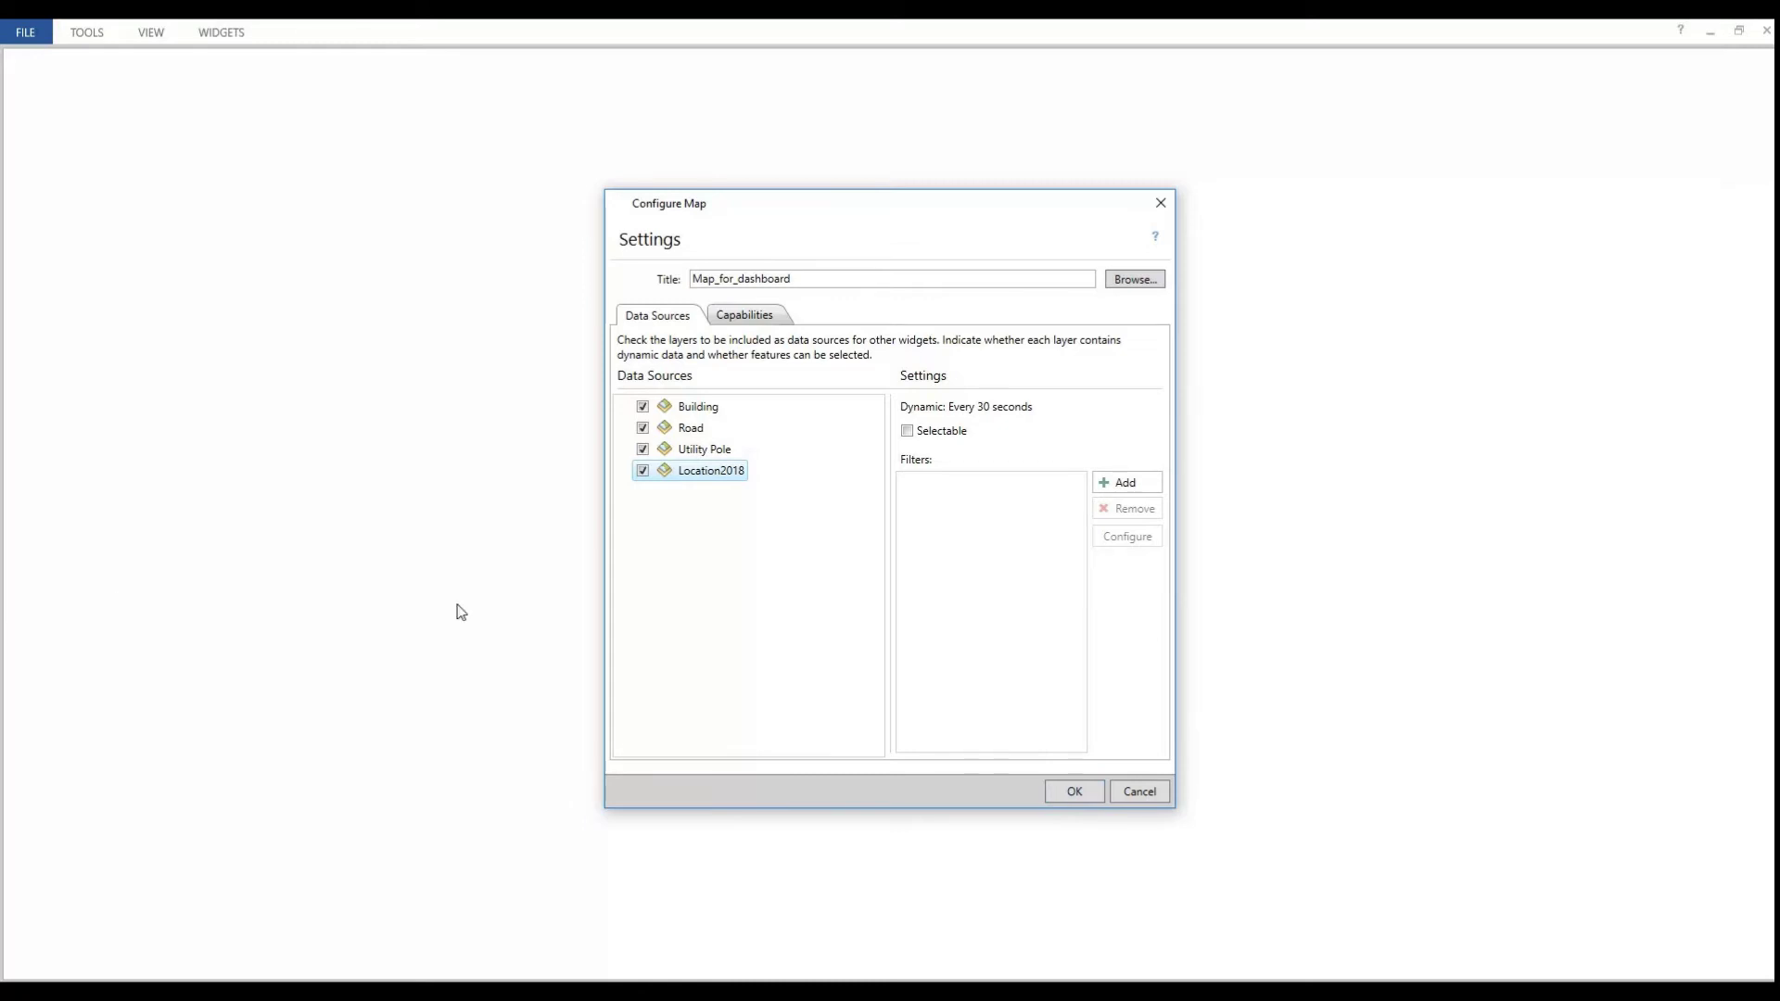
{"action": "left_click", "coordinate": [1050, 793]}
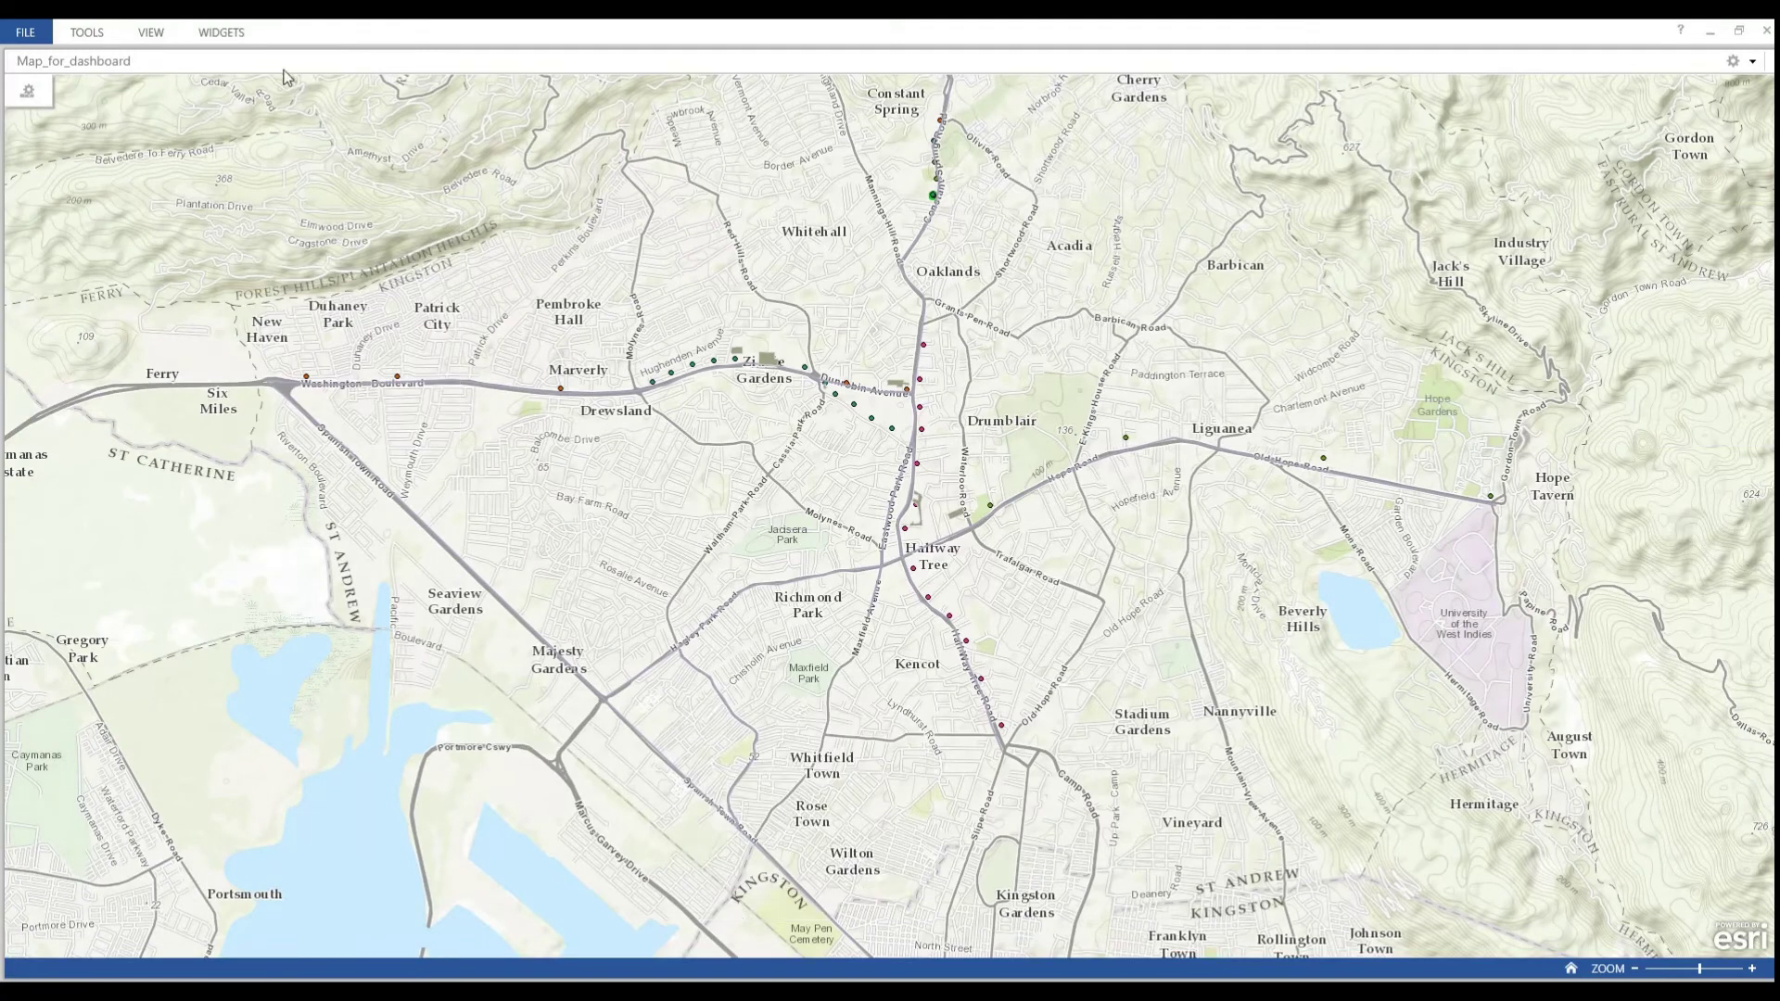
- Choose the List type from the Add Widget dialog
{"action": "left_click", "coordinate": [225, 33]}
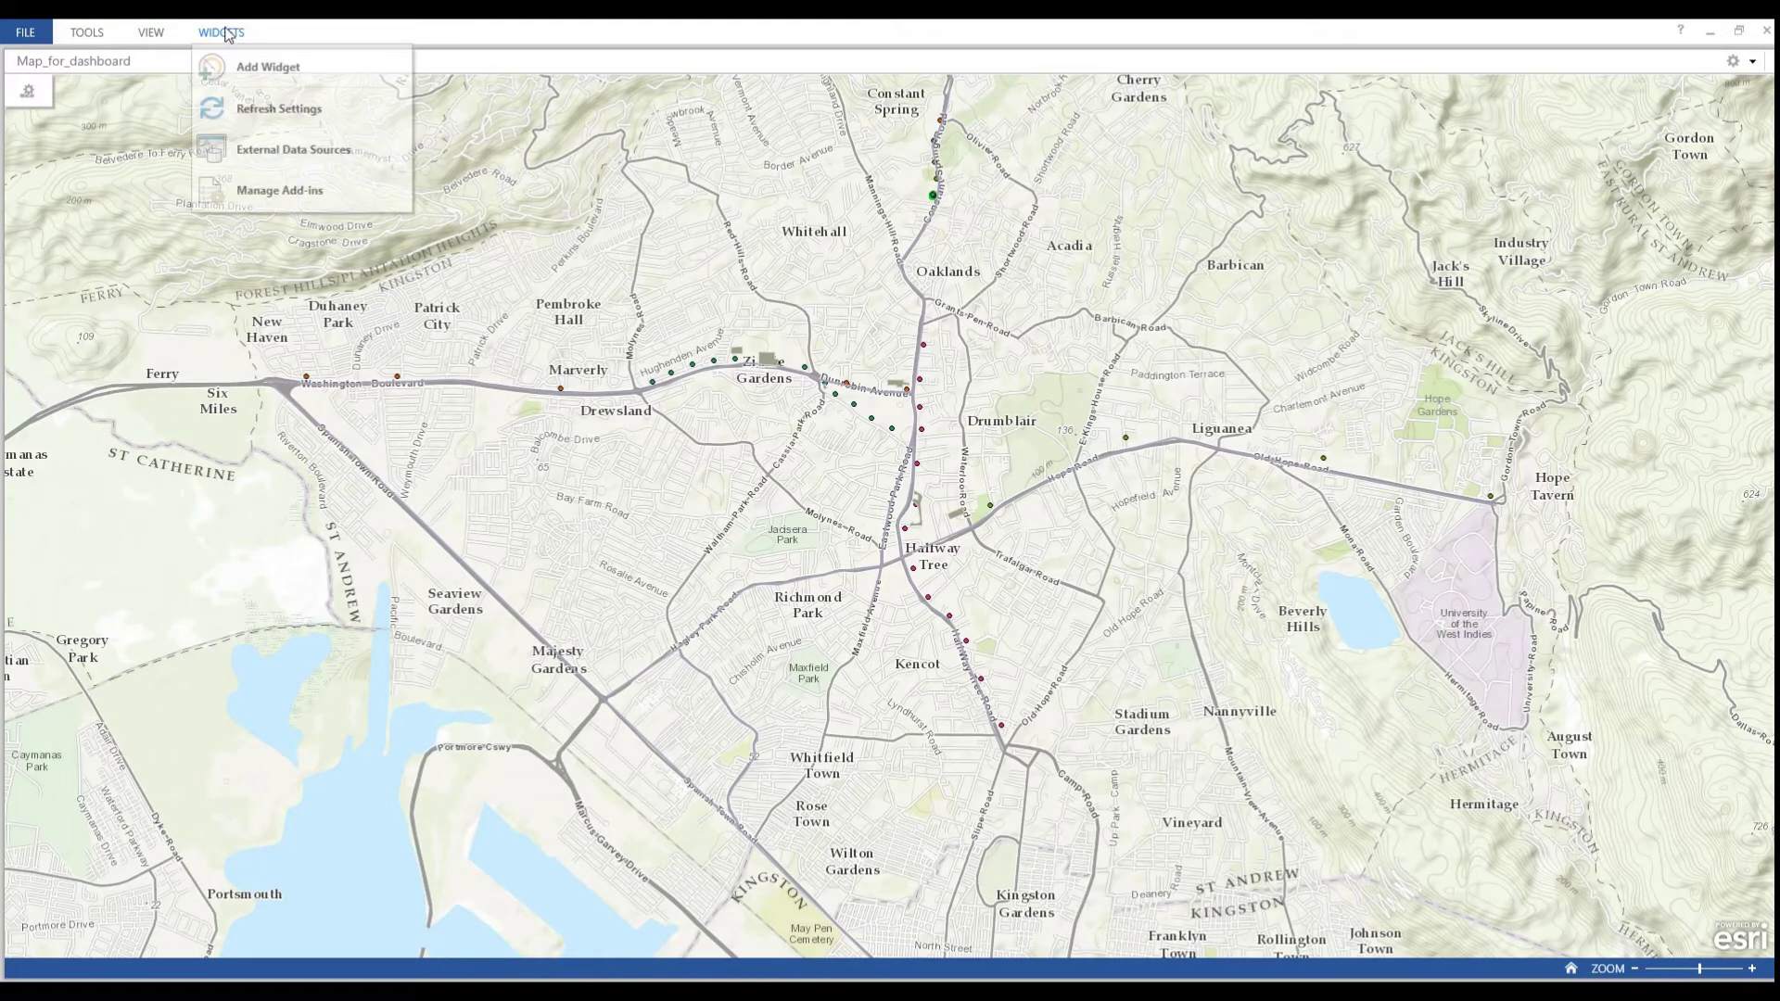
{"action": "left_click", "coordinate": [259, 68]}
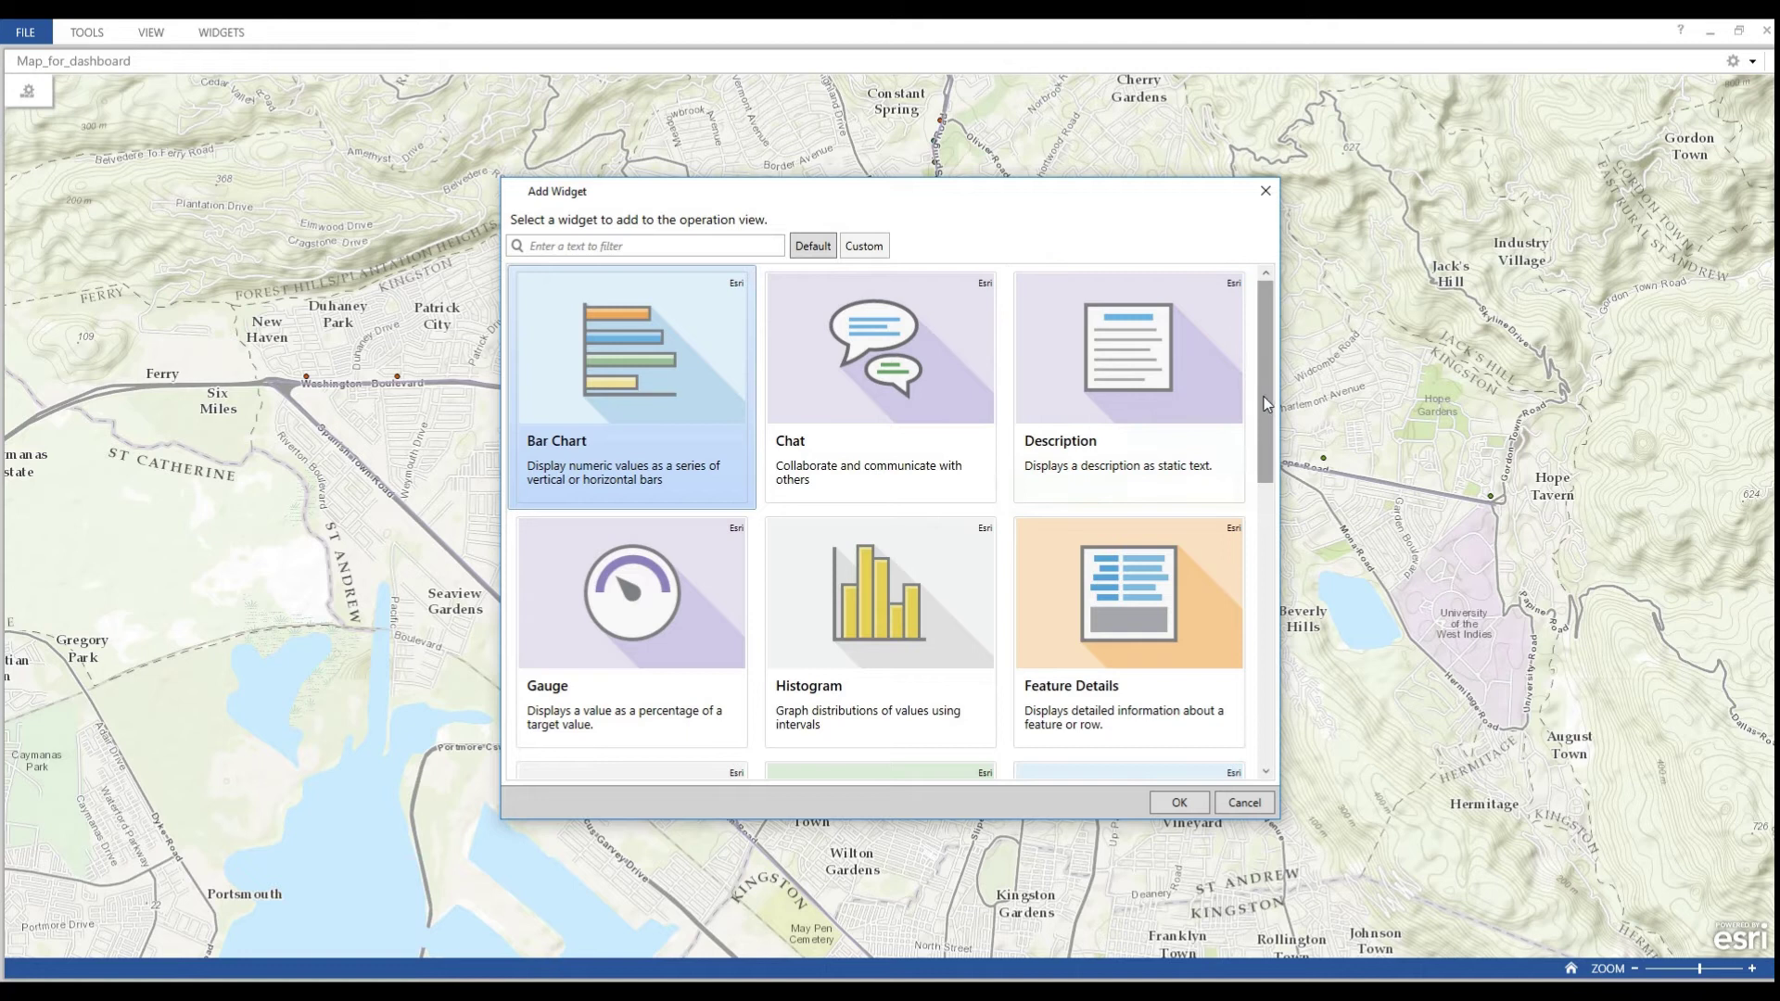
{"action": "left_click_drag", "start_coordinate": [1268, 412], "coordinate": [1269, 556]}
{"action": "left_click", "coordinate": [1152, 507]}
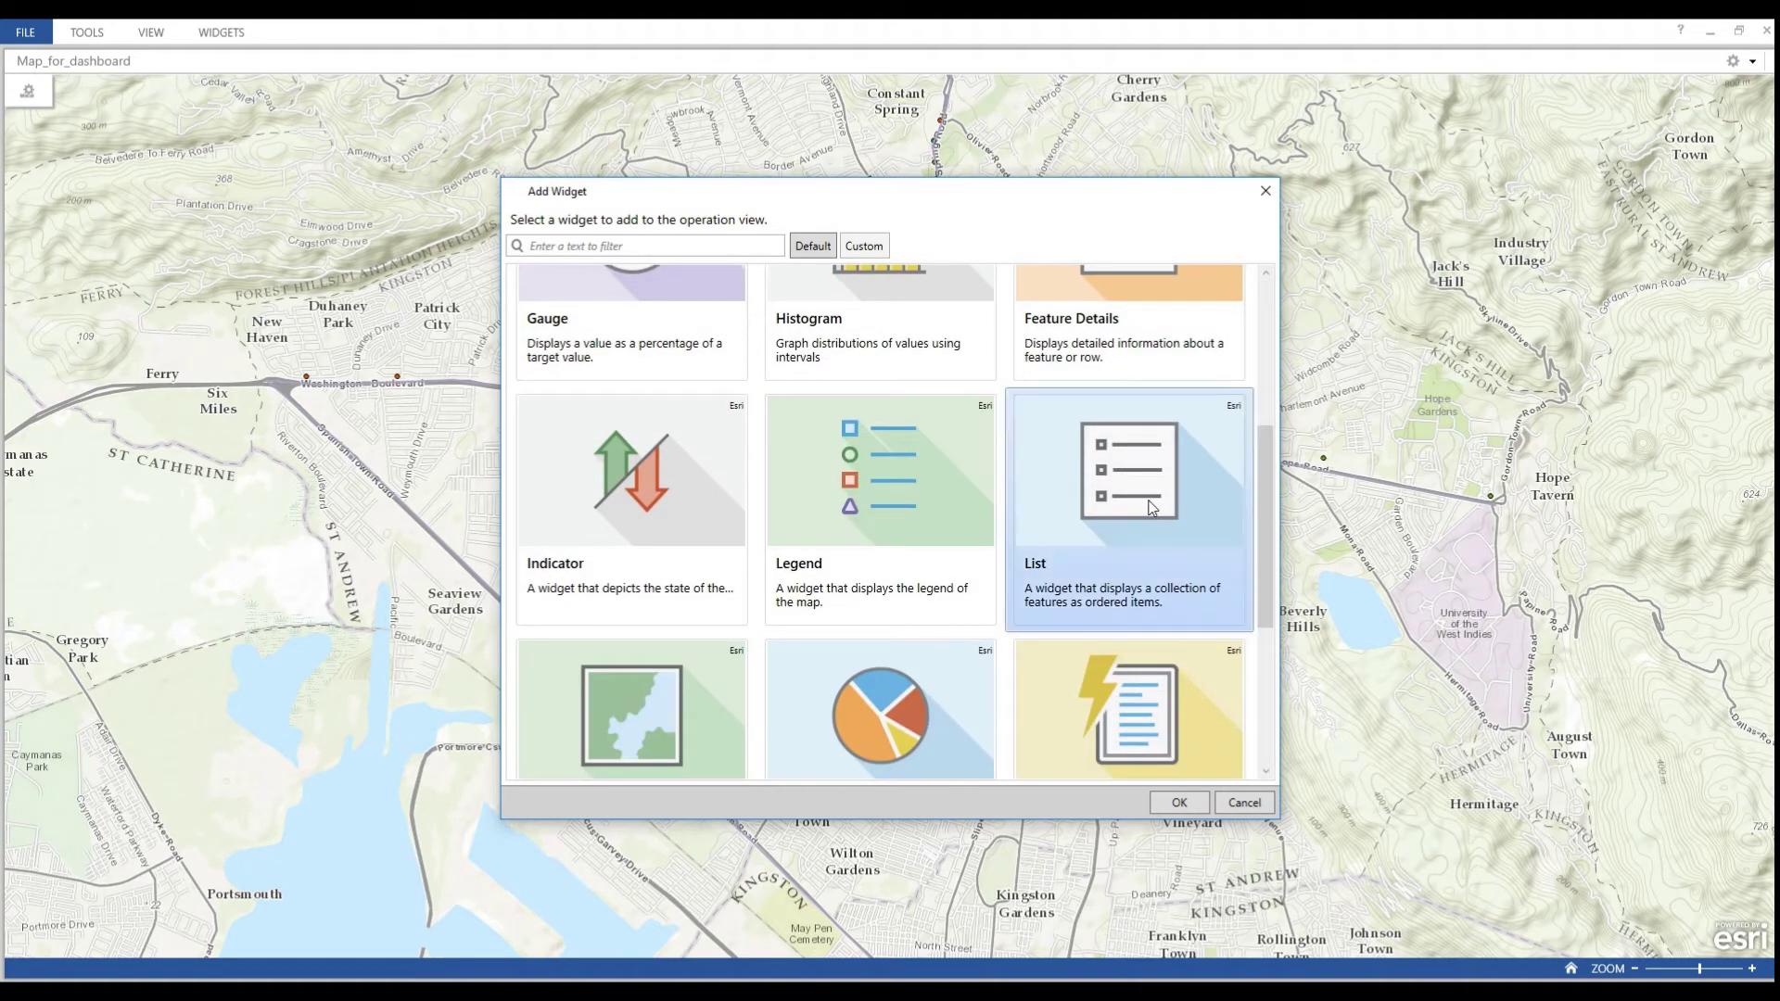
- Base the list on Location2018, title it 'Logging List' and describe it as users logged into collector
{"action": "left_click", "coordinate": [1177, 802]}
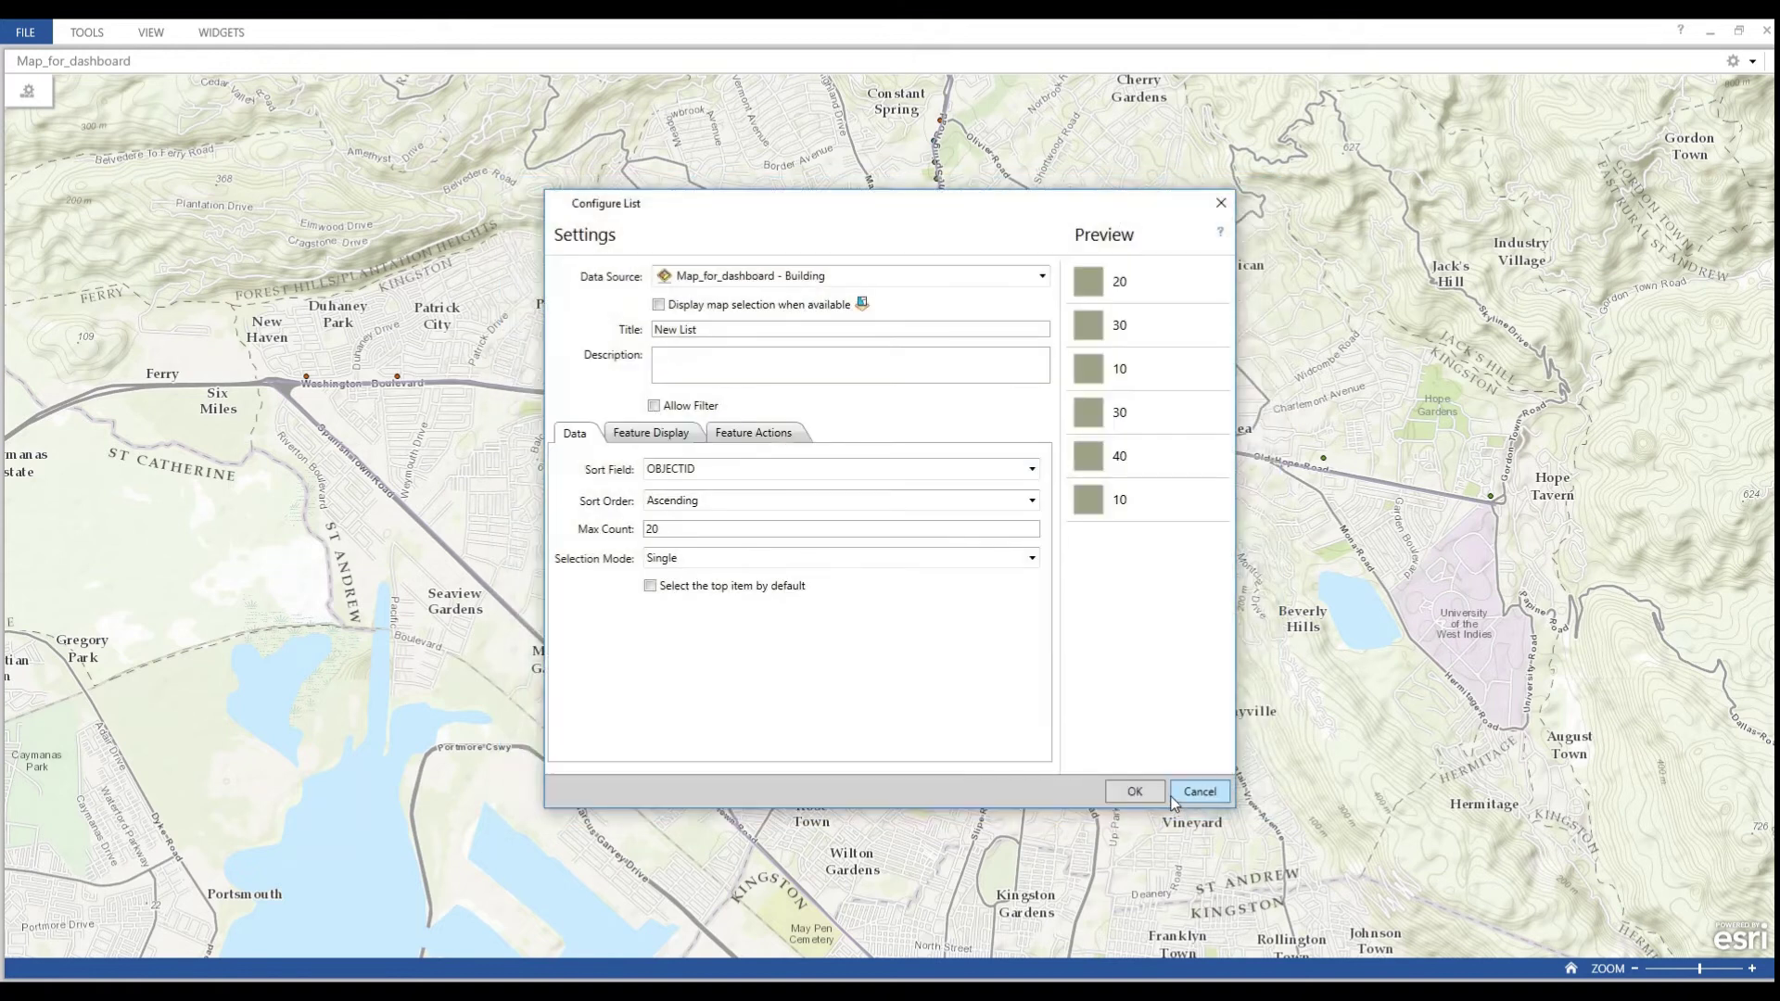
{"action": "left_click", "coordinate": [1043, 278]}
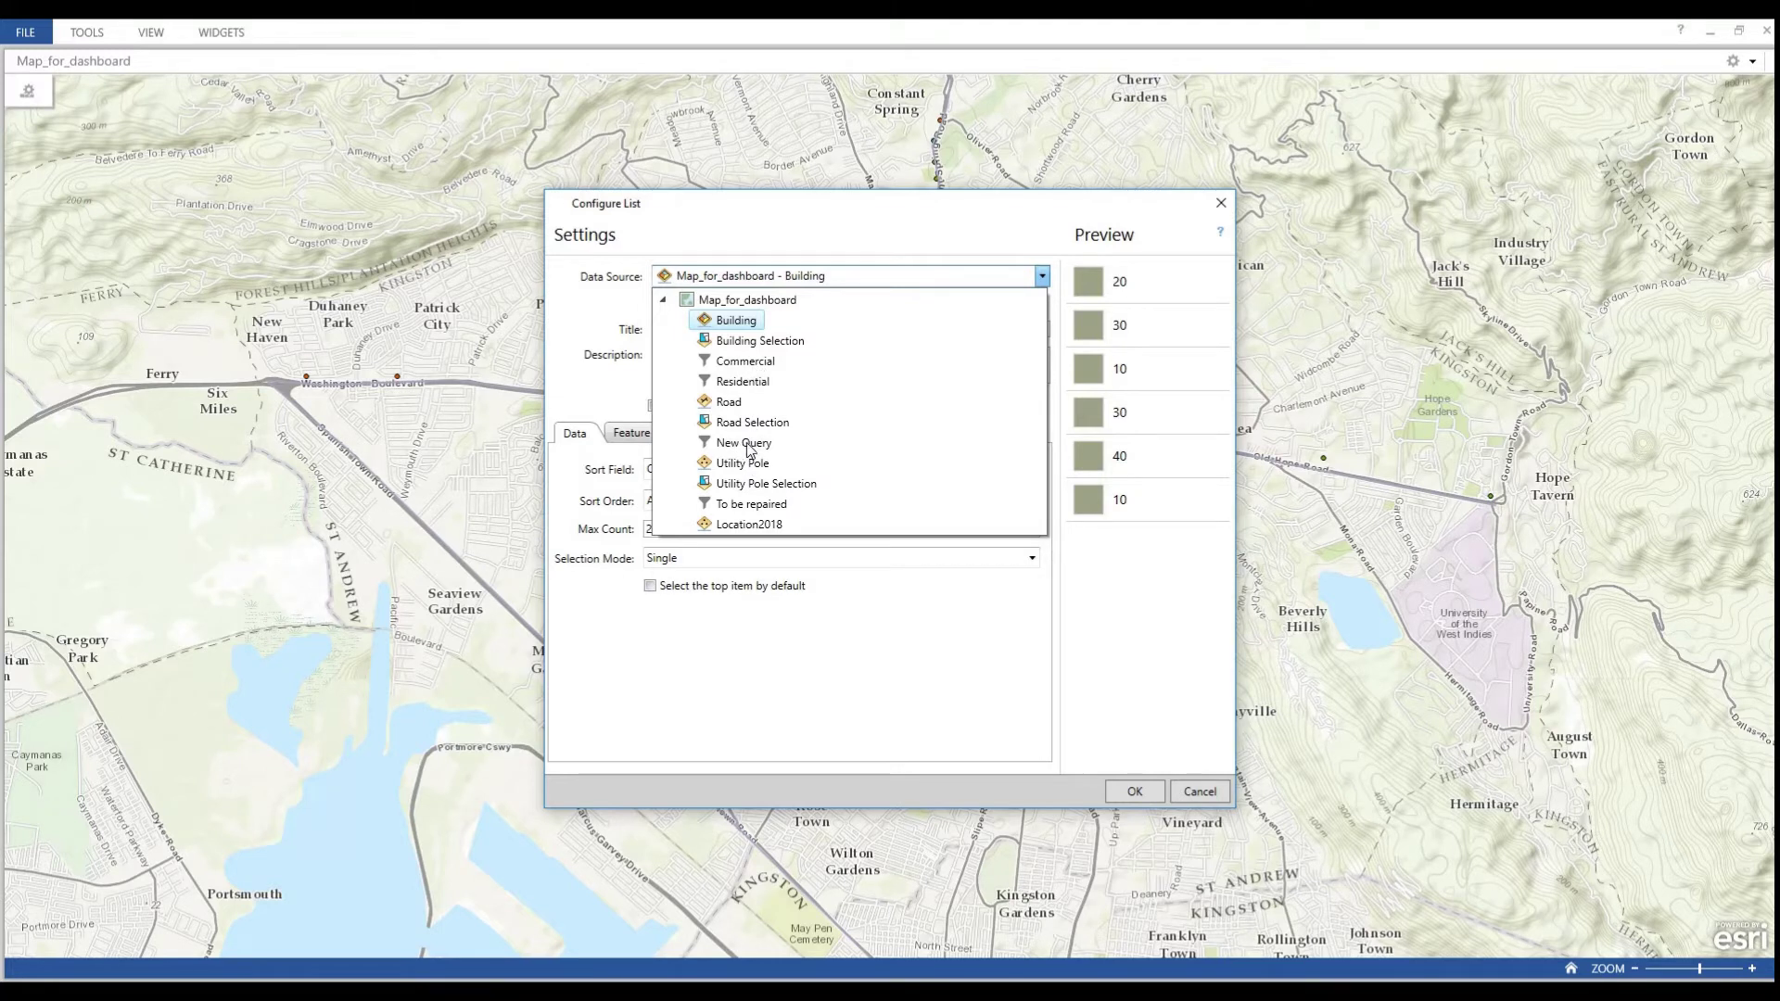
{"action": "left_click", "coordinate": [739, 525]}
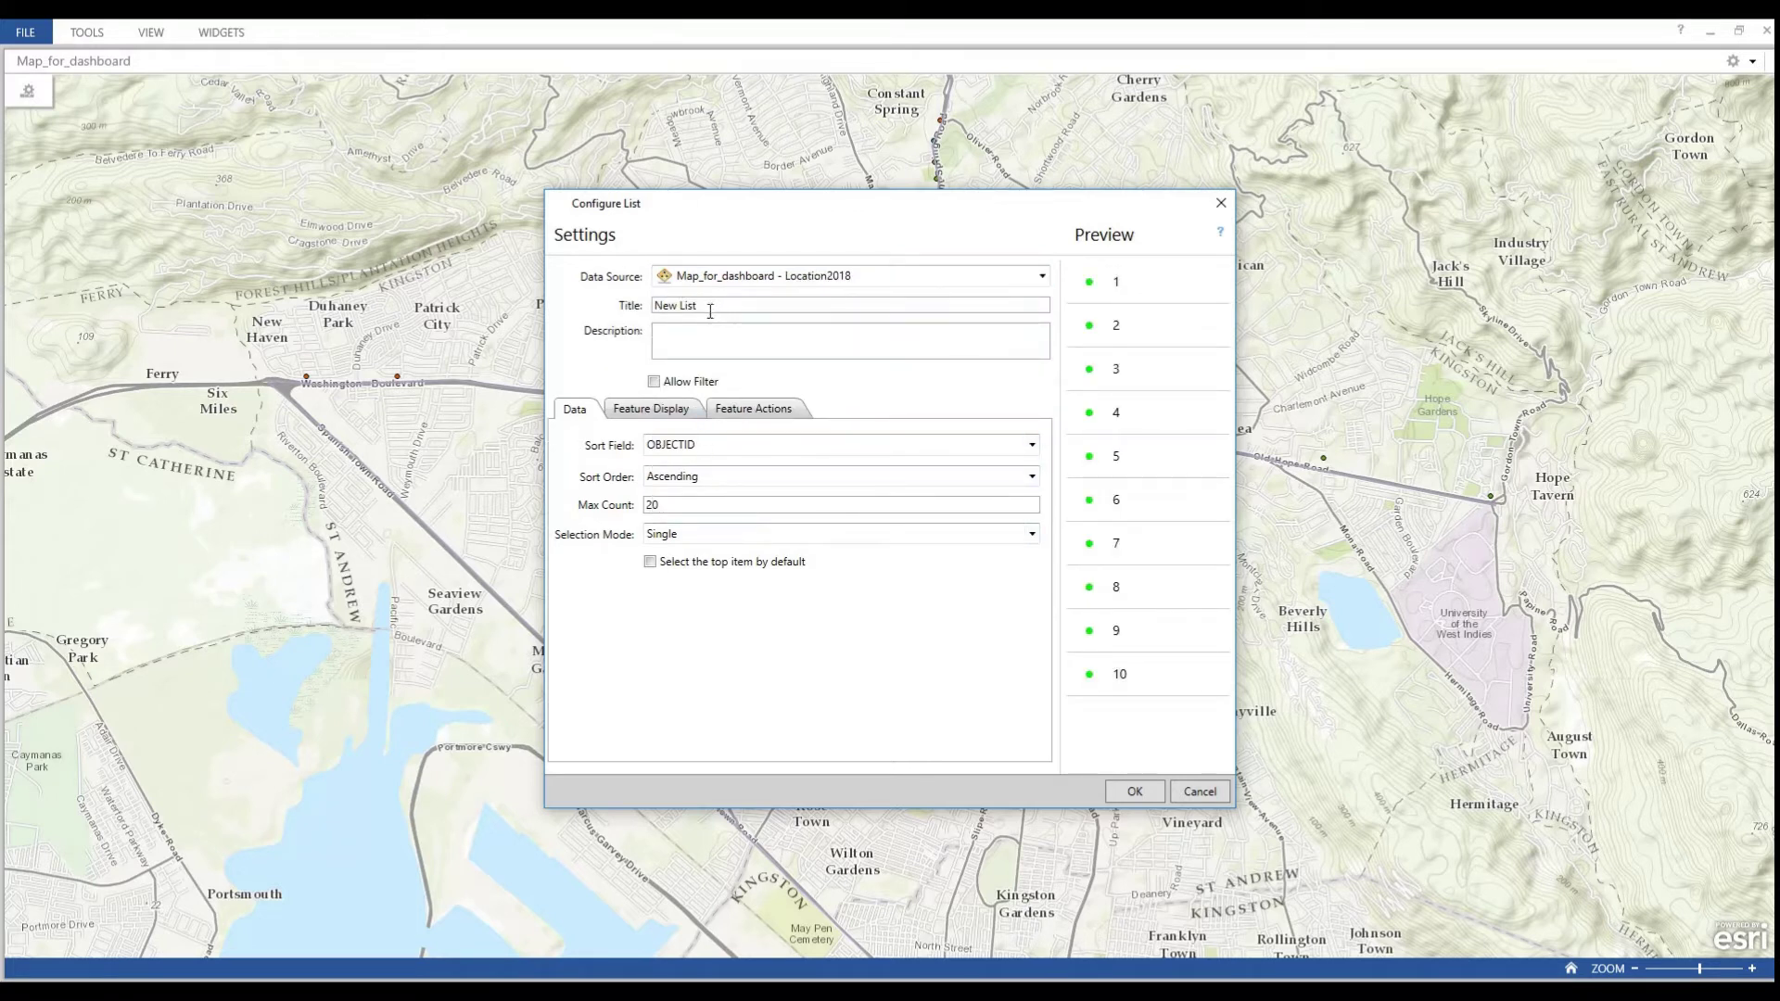
{"action": "left_click_drag", "start_coordinate": [708, 309], "coordinate": [649, 309]}
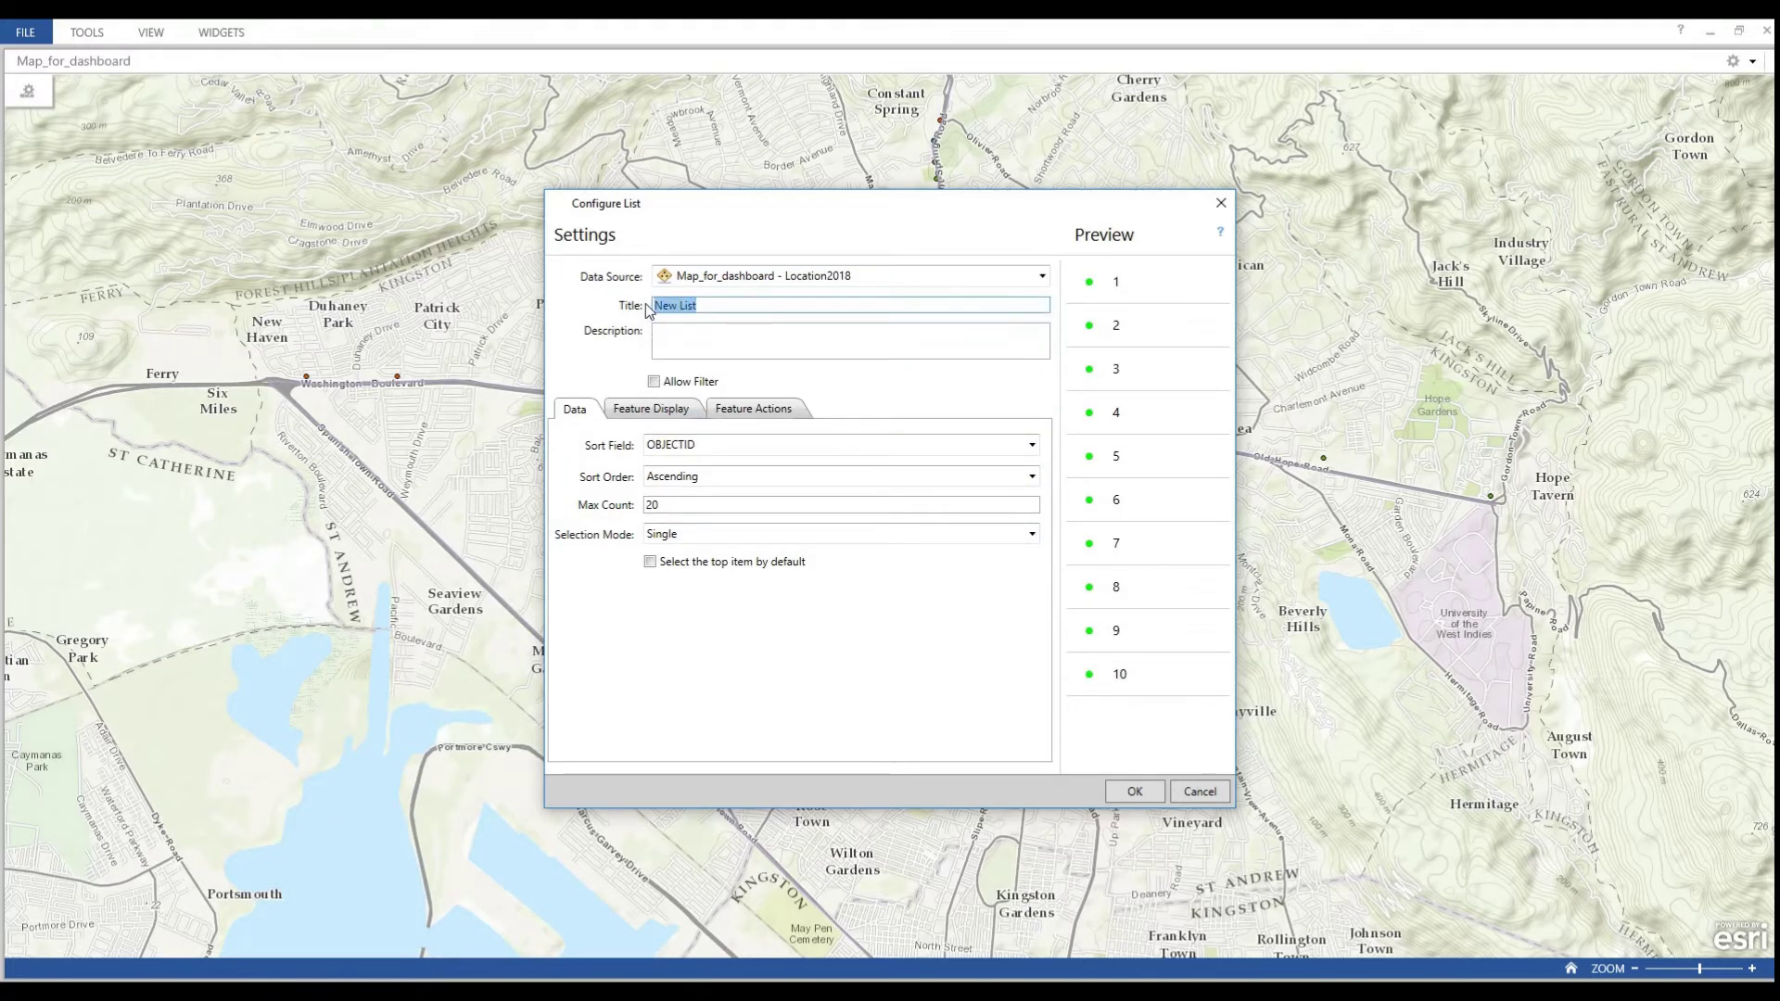
{"action": "type", "text": "Logging"}
{"action": "left_click", "coordinate": [914, 346]}
{"action": "type", "text": "List of user"}
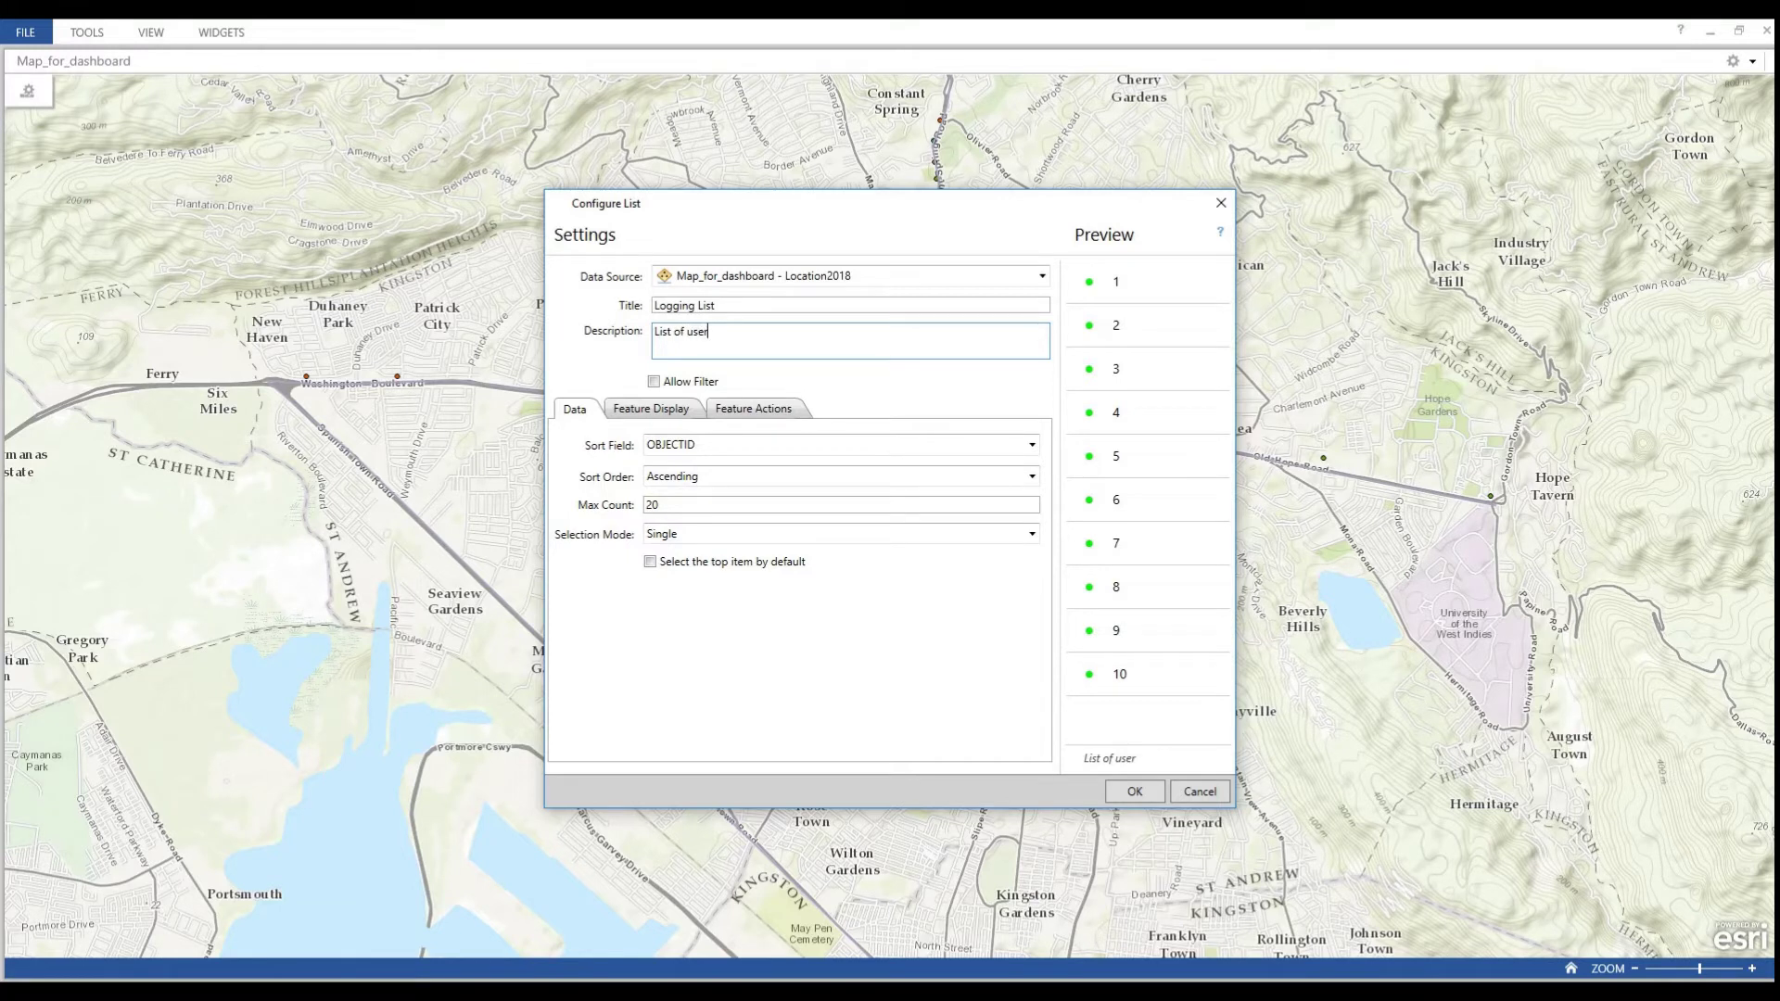
{"action": "type", "text": "s logged into collector"}
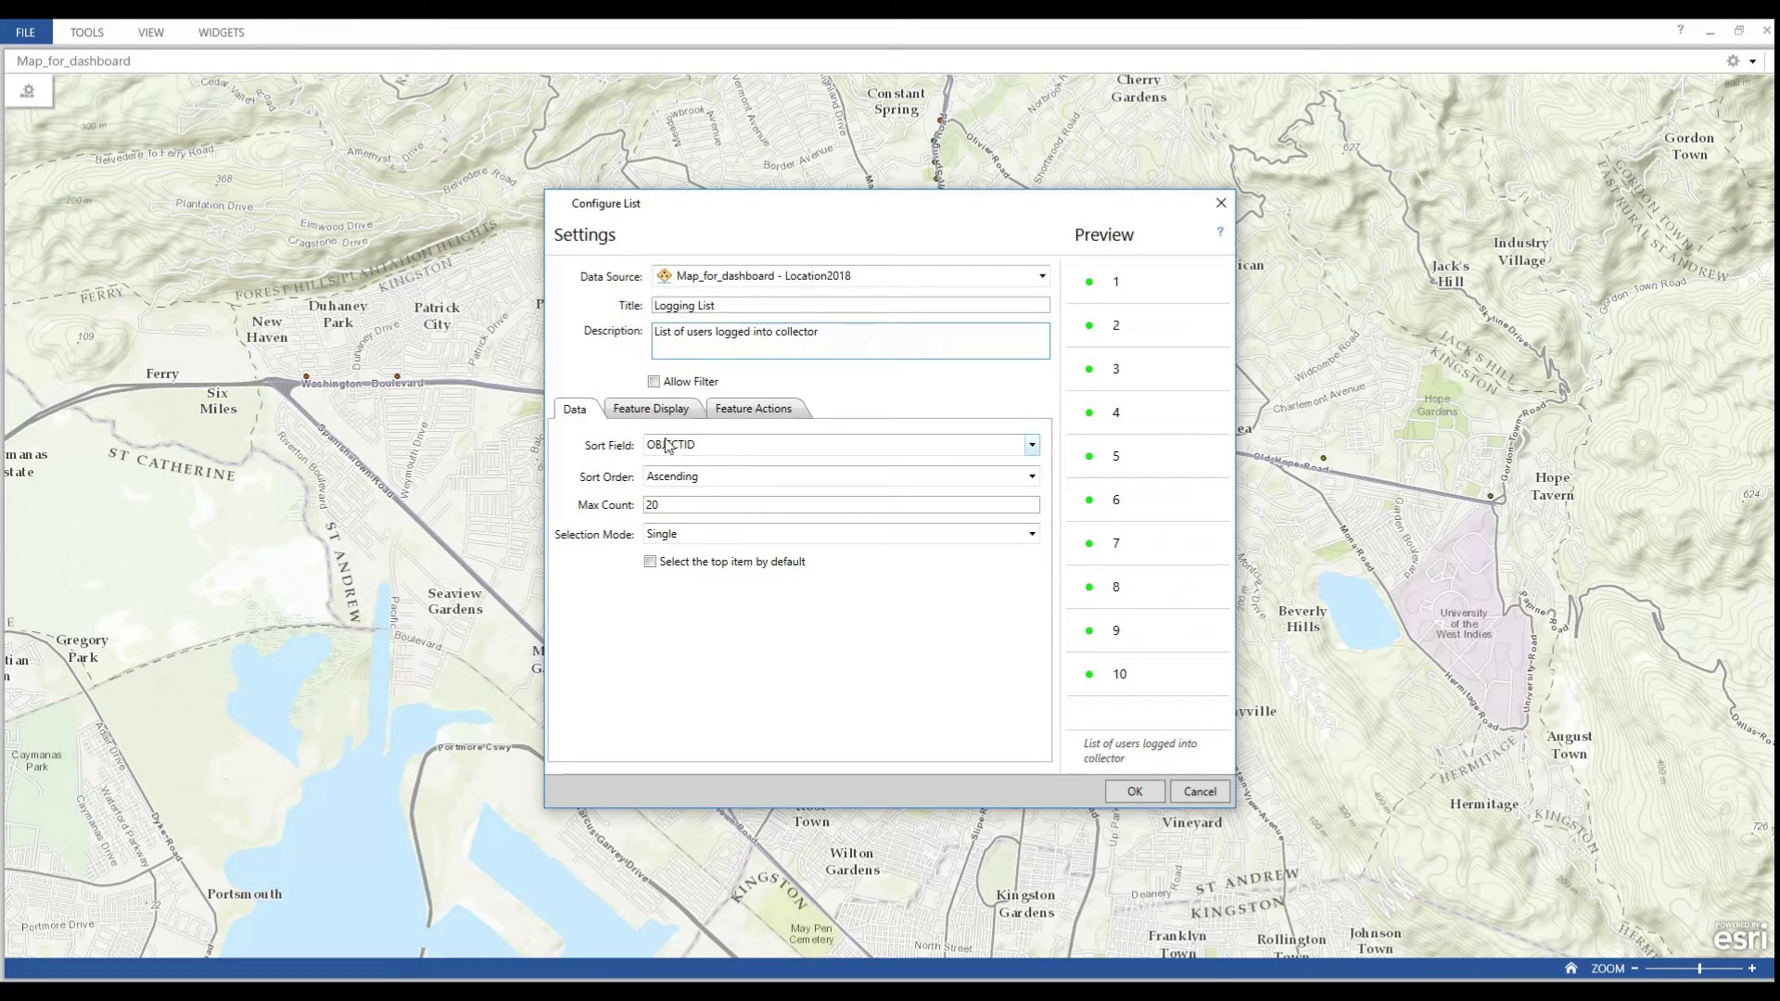
- Sort the Logging List by CreationDate in descending order
{"action": "left_click", "coordinate": [1031, 446]}
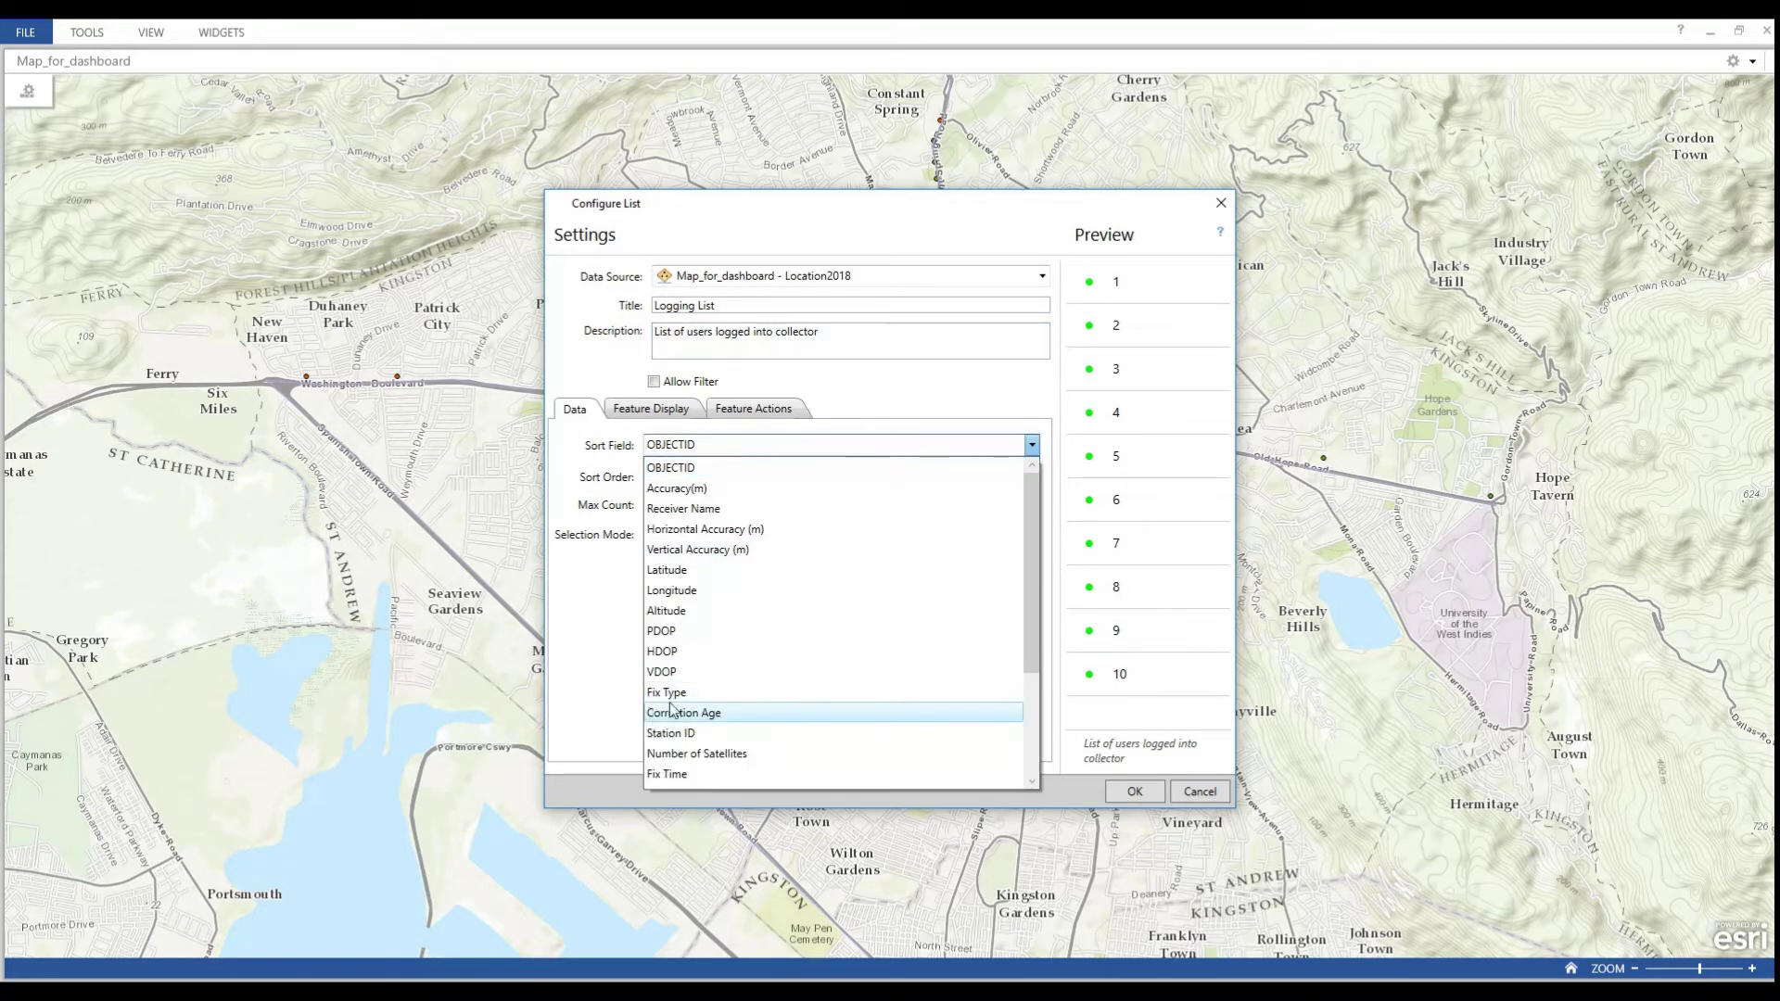
{"action": "scroll", "coordinate": [687, 679], "scroll_direction": "down", "scroll_amount": 3}
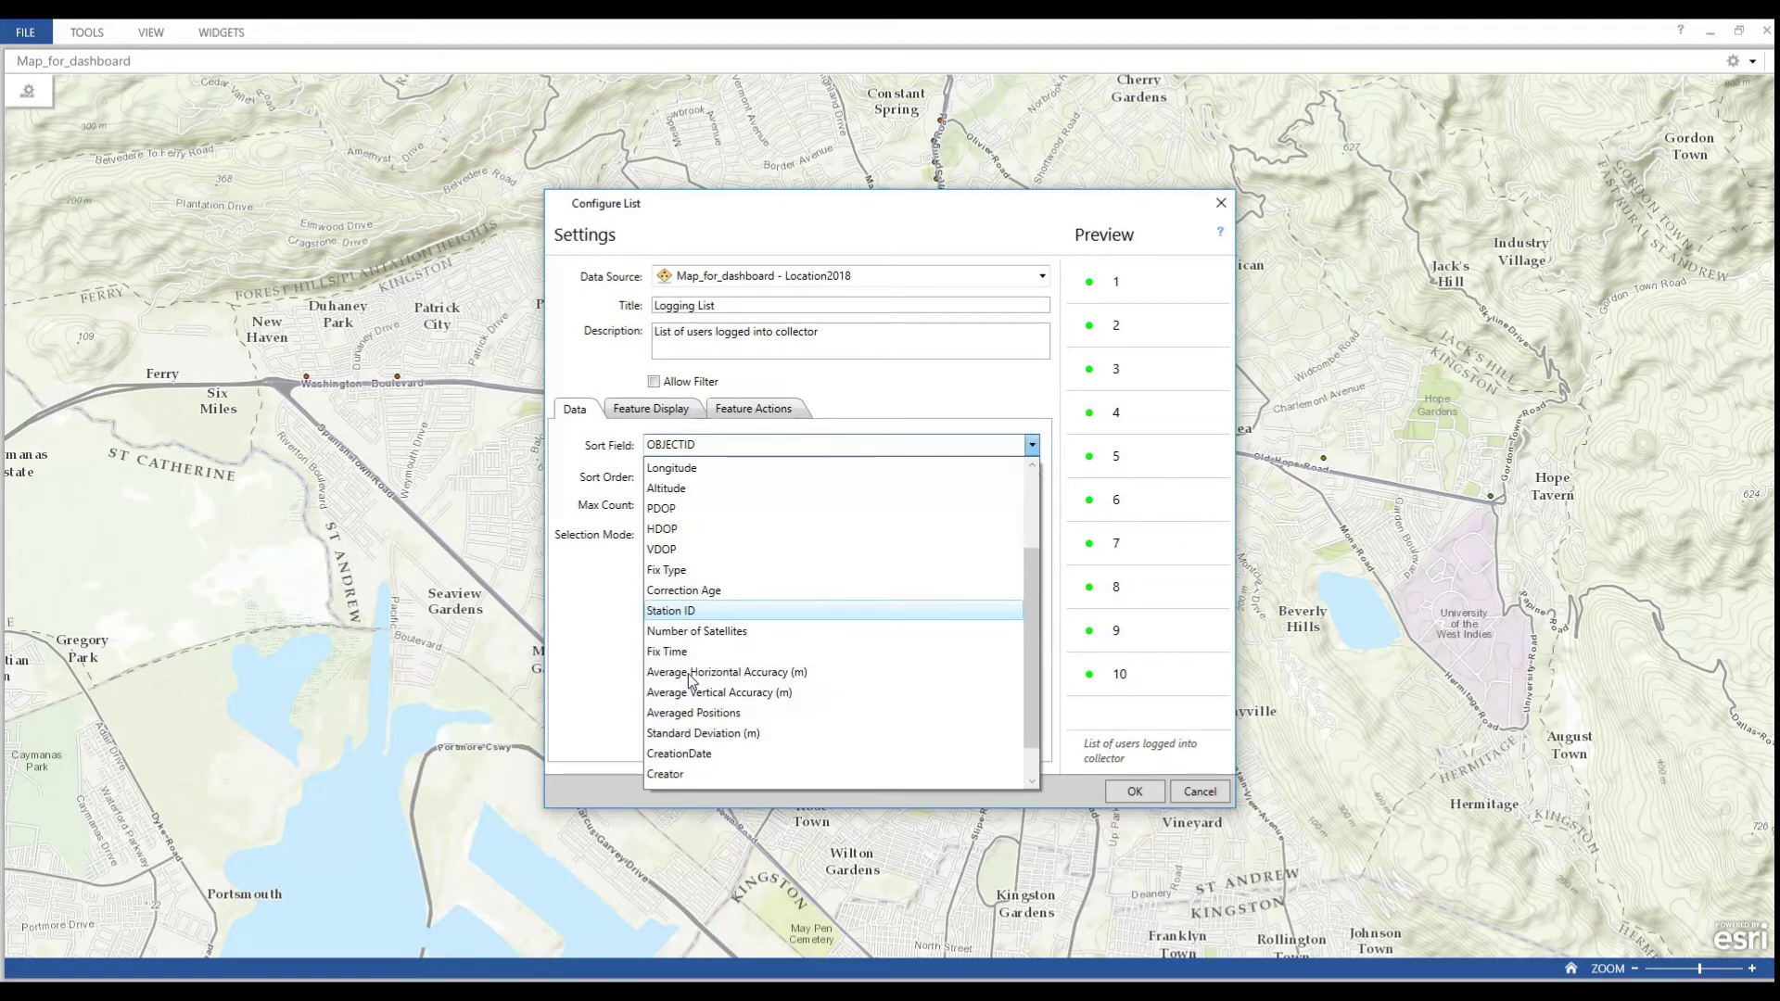
{"action": "left_click", "coordinate": [689, 755]}
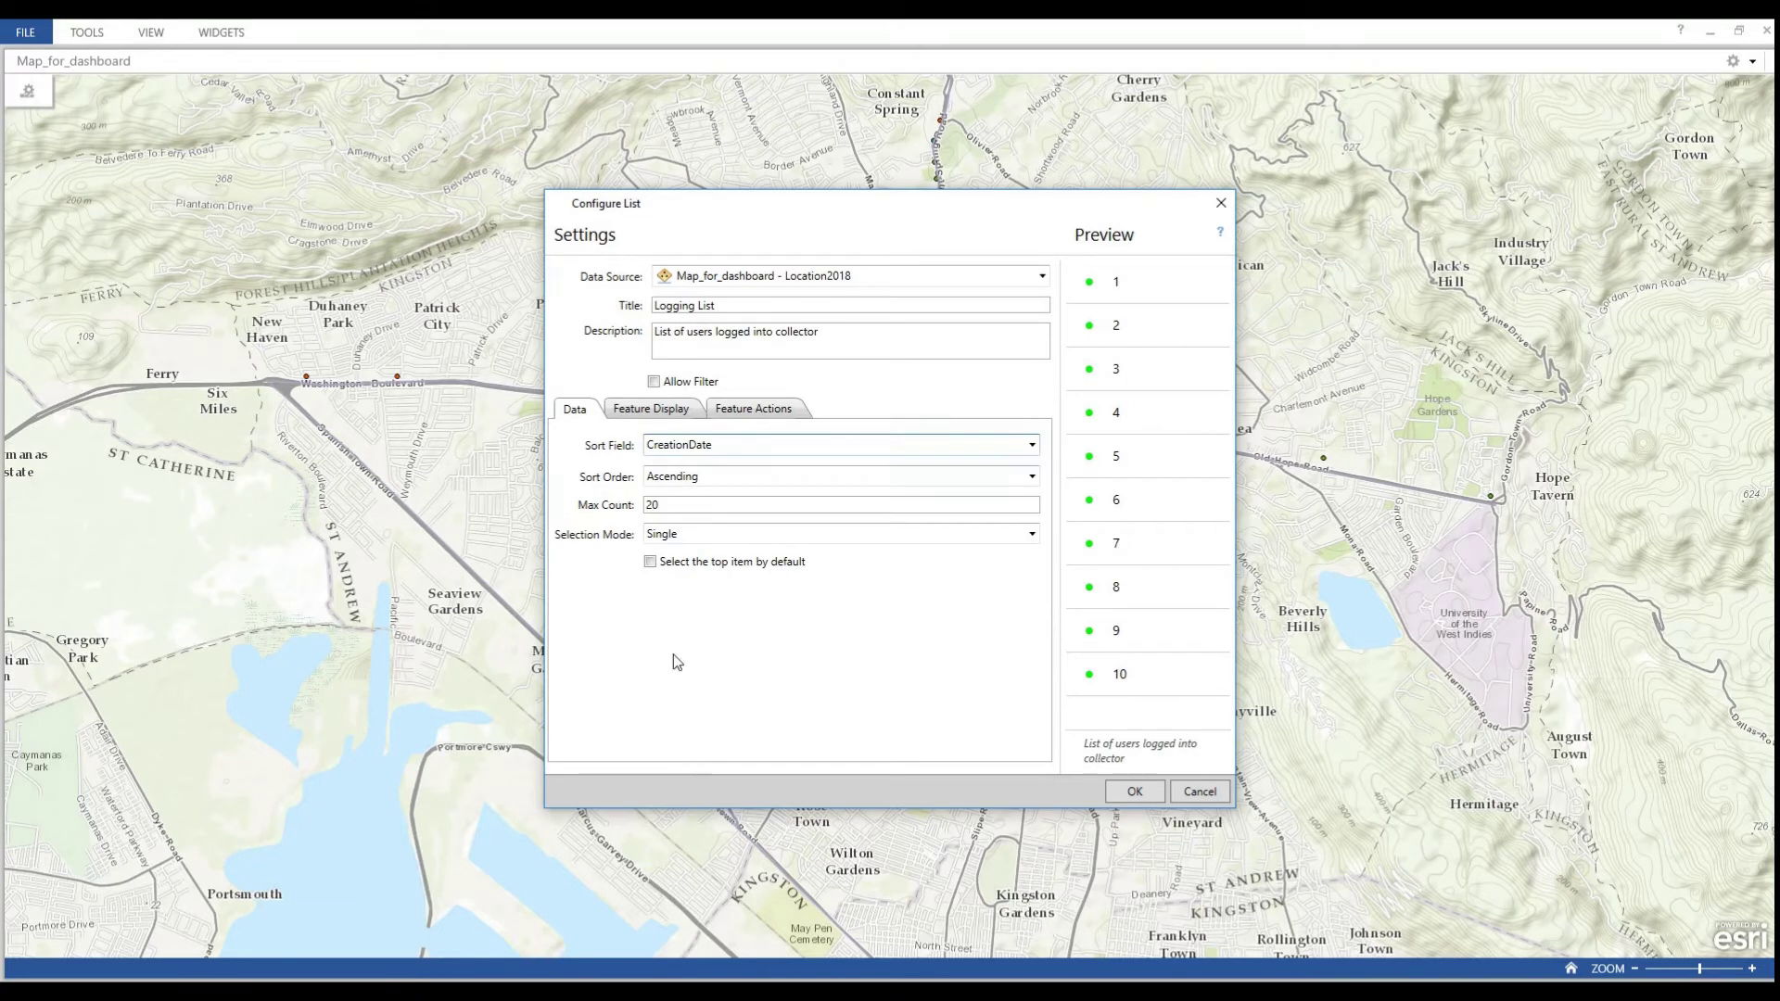
{"action": "left_click", "coordinate": [1031, 477]}
{"action": "left_click", "coordinate": [702, 520]}
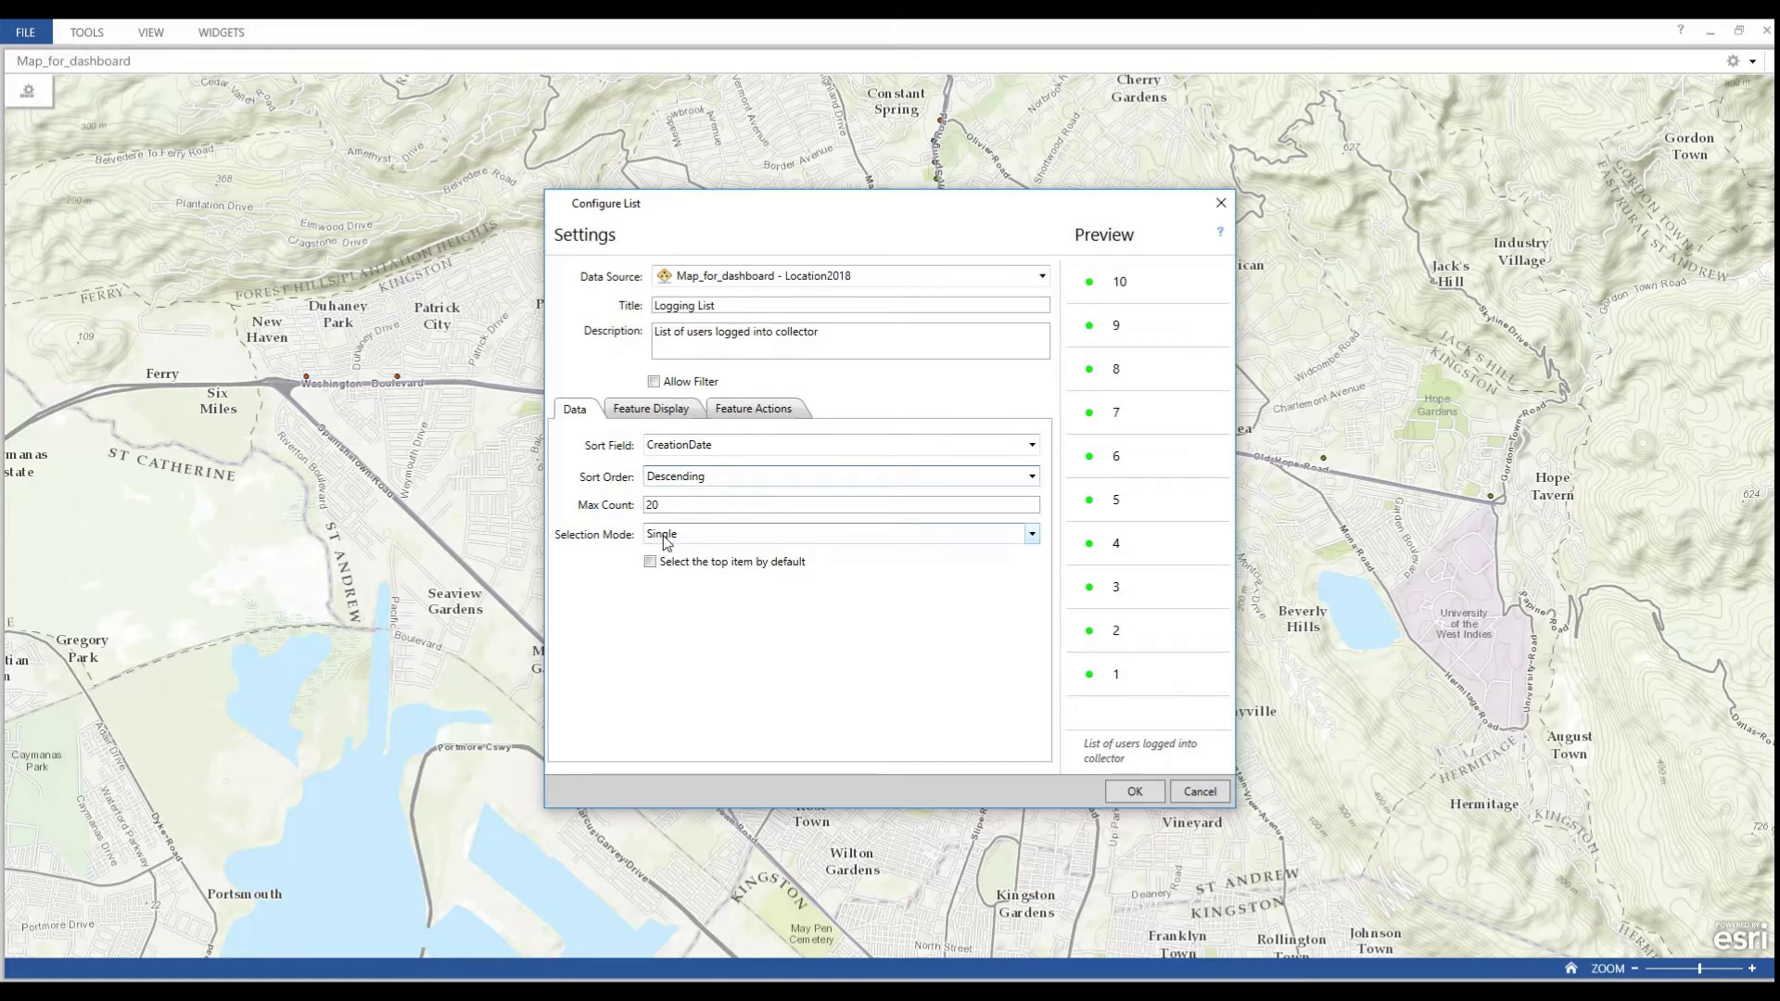
{"action": "left_click", "coordinate": [674, 413]}
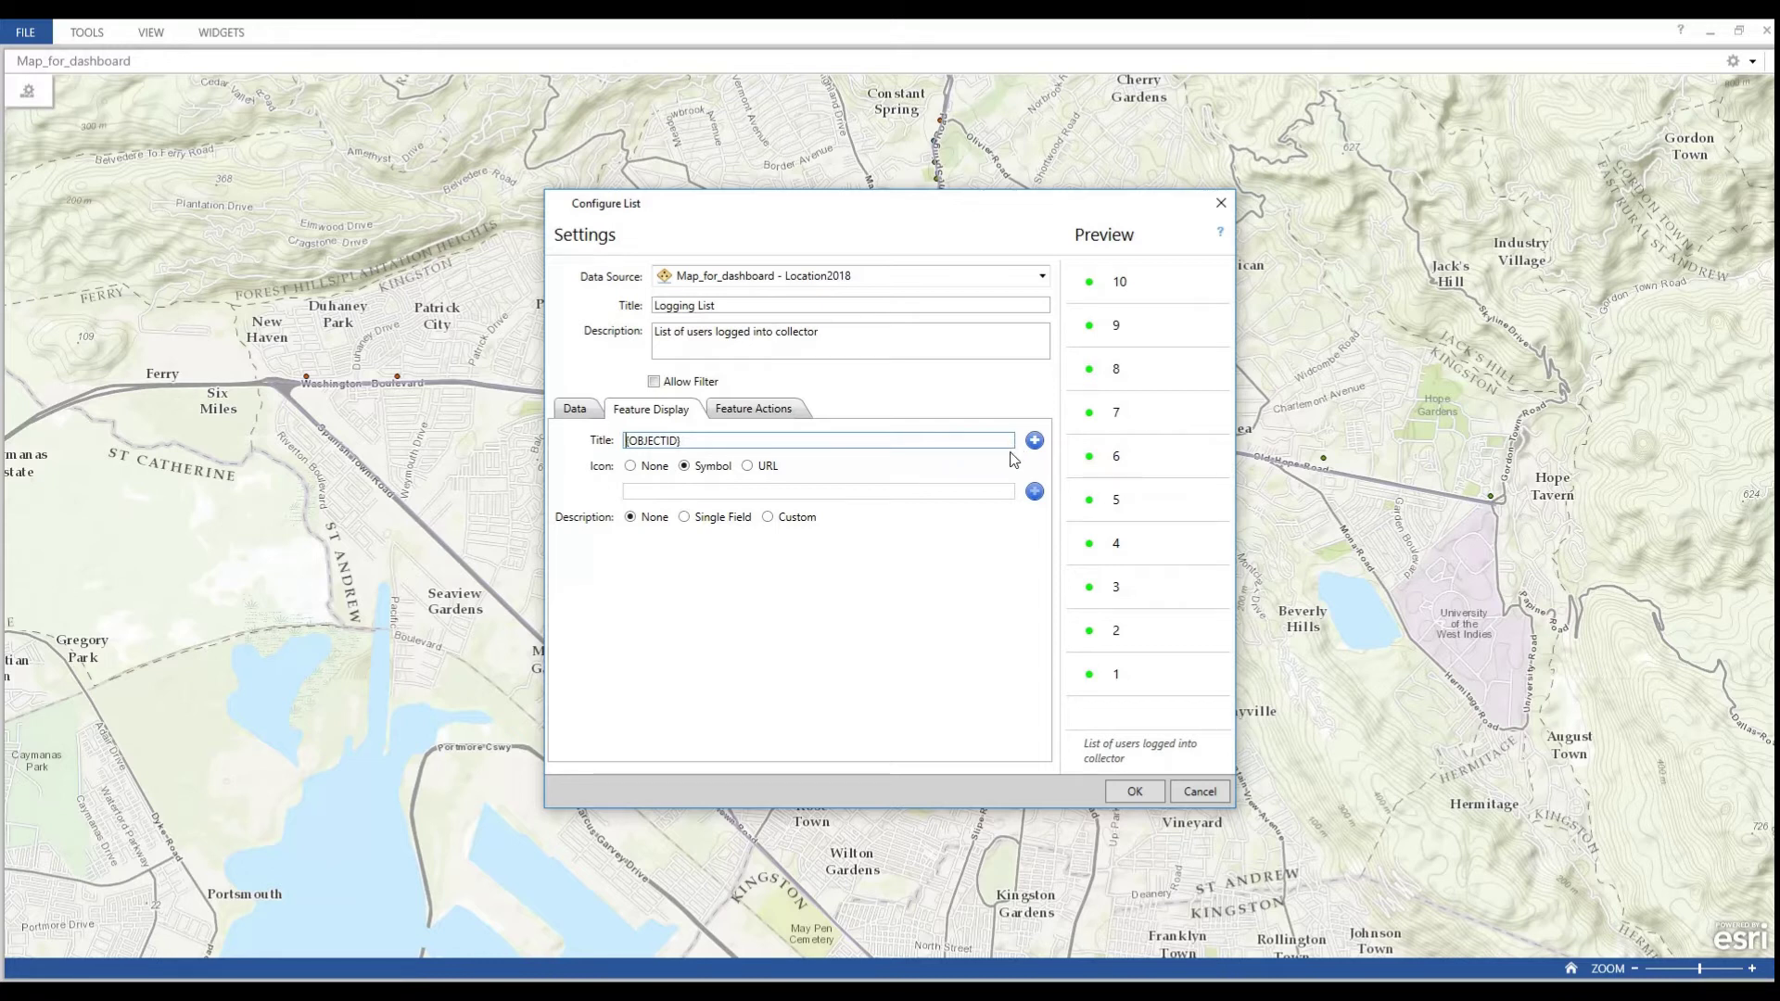
- Give list items a single-field description and clear the item title
{"action": "left_click", "coordinate": [685, 518]}
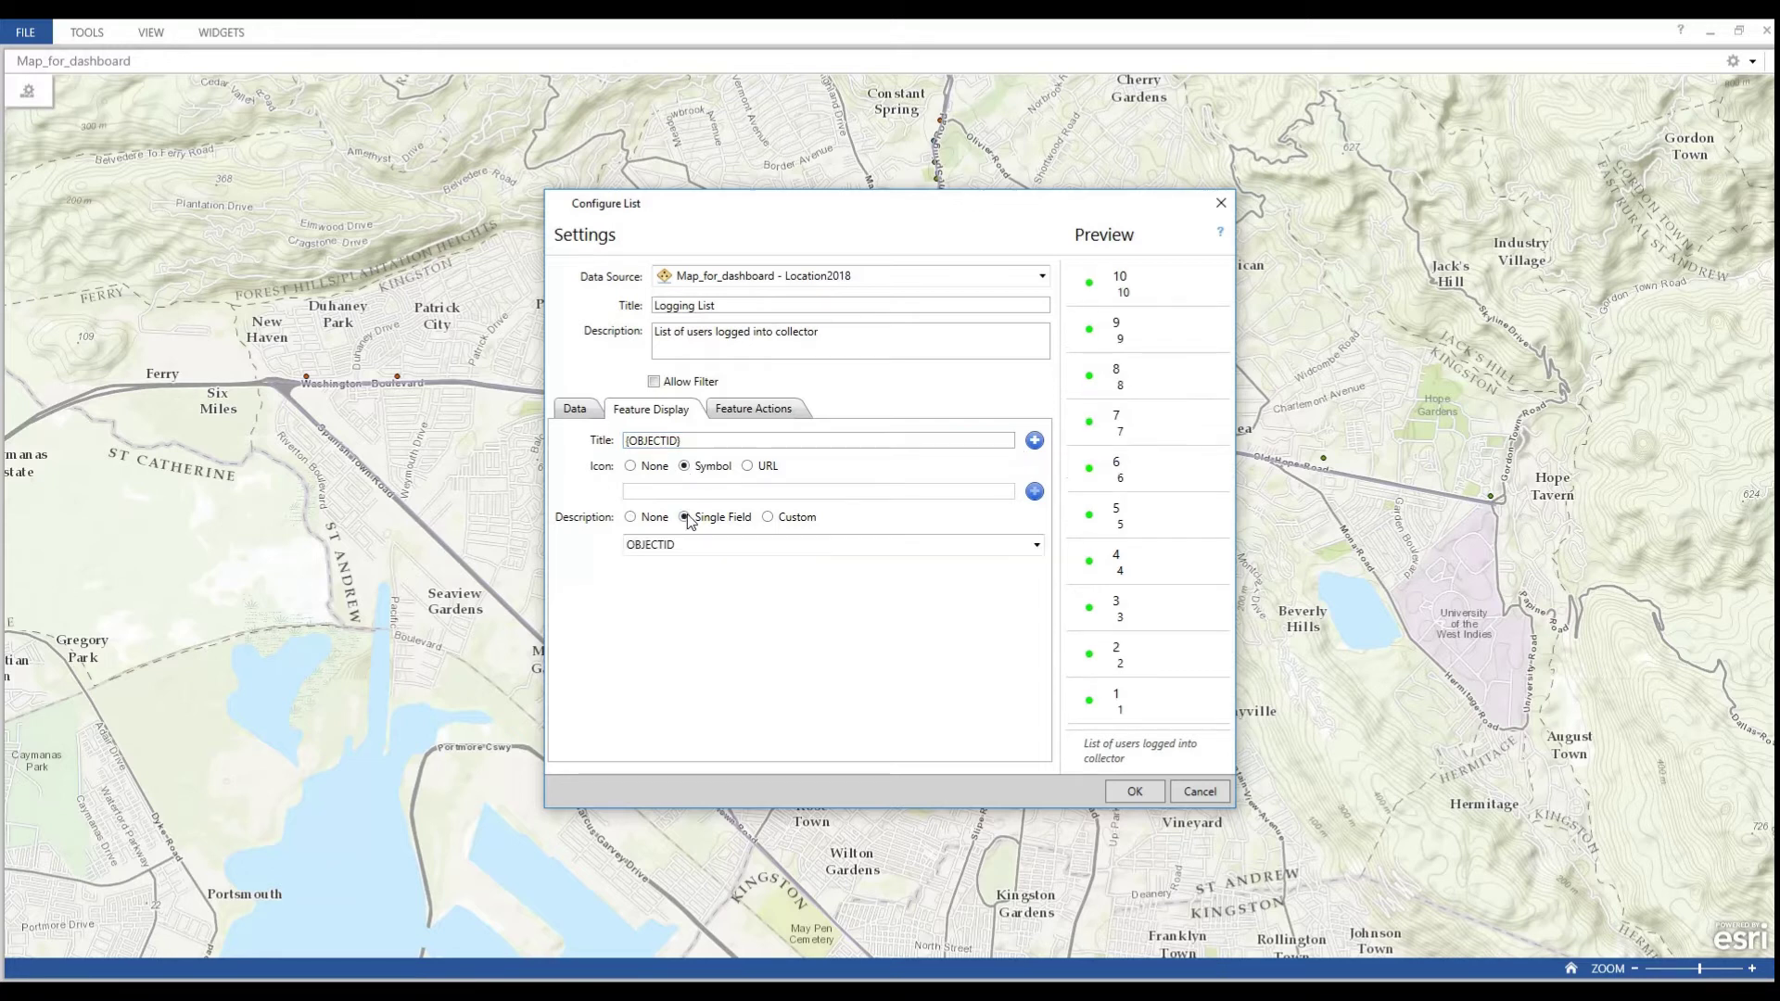
{"action": "left_click", "coordinate": [1033, 546]}
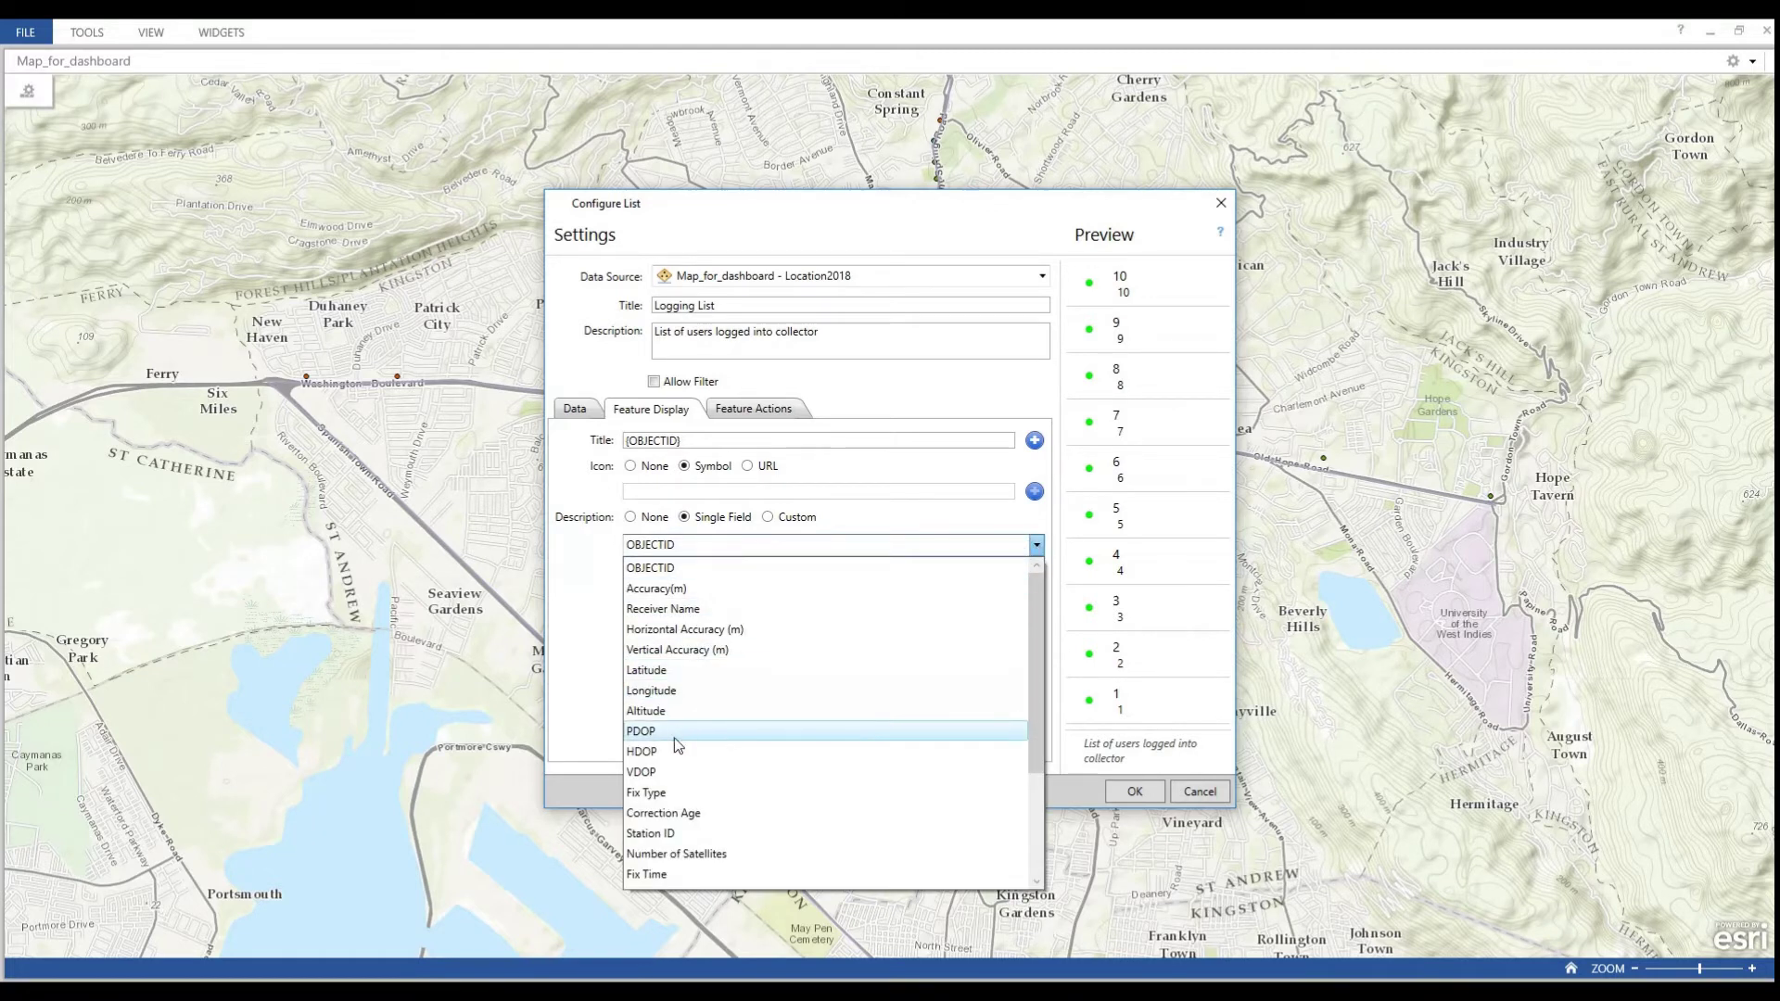
{"action": "left_click", "coordinate": [702, 443]}
{"action": "left_click_drag", "start_coordinate": [695, 443], "coordinate": [583, 451]}
{"action": "key", "text": "BackSpace"}
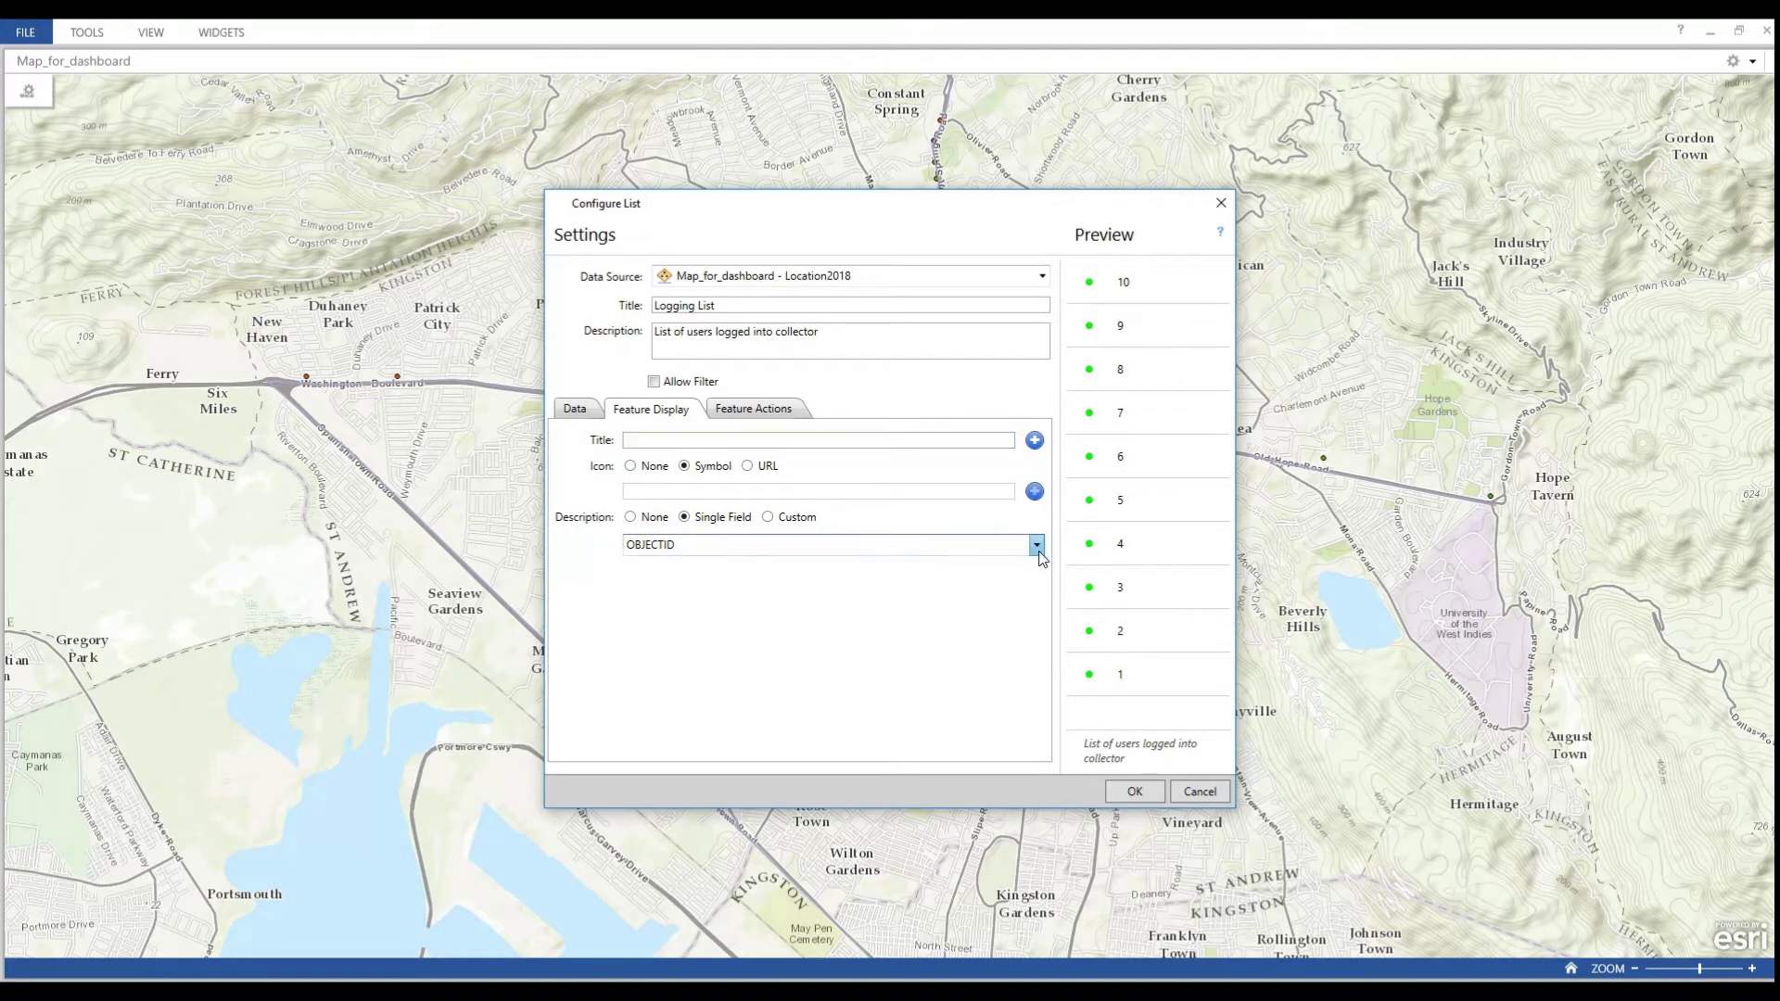
- Set the list item description field to Creator
{"action": "left_click", "coordinate": [1037, 548]}
{"action": "scroll", "coordinate": [790, 783], "scroll_direction": "down", "scroll_amount": 2}
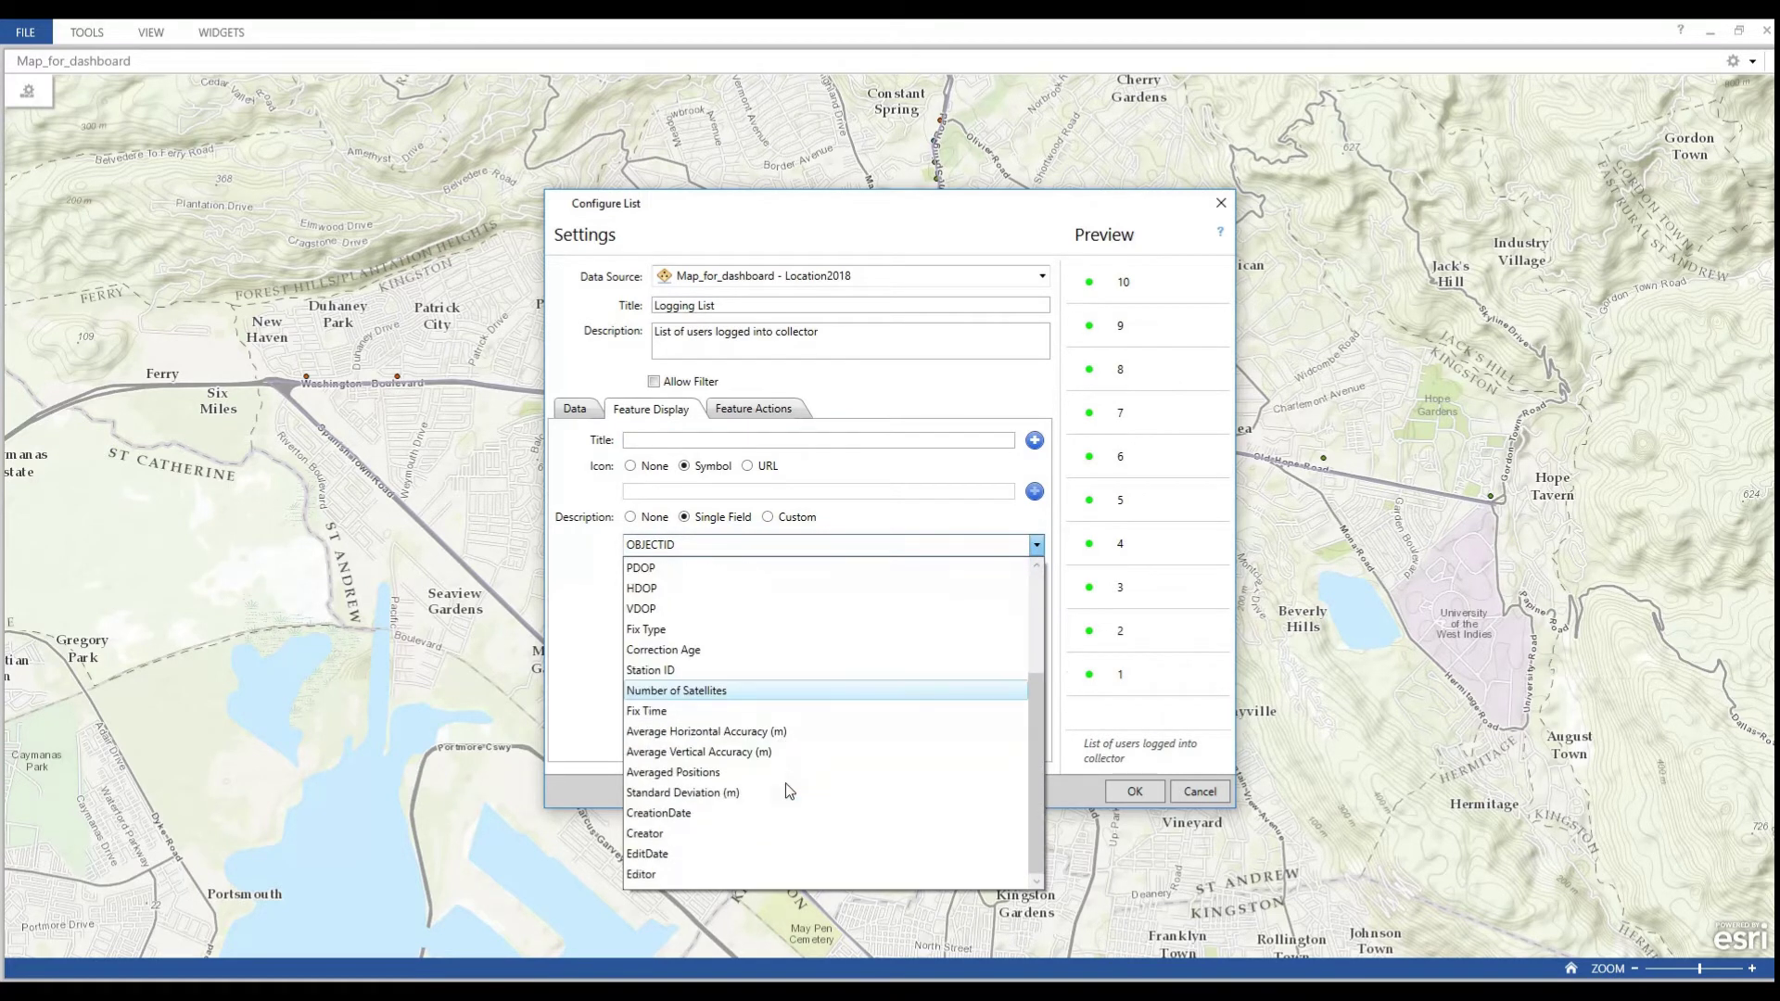
{"action": "left_click", "coordinate": [732, 833]}
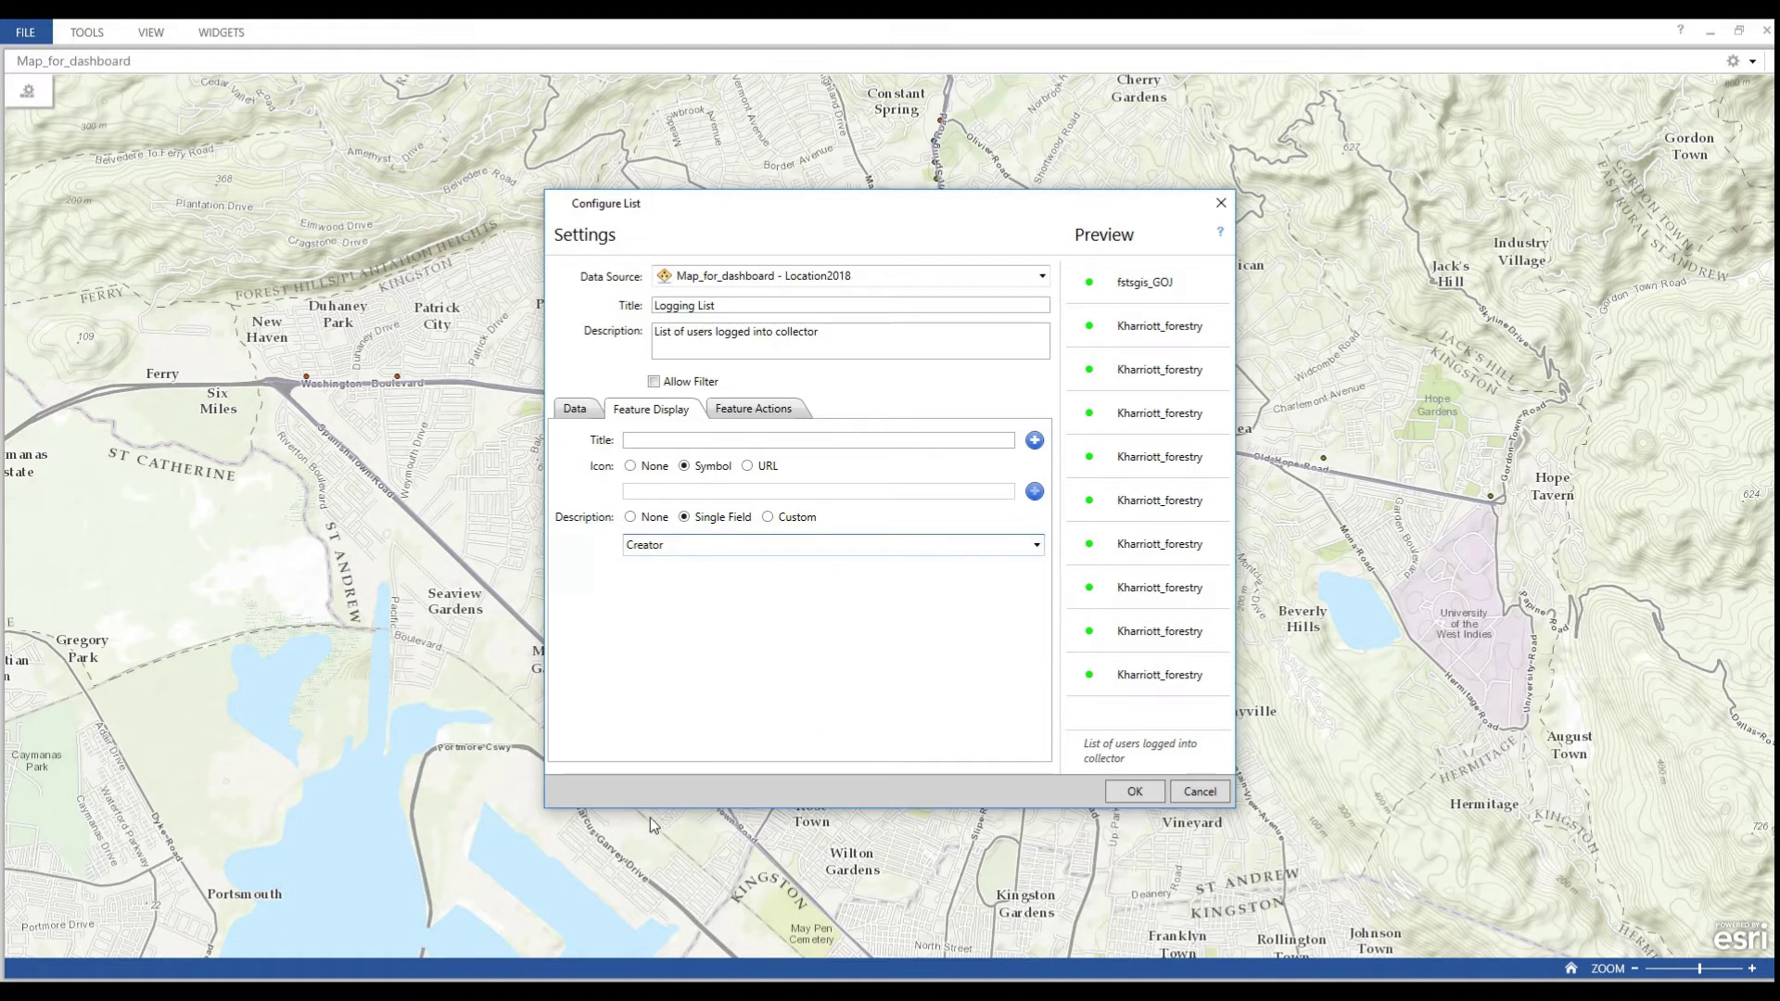
{"action": "left_click", "coordinate": [1036, 545]}
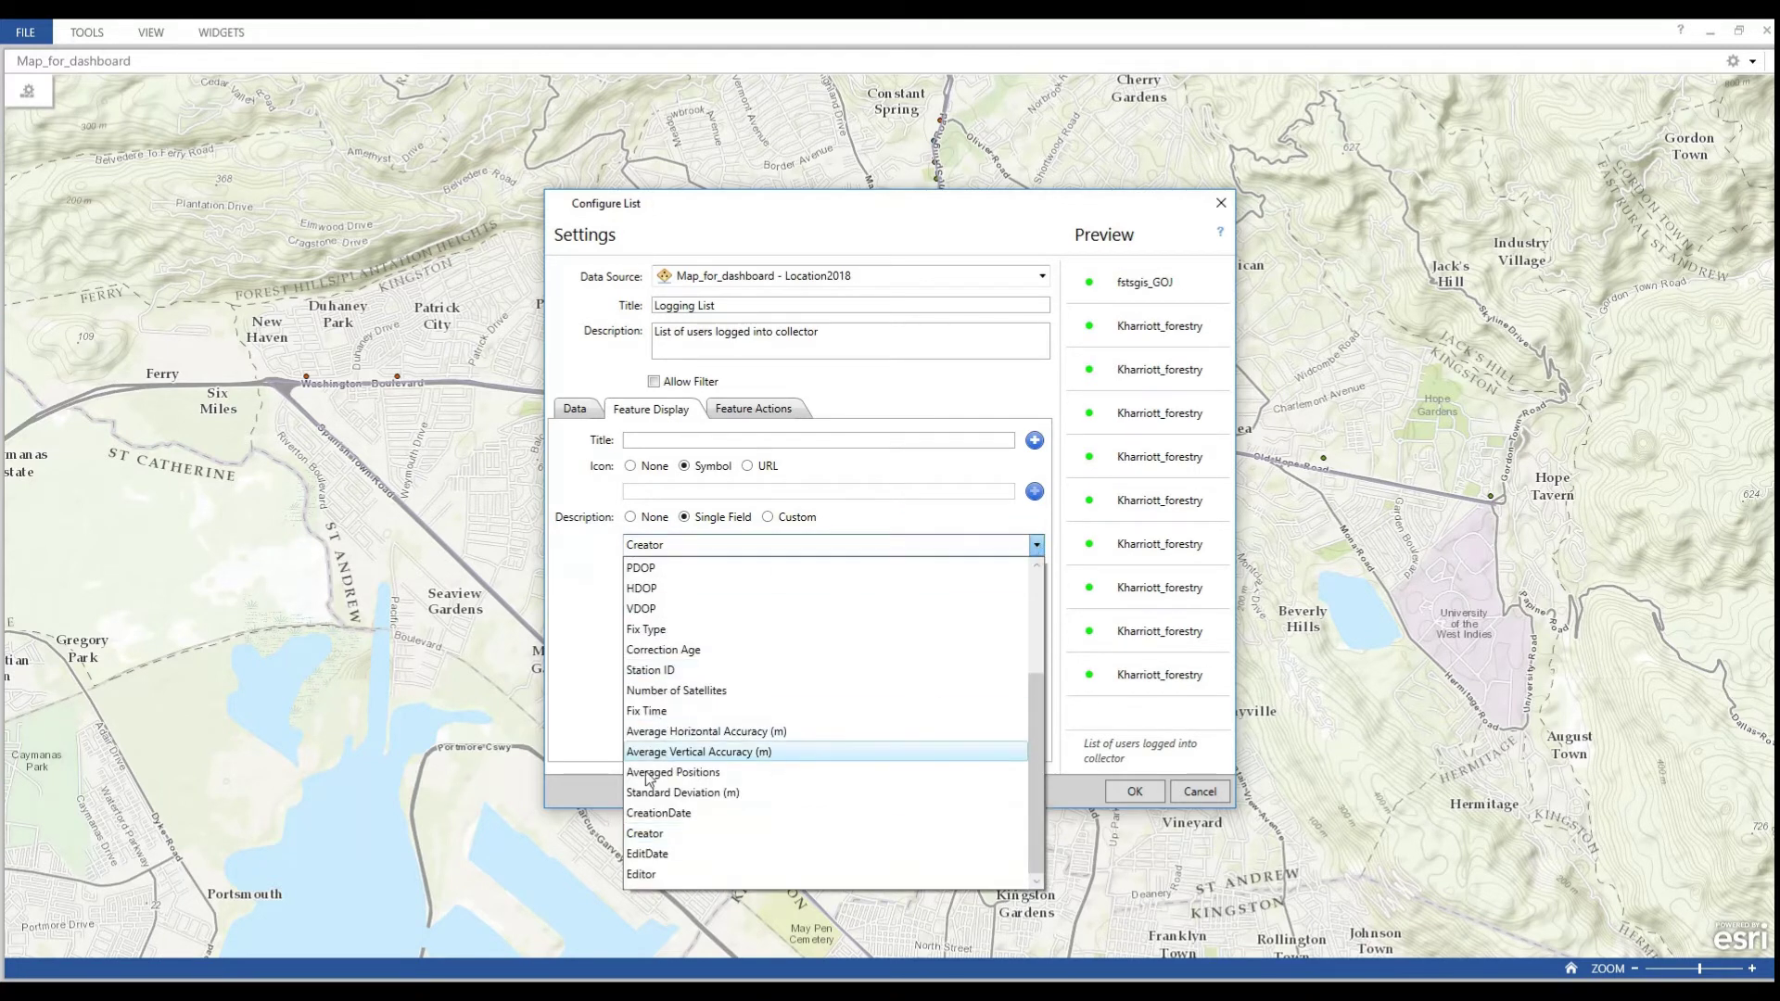
{"action": "left_click", "coordinate": [649, 874]}
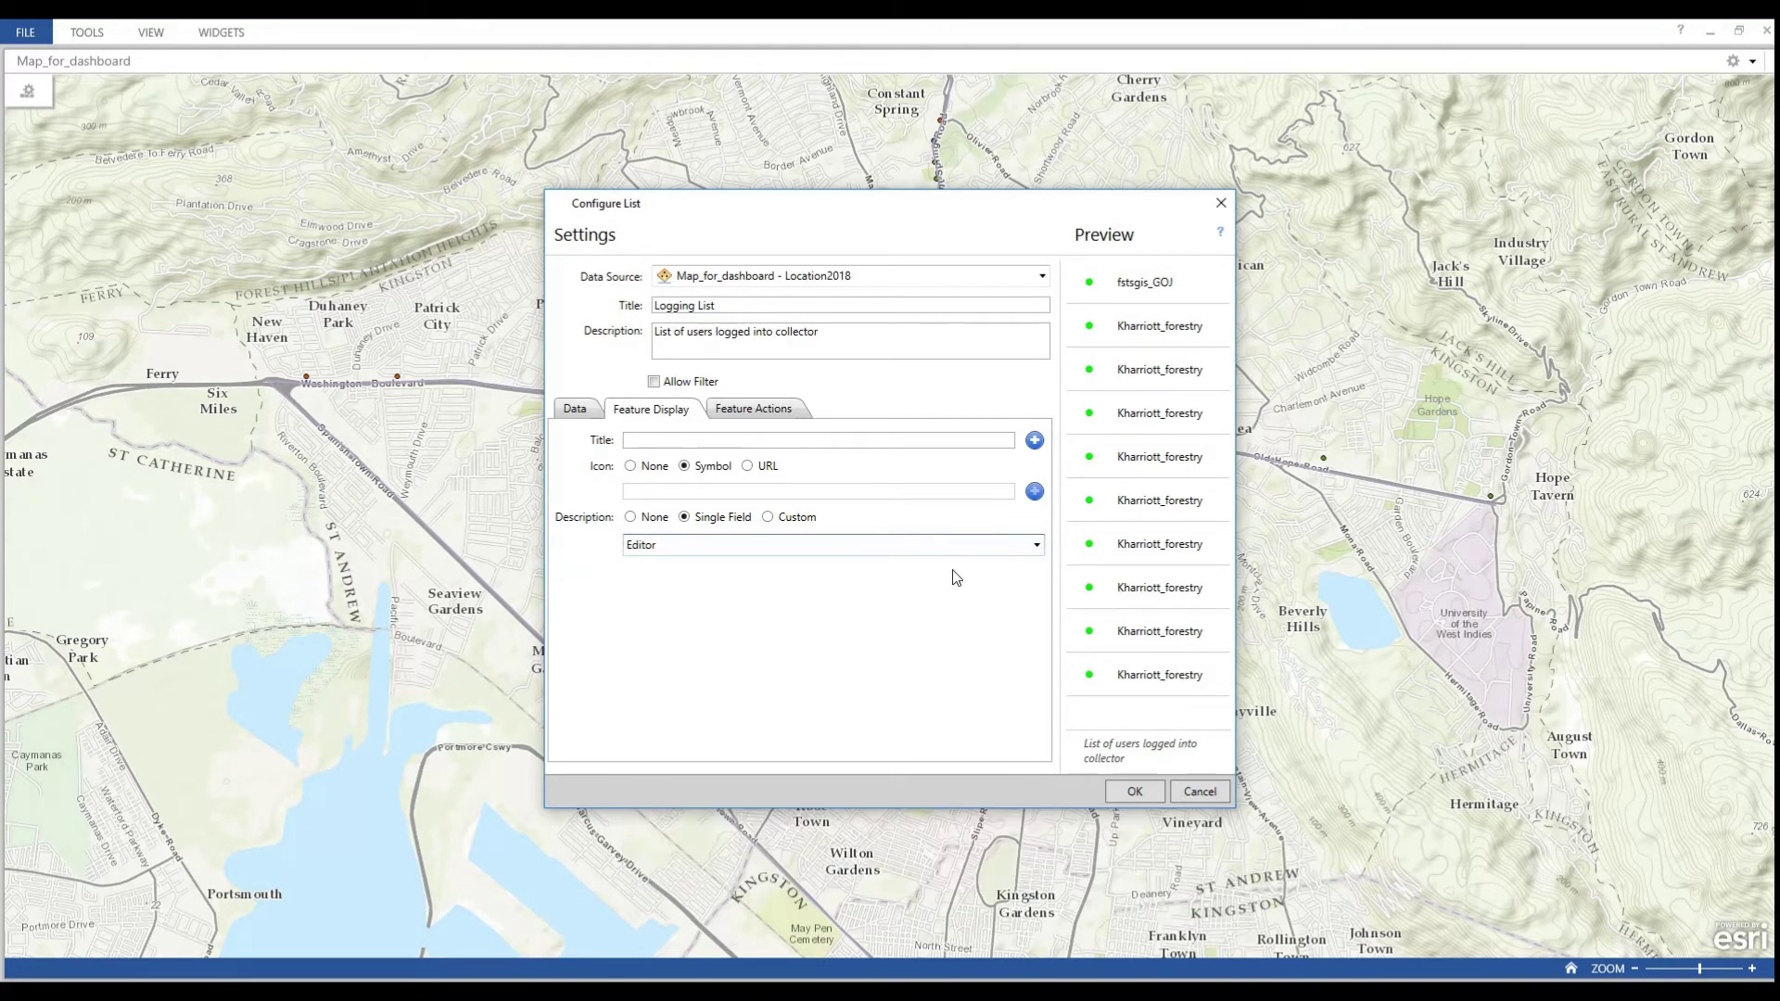
{"action": "left_click", "coordinate": [1036, 545]}
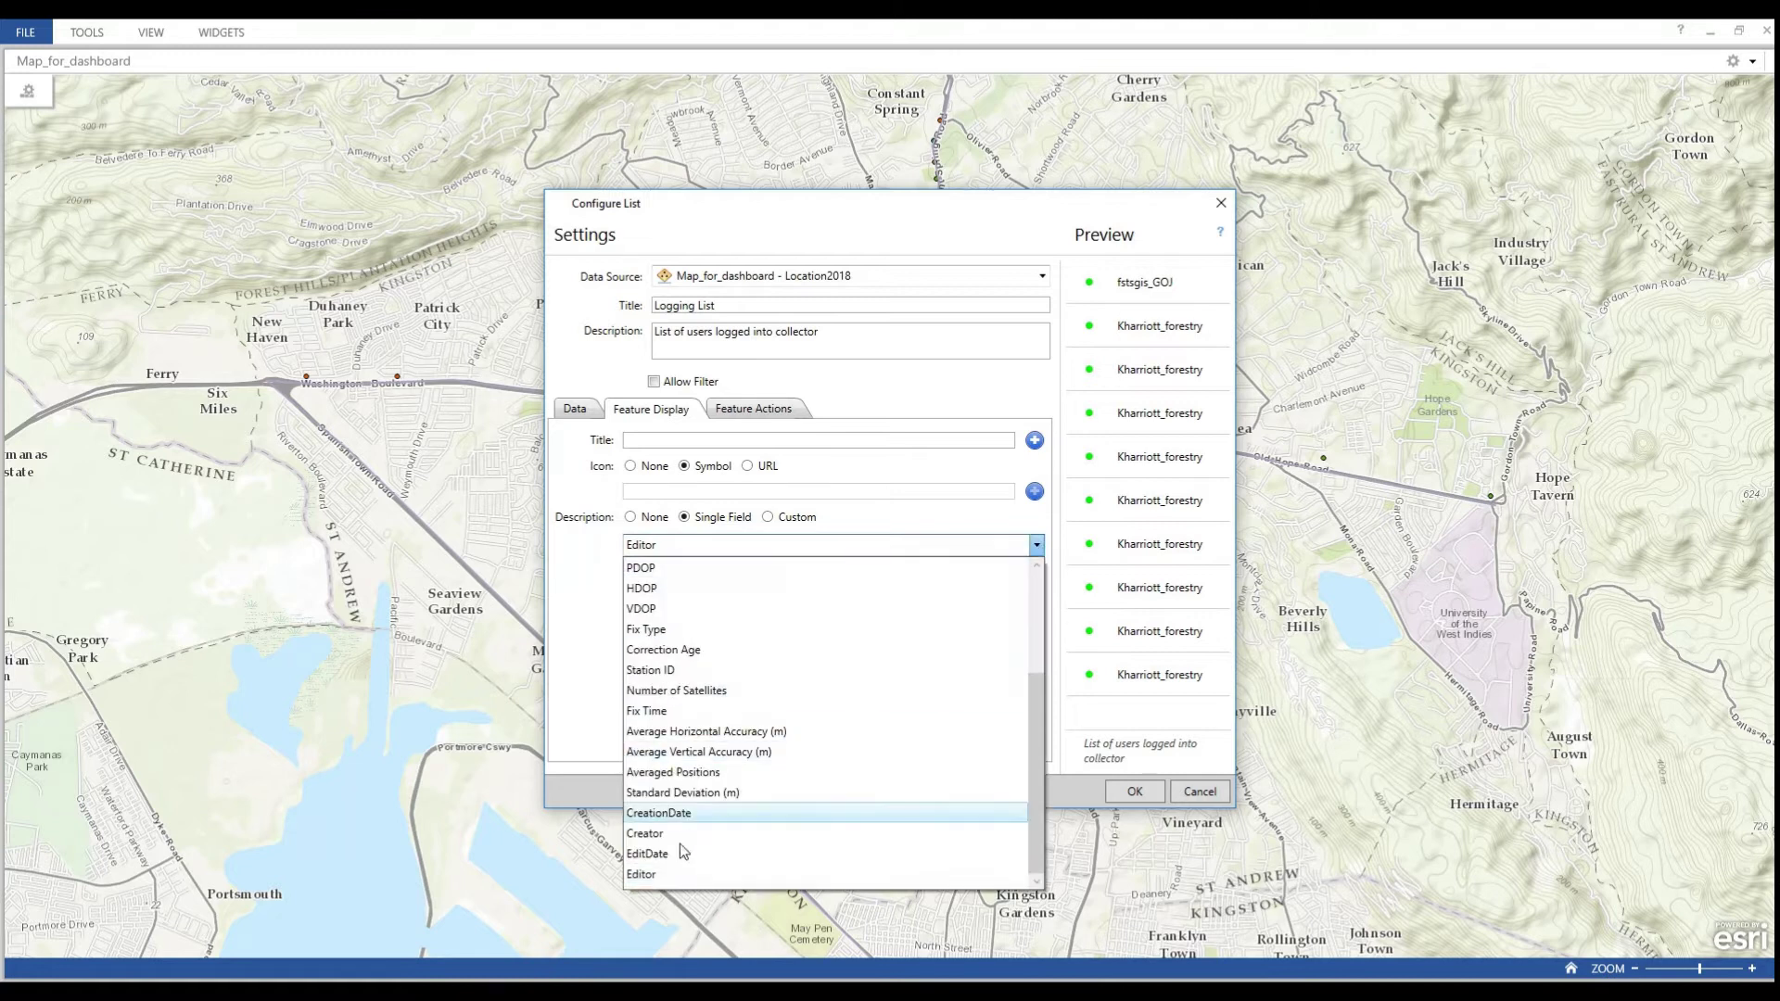
{"action": "left_click", "coordinate": [664, 835]}
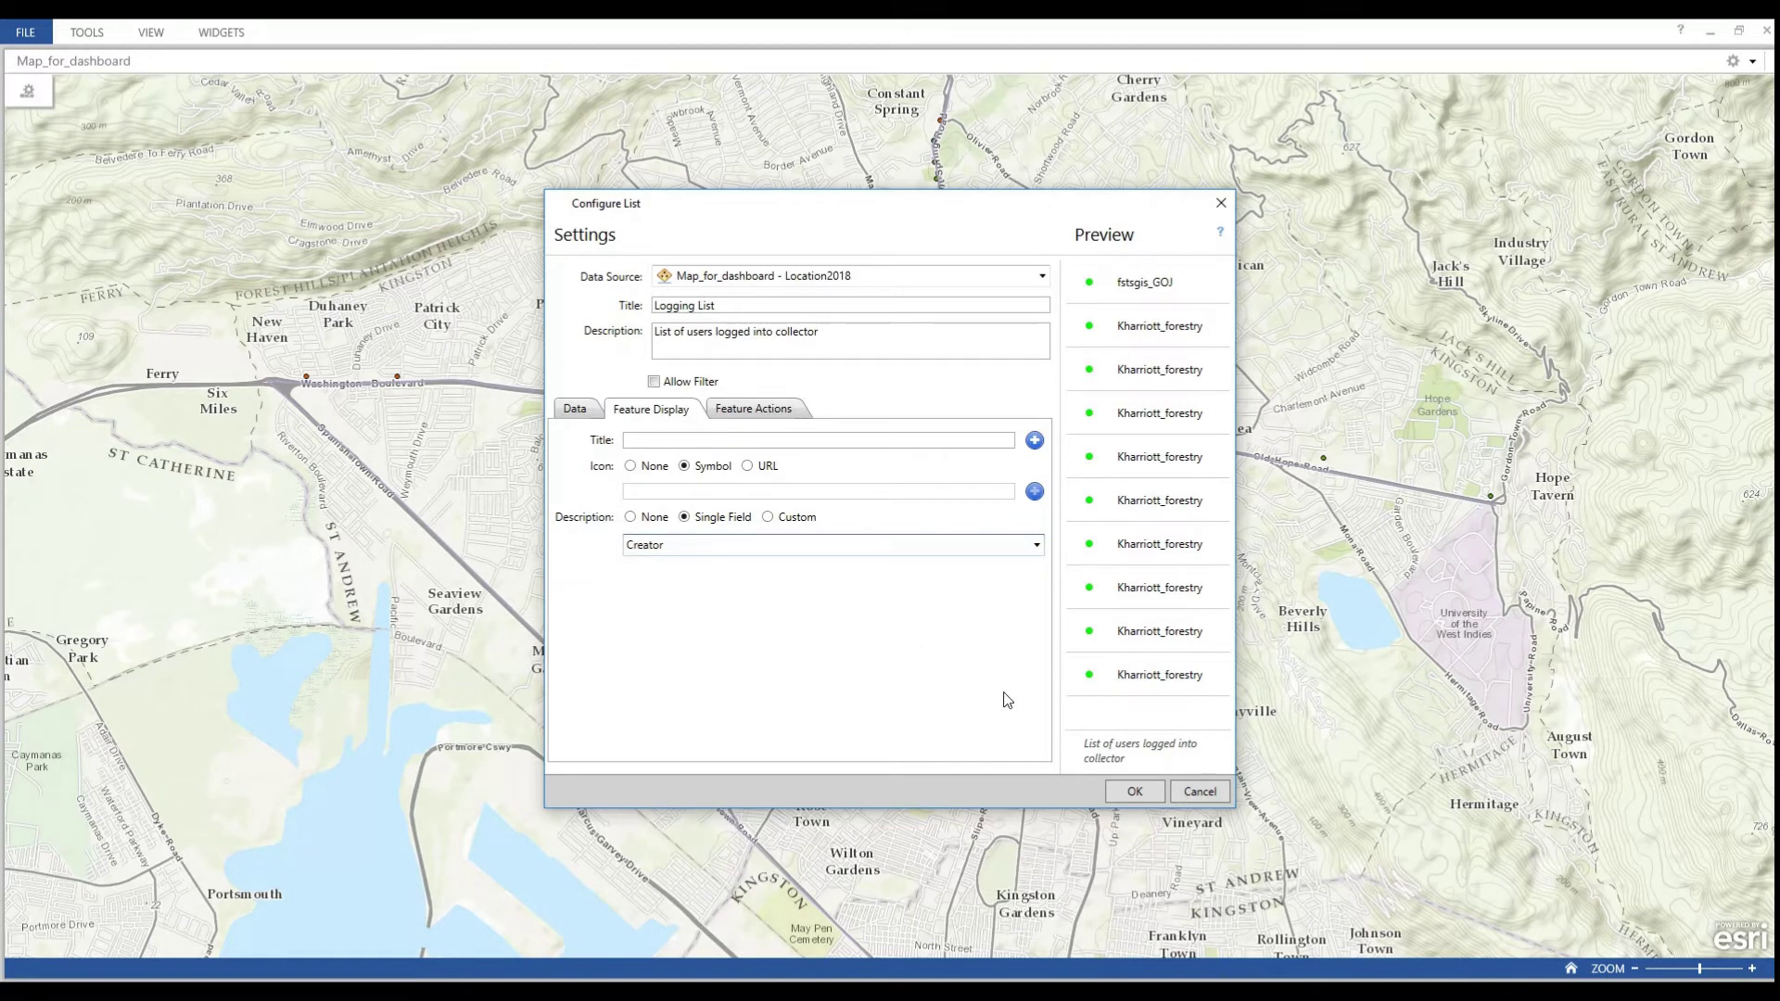
{"action": "left_click", "coordinate": [777, 416]}
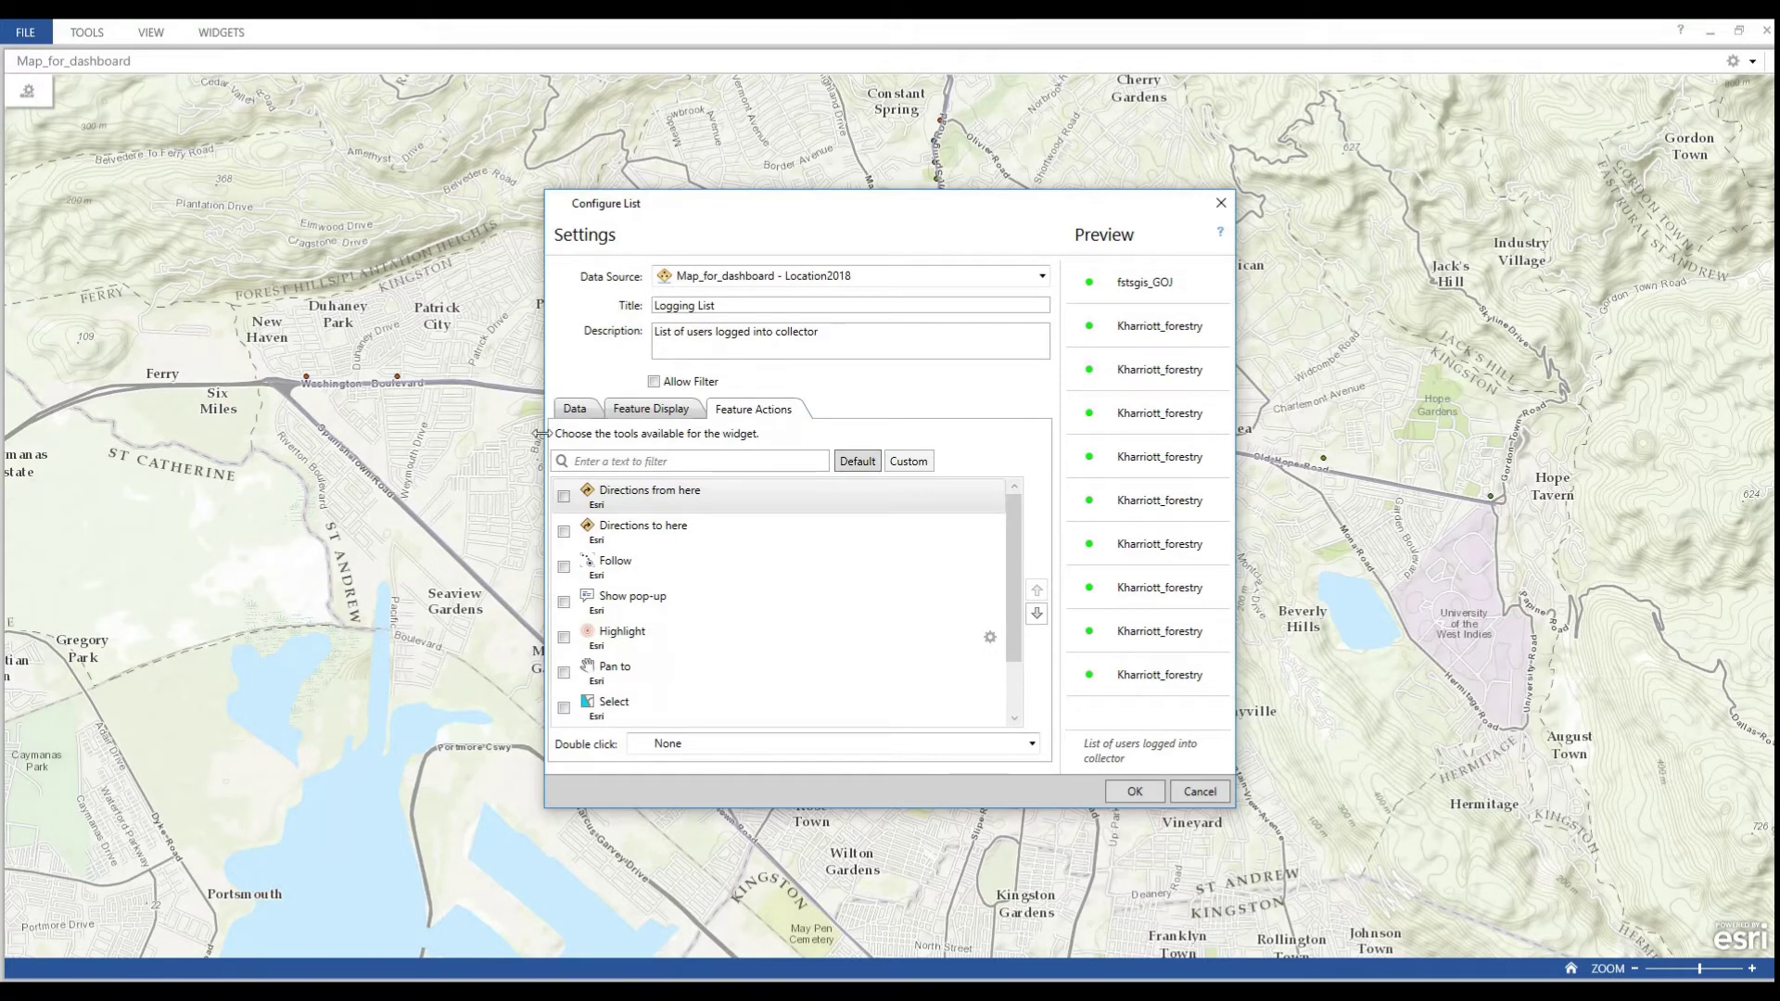
- Enable the Follow, Show pop-up and Highlight feature actions for the Logging List
{"action": "left_click", "coordinate": [565, 567]}
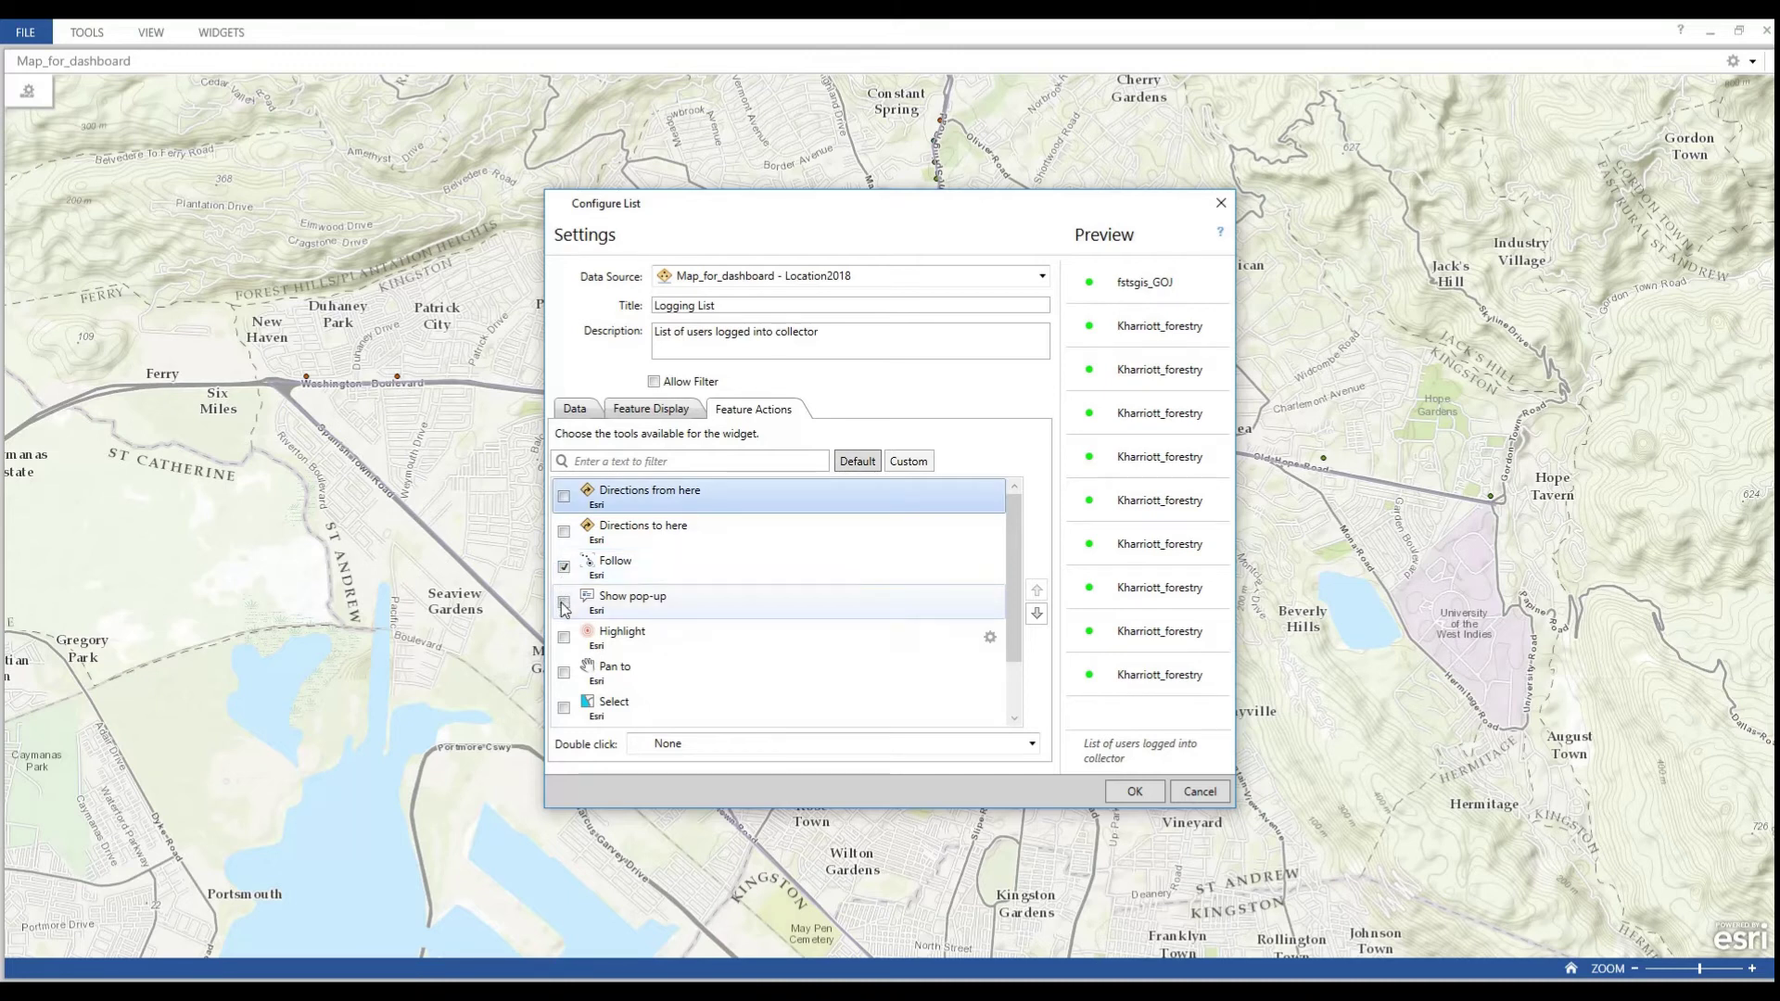
{"action": "left_click", "coordinate": [564, 601]}
{"action": "left_click", "coordinate": [564, 637]}
{"action": "left_click_drag", "start_coordinate": [1012, 588], "coordinate": [1014, 646]}
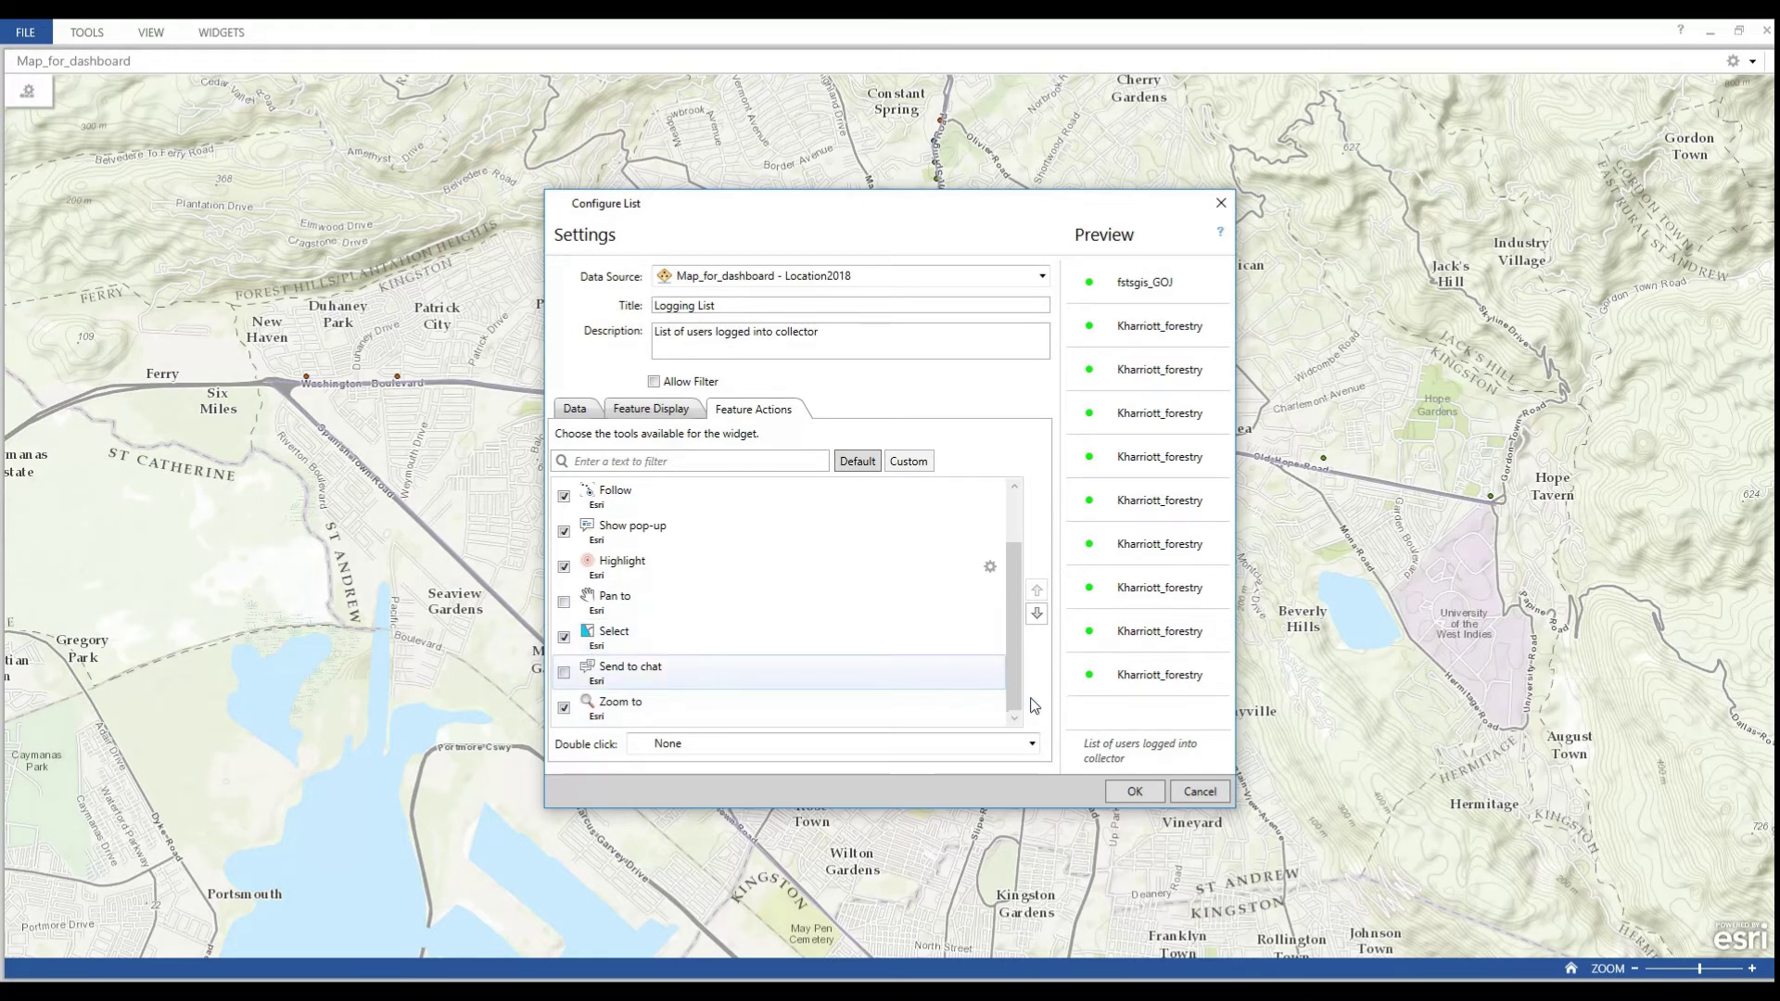
- Add the Logging List with Allow Filter enabled and dock it on the right half beside the map
{"action": "left_click", "coordinate": [1128, 790]}
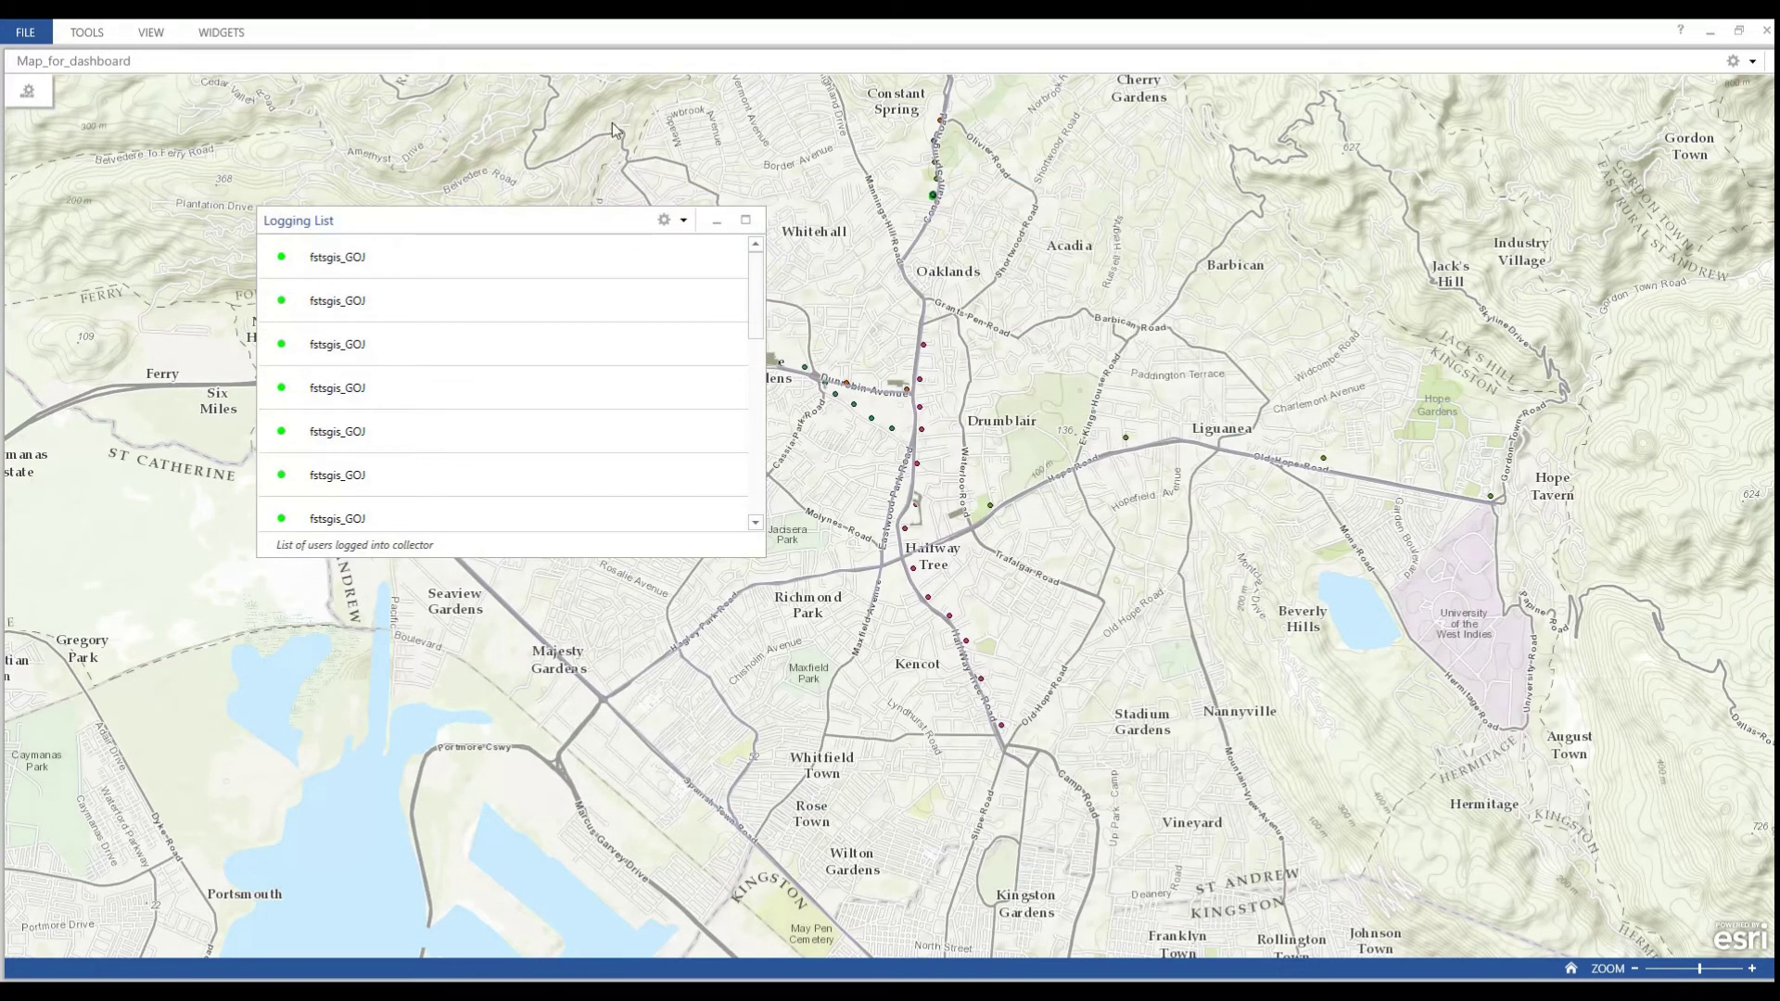
{"action": "left_click", "coordinate": [680, 220]}
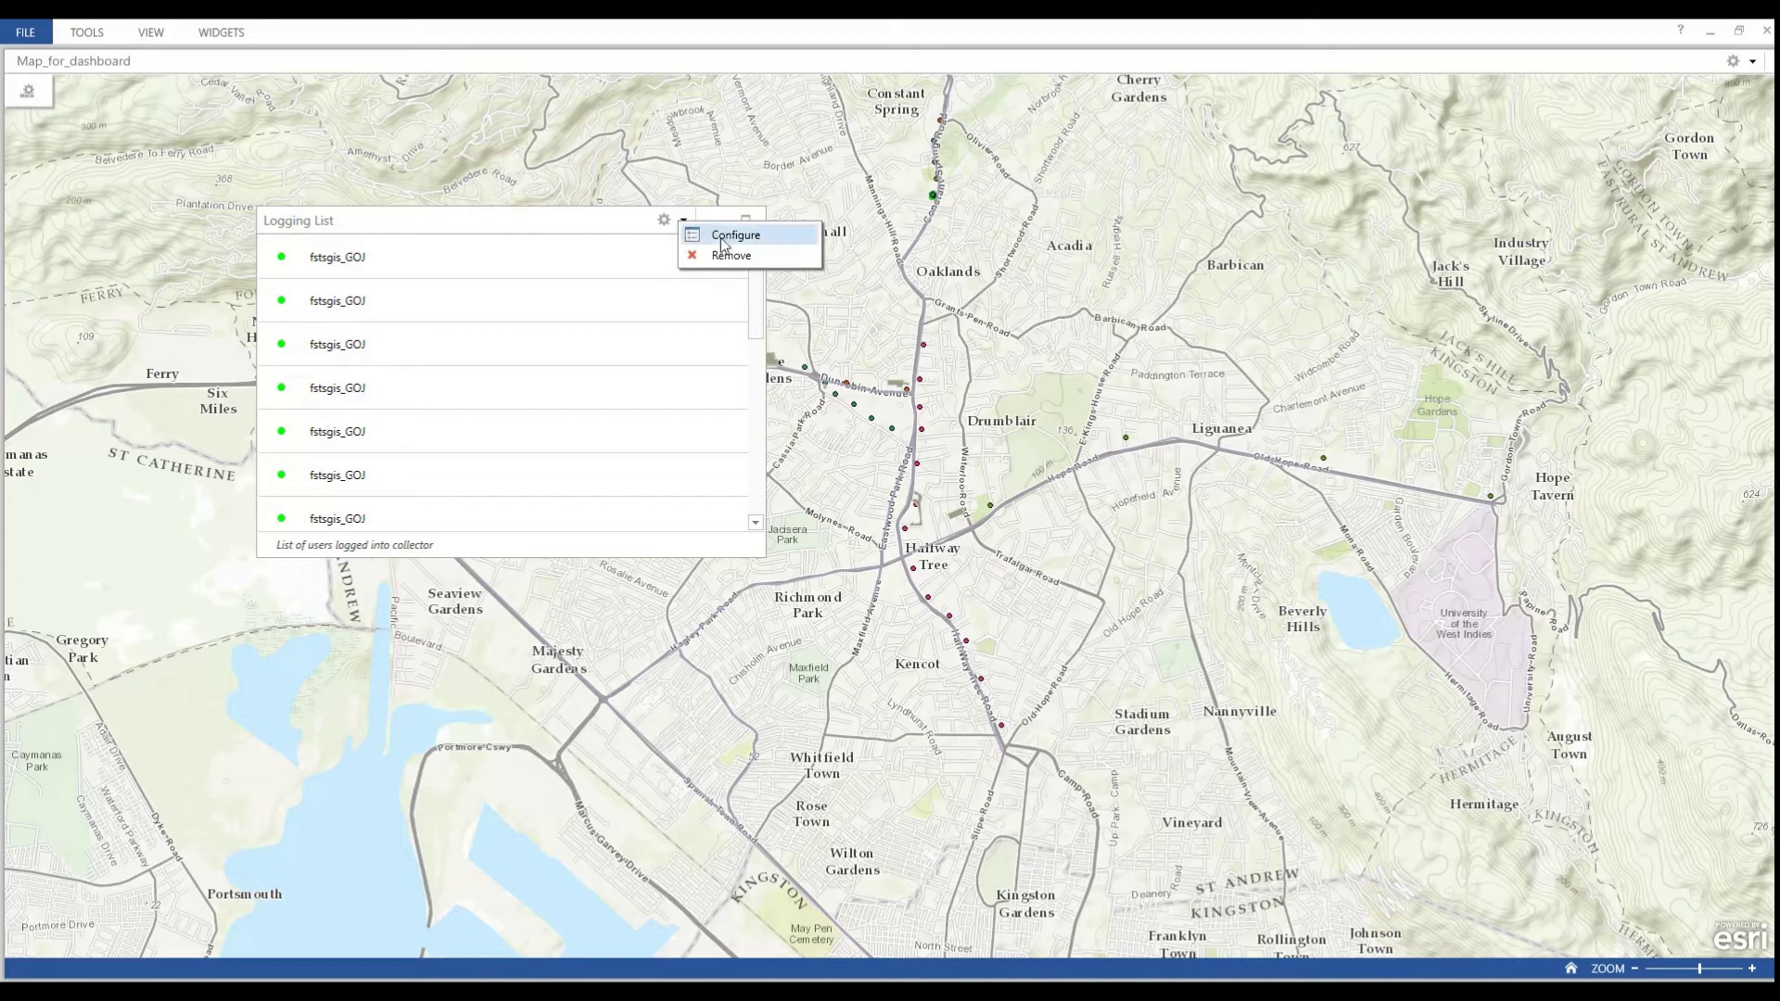
{"action": "left_click", "coordinate": [720, 237]}
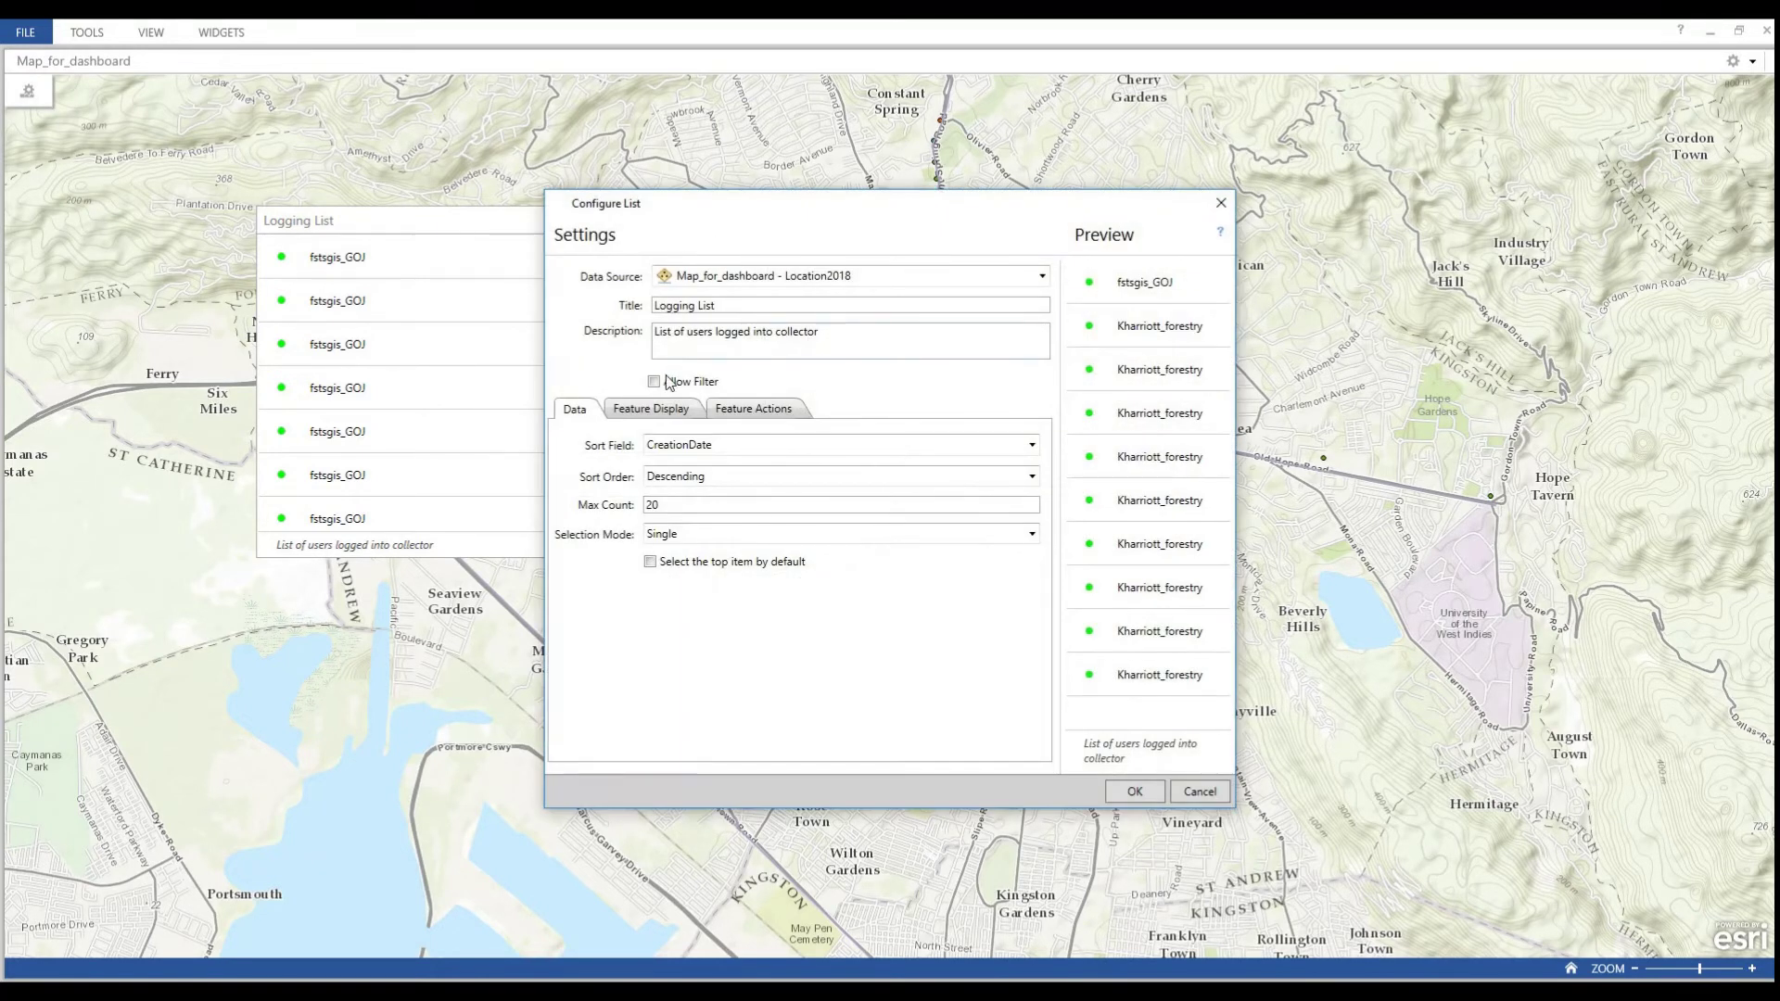
{"action": "left_click", "coordinate": [654, 382]}
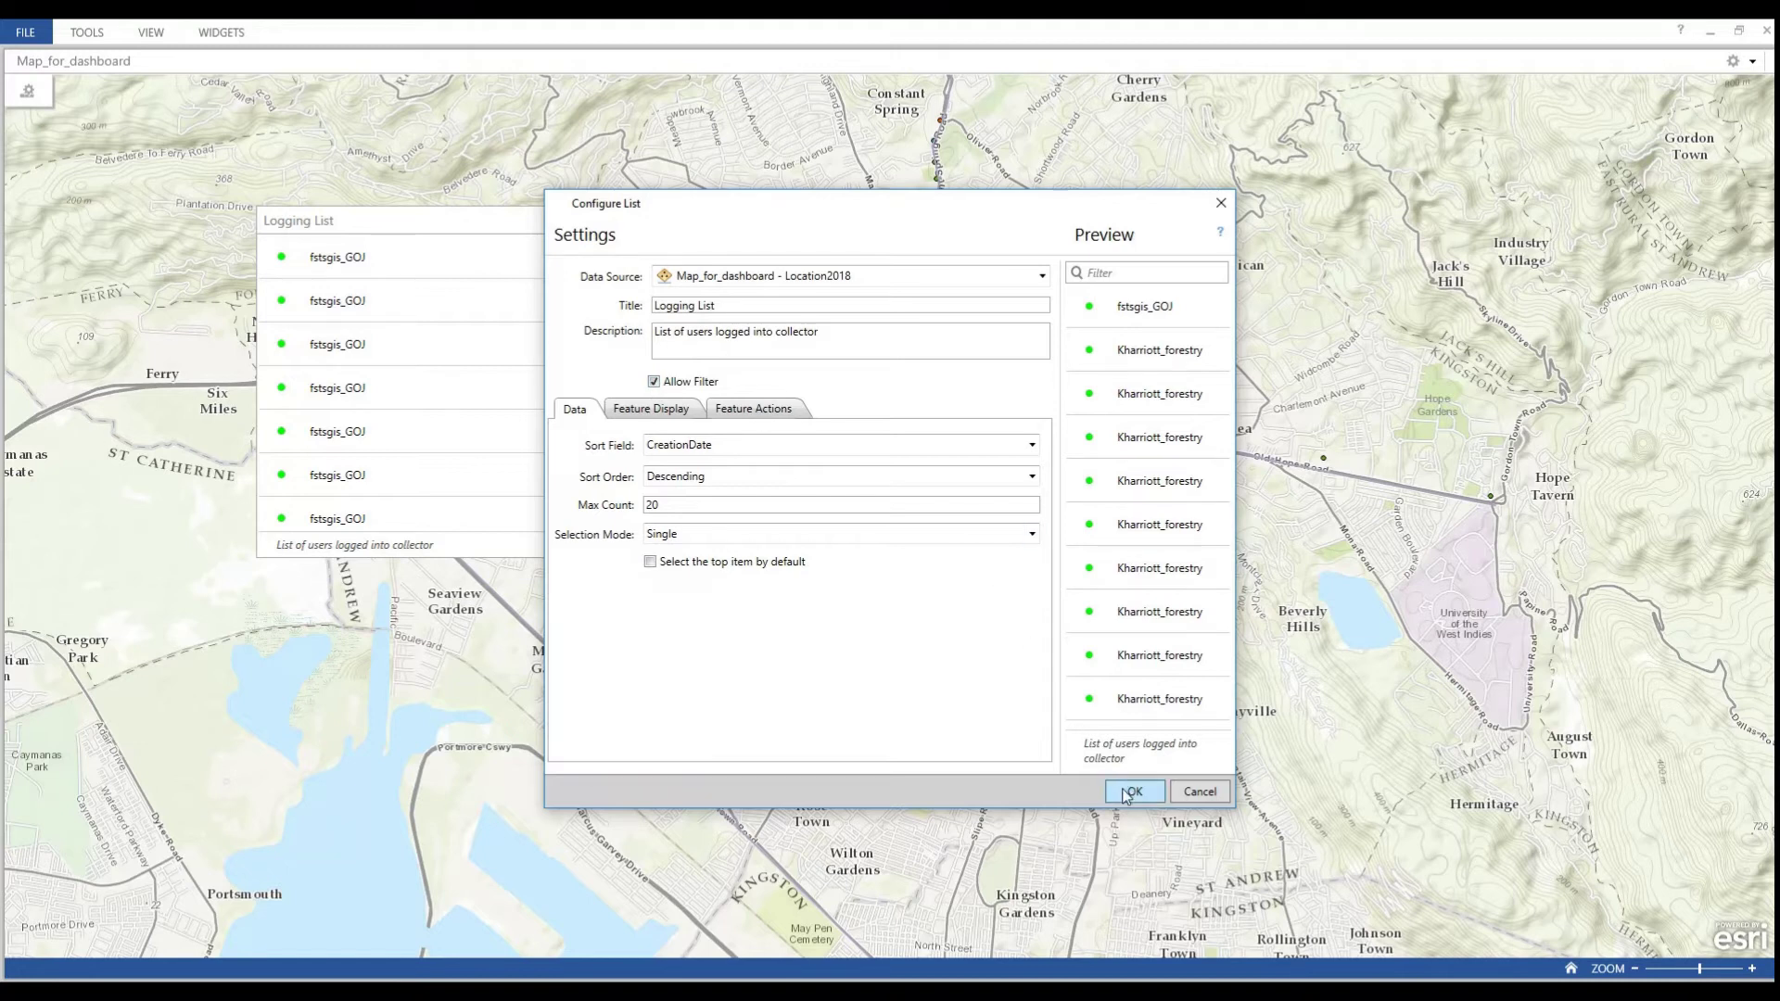
{"action": "left_click", "coordinate": [1128, 793]}
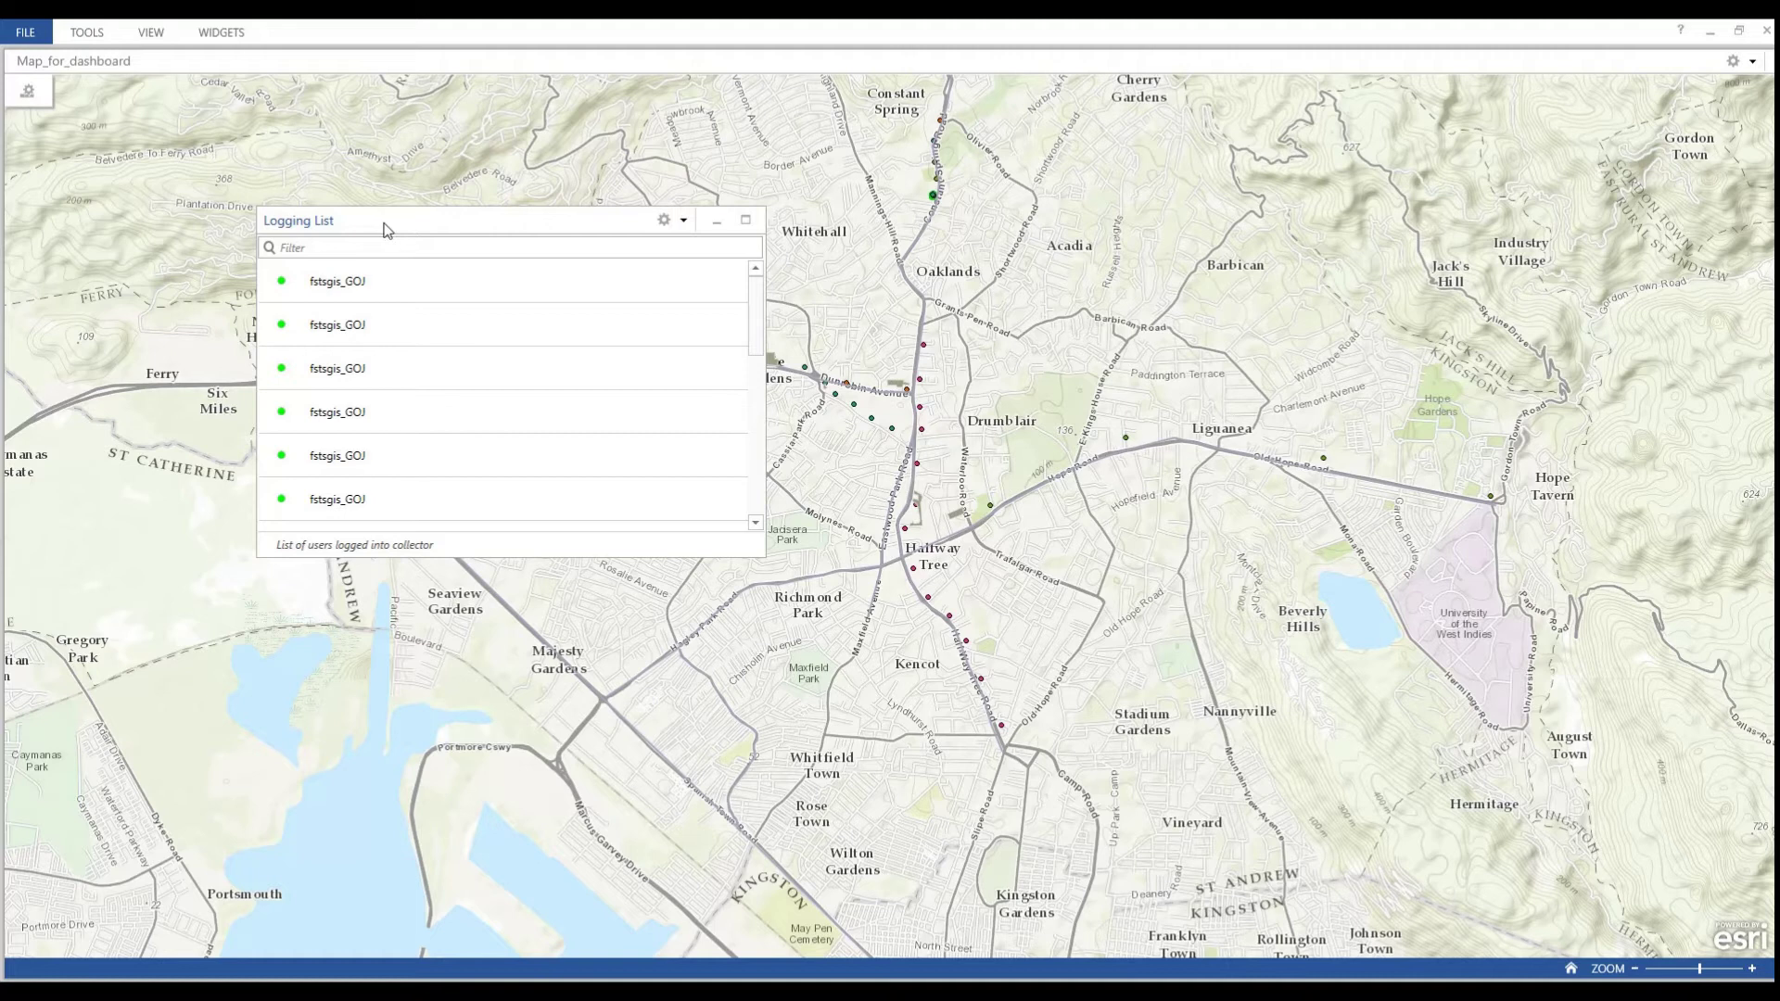
{"action": "left_click_drag", "start_coordinate": [389, 230], "coordinate": [922, 517]}
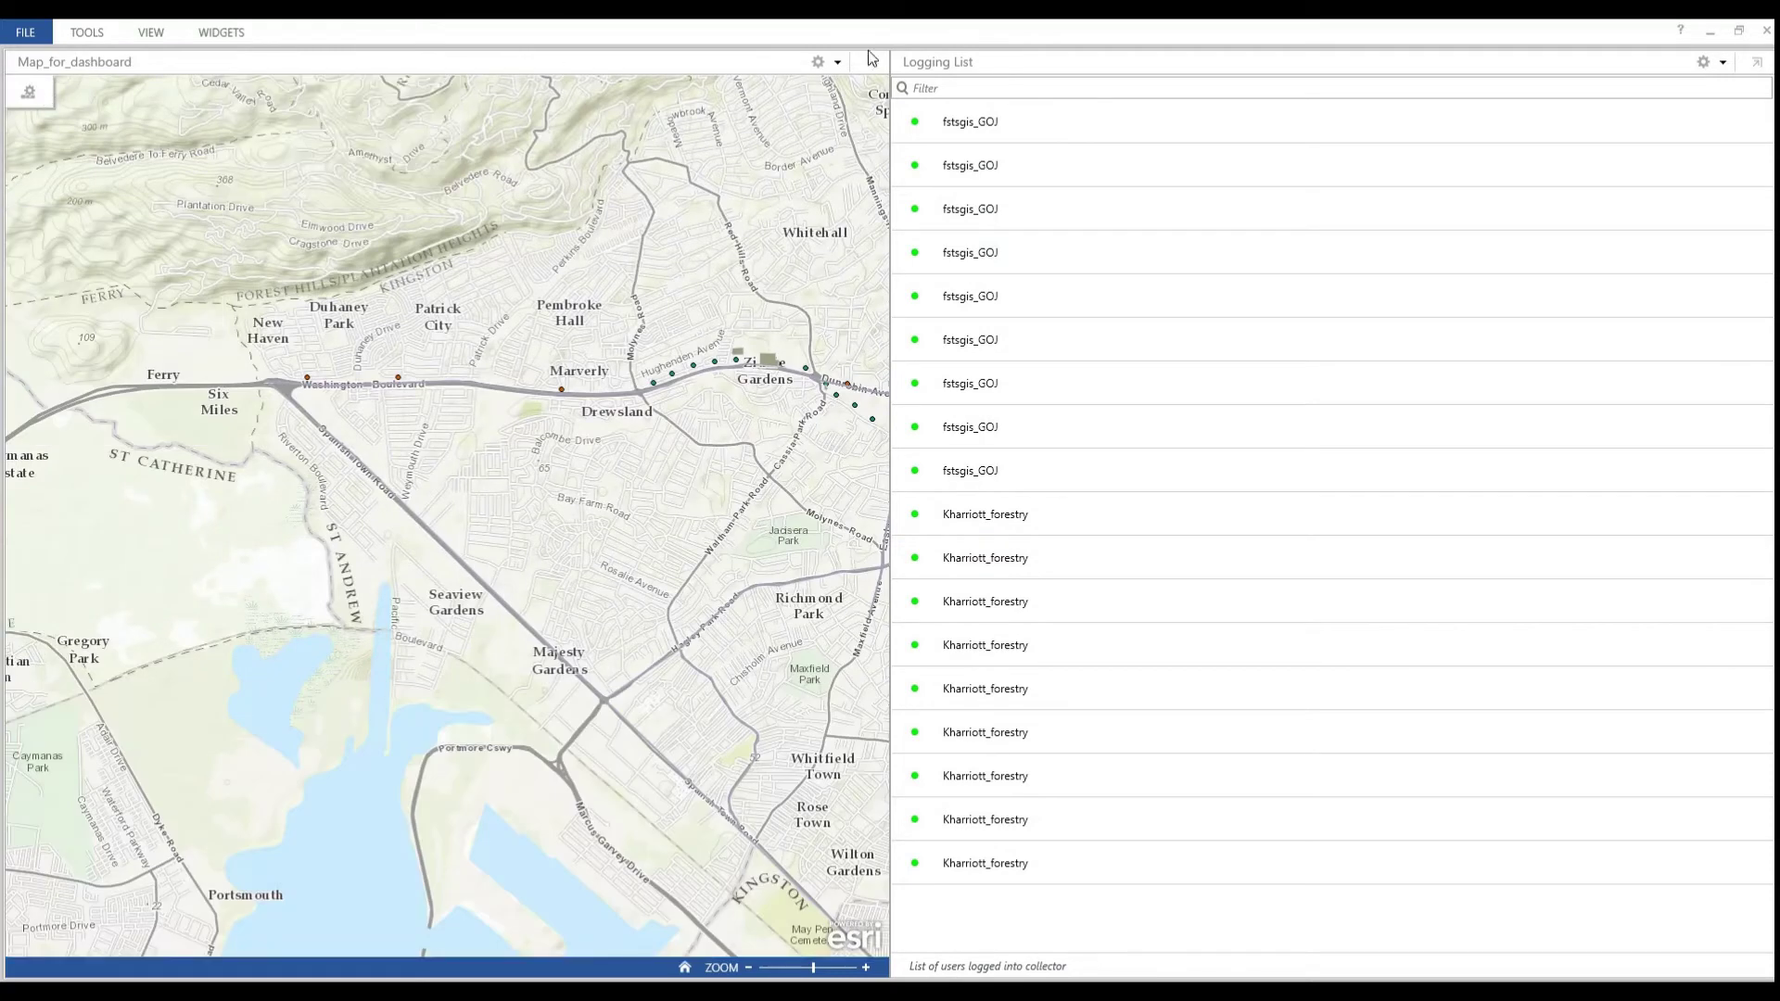
- Enable the Pan to and Zoom to feature actions in the map's Capabilities settings
{"action": "left_click", "coordinate": [819, 65]}
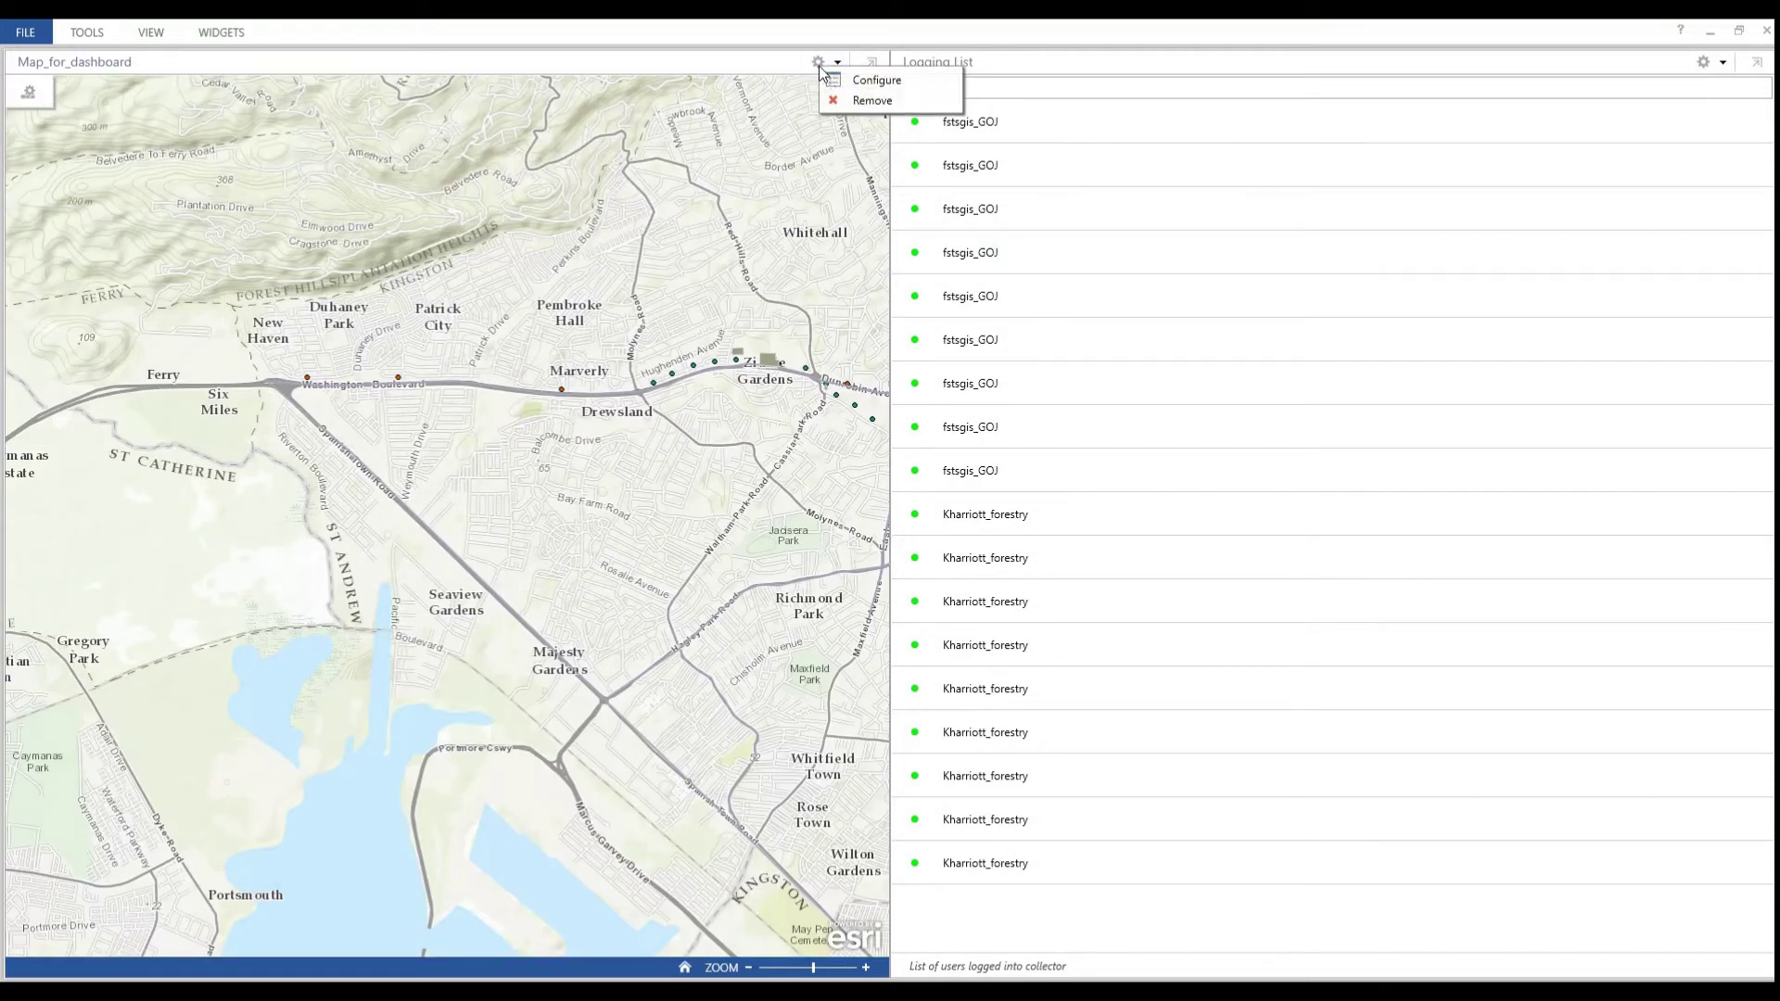
{"action": "left_click", "coordinate": [871, 80]}
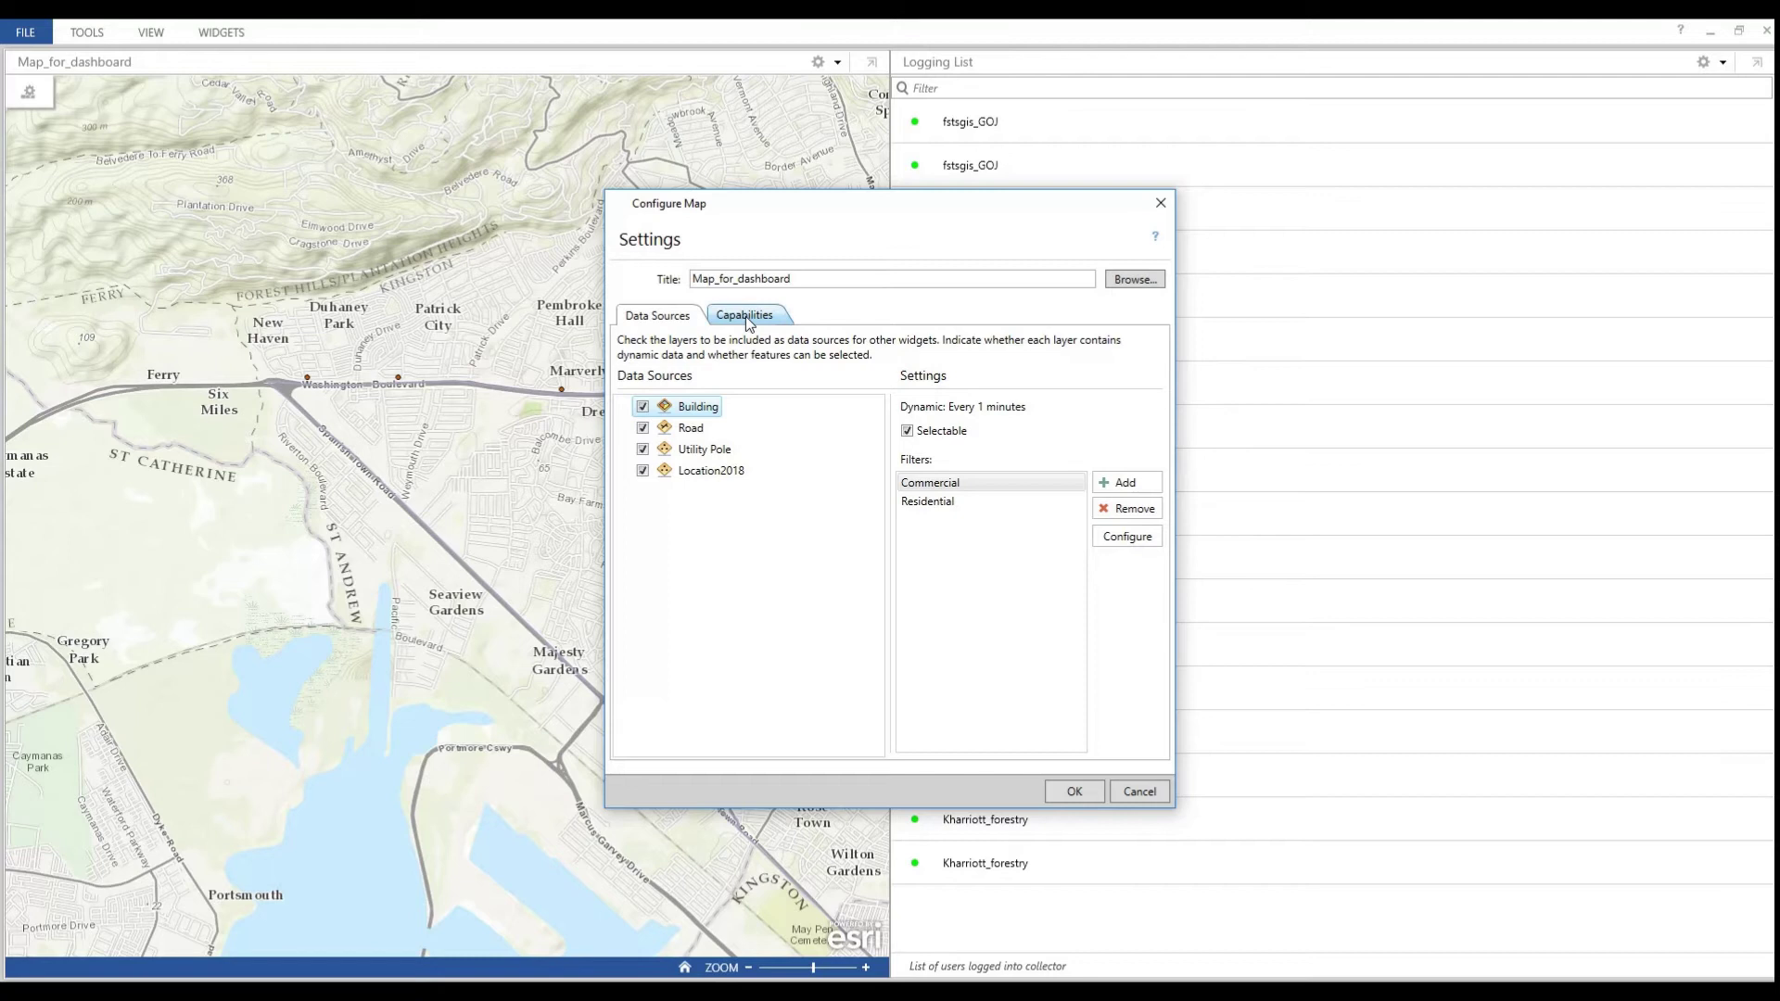
{"action": "left_click", "coordinate": [745, 315]}
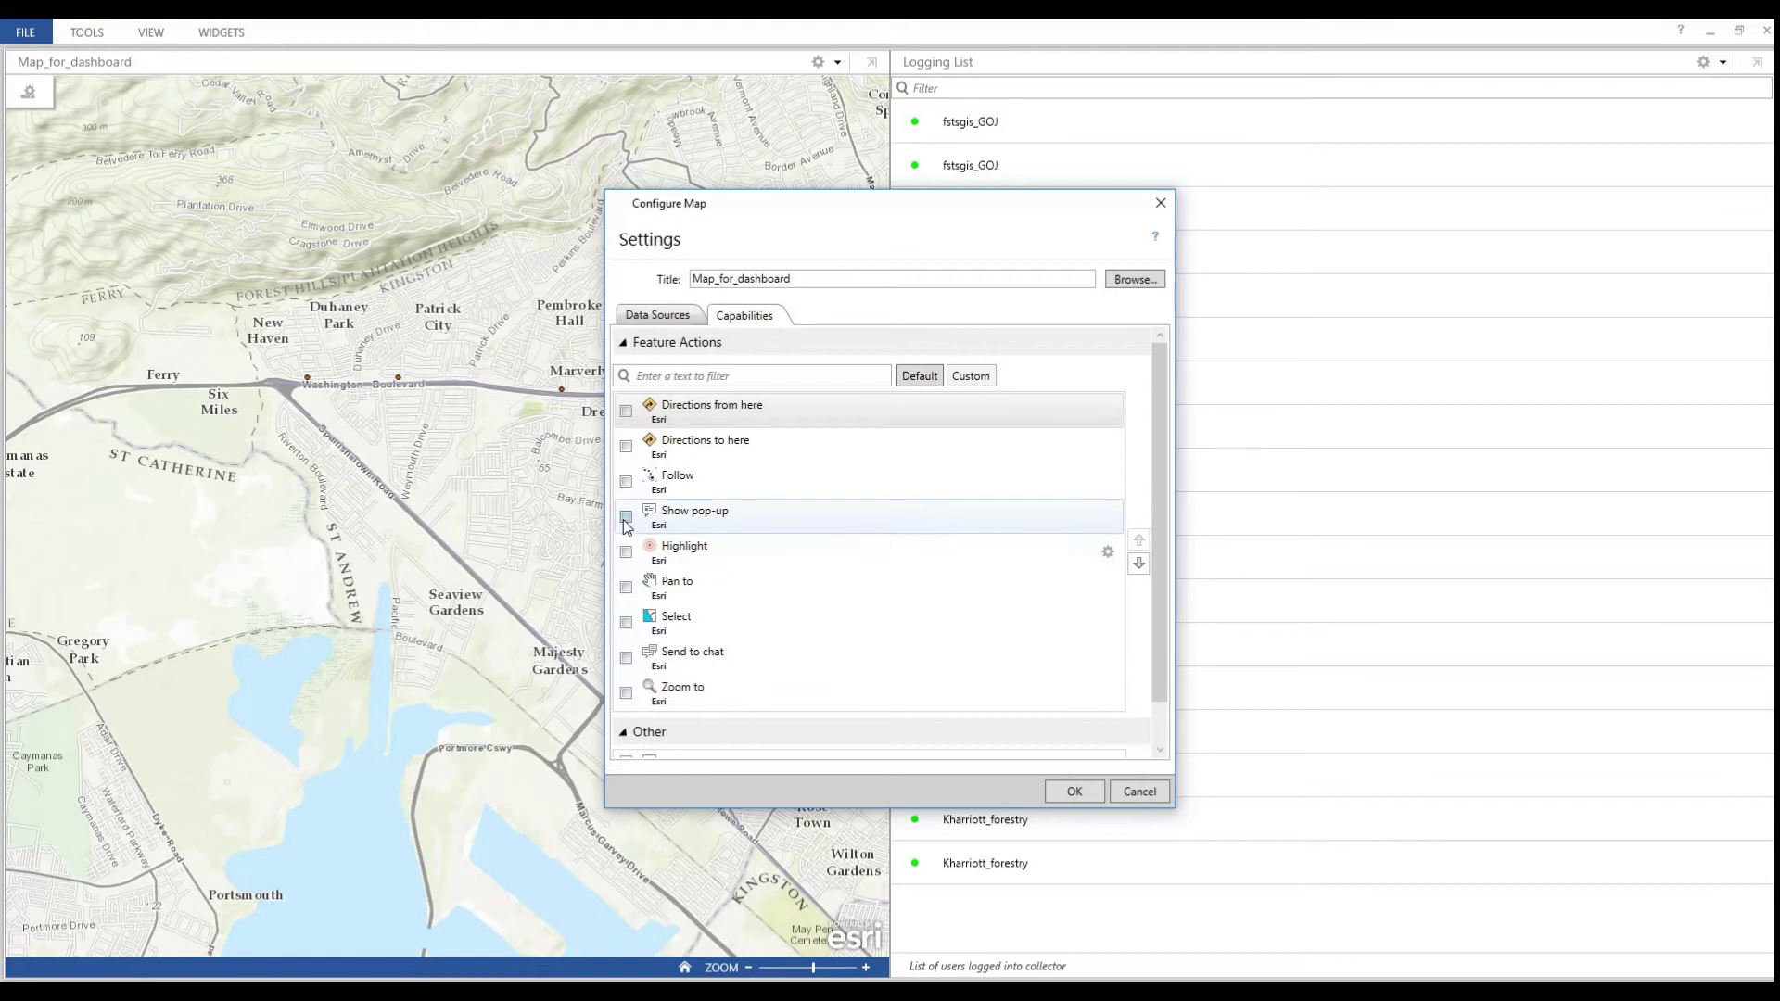
{"action": "left_click", "coordinate": [627, 586]}
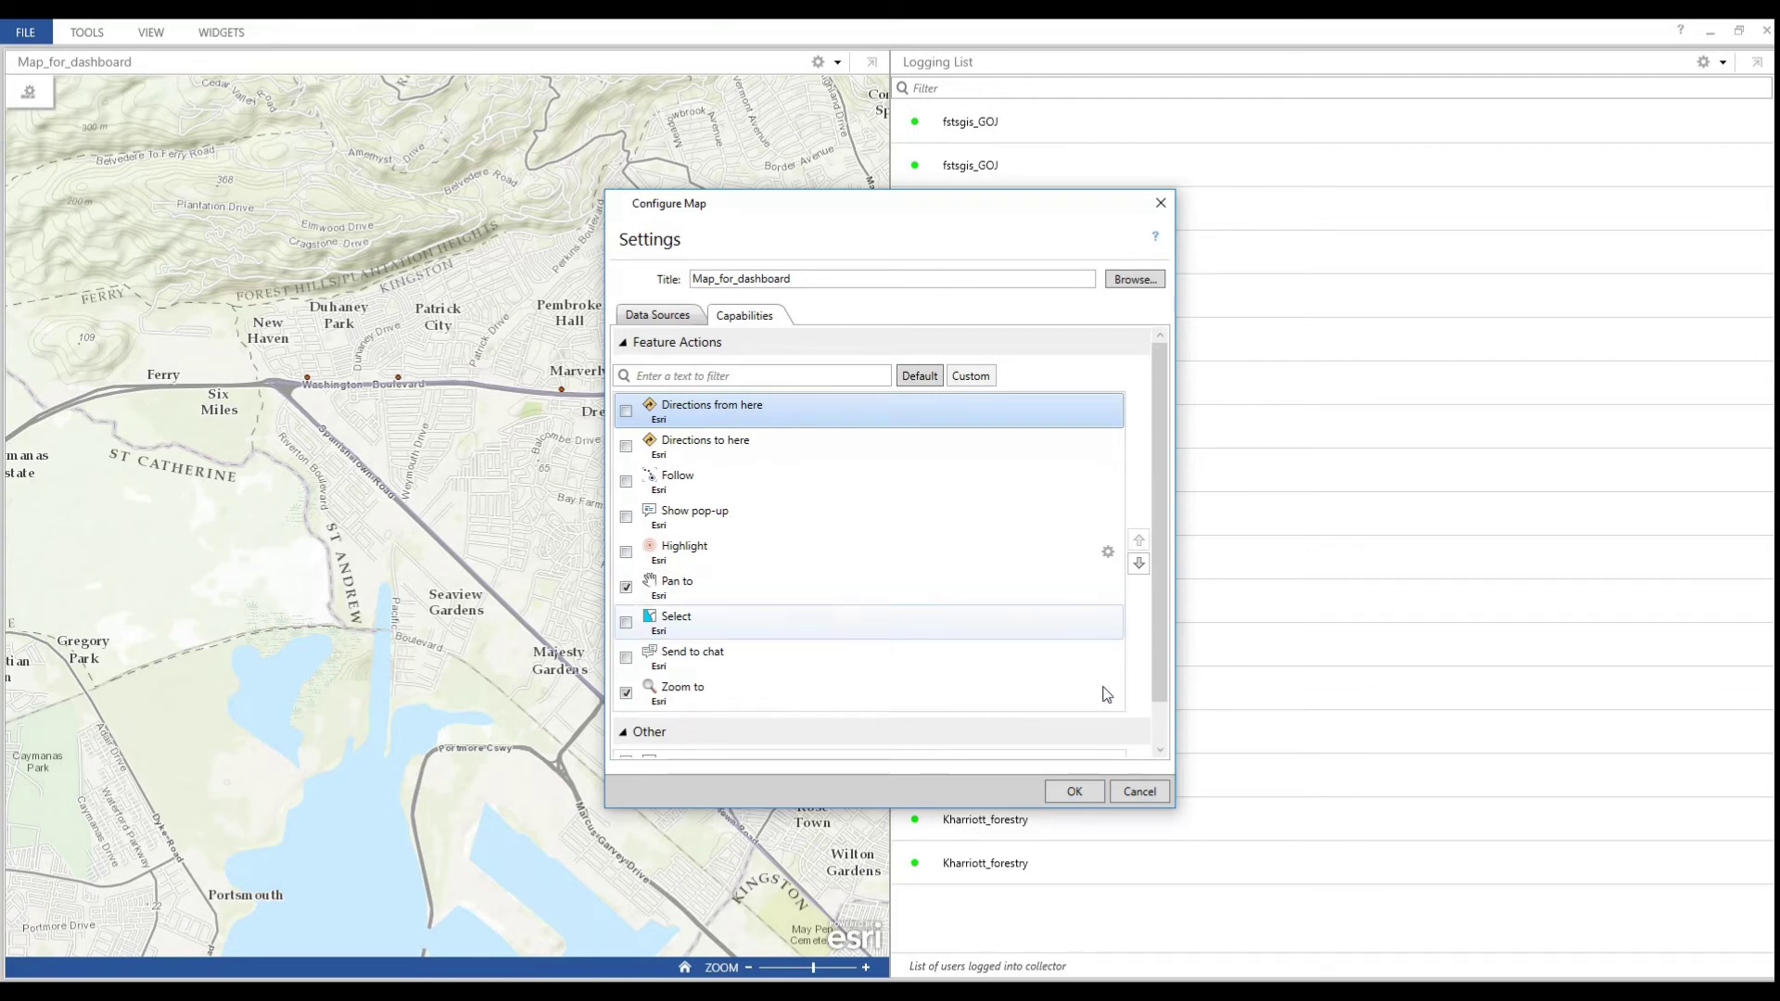
{"action": "left_click_drag", "start_coordinate": [1166, 668], "coordinate": [1163, 711]}
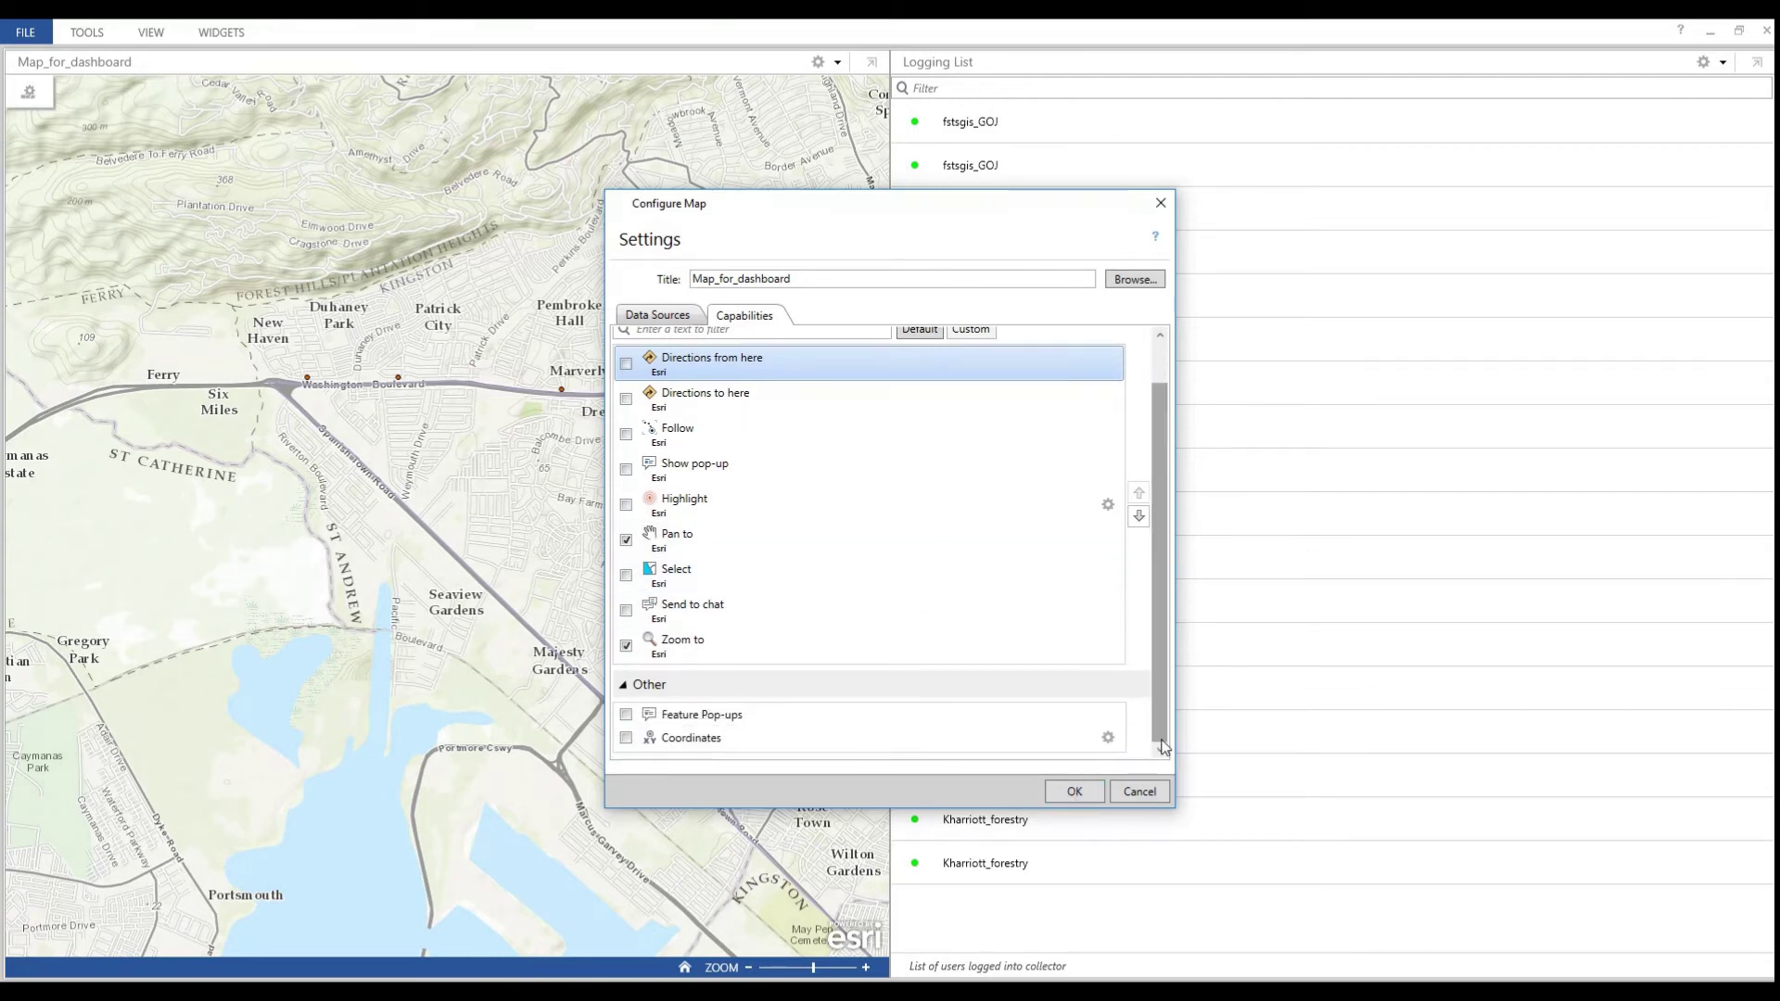
{"action": "left_click", "coordinate": [1072, 792]}
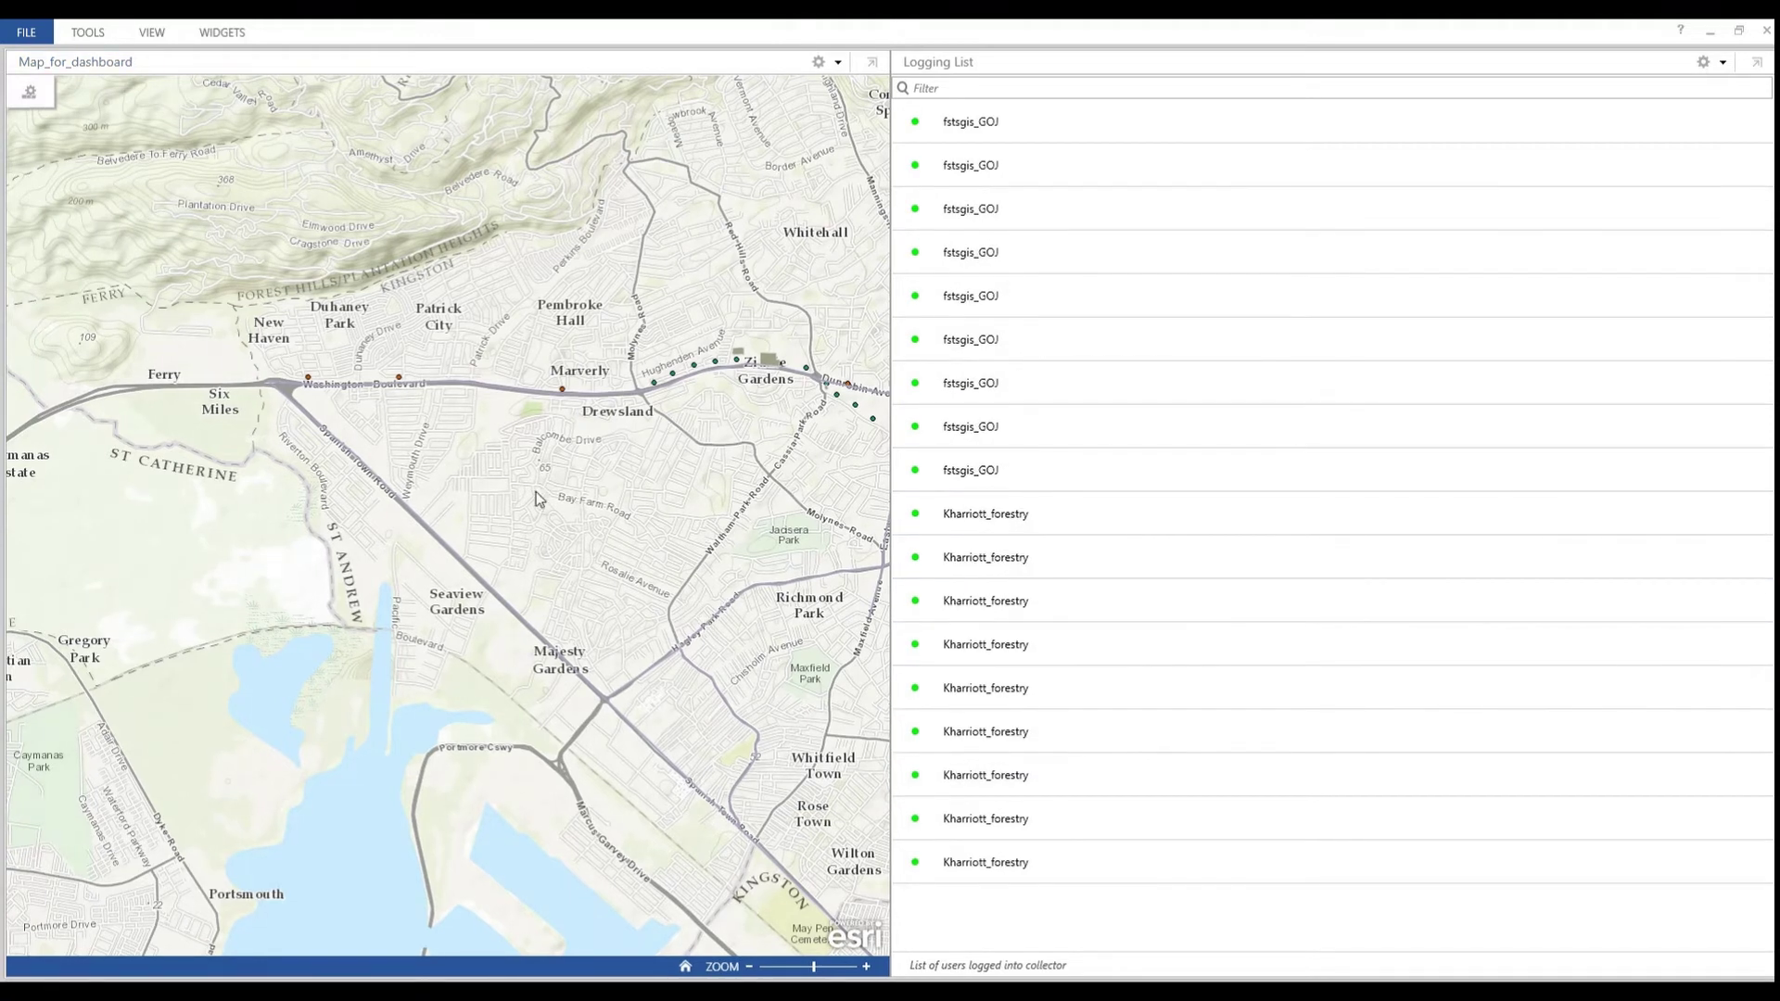
- Add a Gauge widget using Map_for_dashboard - New Query as its data source
{"action": "left_click", "coordinate": [230, 35]}
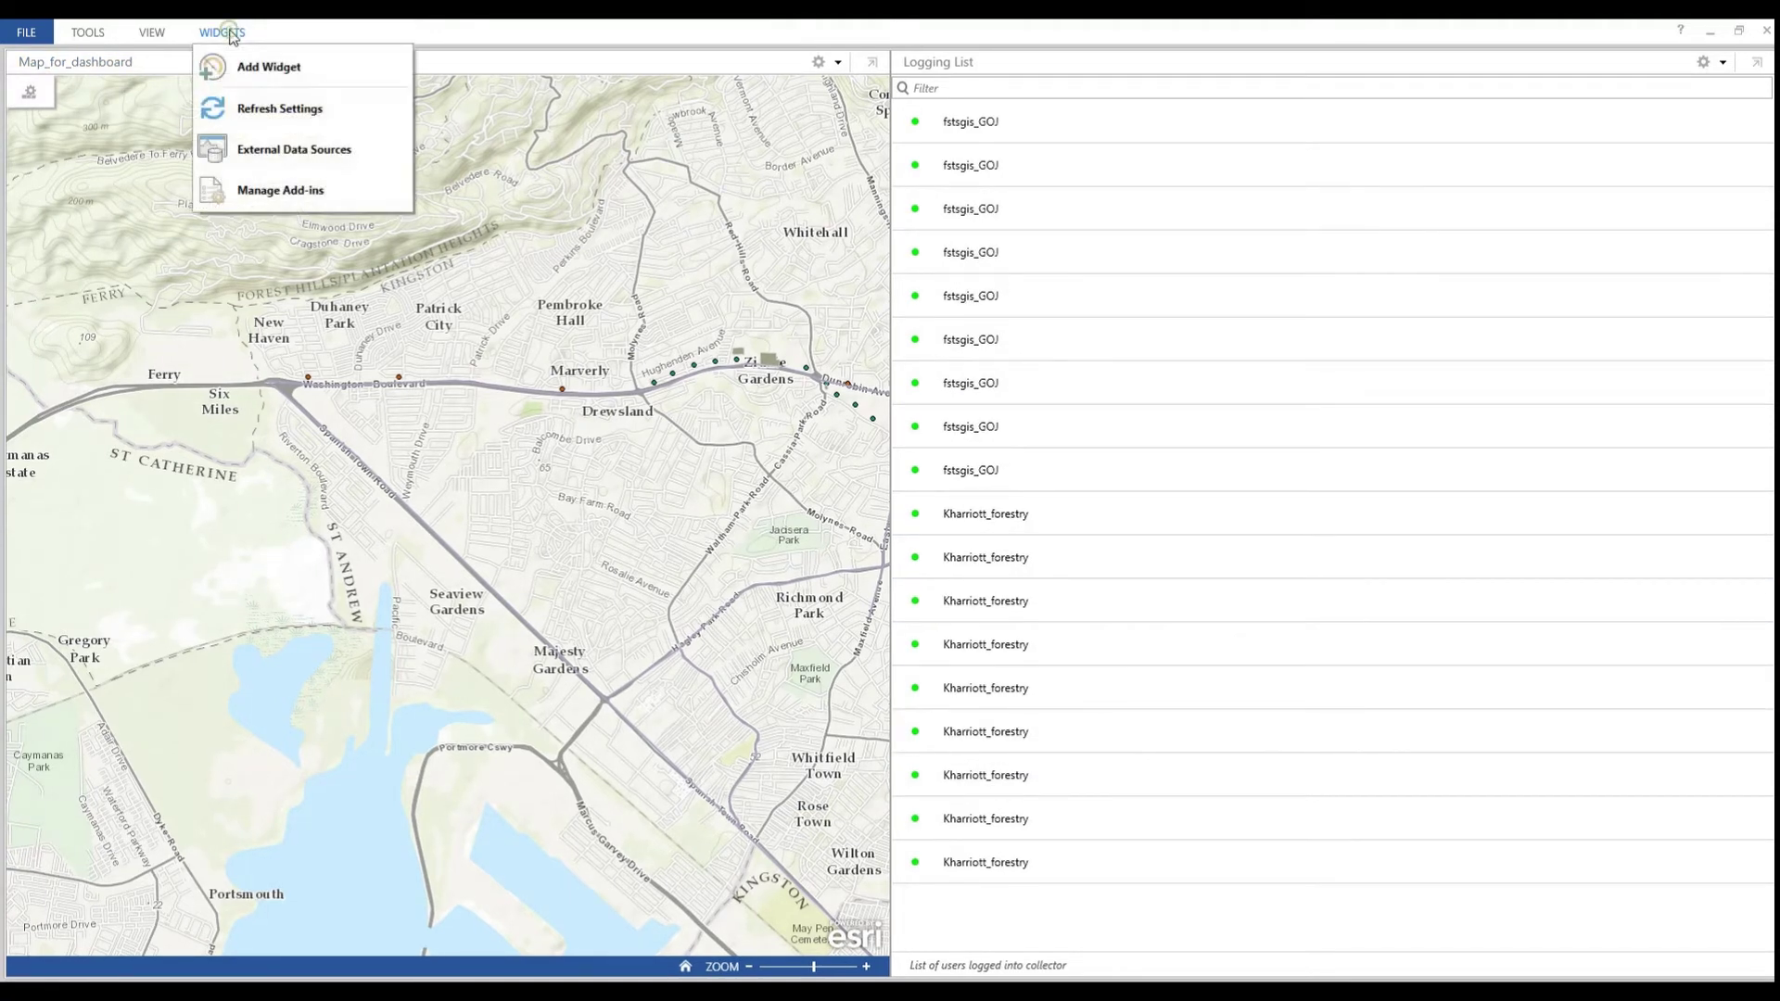
{"action": "left_click", "coordinate": [266, 67]}
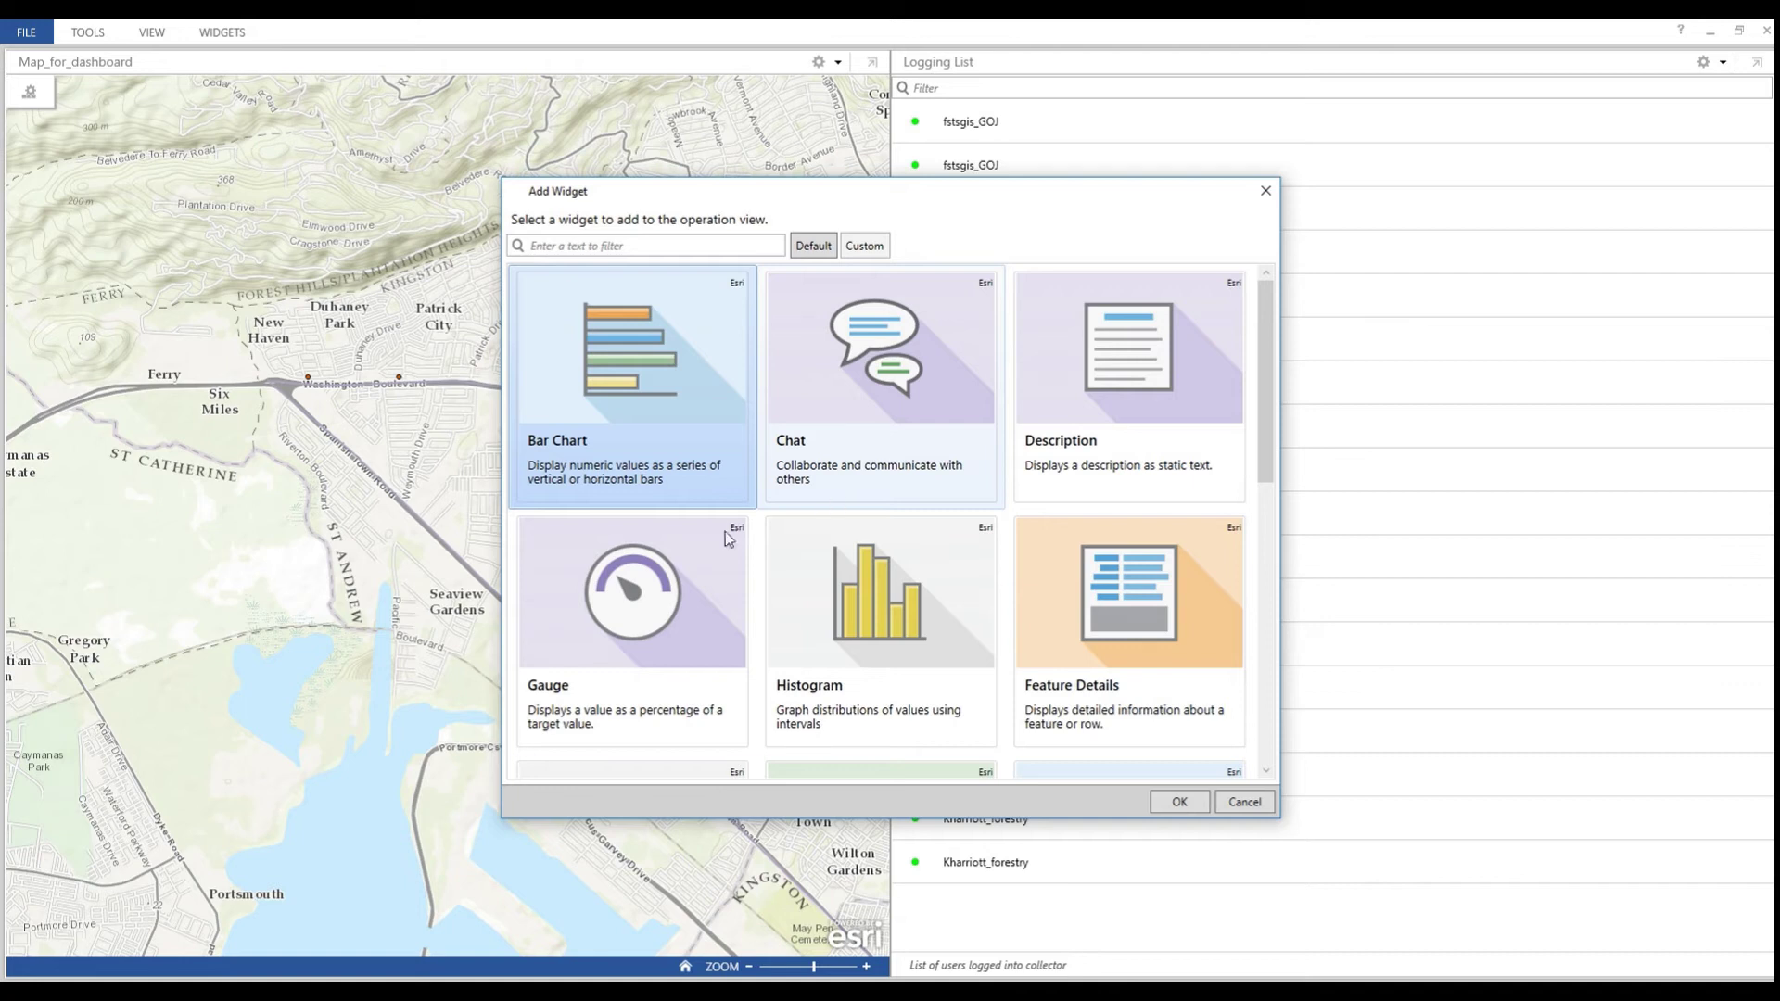
{"action": "left_click", "coordinate": [630, 619]}
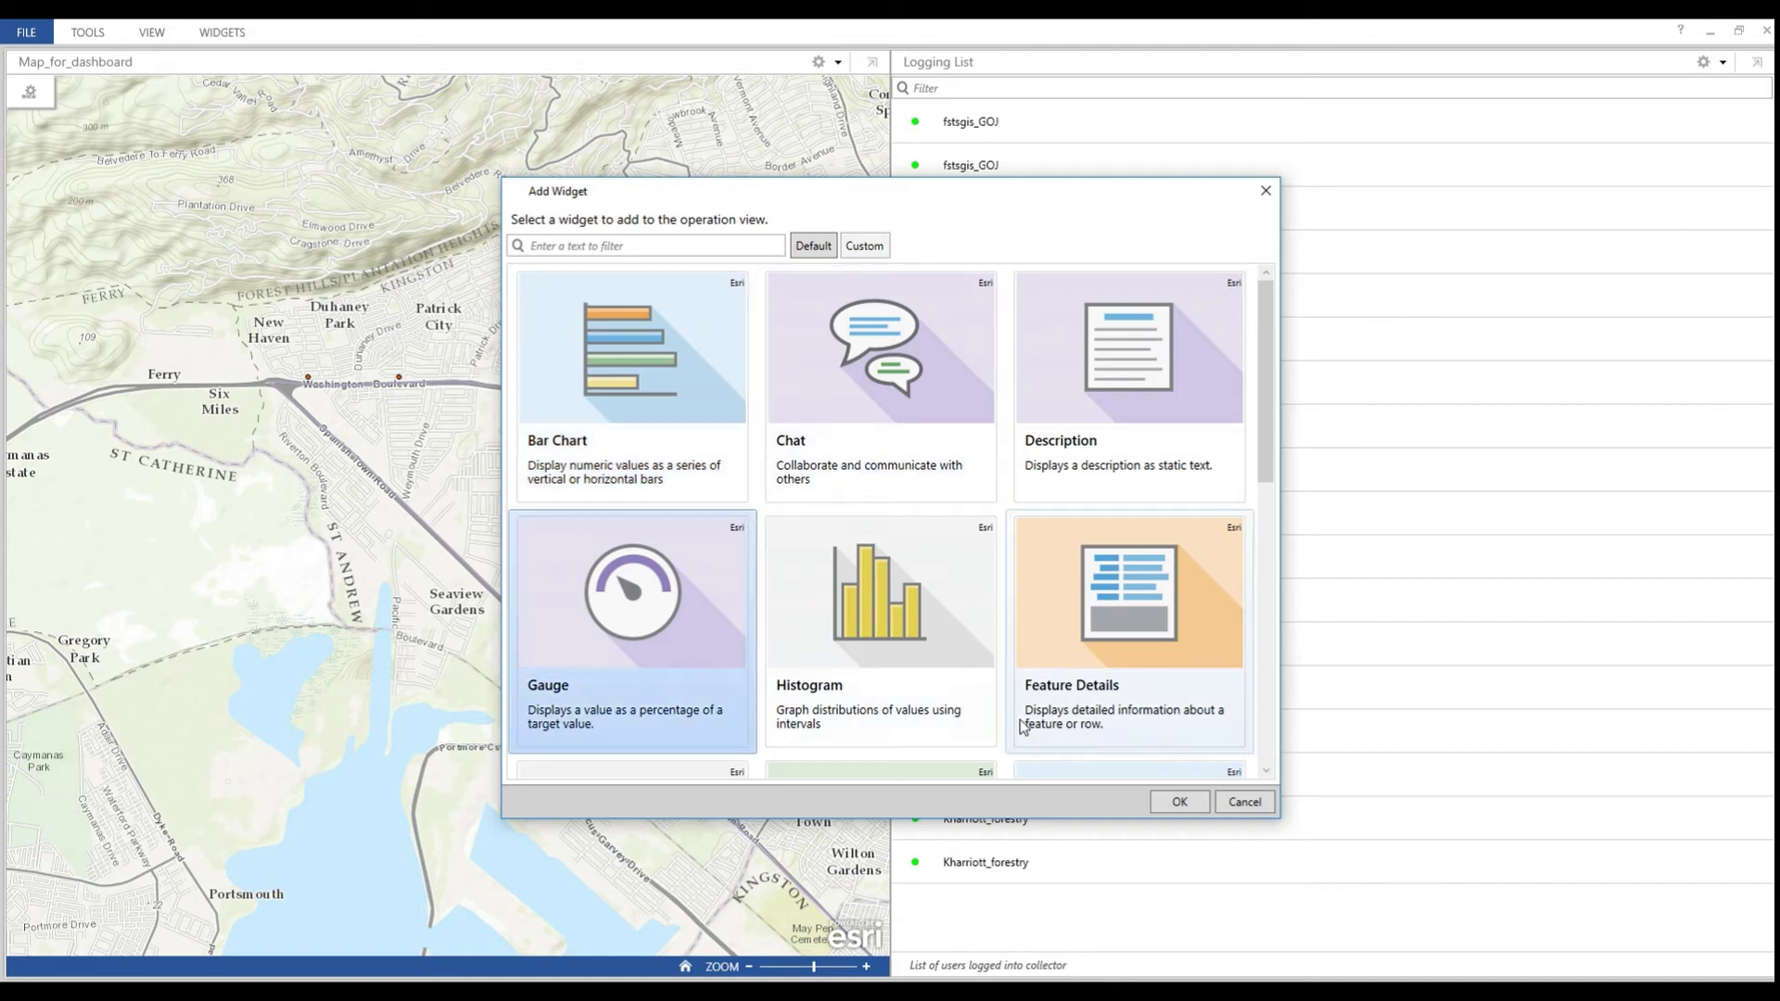
{"action": "left_click", "coordinate": [1178, 802]}
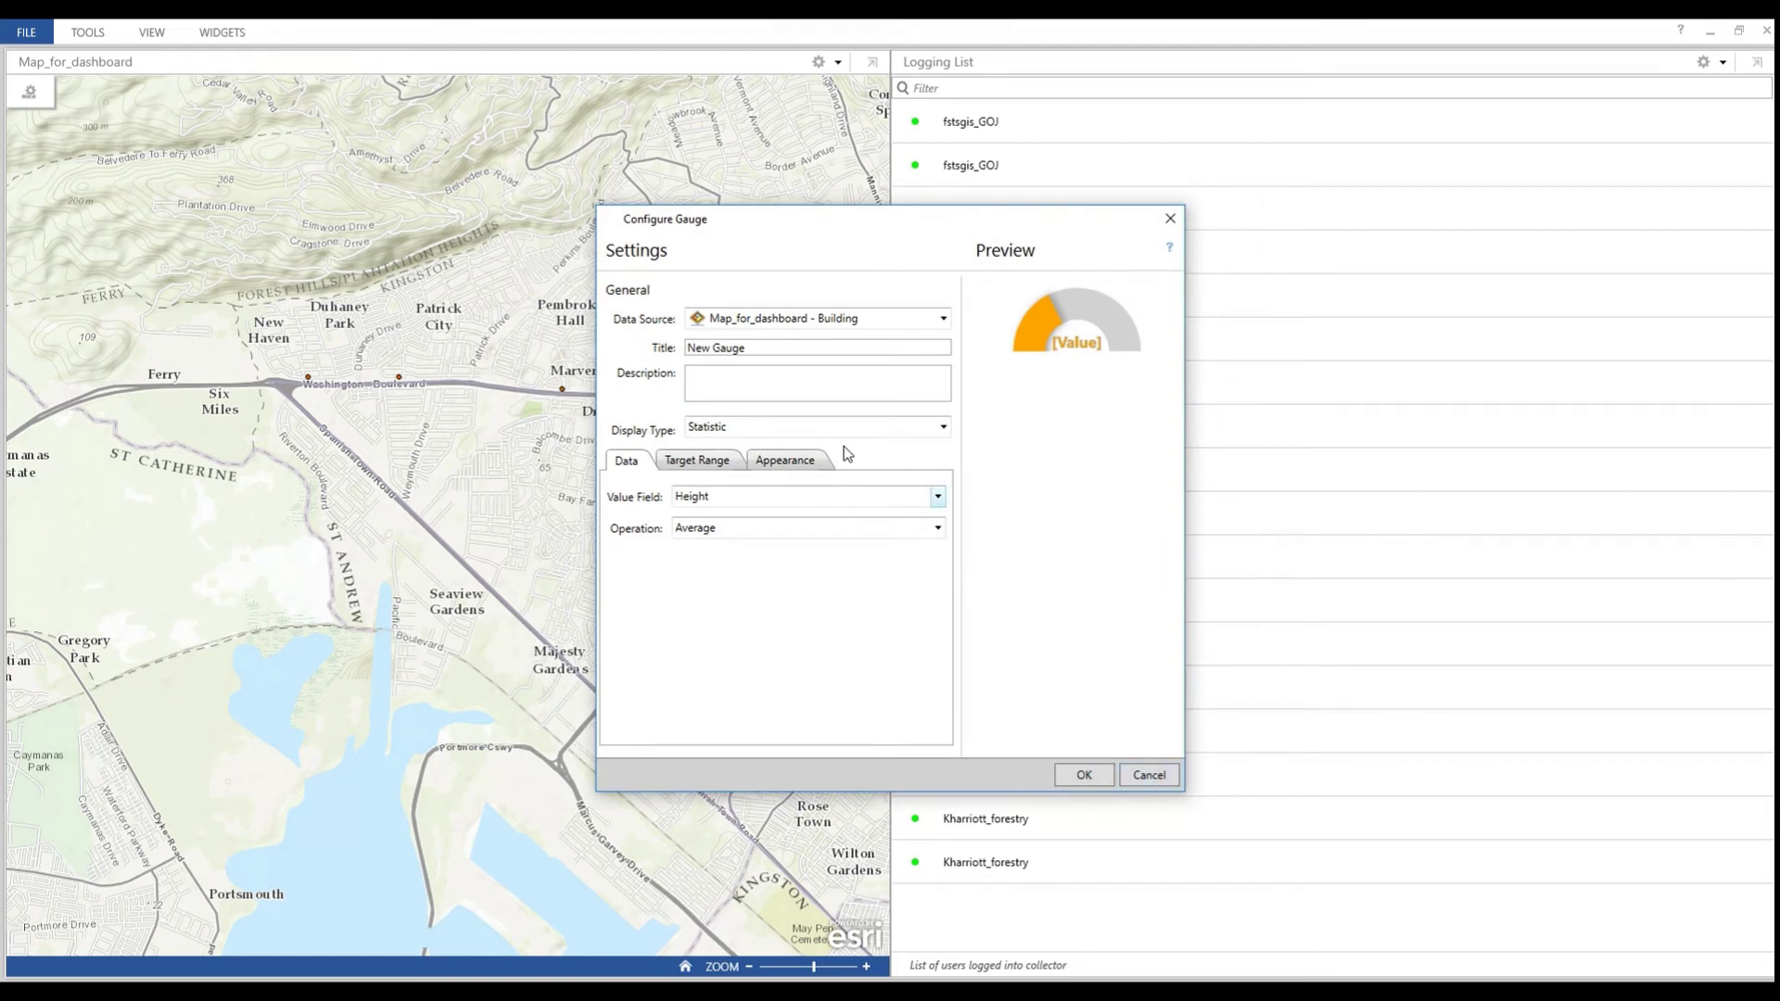
{"action": "left_click", "coordinate": [943, 320]}
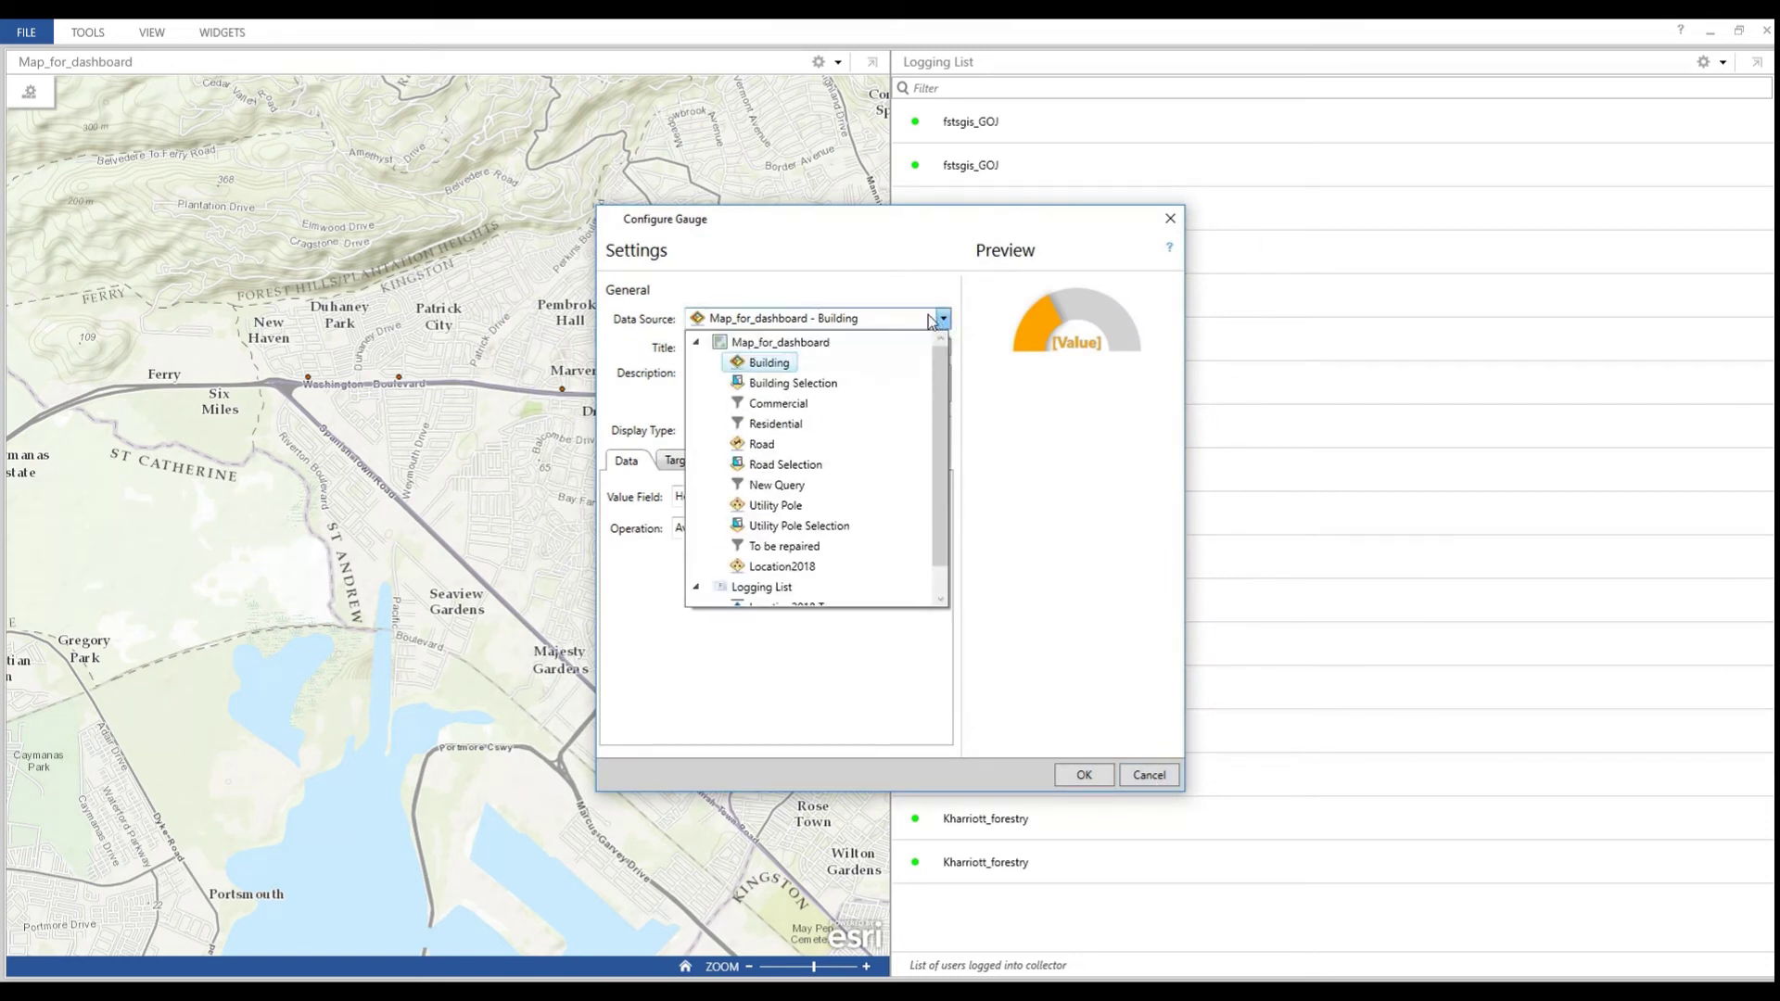
{"action": "left_click", "coordinate": [777, 486]}
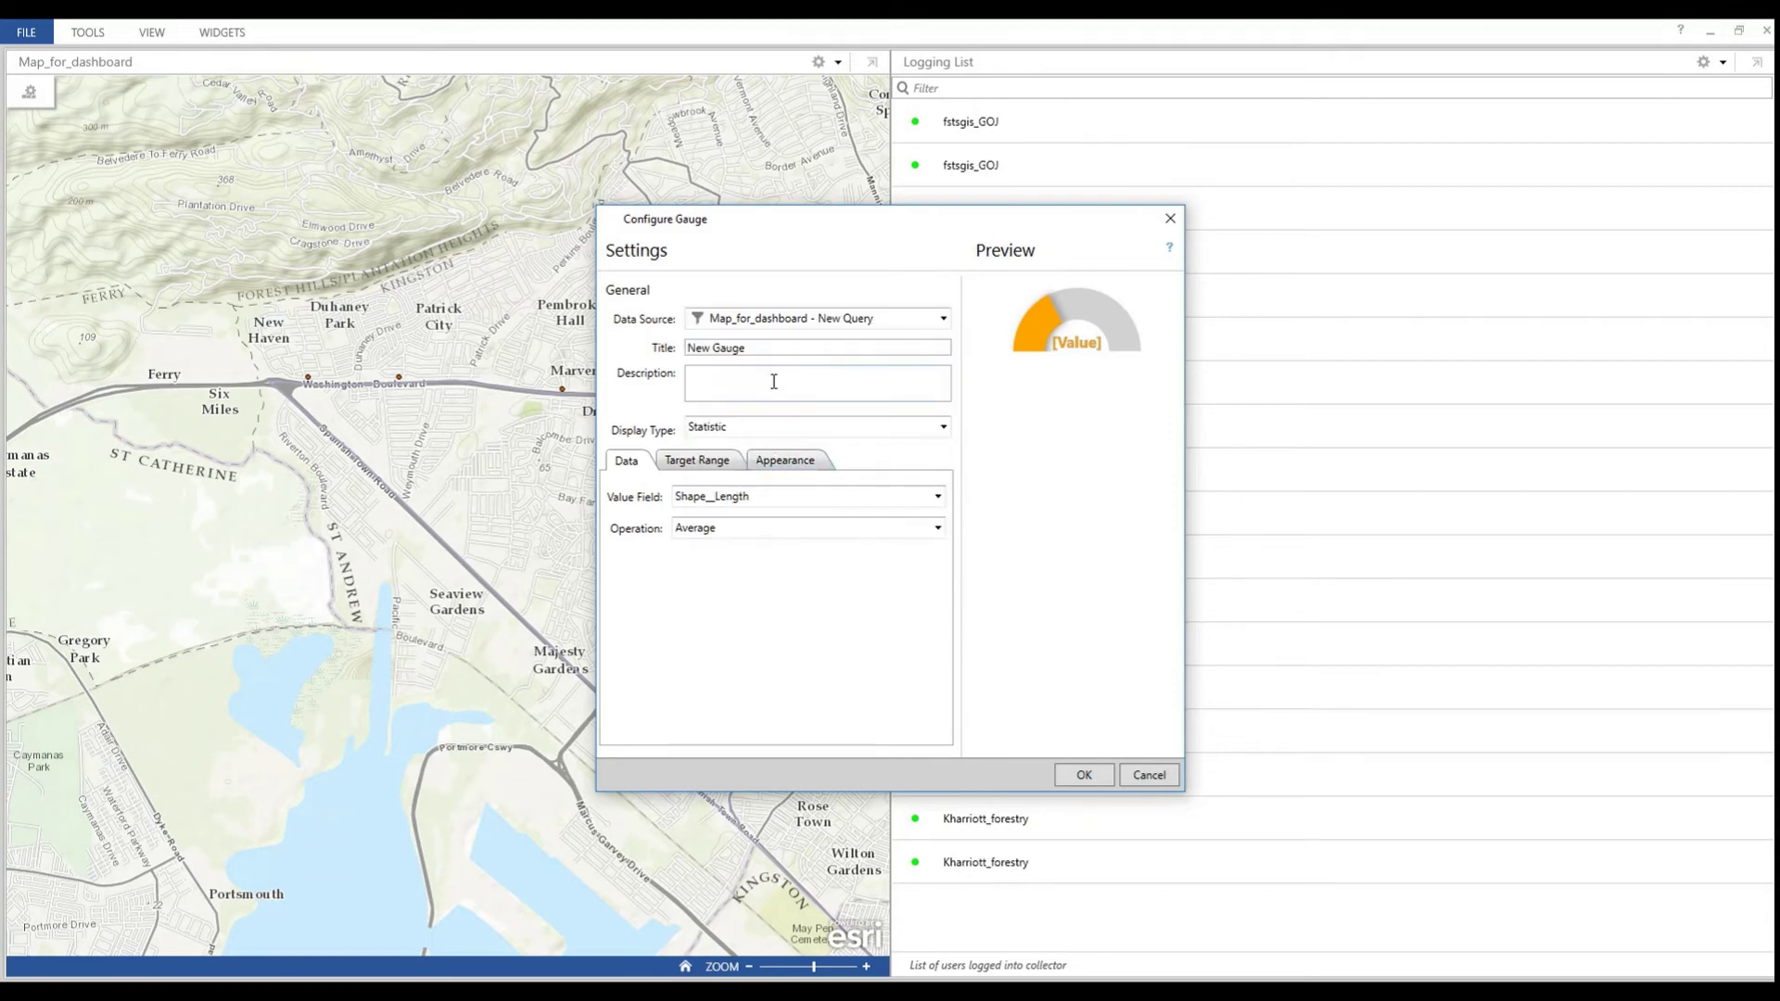
- Title the gauge 'Length of Road Maintained', describe the 2020 target, and use the Sum operation
{"action": "left_click_drag", "start_coordinate": [766, 345], "coordinate": [675, 369]}
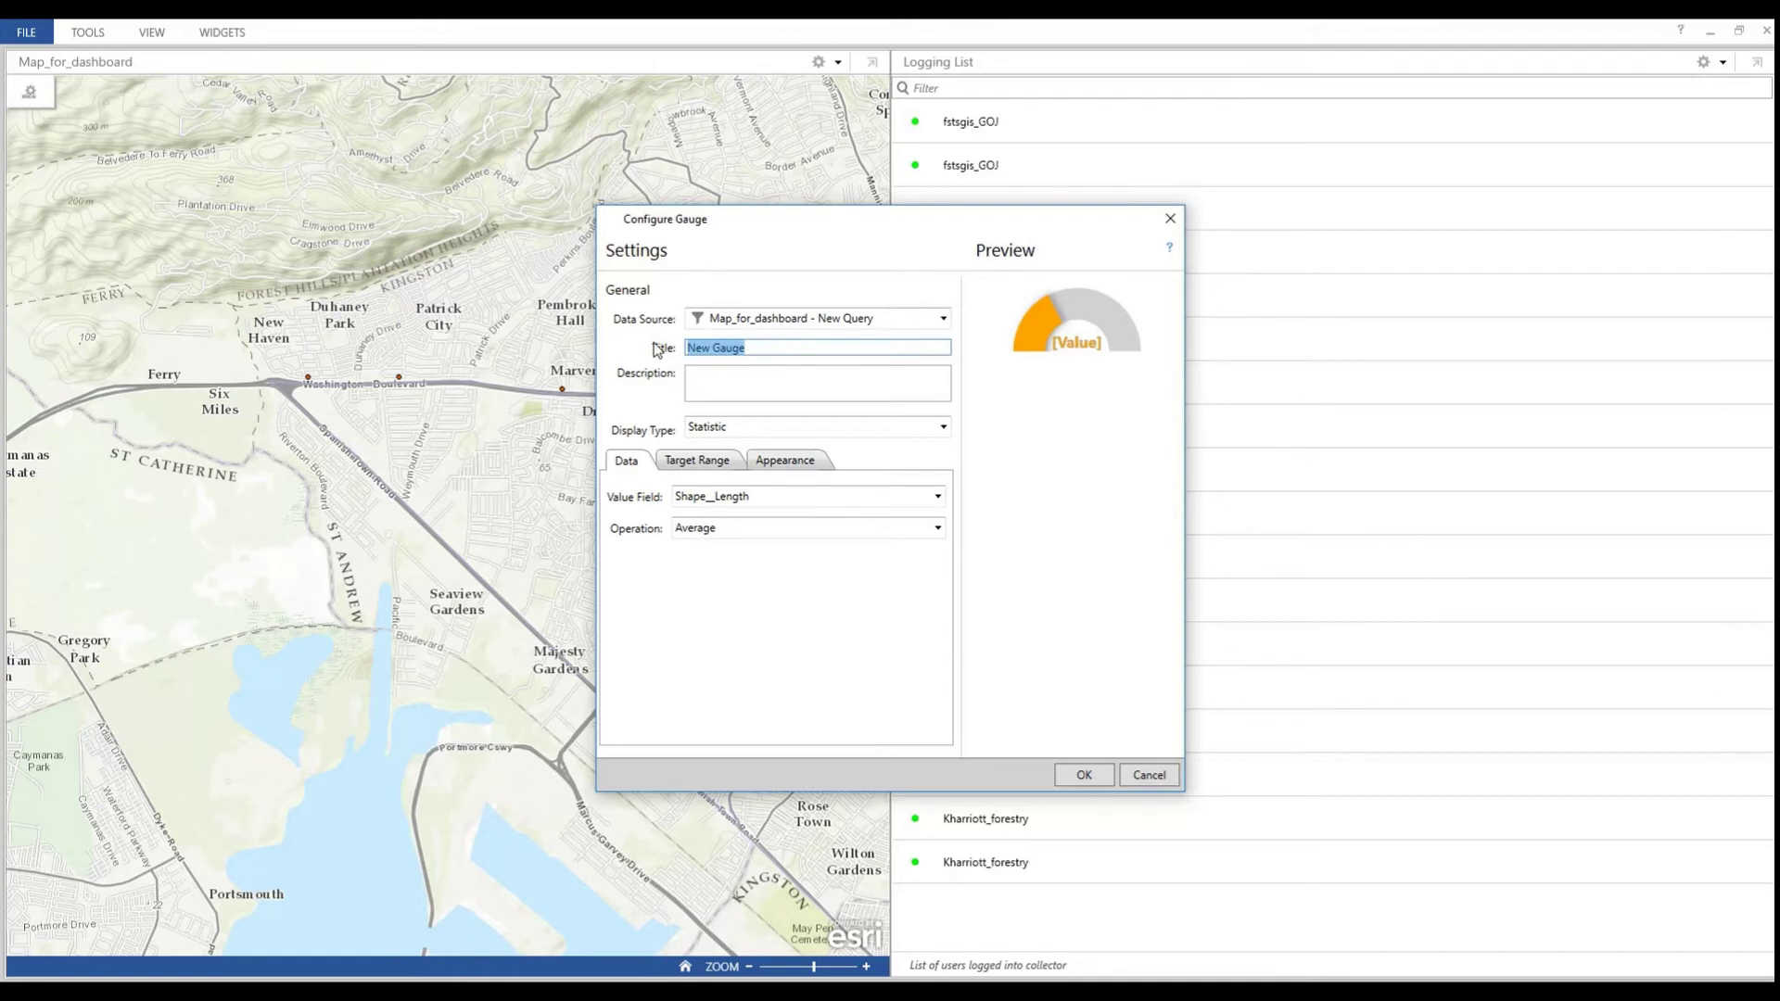
{"action": "type", "text": "Length of Ma"}
{"action": "key", "text": "BackSpace"}
{"action": "key", "text": "BackSpace"}
{"action": "type", "text": "Road Maintained"}
{"action": "left_click", "coordinate": [751, 376]}
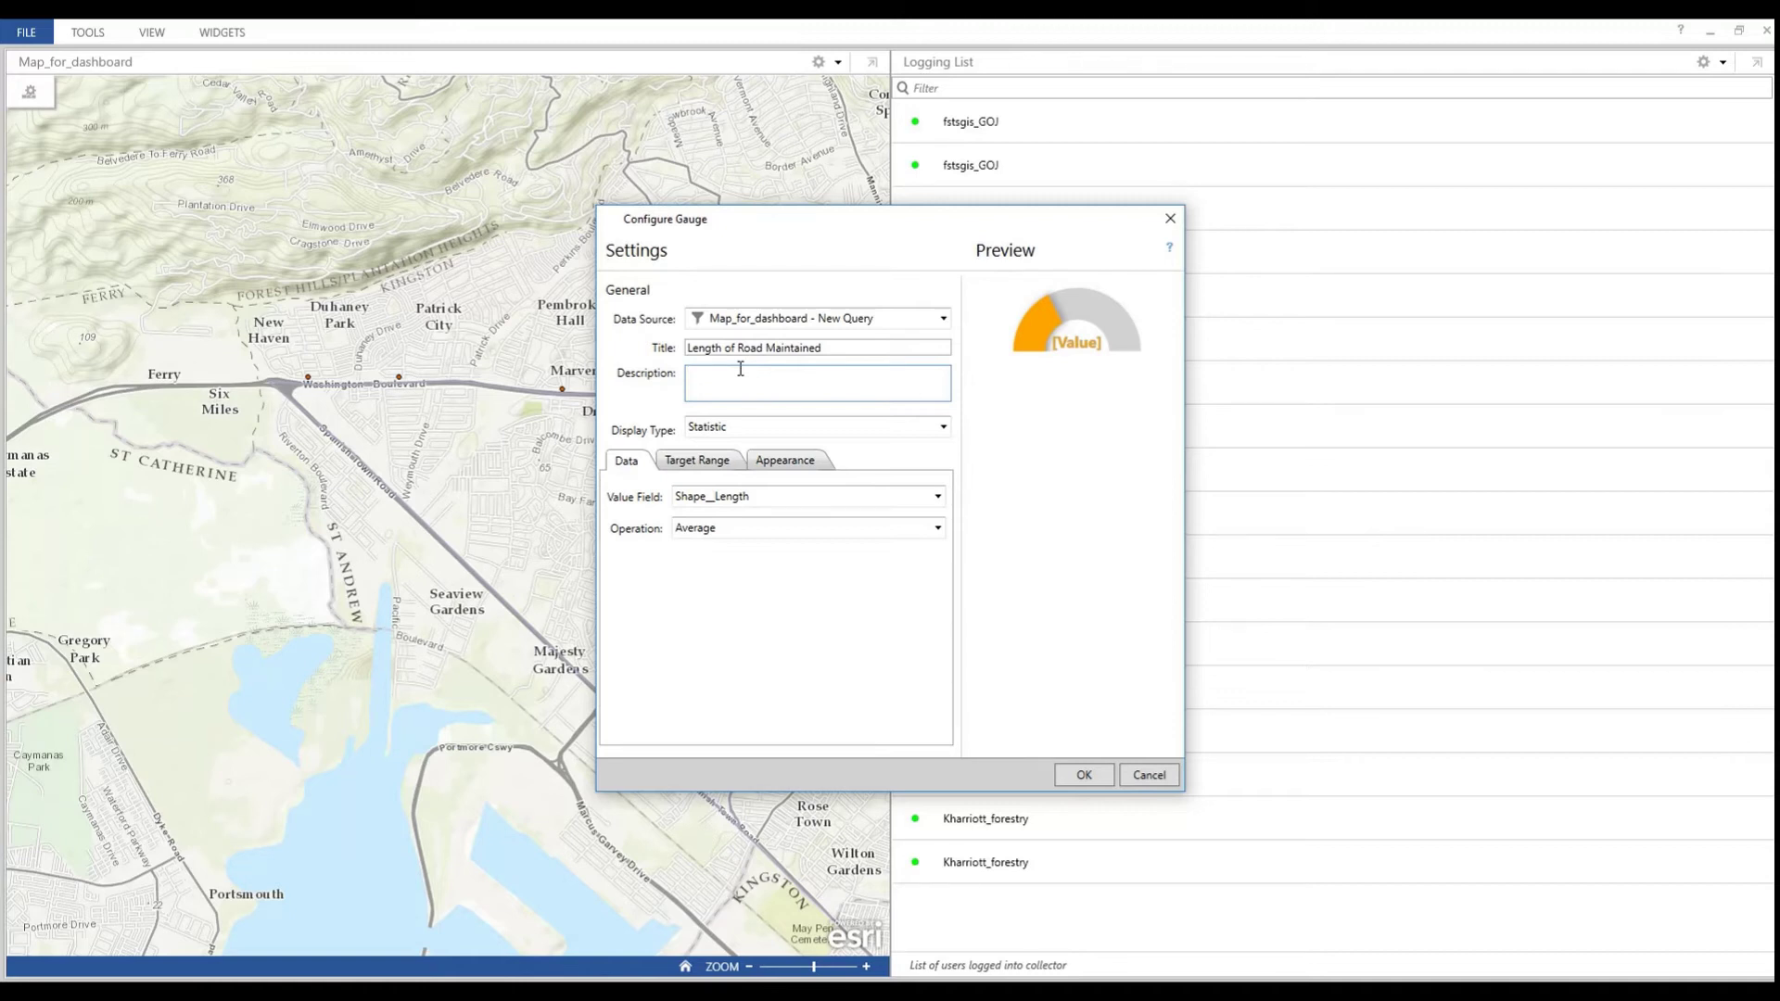
{"action": "type", "text": "Total lent"}
{"action": "key", "text": "BackSpace"}
{"action": "type", "text": "gth"}
{"action": "type", "text": " (in"}
{"action": "type", "text": " m"}
{"action": "type", "text": "M) for roadway maintained after January 1, 2015. In compli"}
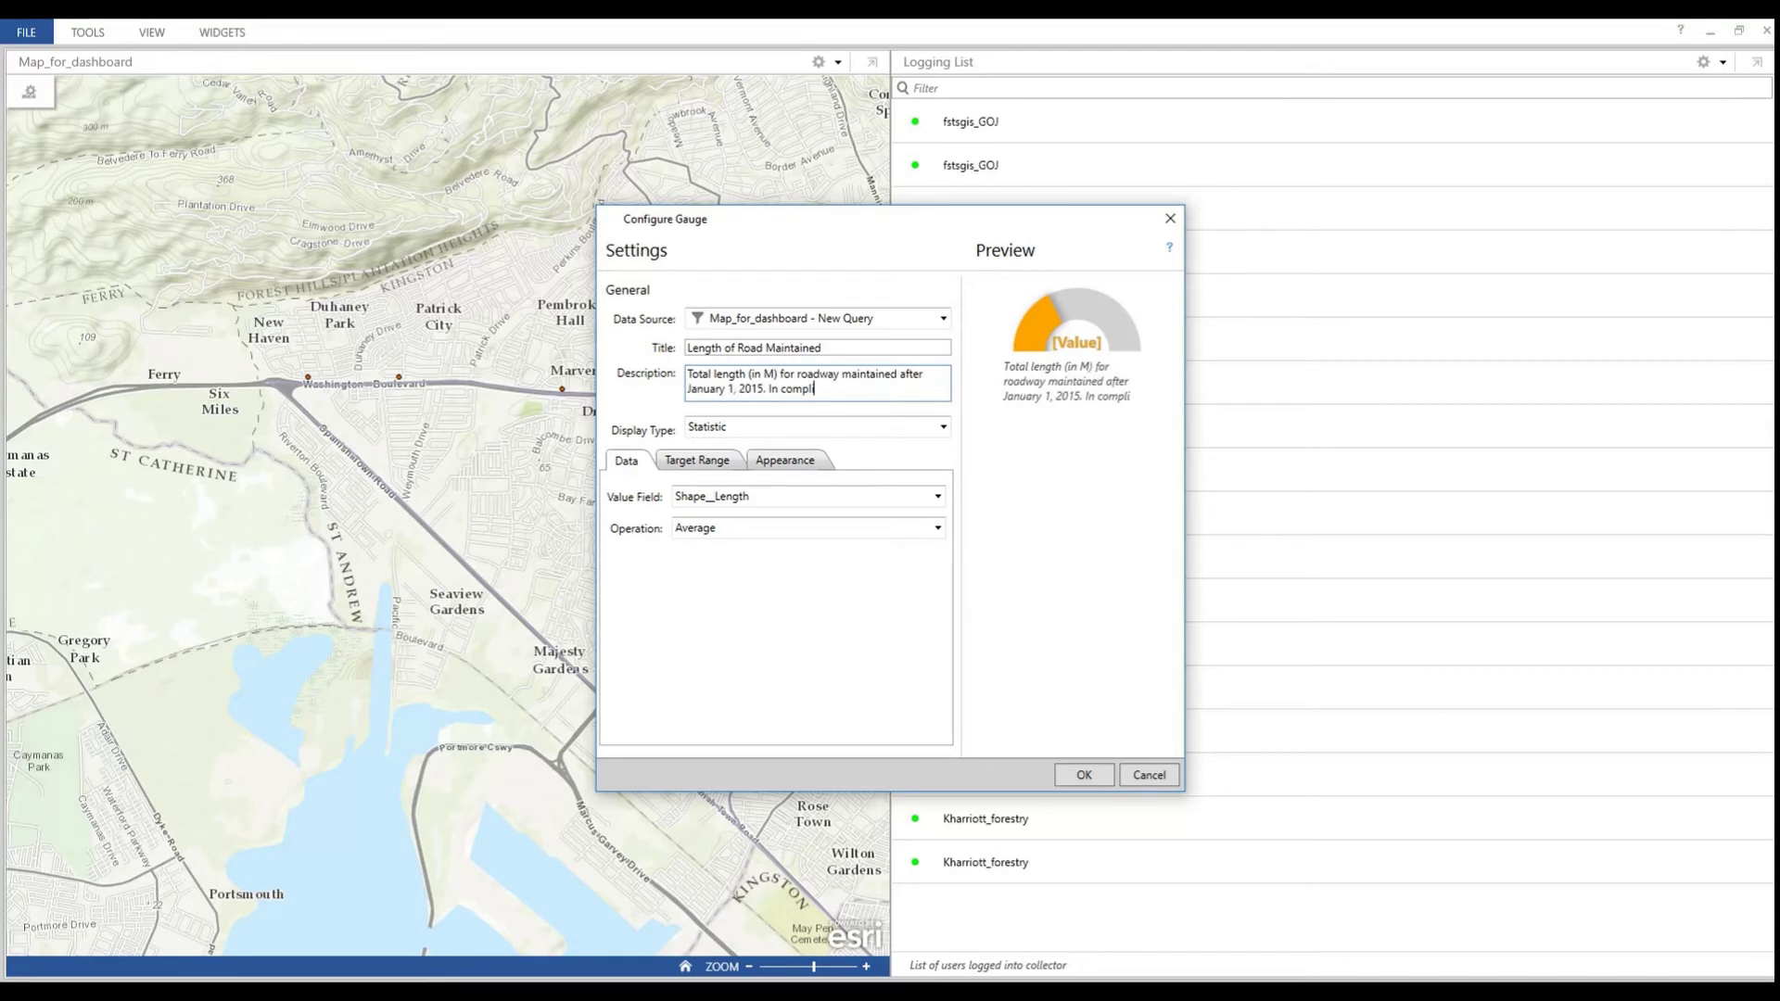
{"action": "type", "text": "an"}
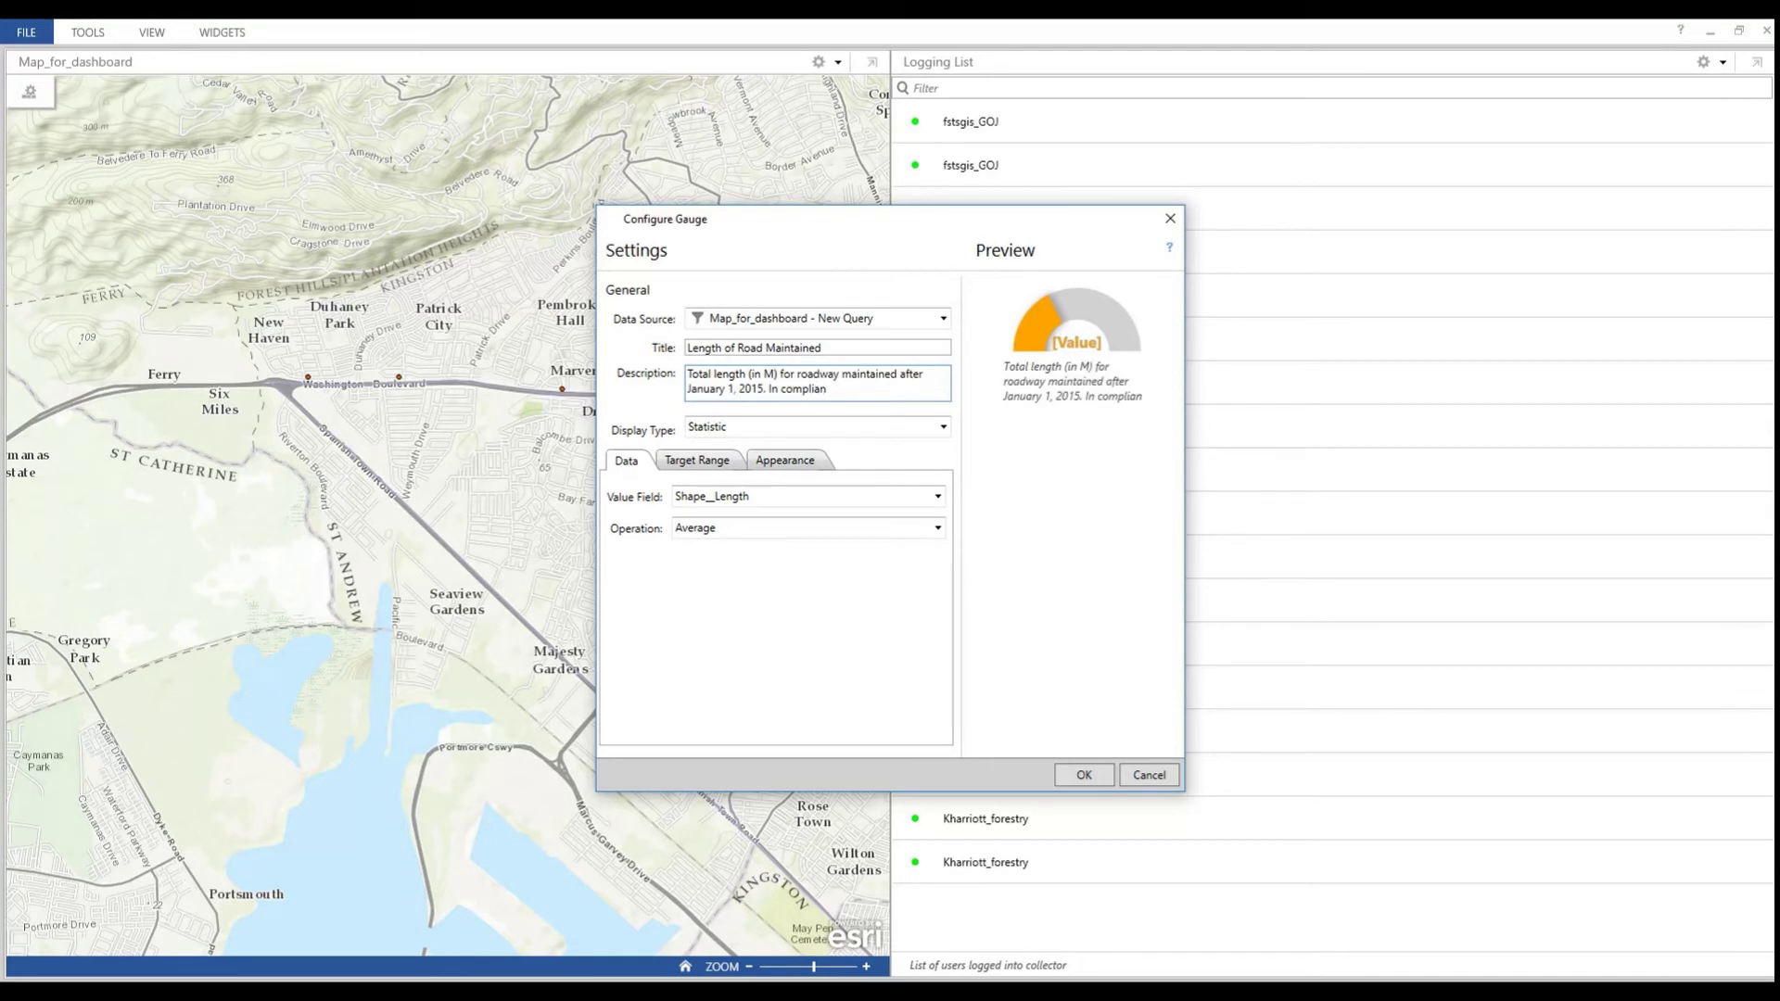
{"action": "type", "text": "ce with 2020"}
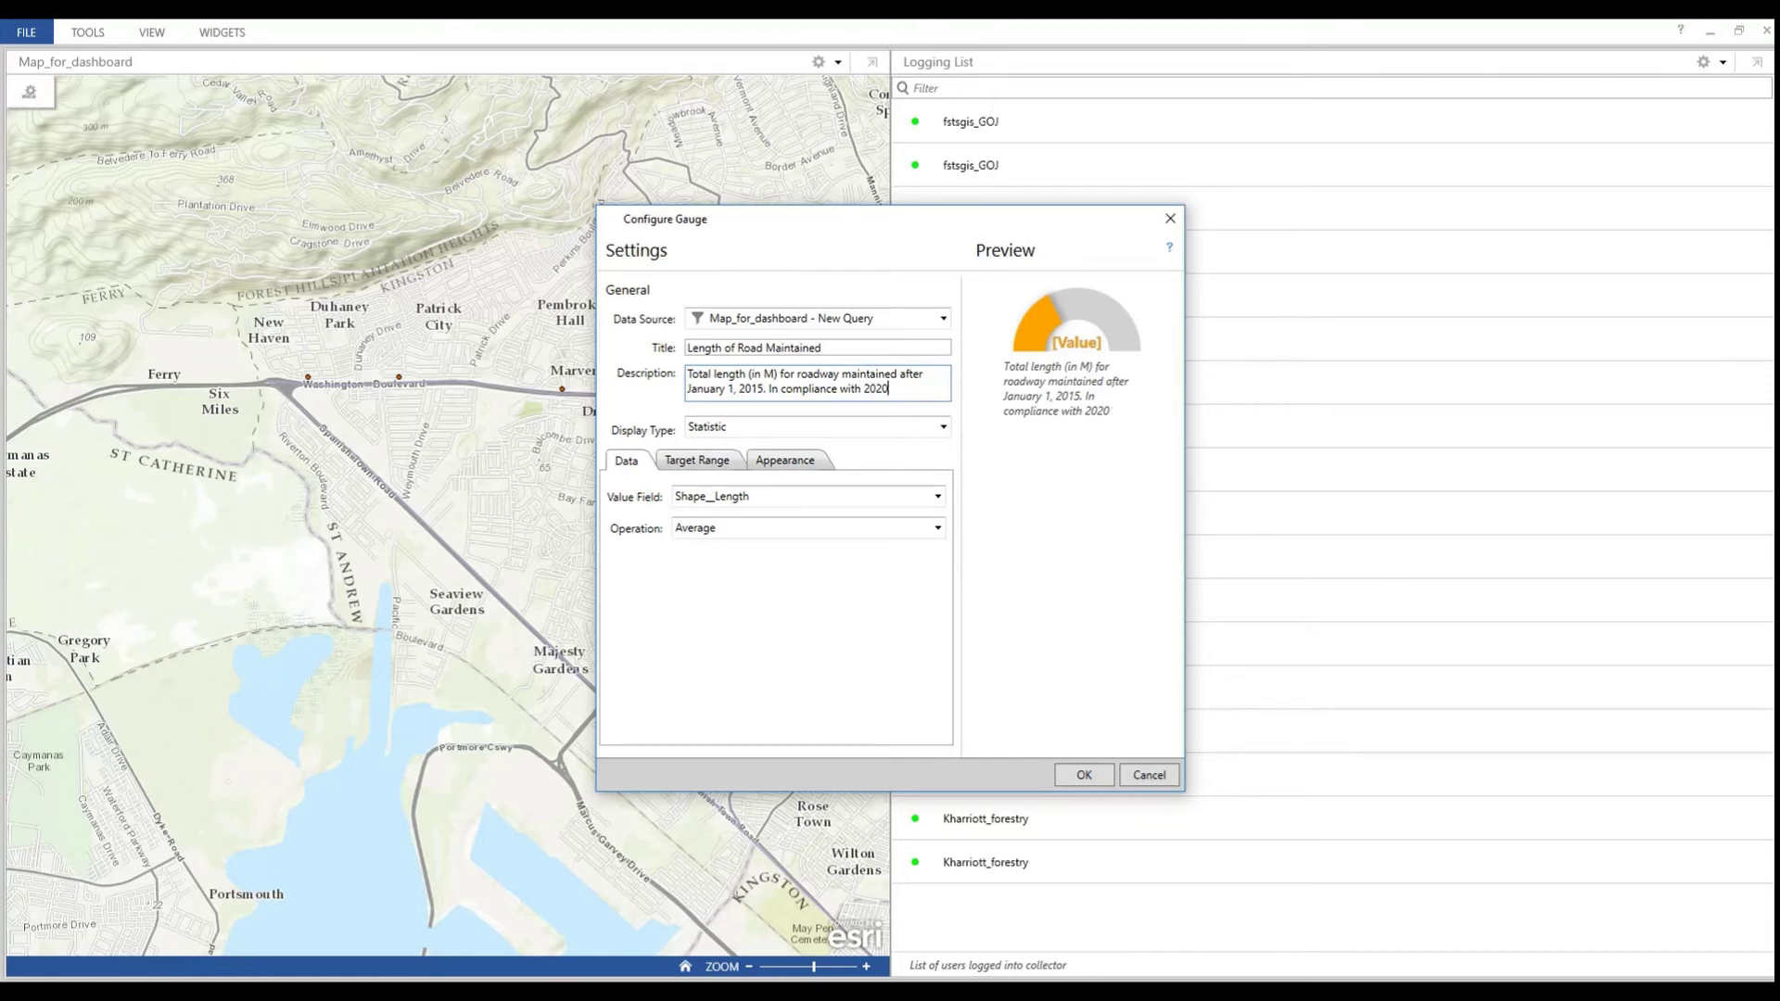
{"action": "type", "text": " target of 50000"}
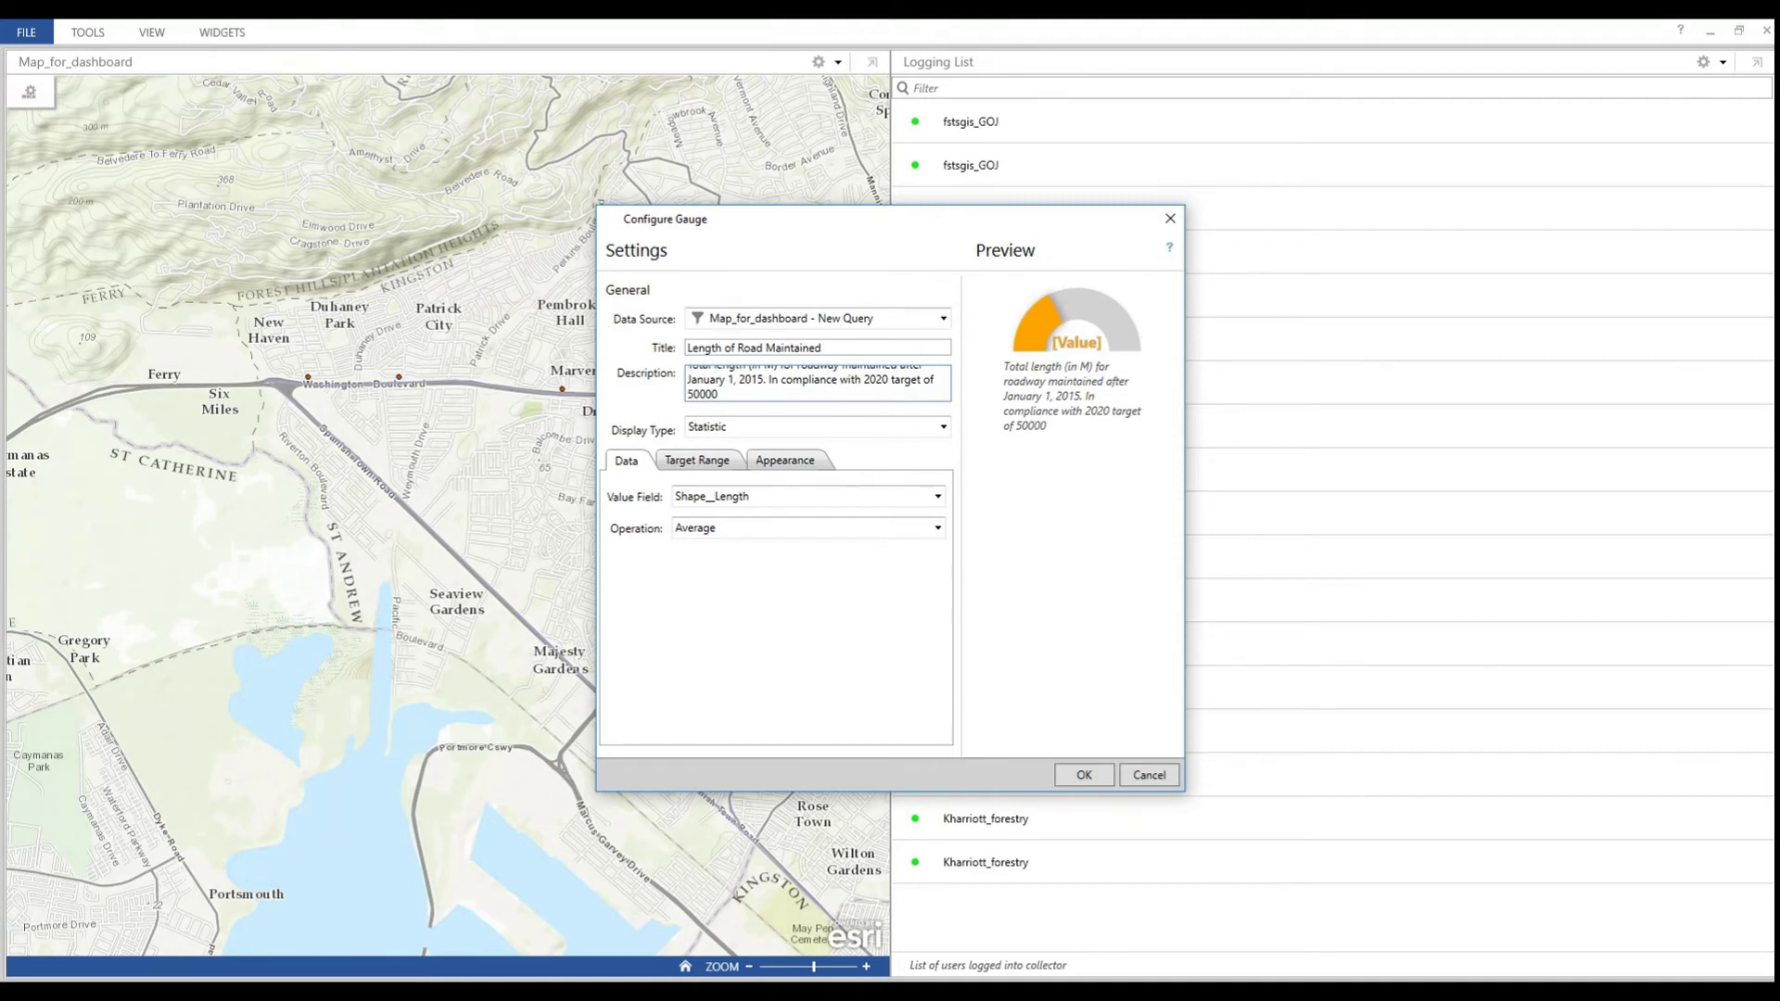
{"action": "type", "text": "m"}
{"action": "type", "text": "maintained"}
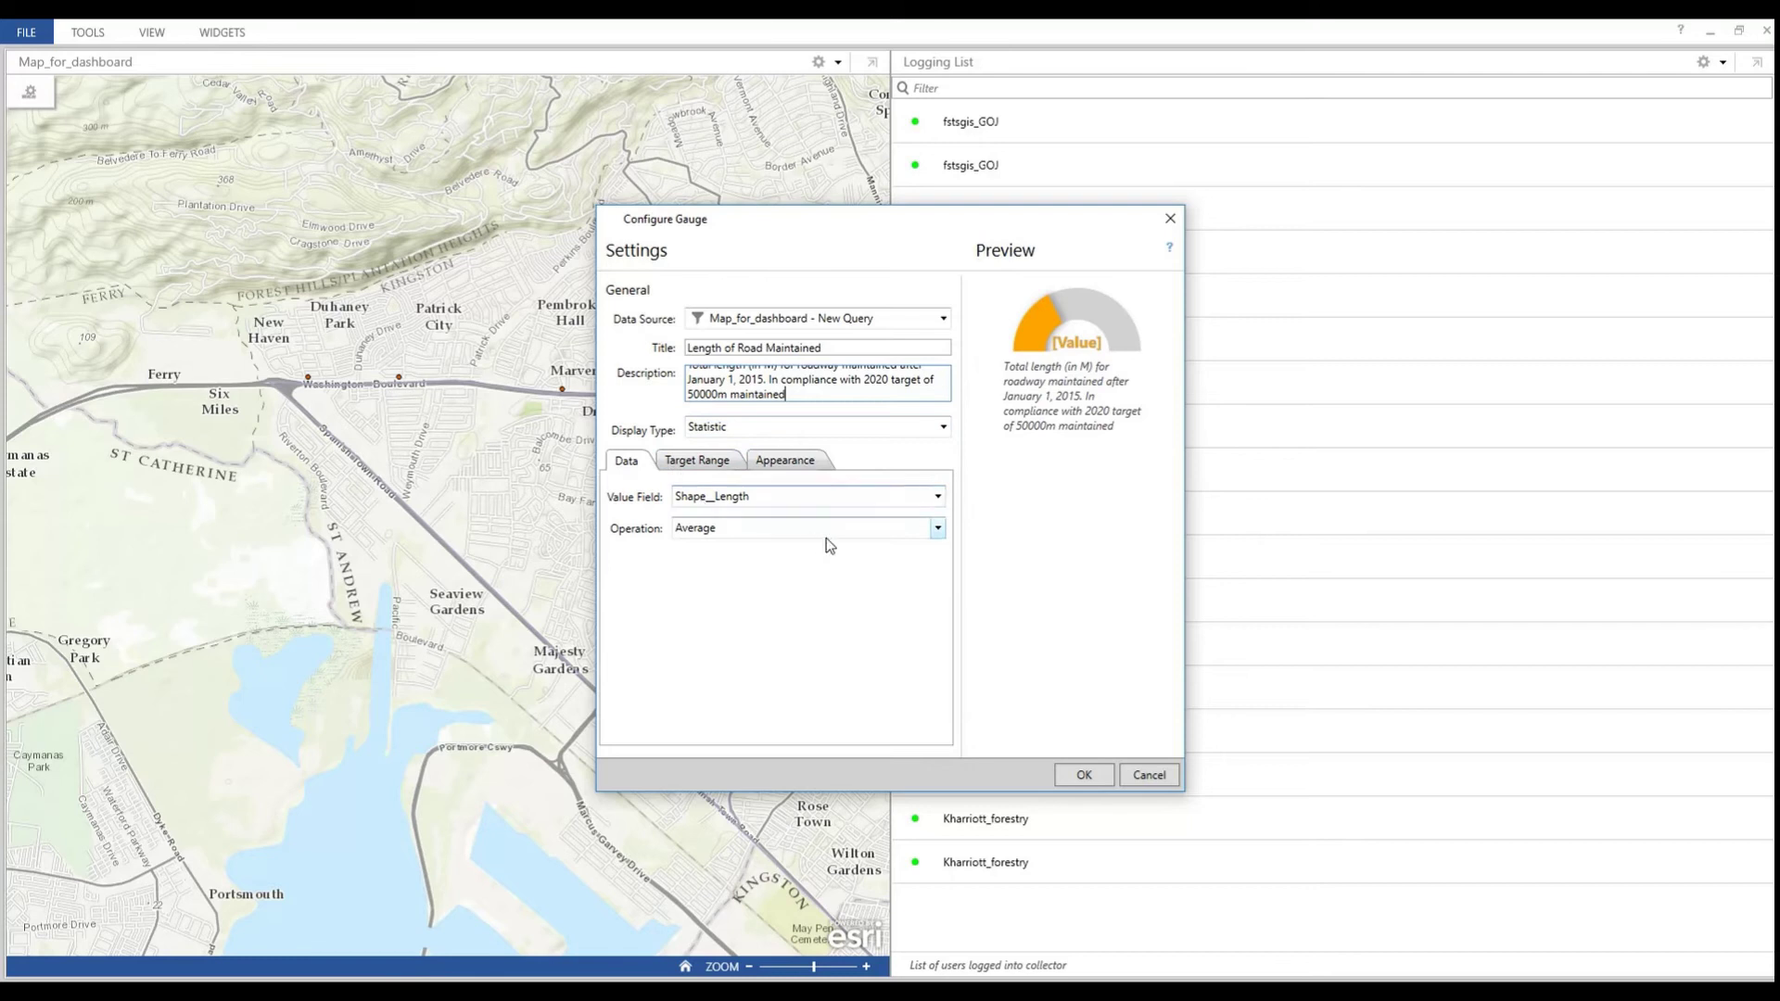
{"action": "left_click", "coordinate": [937, 531]}
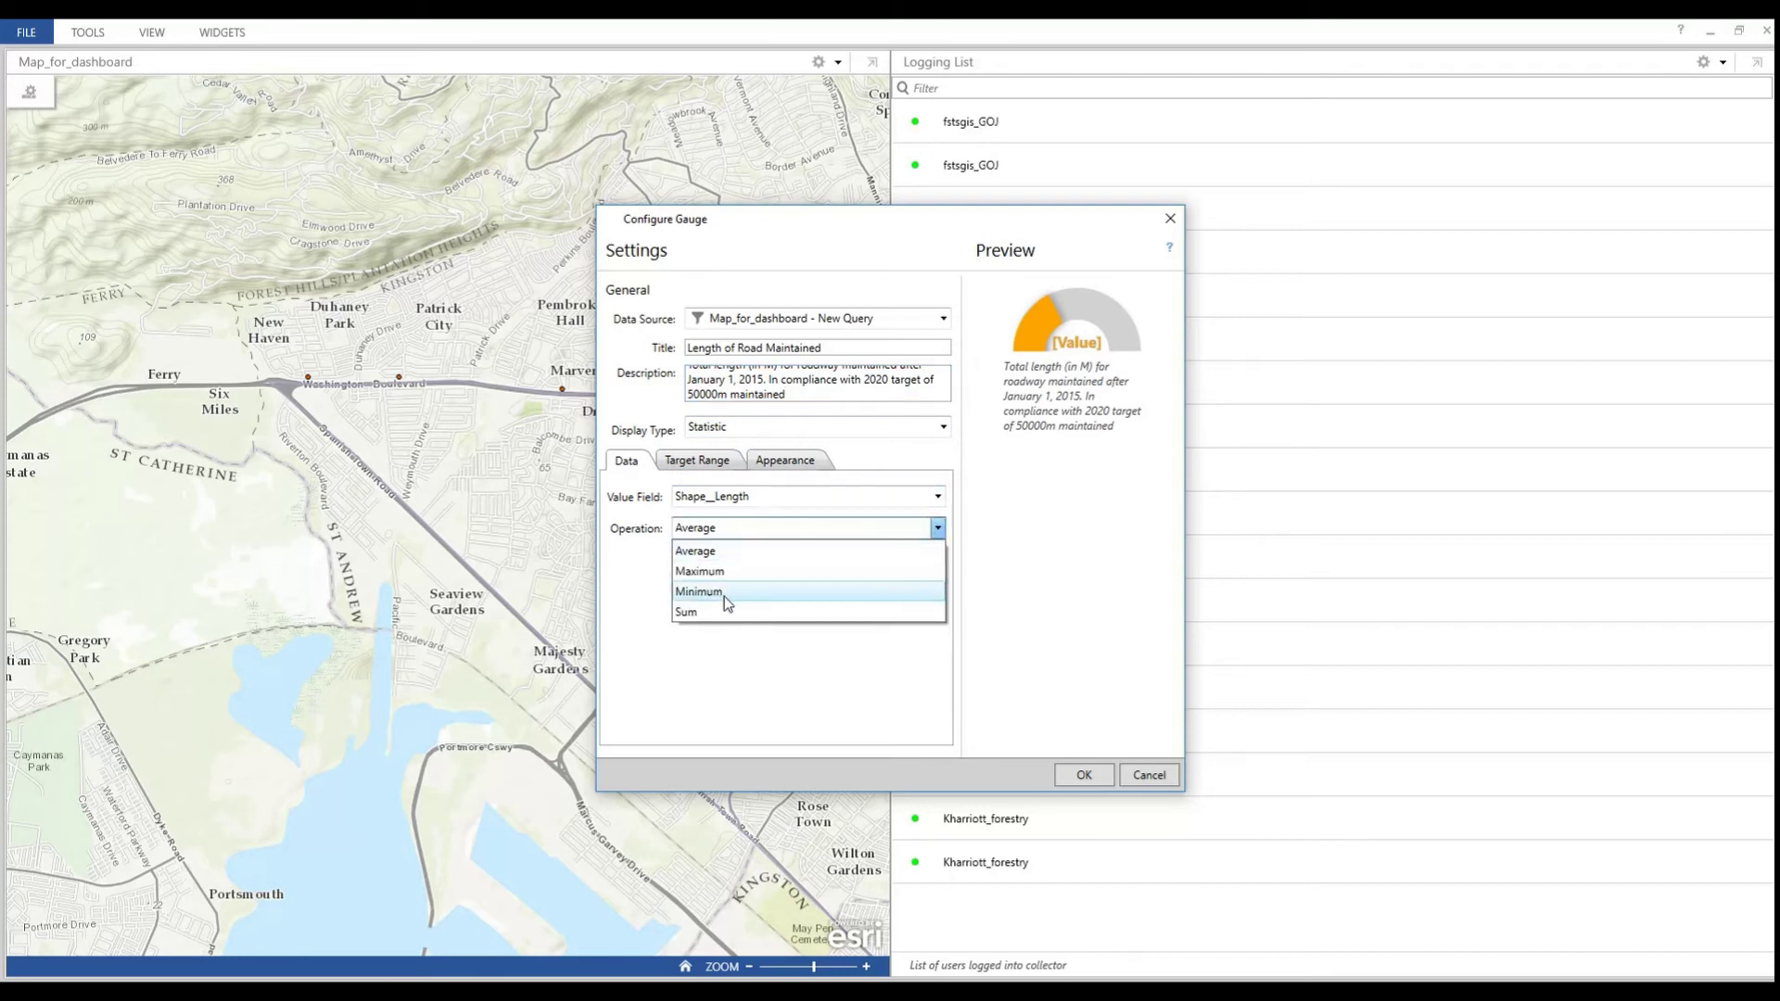
{"action": "left_click", "coordinate": [690, 612]}
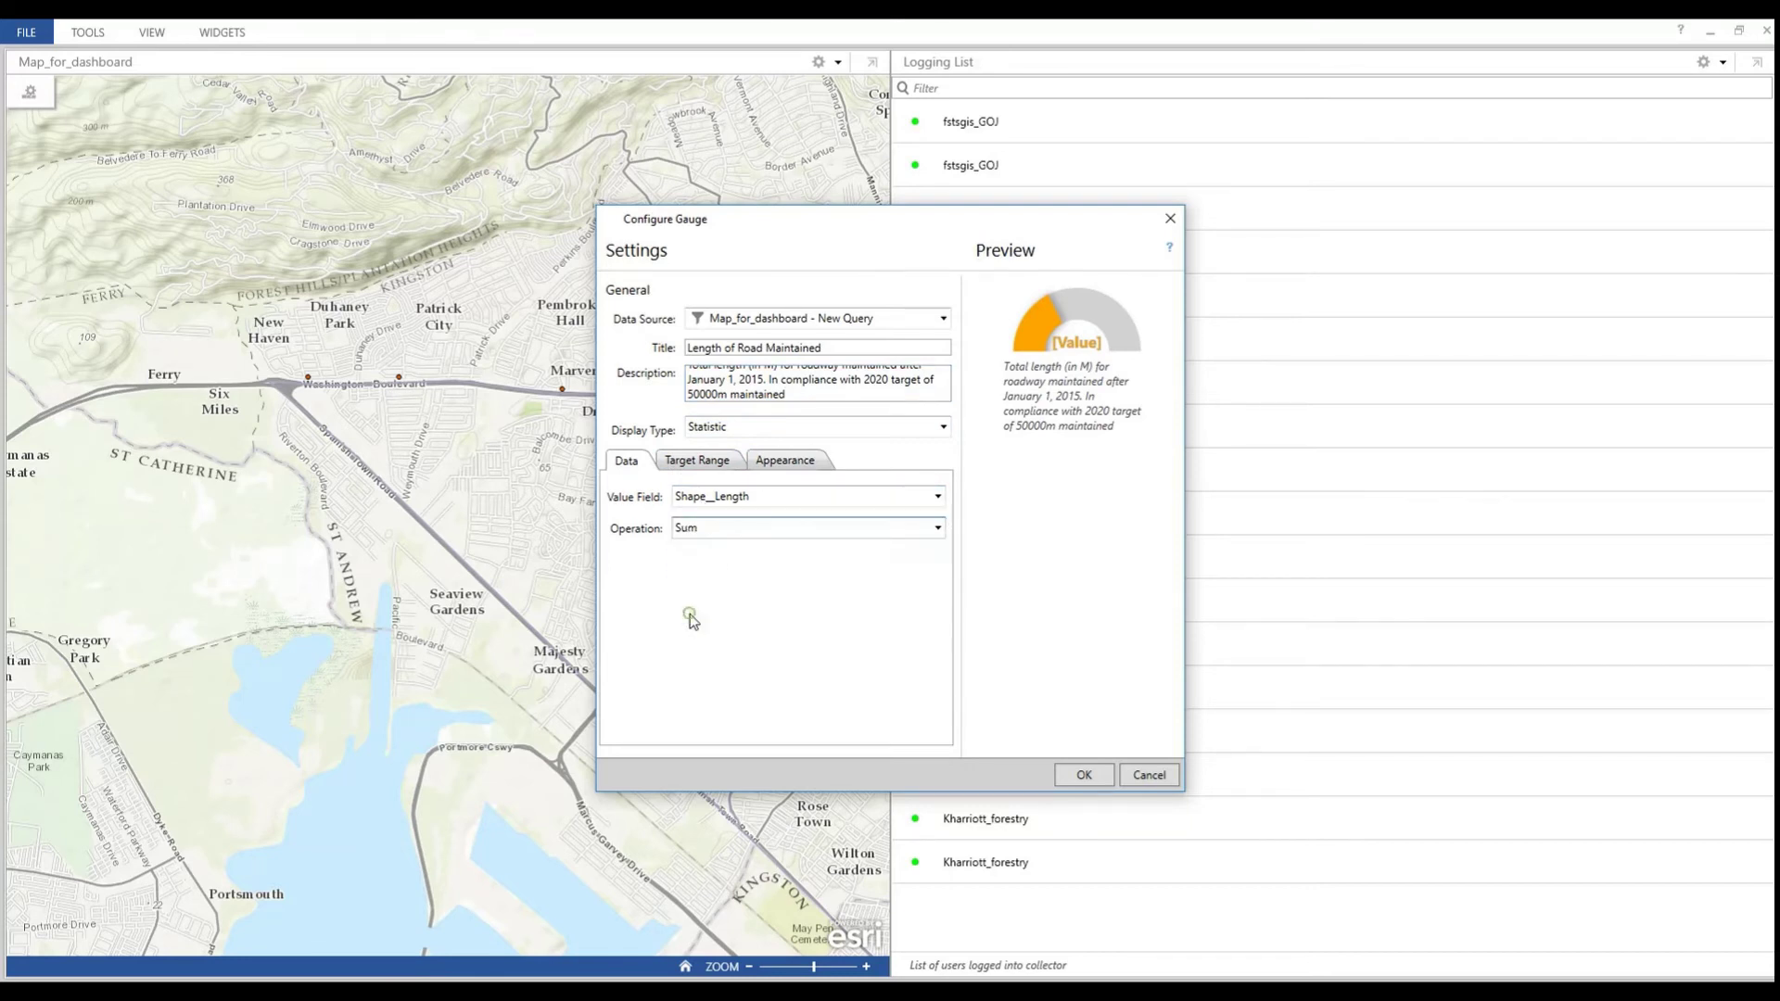
- Set the gauge's target range maximum to 50000 with a 30000 threshold and apply it
{"action": "left_click", "coordinate": [712, 463]}
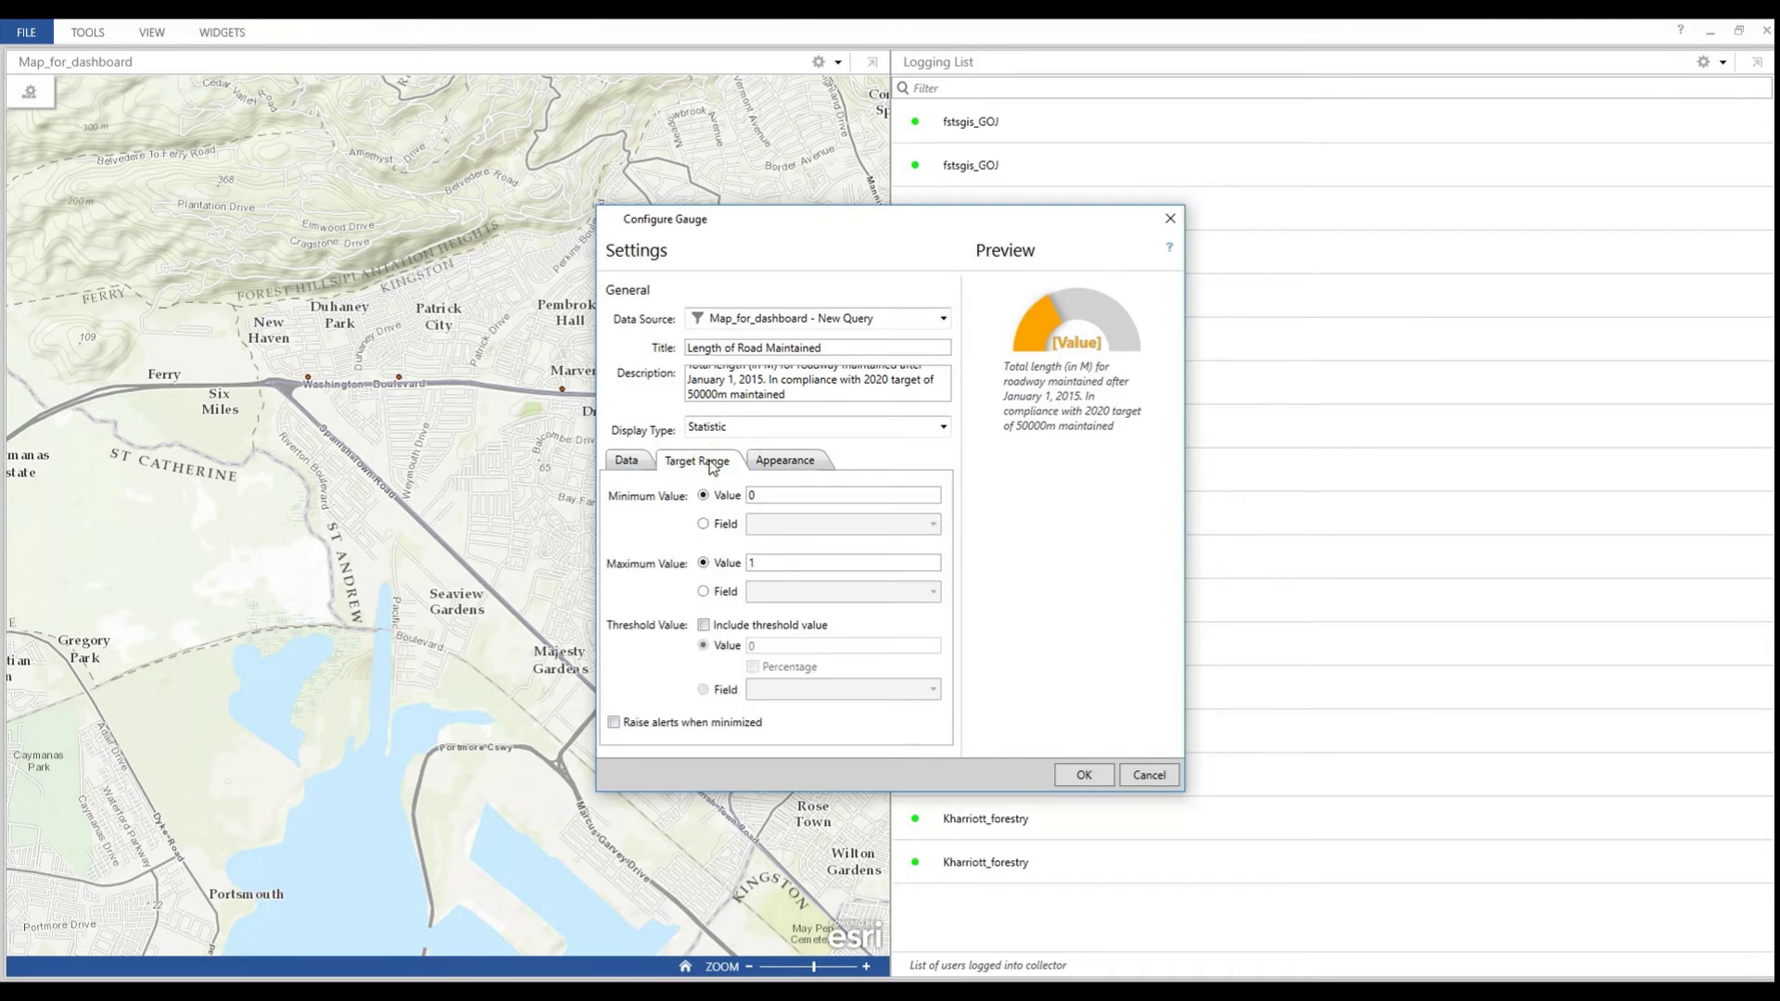
{"action": "left_click", "coordinate": [761, 563]}
{"action": "left_click_drag", "start_coordinate": [761, 563], "coordinate": [737, 569]}
{"action": "type", "text": "50000"}
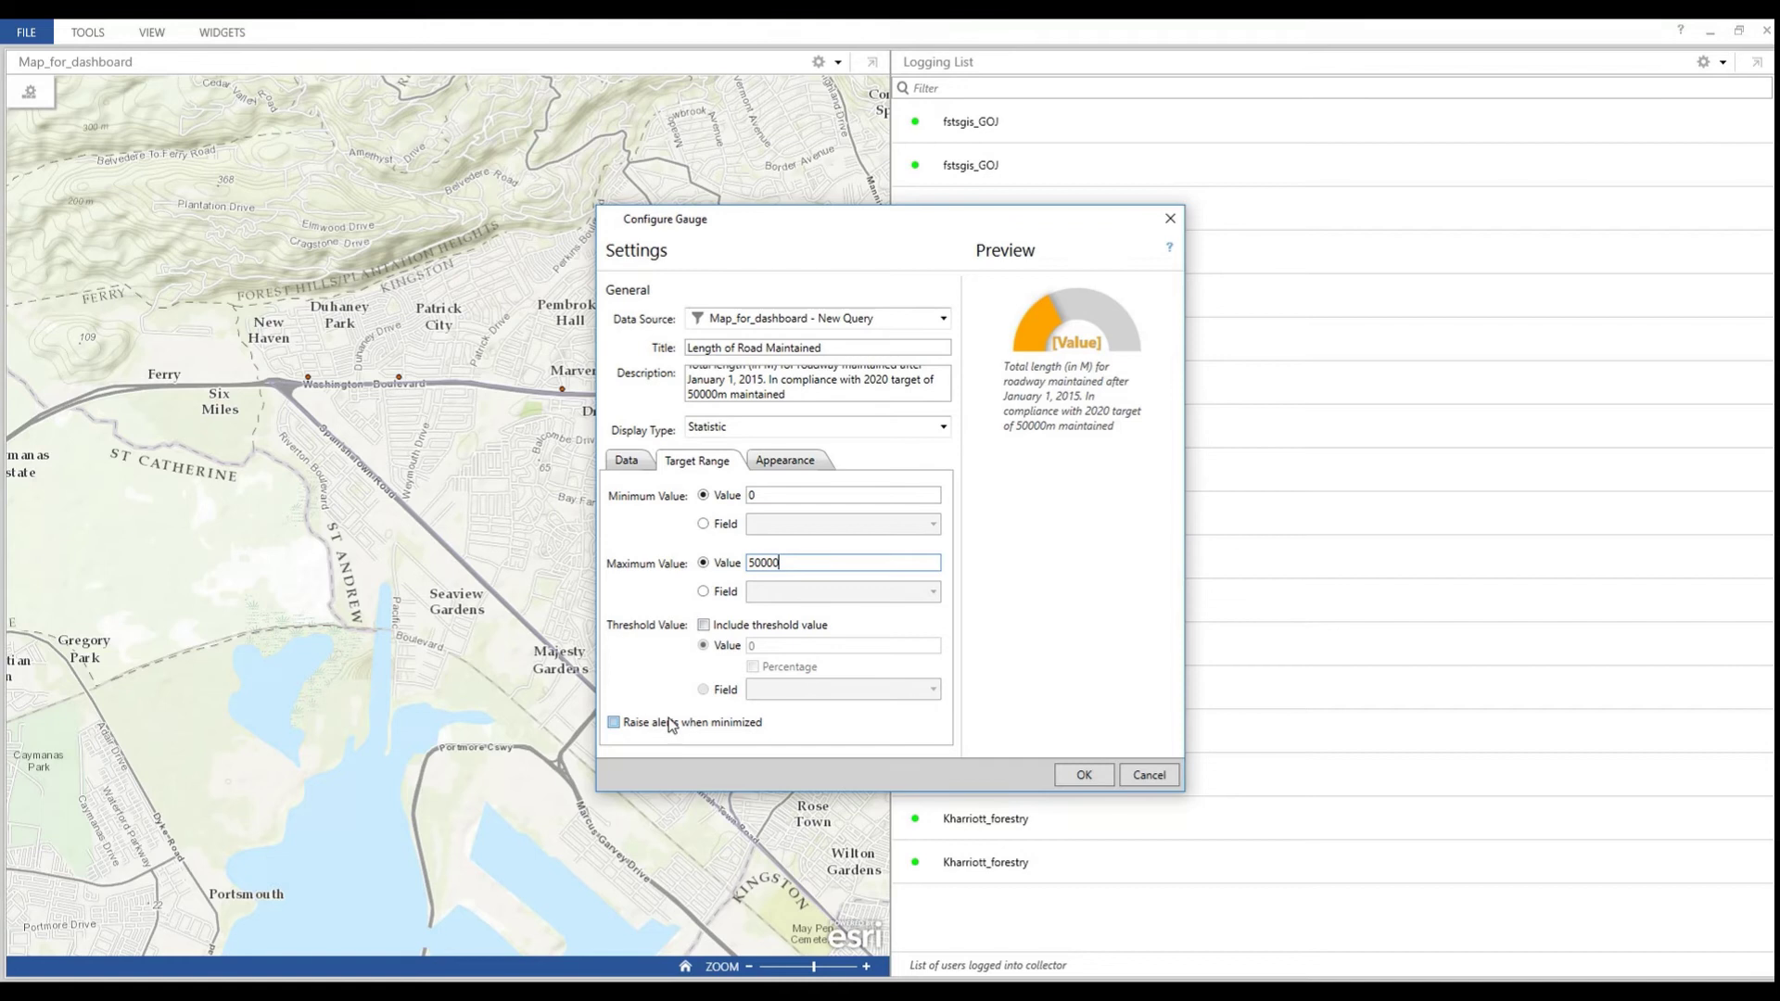
{"action": "left_click", "coordinate": [704, 627]}
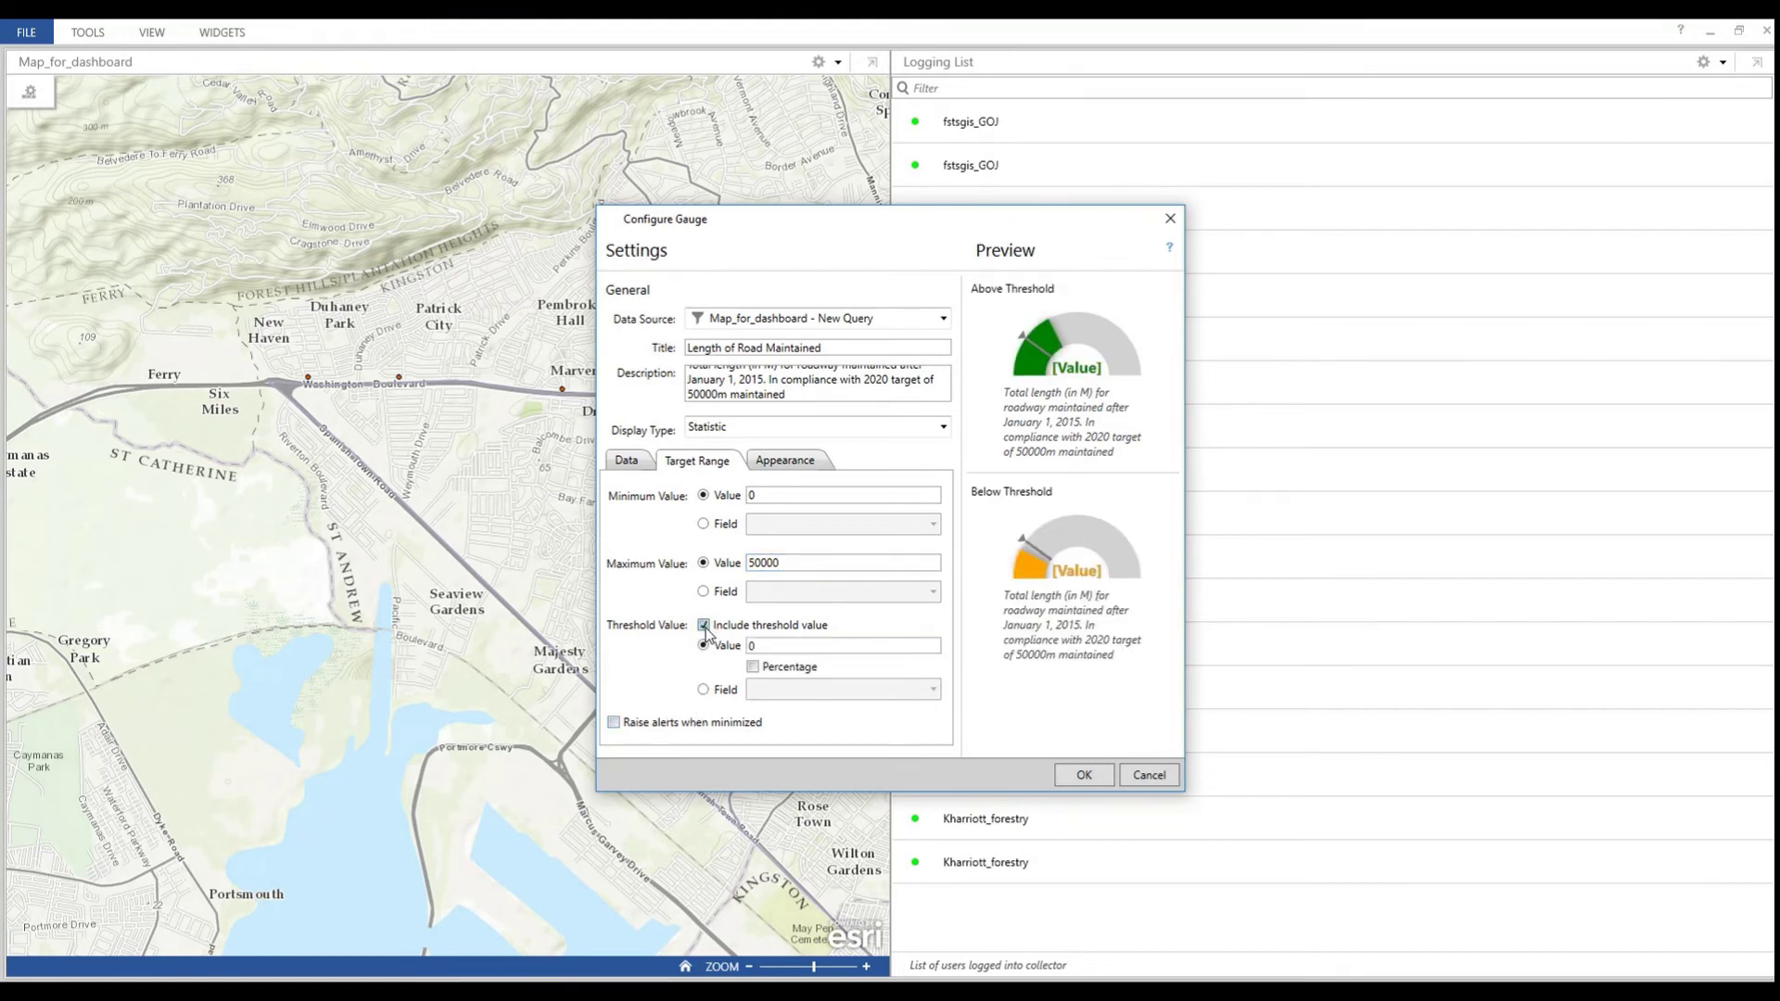
{"action": "double_click", "coordinate": [767, 647]}
{"action": "type", "text": "30000"}
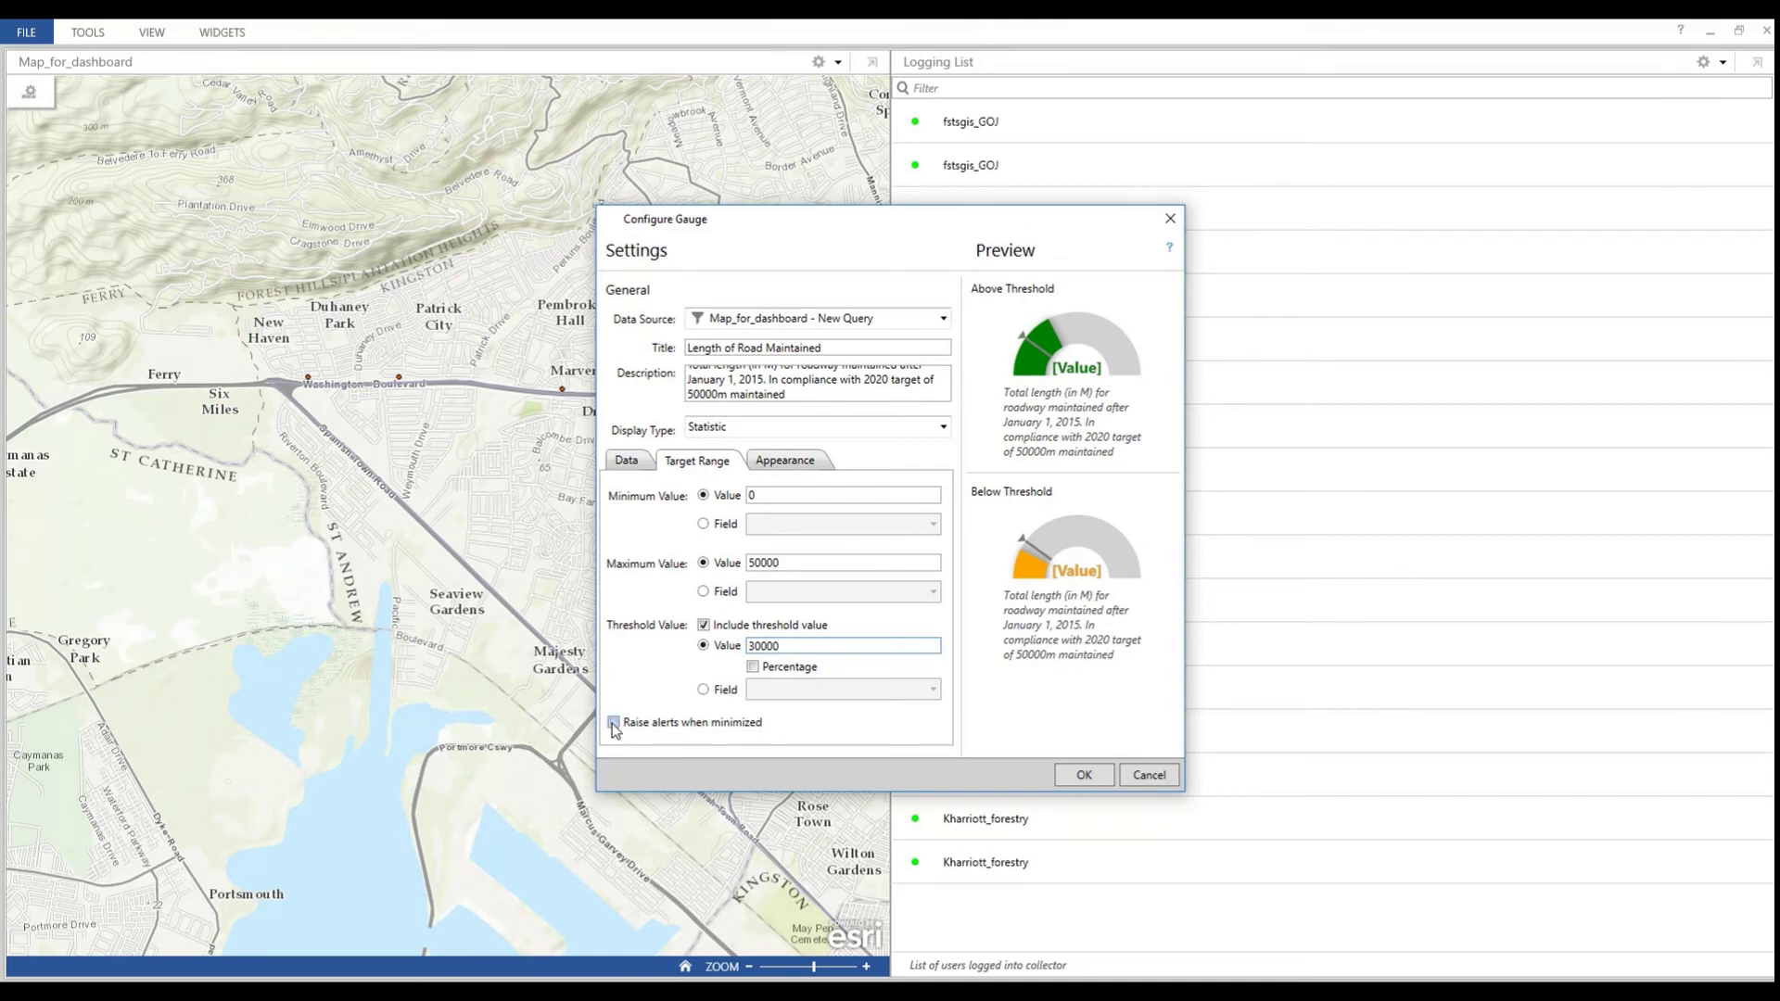
{"action": "left_click", "coordinate": [1082, 777]}
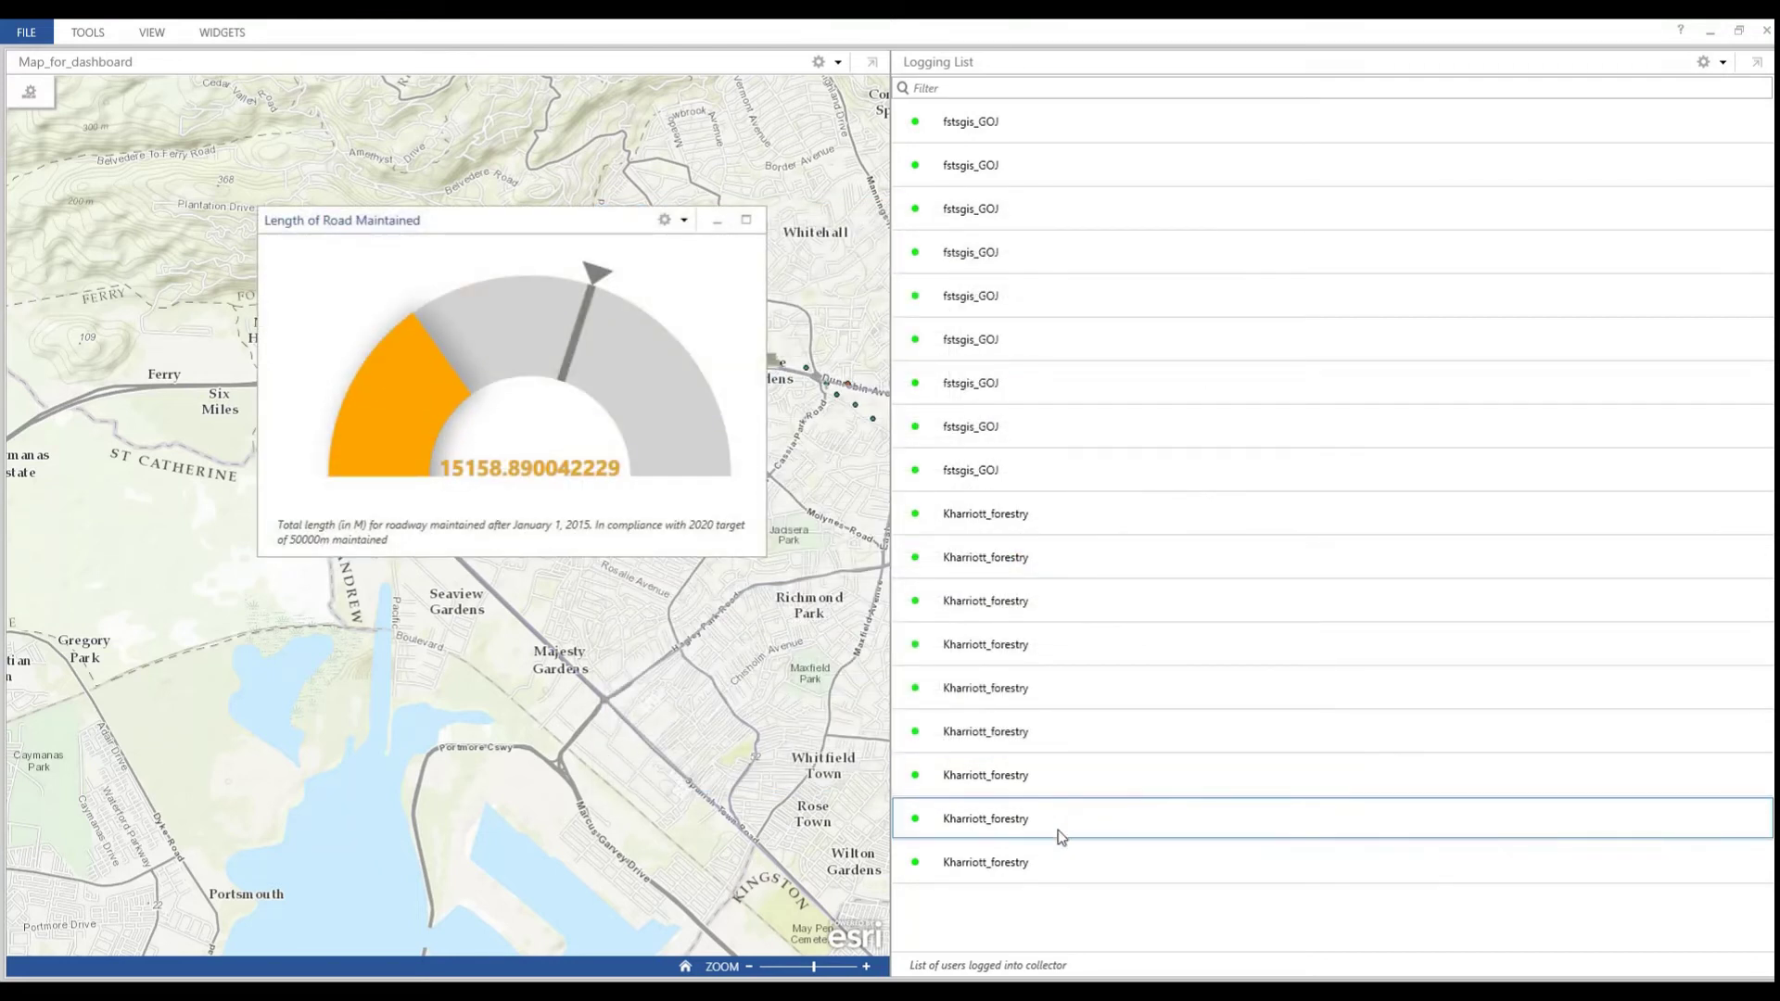
- Try lowering the gauge threshold to 10000
{"action": "mouse_move", "coordinate": [576, 332]}
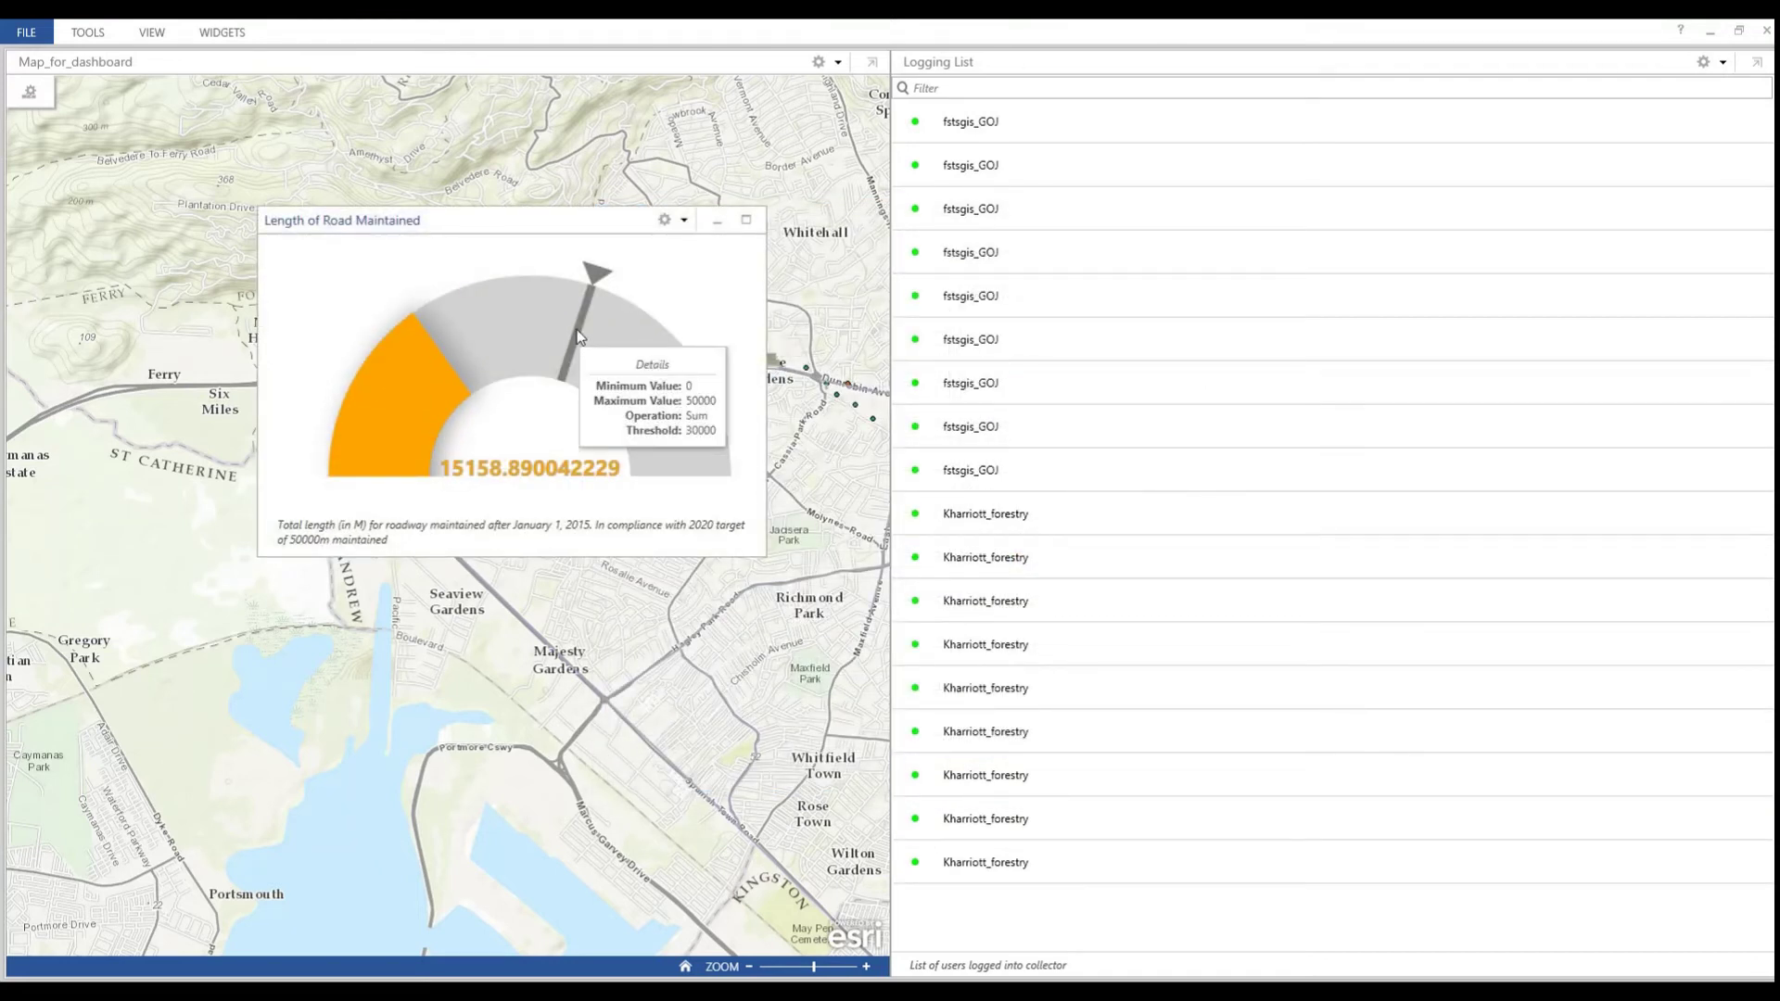
{"action": "left_click", "coordinate": [666, 221]}
{"action": "left_click", "coordinate": [704, 241]}
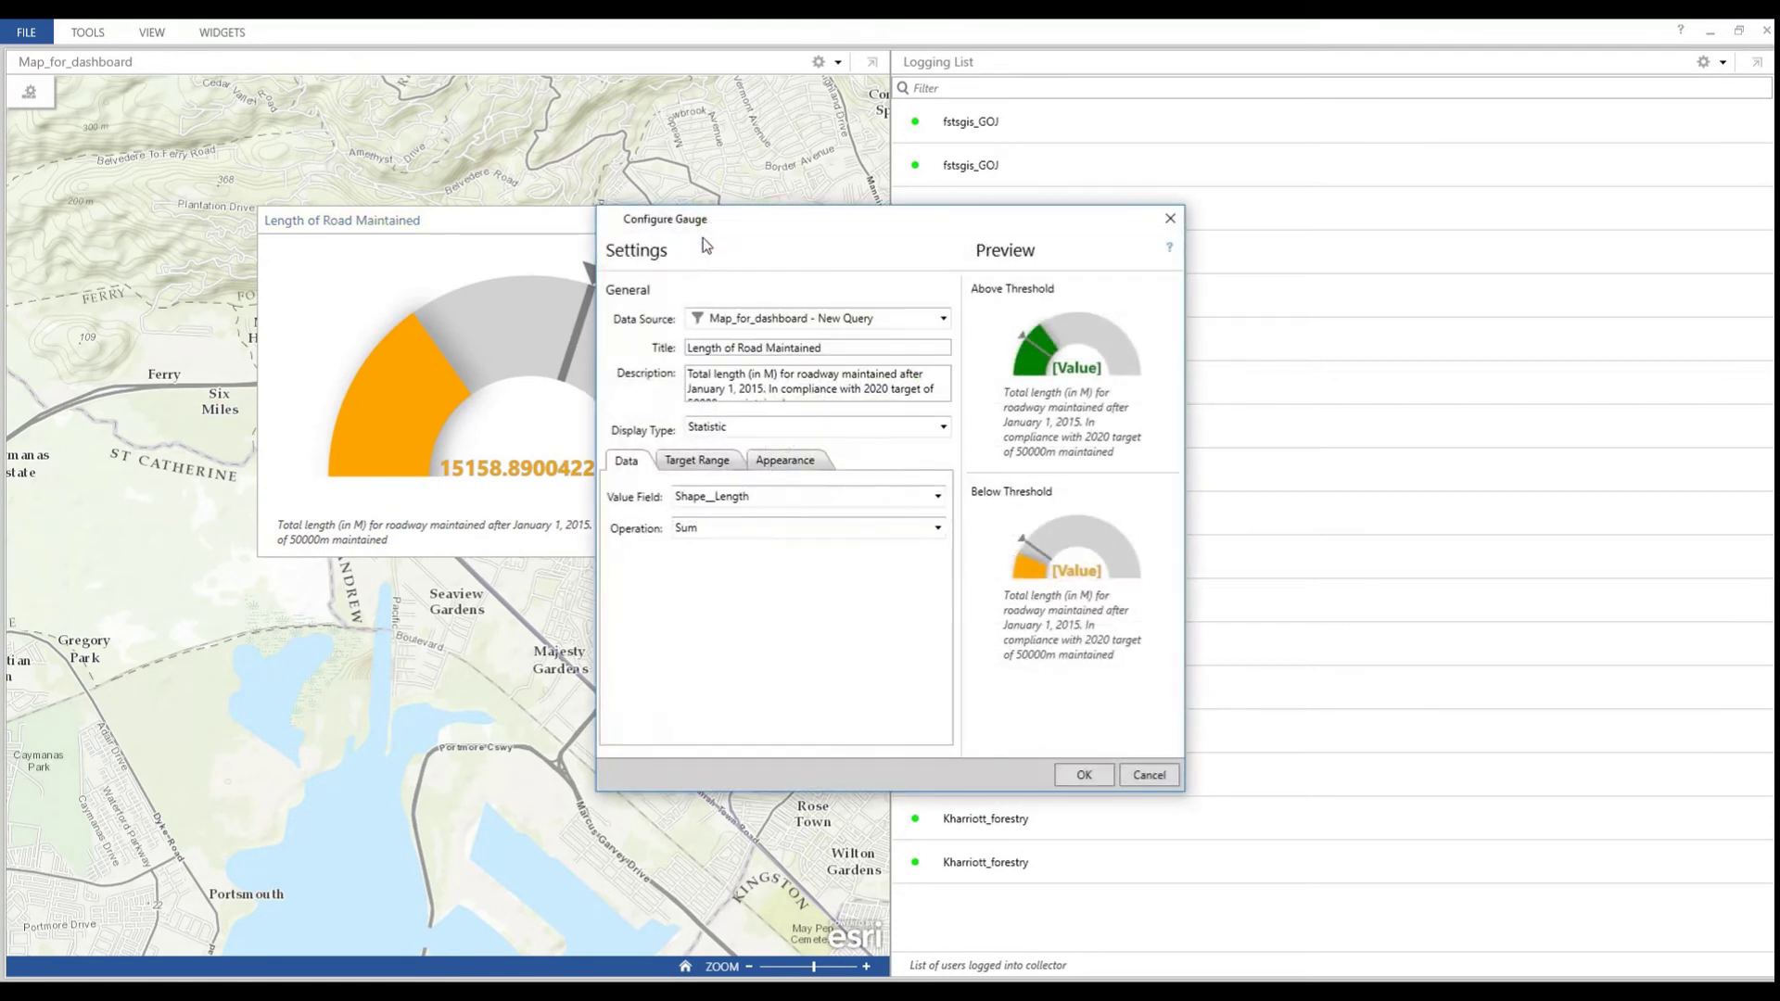
{"action": "left_click", "coordinate": [694, 464]}
{"action": "left_click", "coordinate": [756, 645]}
{"action": "key", "text": "BackSpace"}
{"action": "type", "text": "10000"}
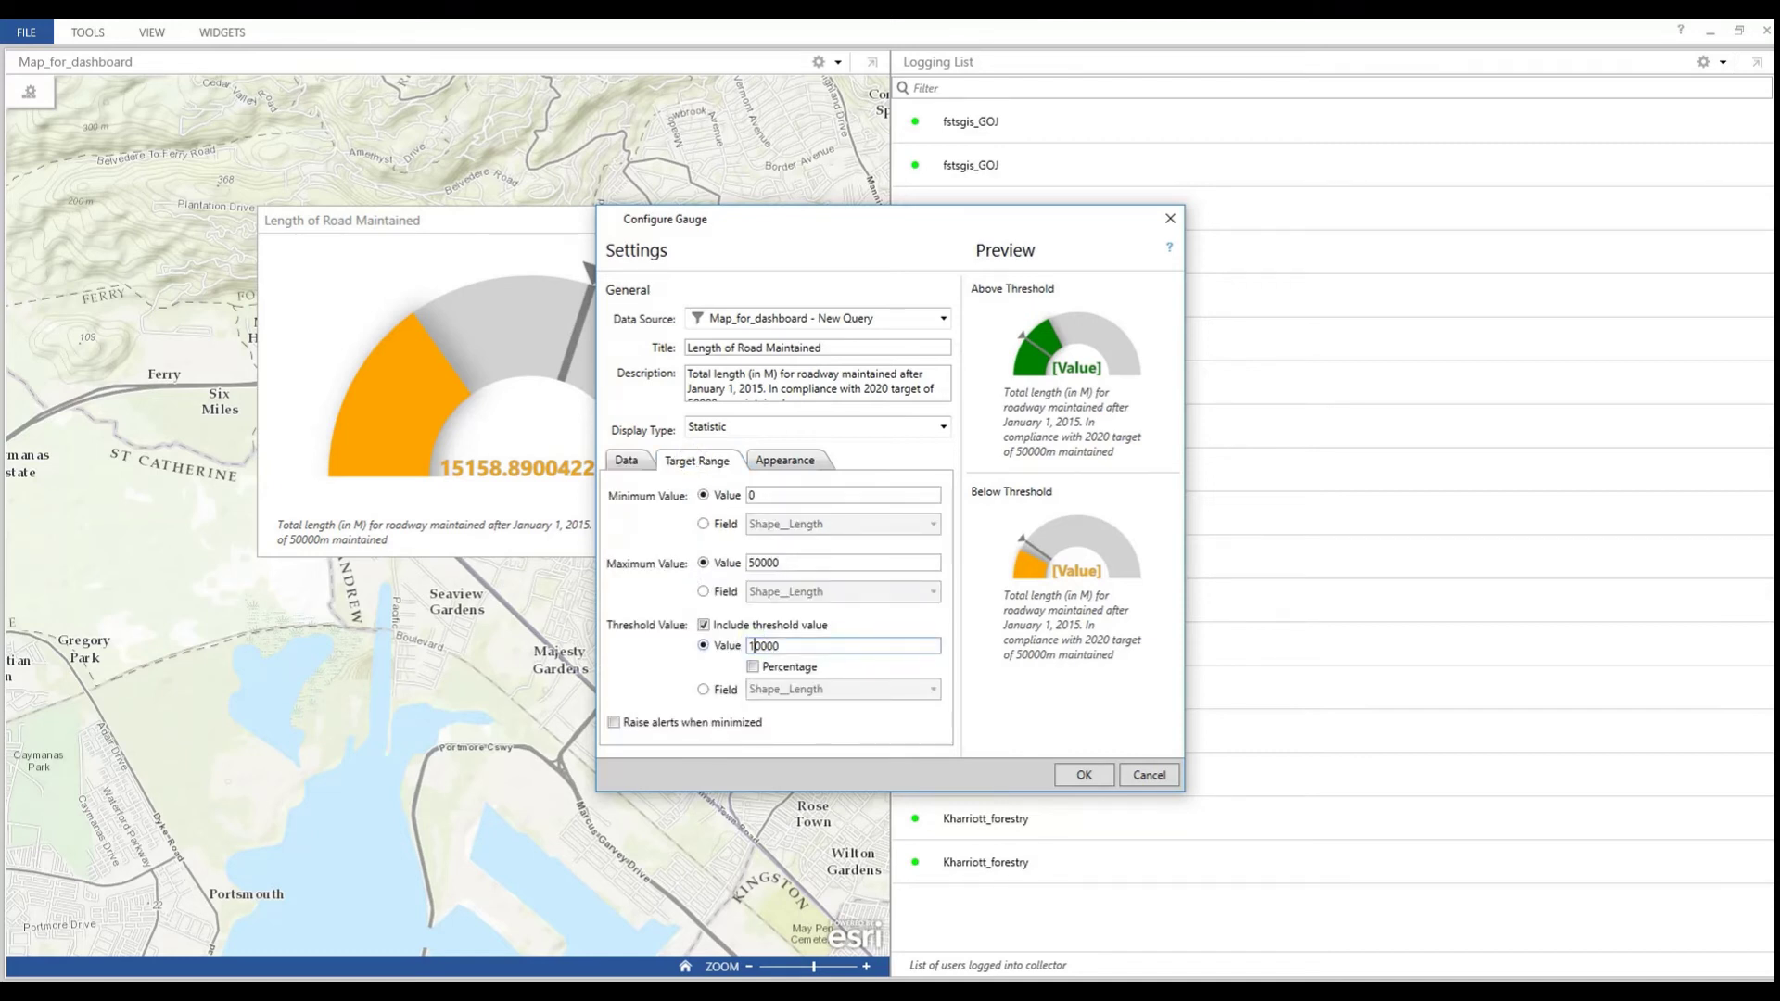
{"action": "left_click", "coordinate": [1086, 778]}
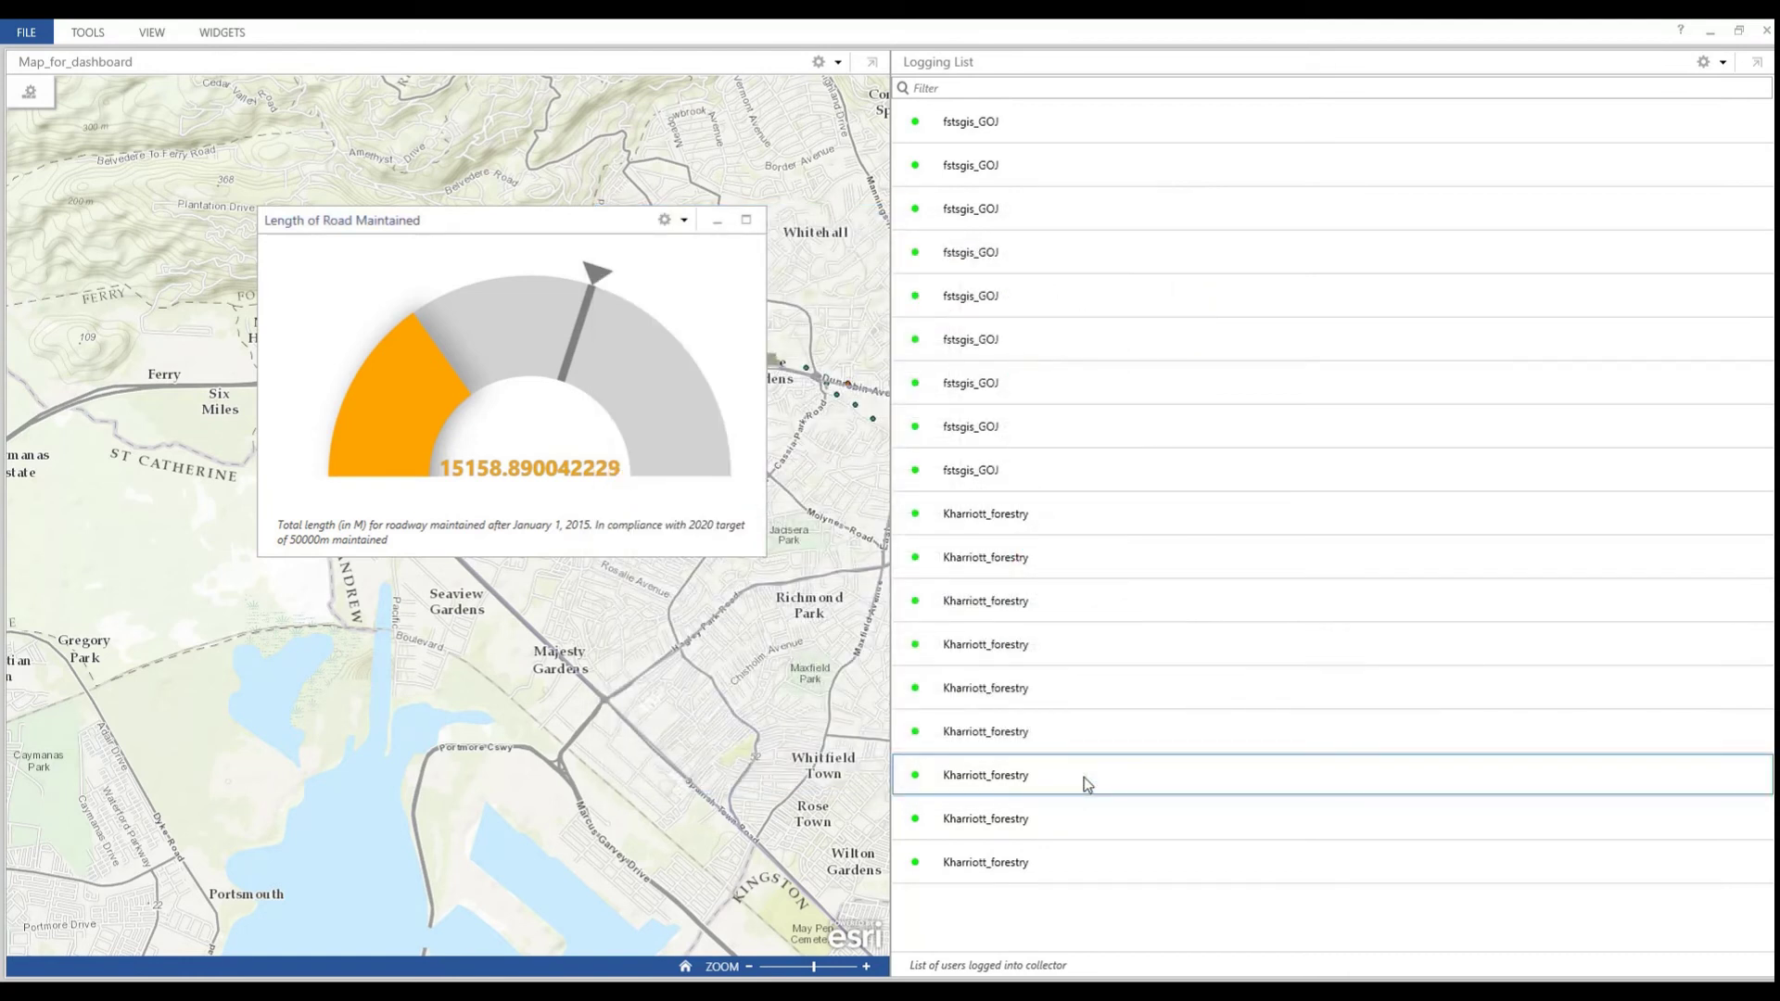
- Restore the 30000 threshold and dock the gauge beneath the Logging List
{"action": "mouse_move", "coordinate": [582, 381]}
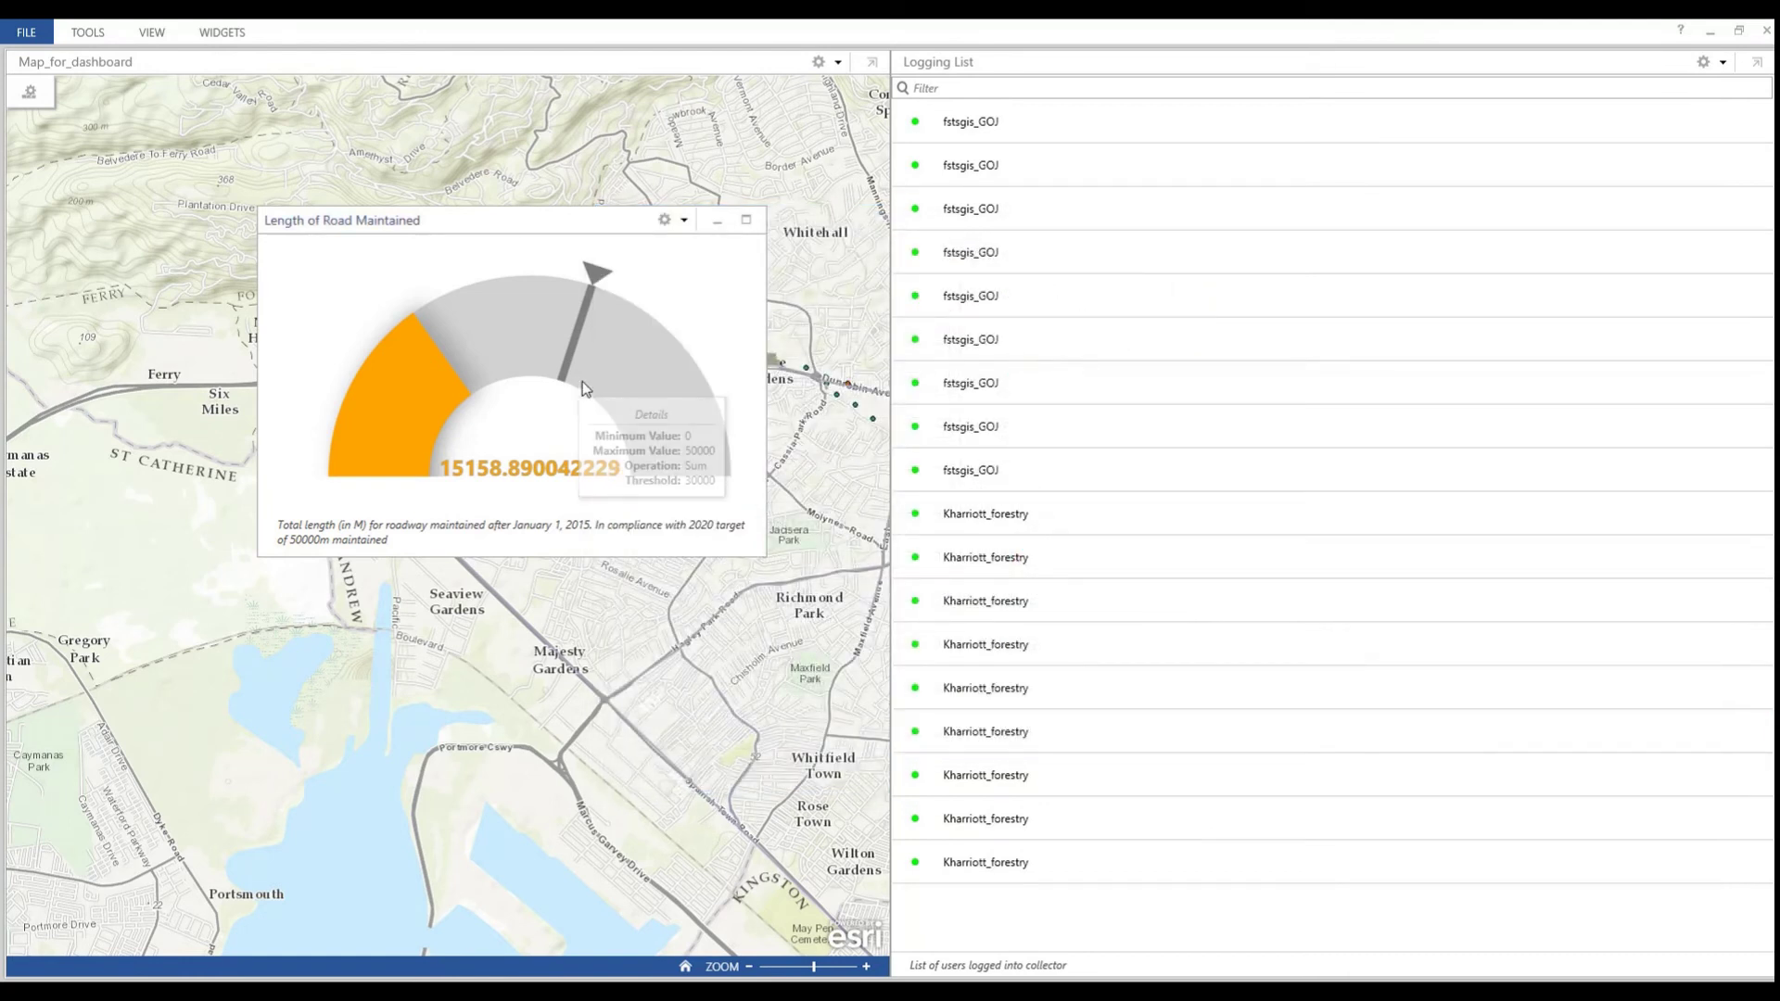
{"action": "left_click", "coordinate": [670, 225]}
{"action": "left_click", "coordinate": [719, 240]}
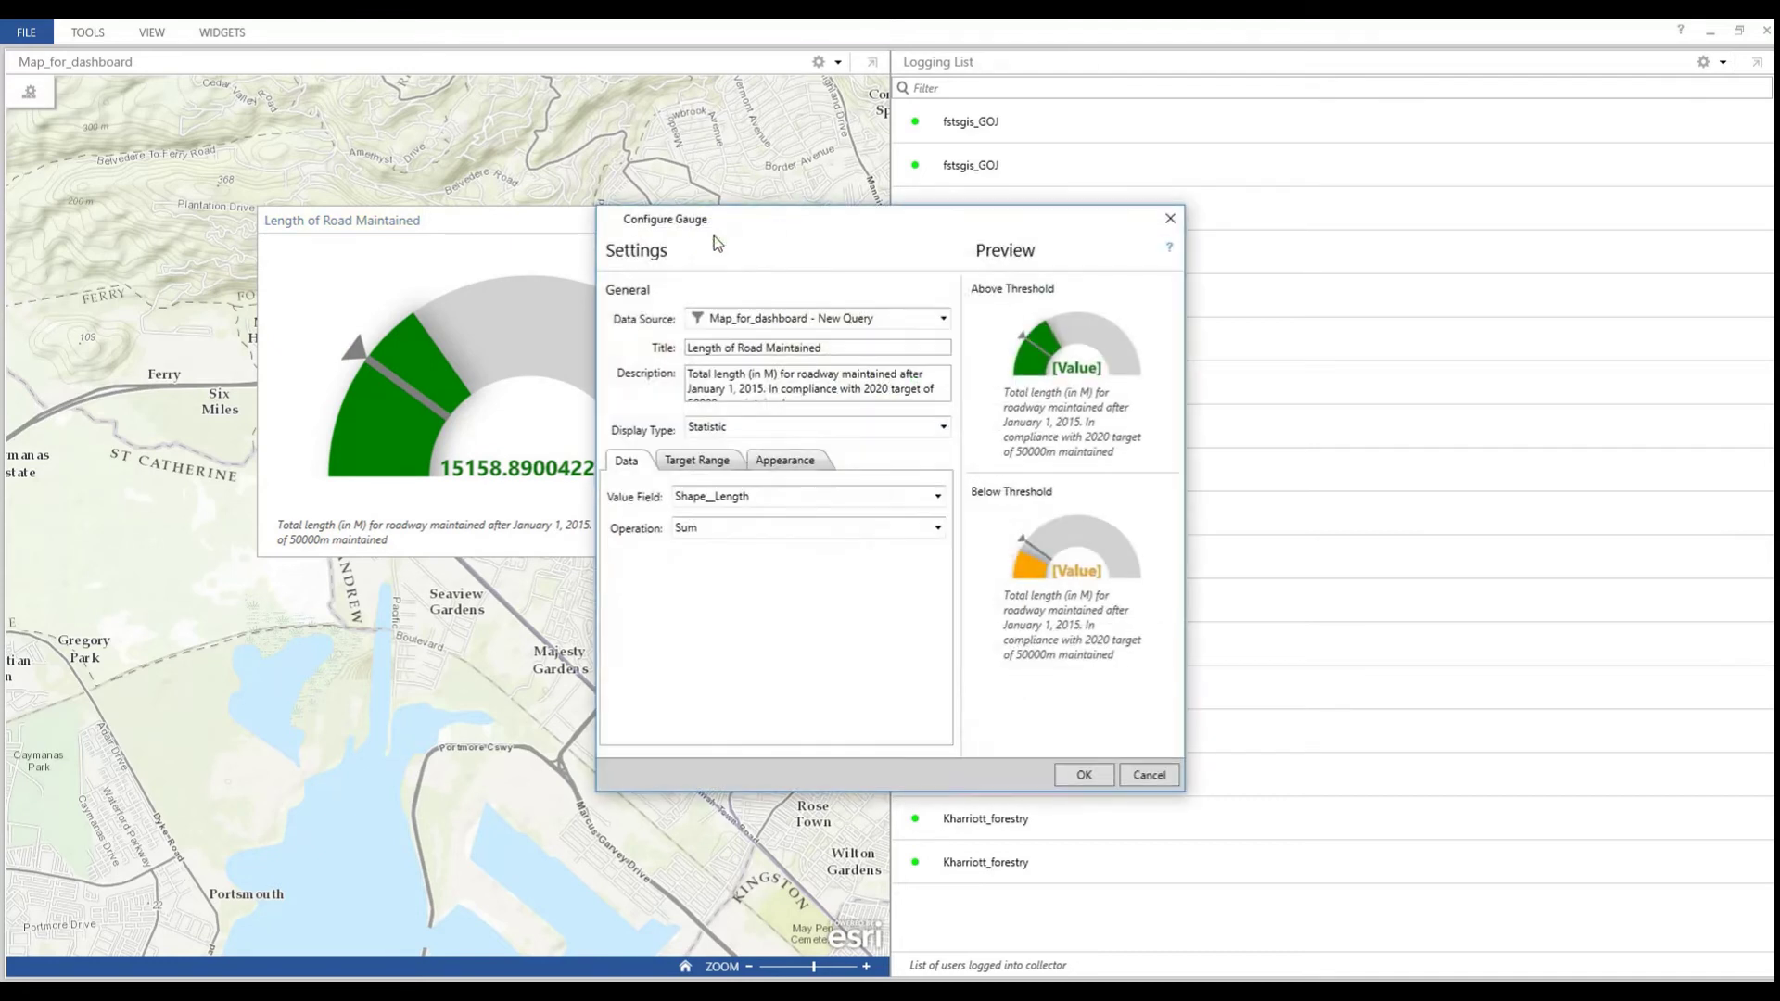
{"action": "left_click", "coordinate": [705, 462]}
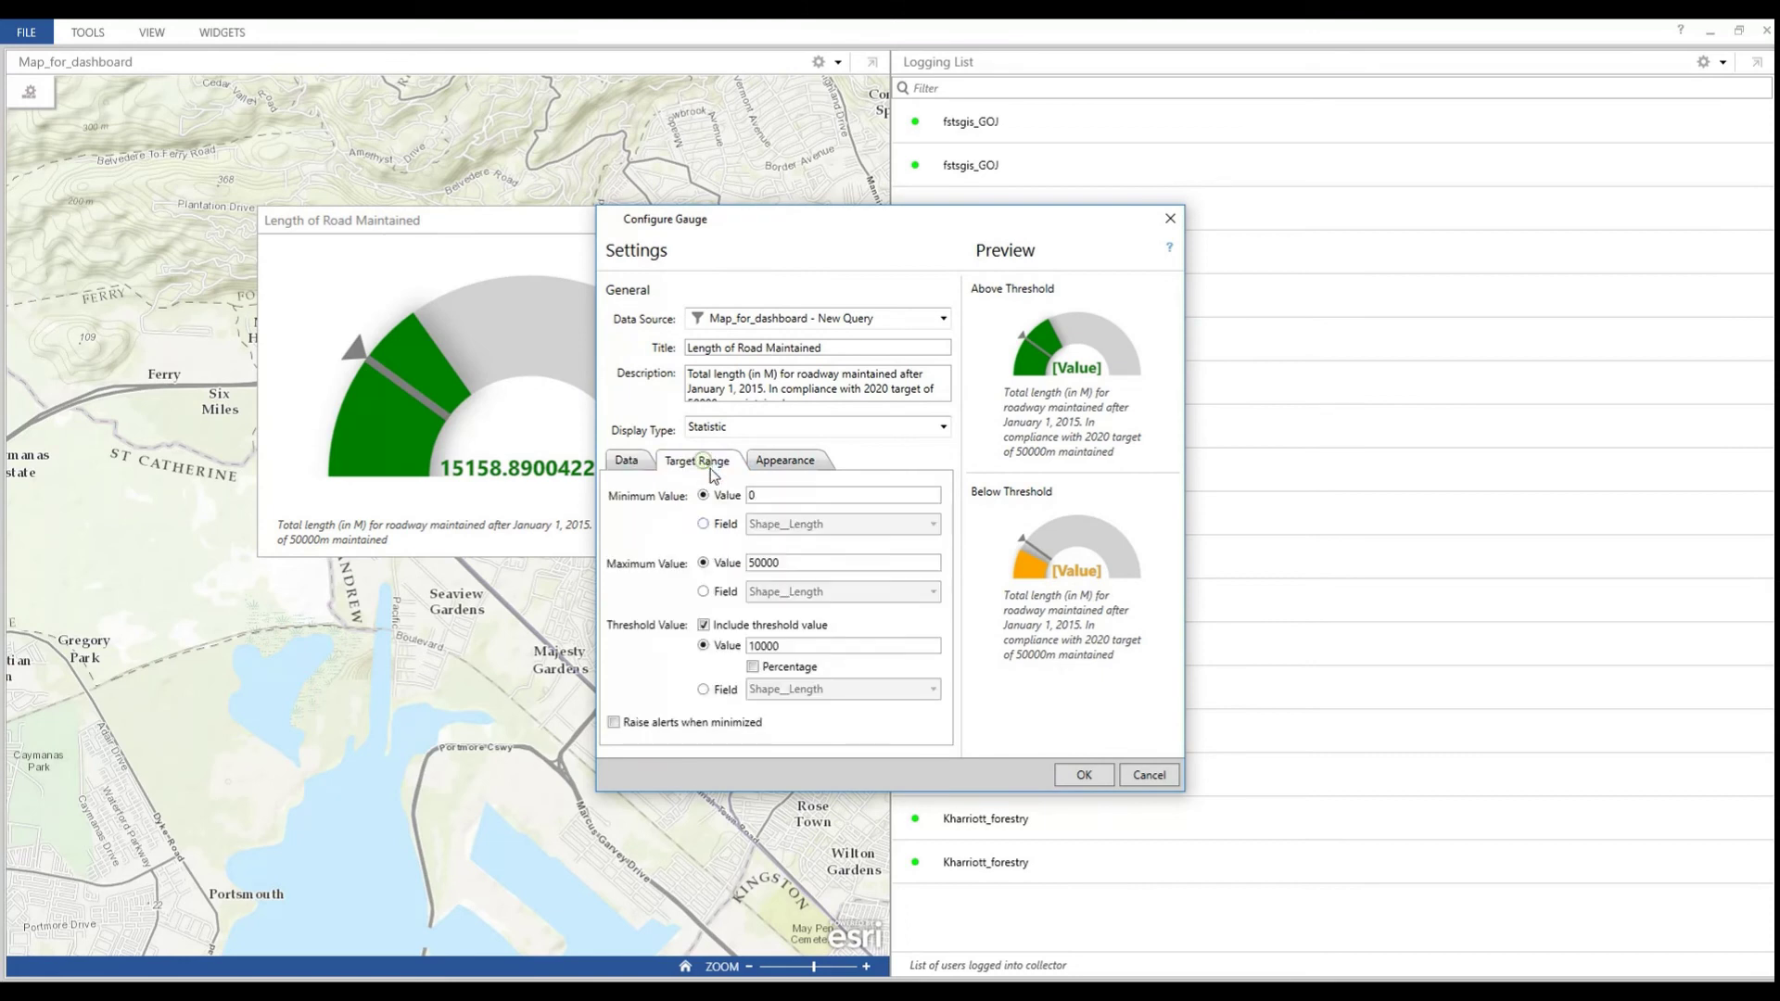
{"action": "left_click", "coordinate": [749, 646]}
{"action": "left_click", "coordinate": [1083, 775]}
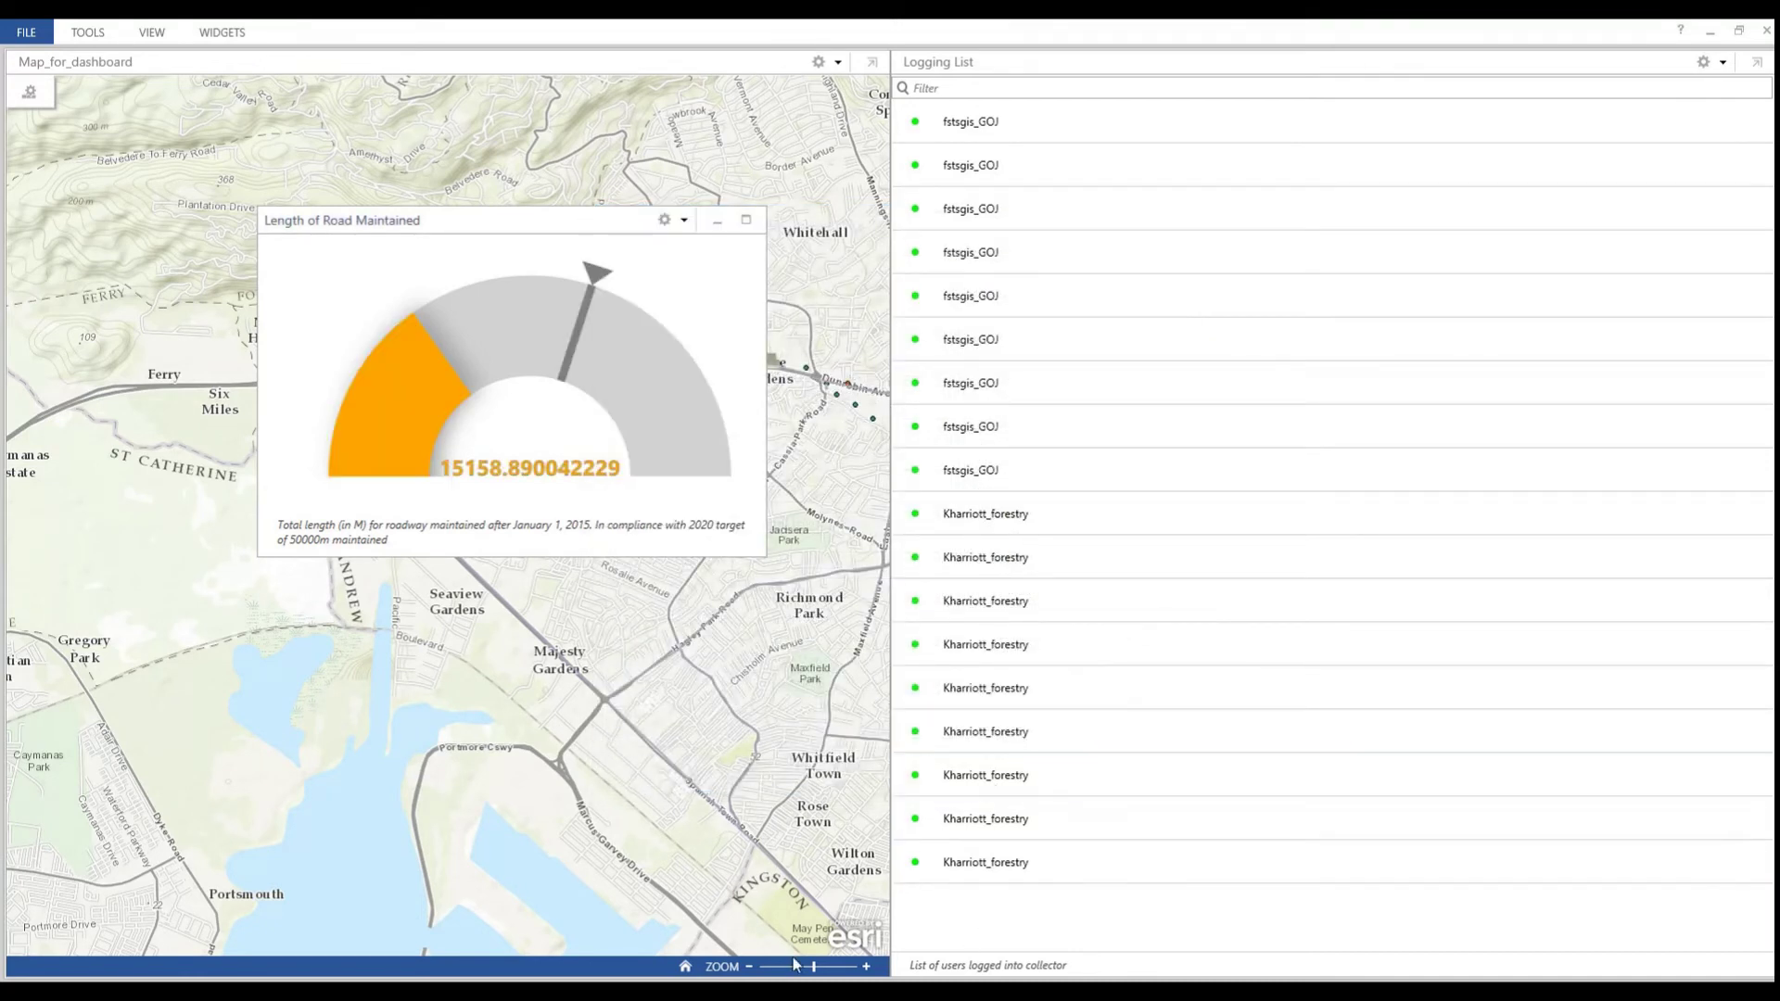
{"action": "left_click_drag", "start_coordinate": [455, 221], "coordinate": [1336, 537]}
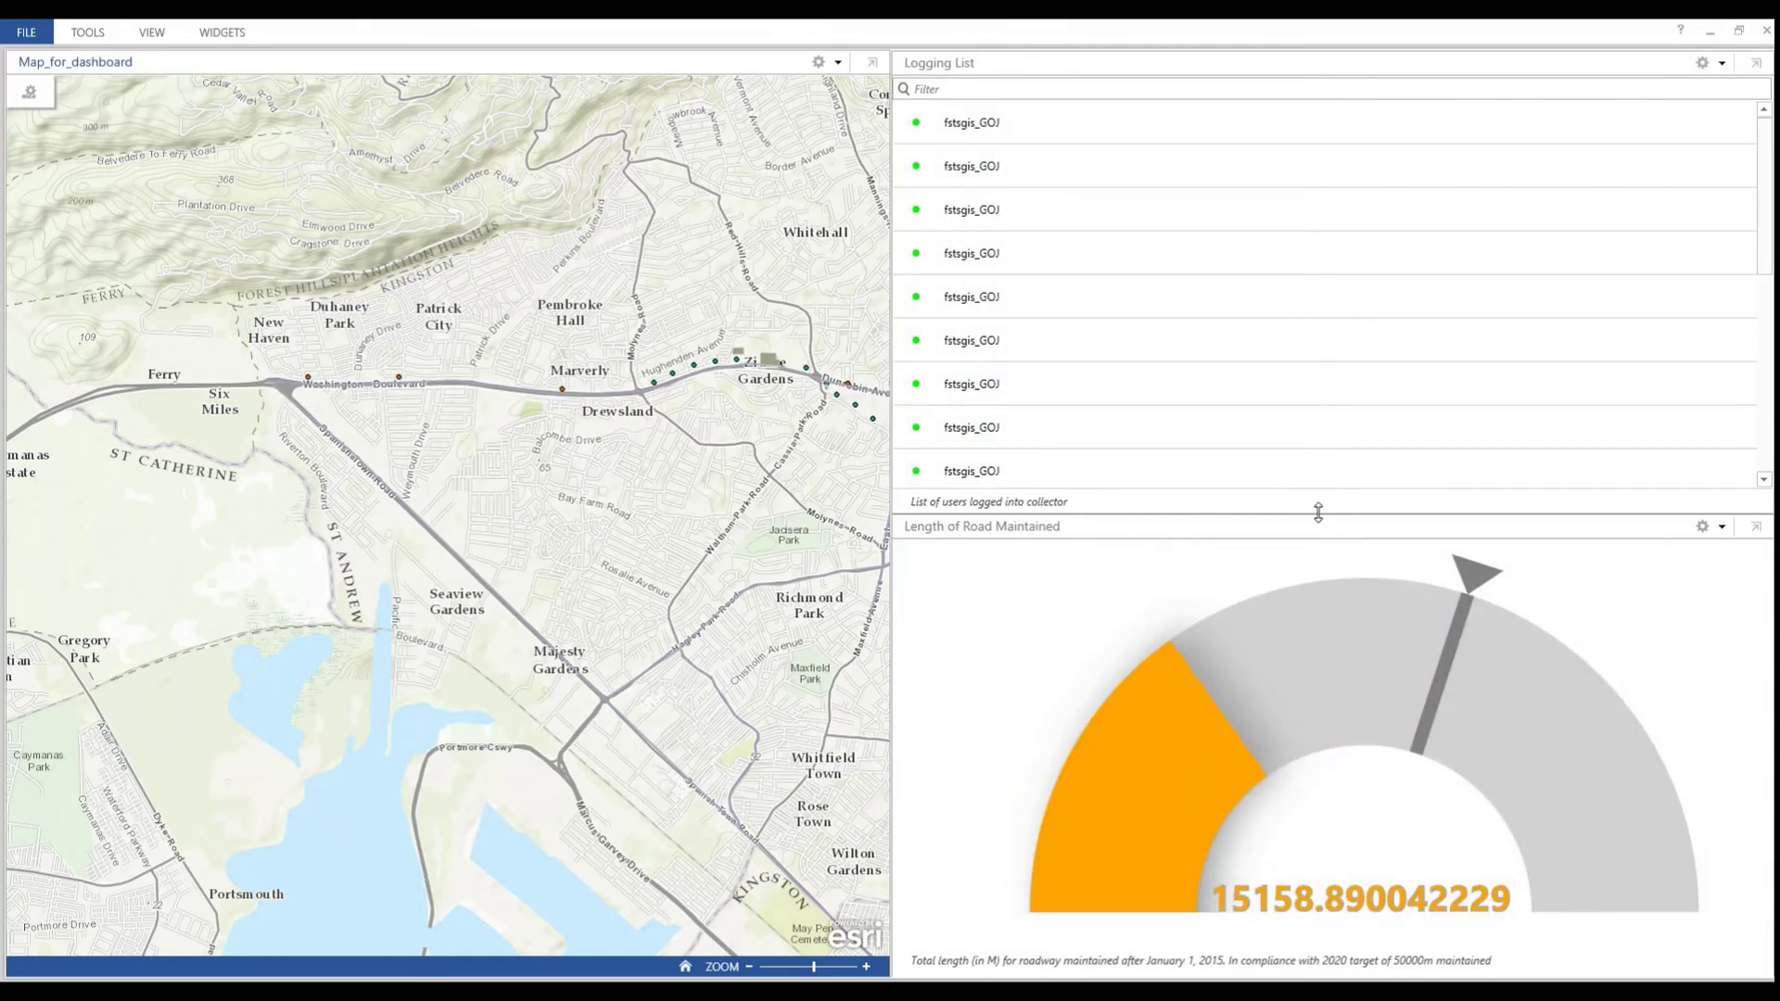
- Add a Bar Chart widget with Map_for_dashboard - Utility Pole as its data source
{"action": "left_click", "coordinate": [219, 37]}
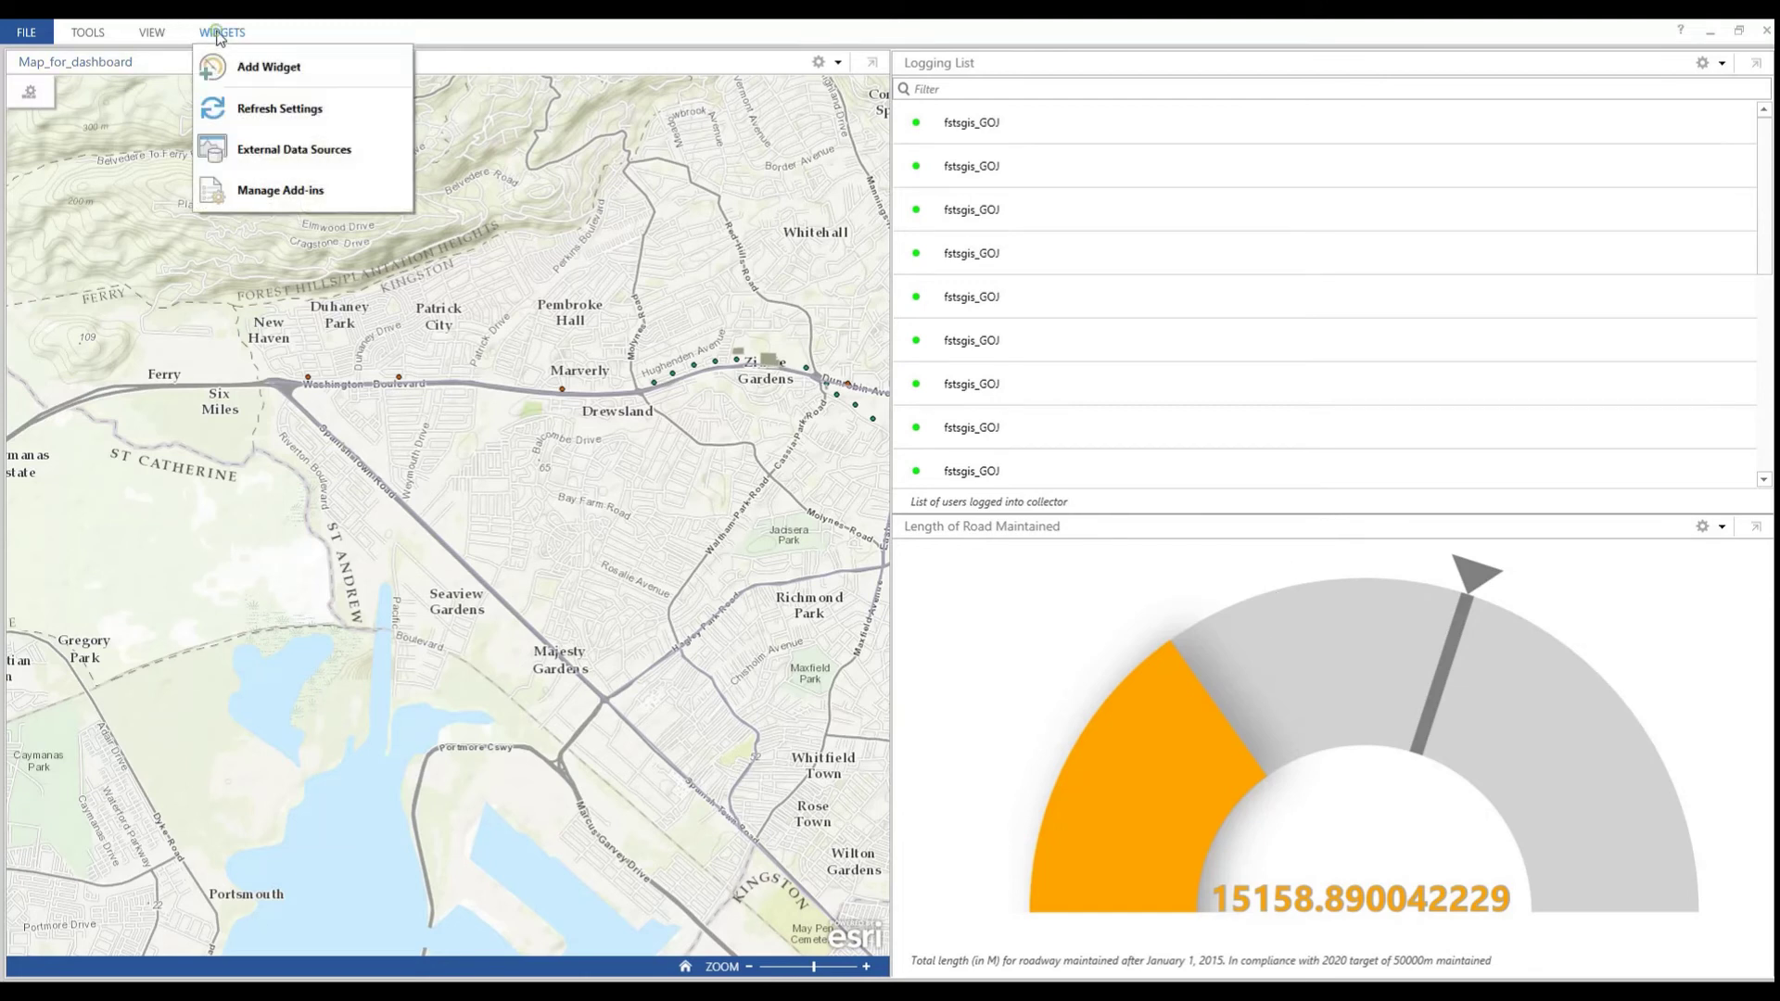
{"action": "left_click", "coordinate": [250, 66]}
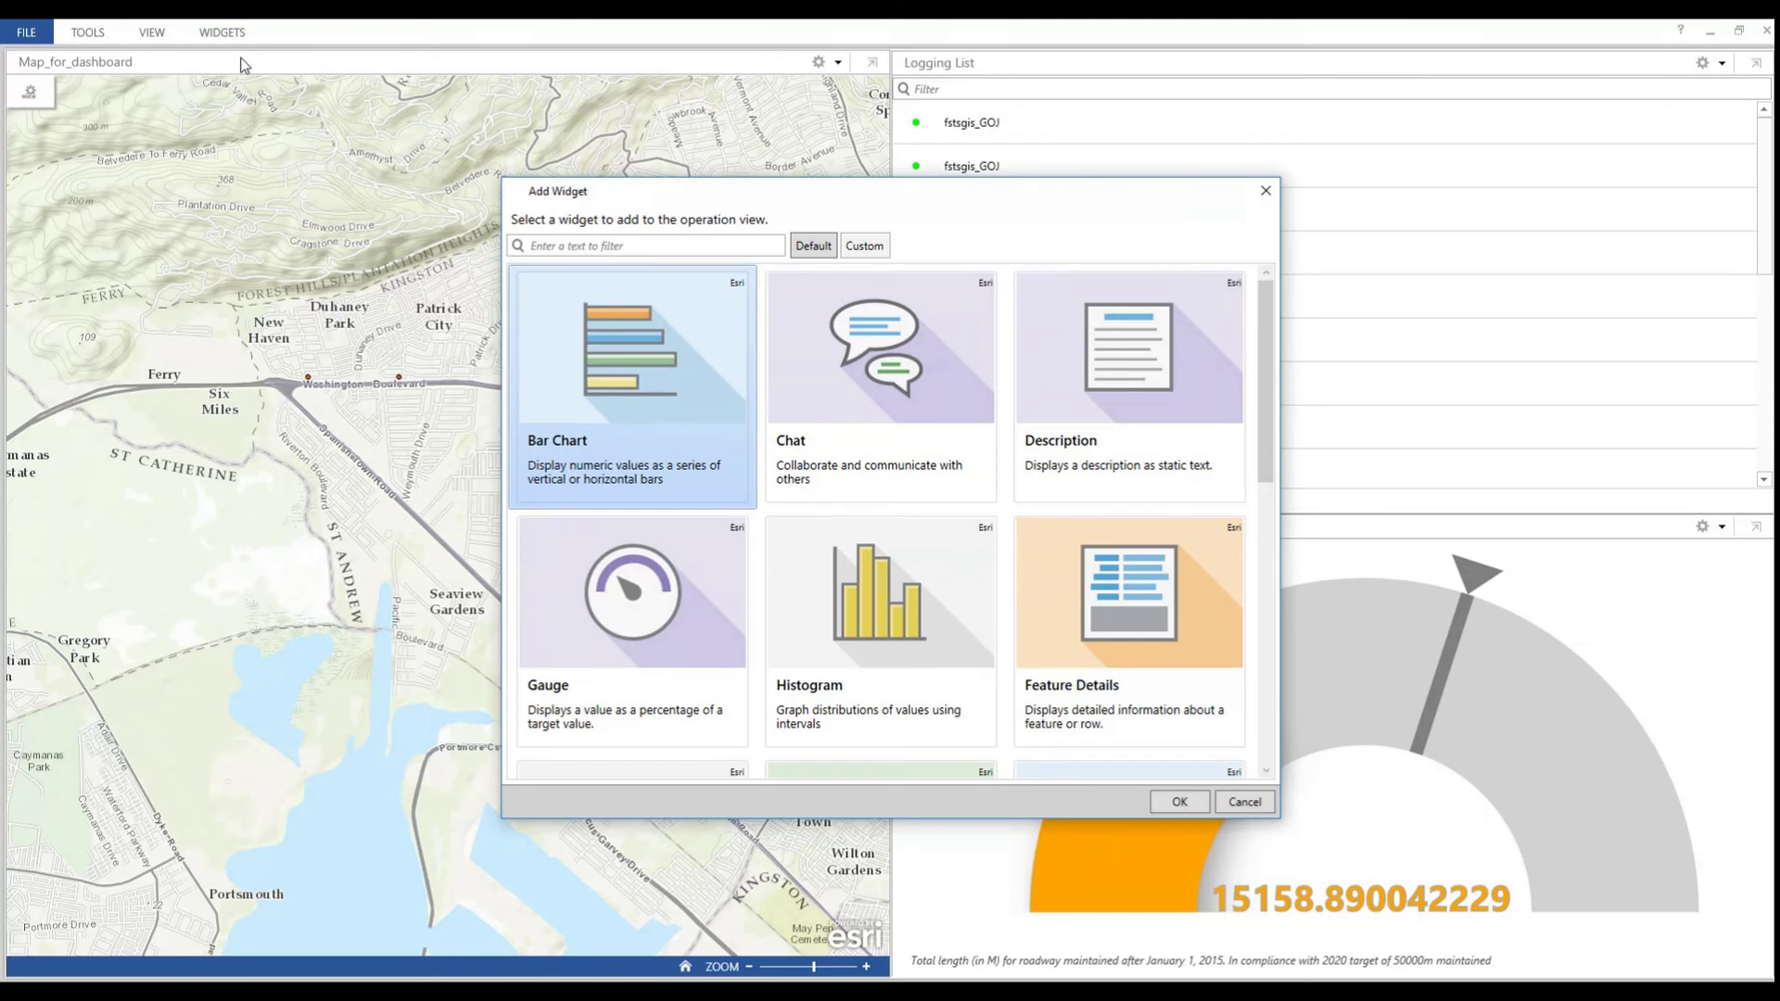
{"action": "scroll", "coordinate": [1047, 560], "scroll_direction": "down", "scroll_amount": 1}
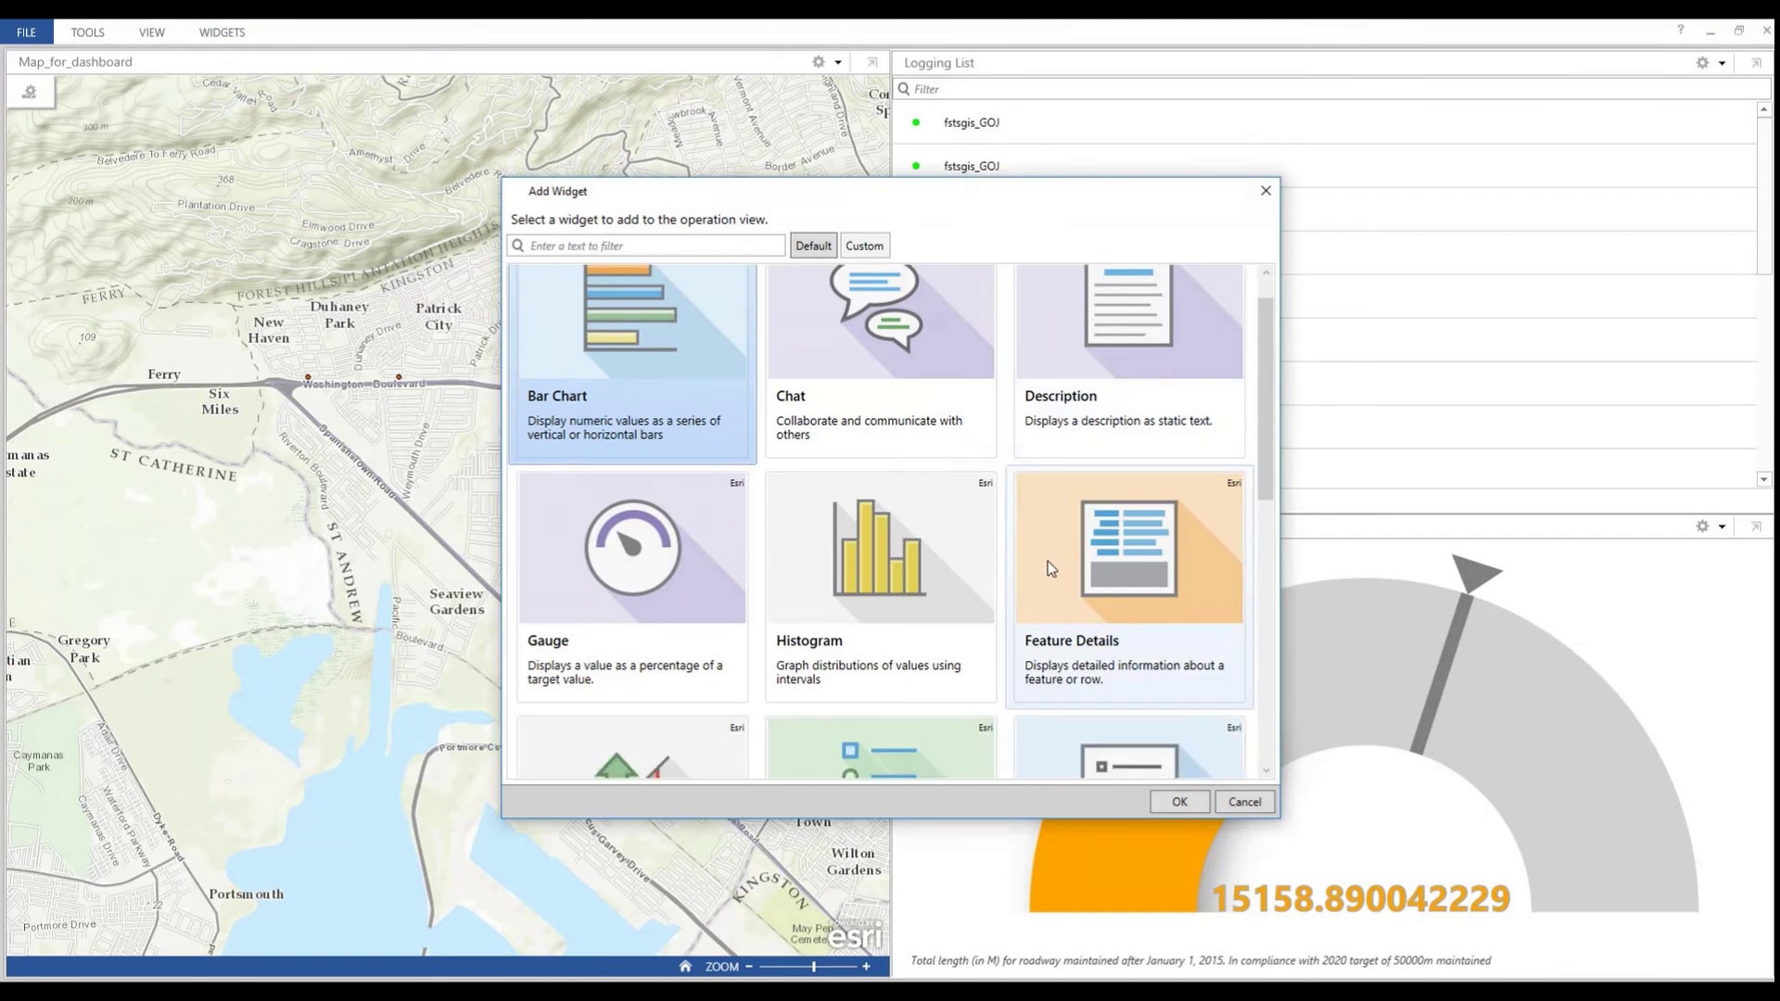
{"action": "scroll", "coordinate": [621, 332], "scroll_direction": "up", "scroll_amount": 1}
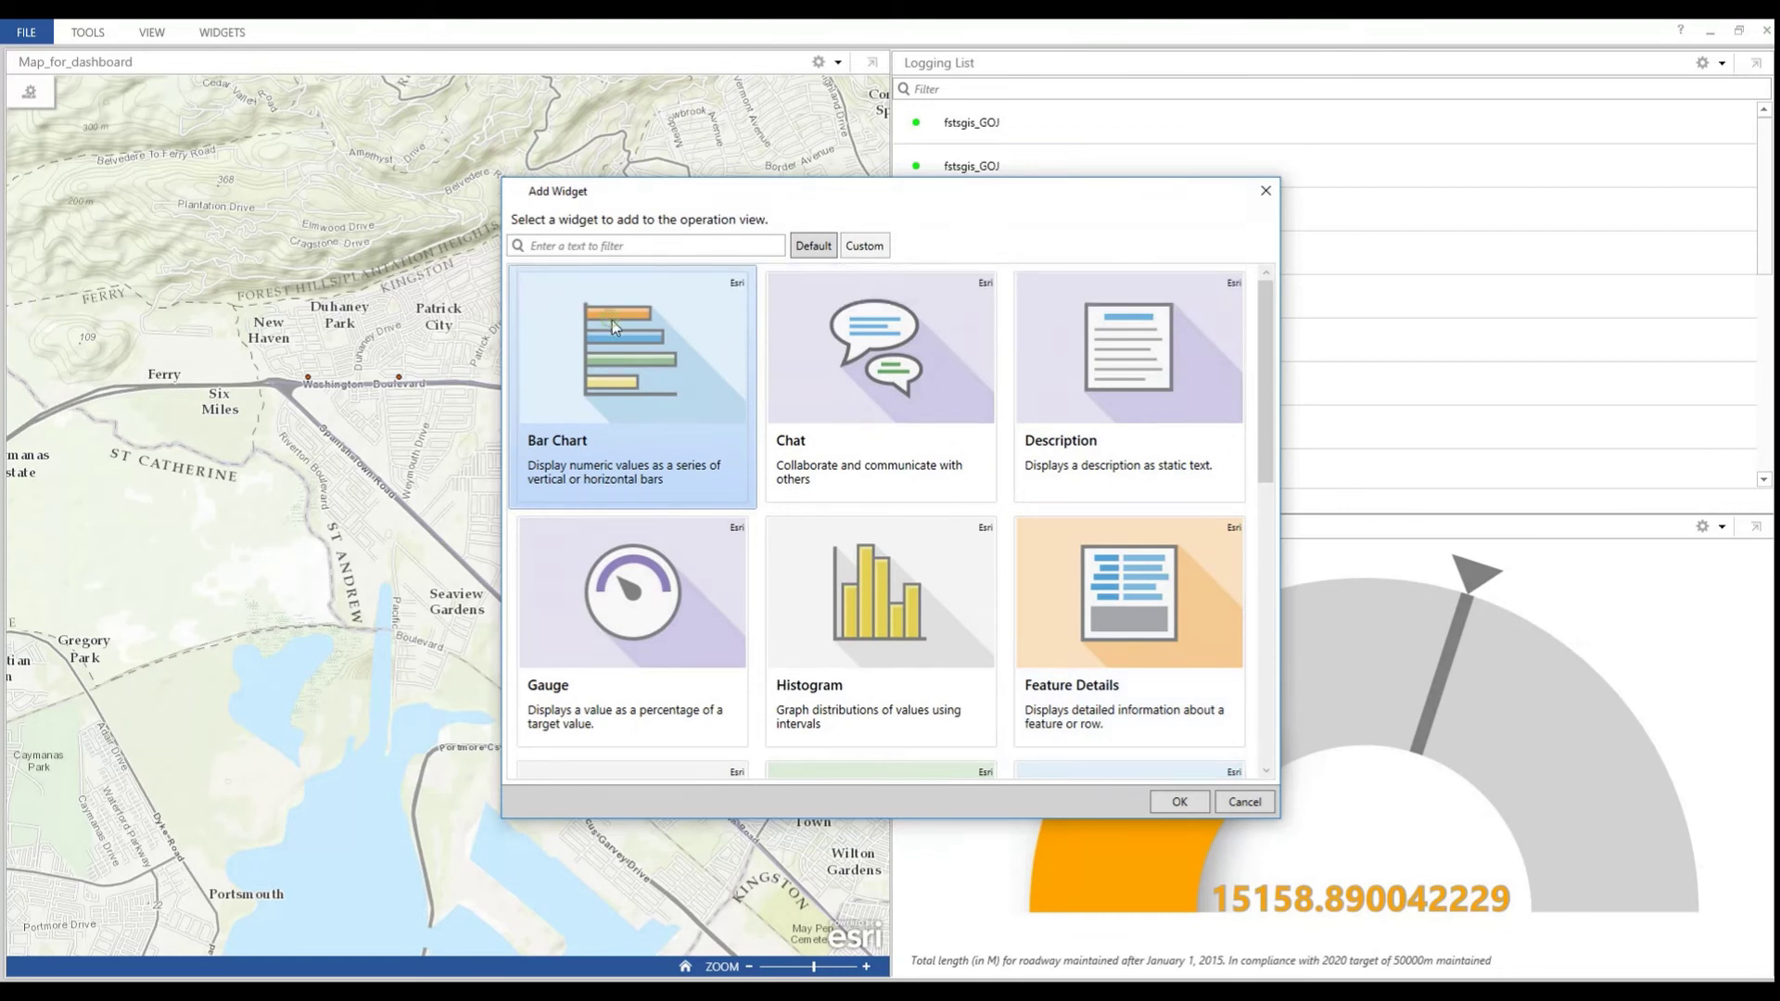
{"action": "left_click", "coordinate": [1159, 807]}
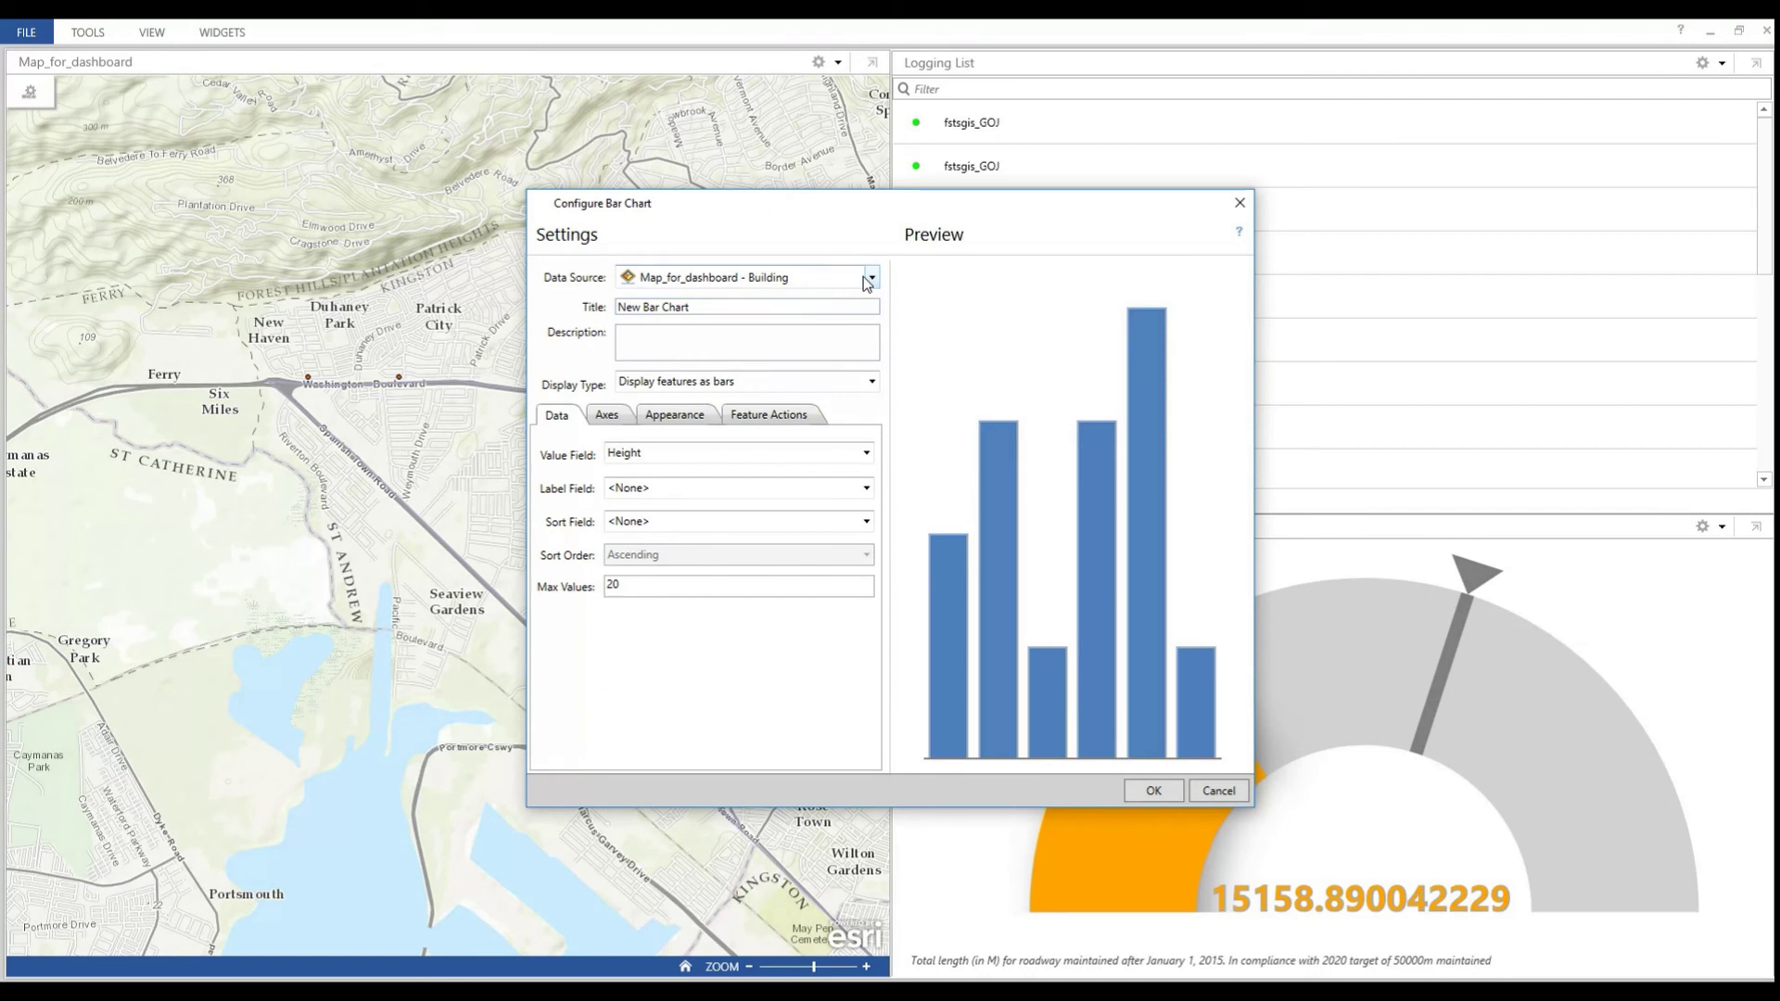
{"action": "left_click", "coordinate": [872, 278]}
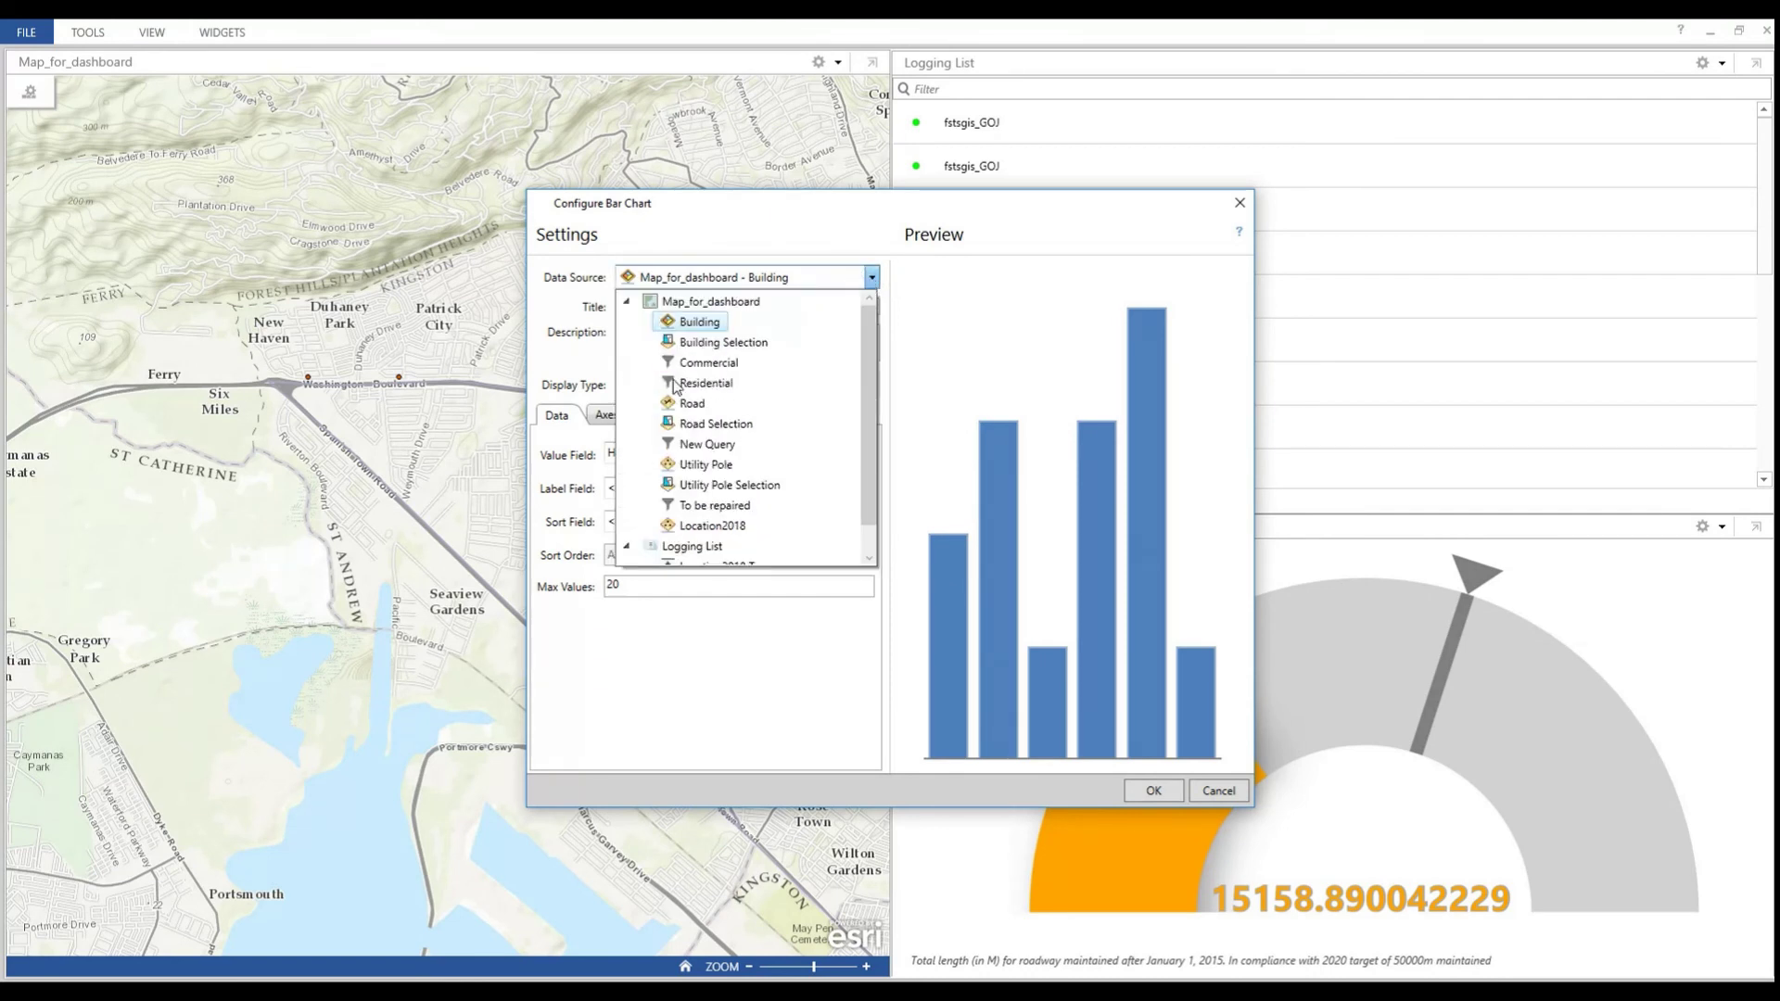
{"action": "key", "text": "Escape"}
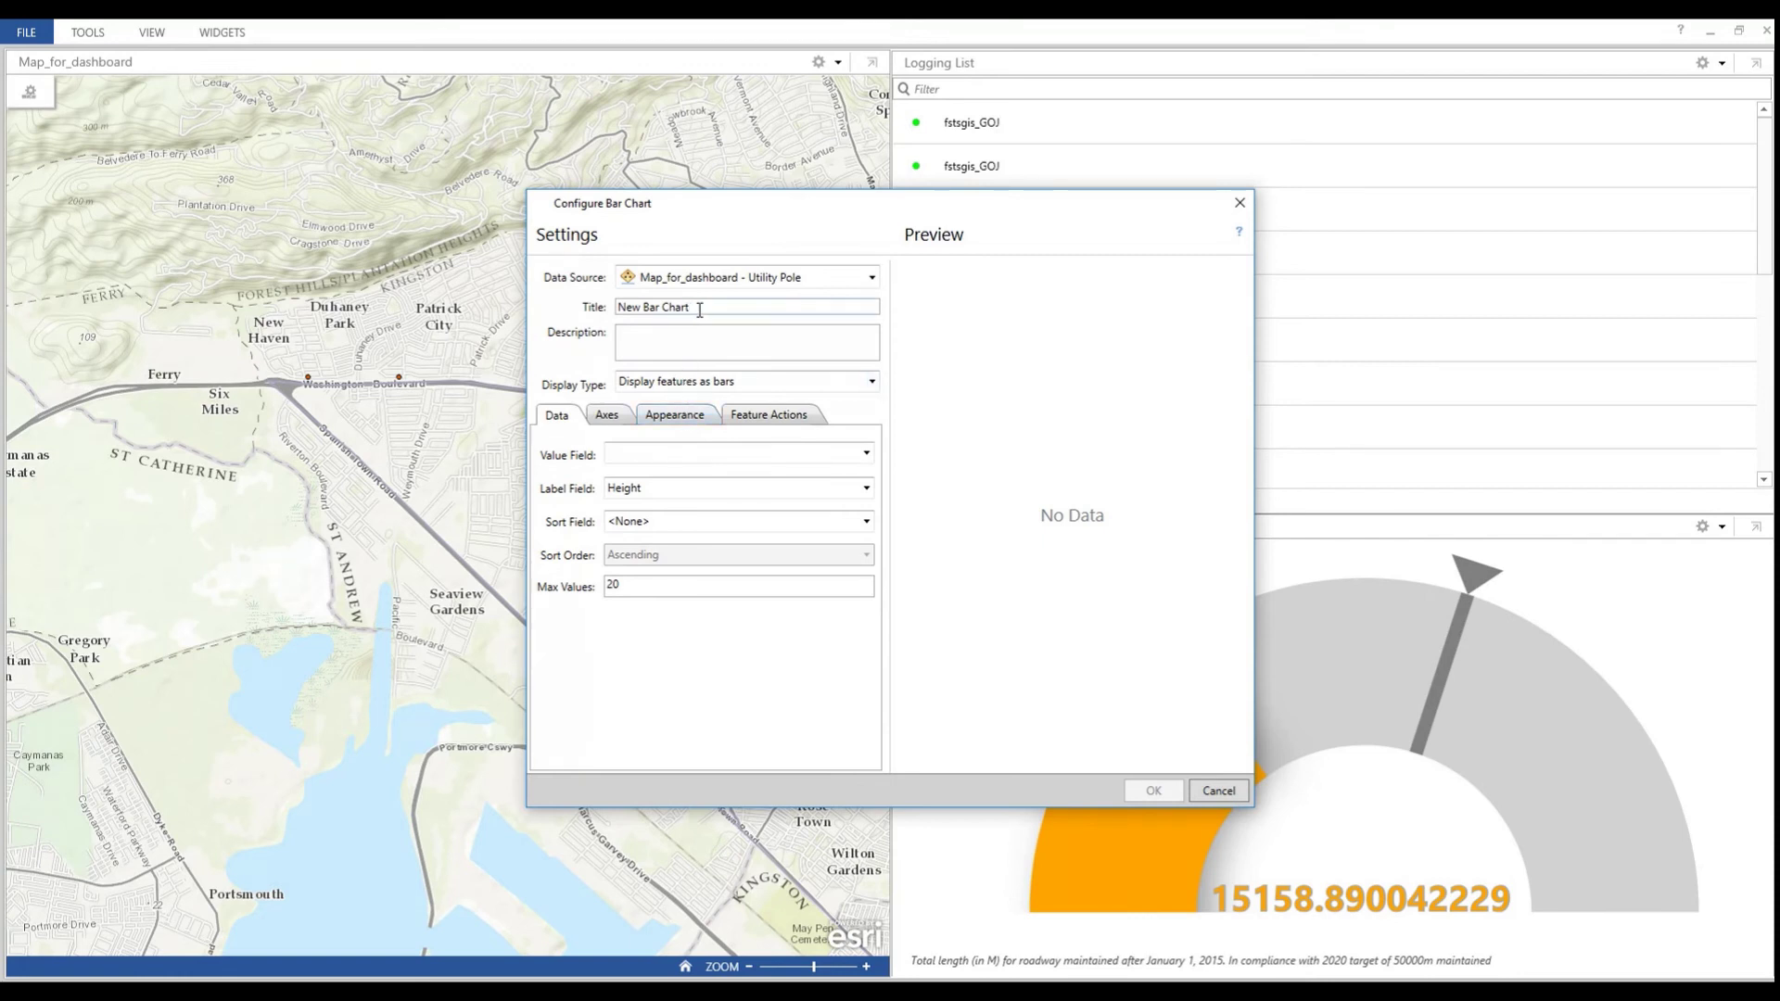
- Title the chart 'Utility Poles Maintained' with description 'Total # of Utility Poles Maintained before January 31, 2018'
{"action": "left_click_drag", "start_coordinate": [692, 306], "coordinate": [615, 330]}
{"action": "type", "text": "Total"}
{"action": "type", "text": "# of Utility Poles Maintained"}
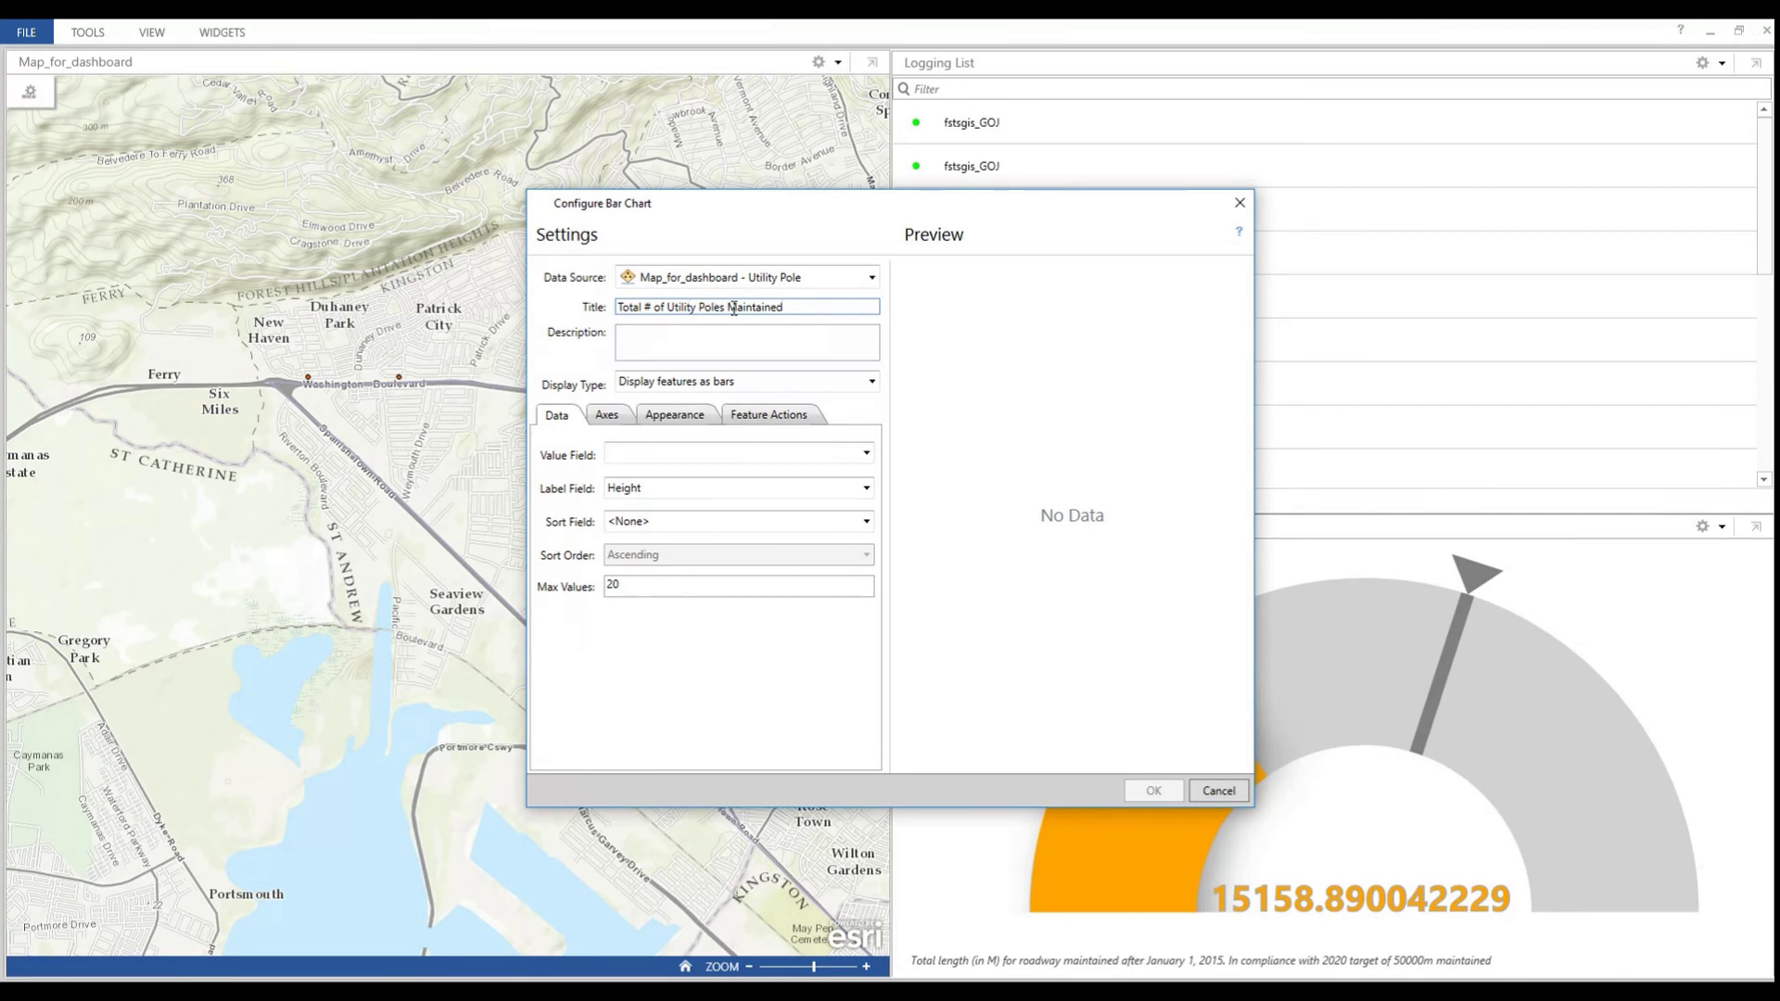
{"action": "left_click_drag", "start_coordinate": [665, 306], "coordinate": [616, 306]}
{"action": "key", "text": "ctrl+c"}
{"action": "key", "text": "BackSpace"}
{"action": "left_click", "coordinate": [643, 333]}
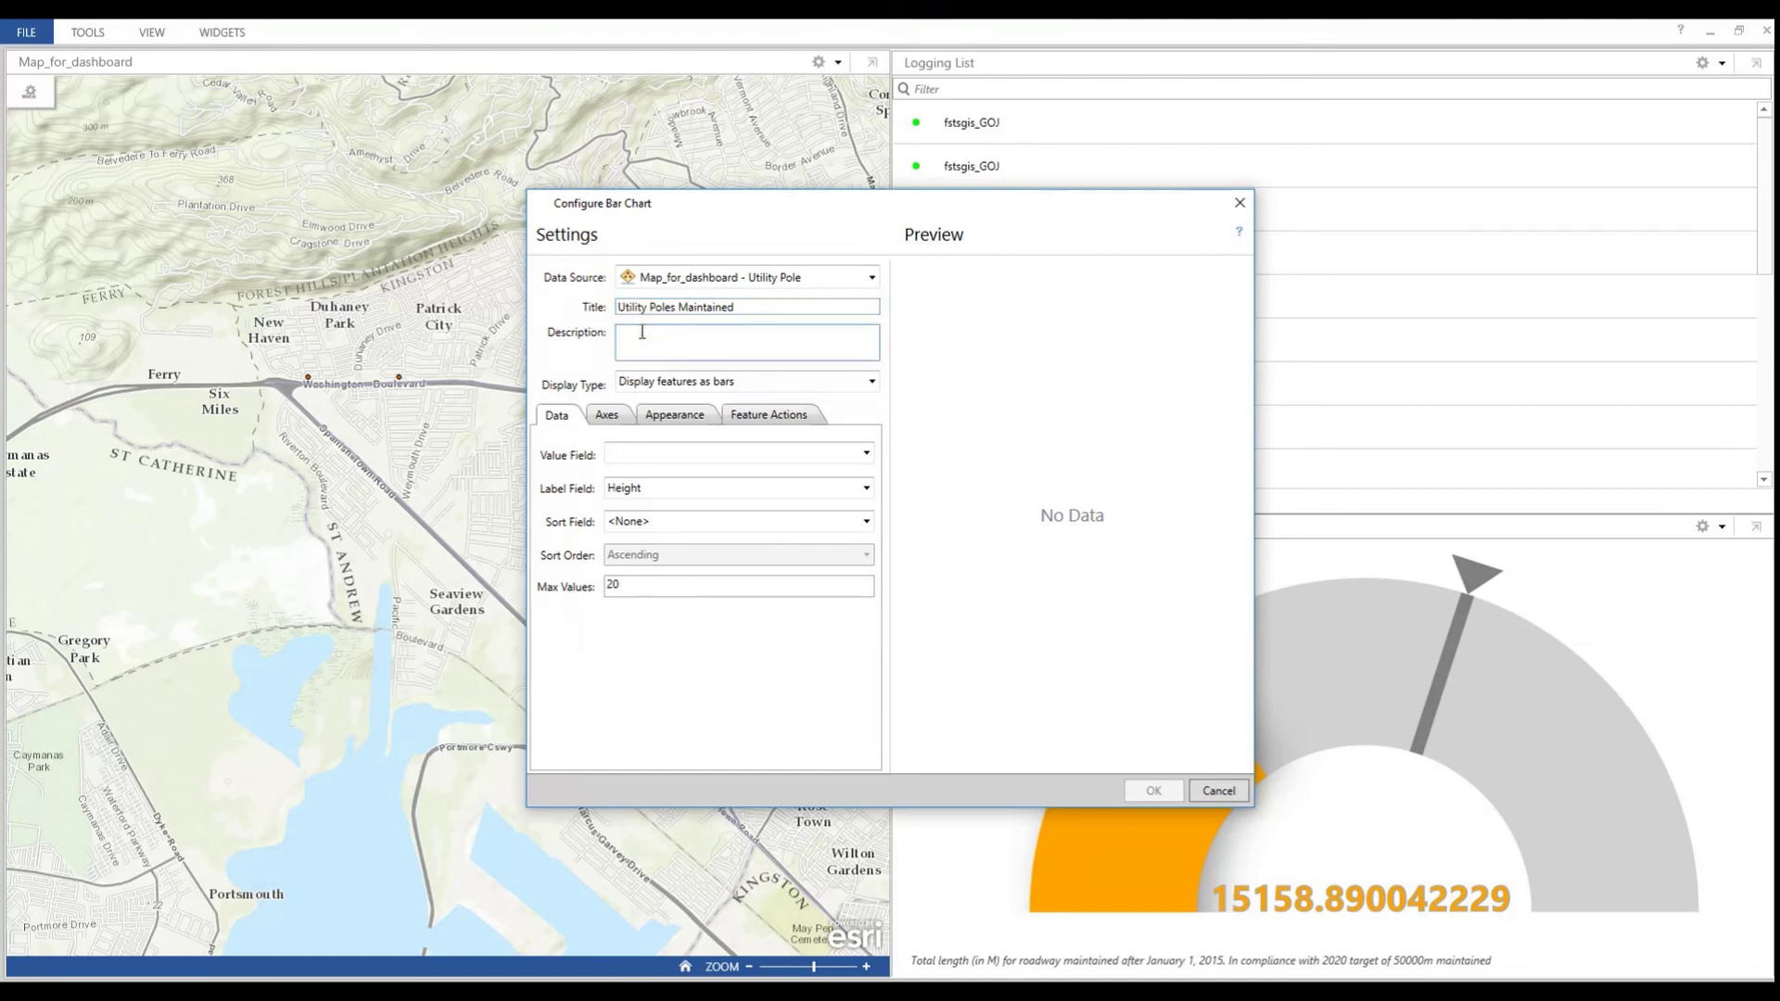
{"action": "key", "text": "ctrl+v"}
{"action": "left_click_drag", "start_coordinate": [746, 306], "coordinate": [620, 312]}
{"action": "key", "text": "ctrl+c"}
{"action": "left_click", "coordinate": [677, 332]}
{"action": "key", "text": "ctrl+v"}
{"action": "type", "text": "before January 31"}
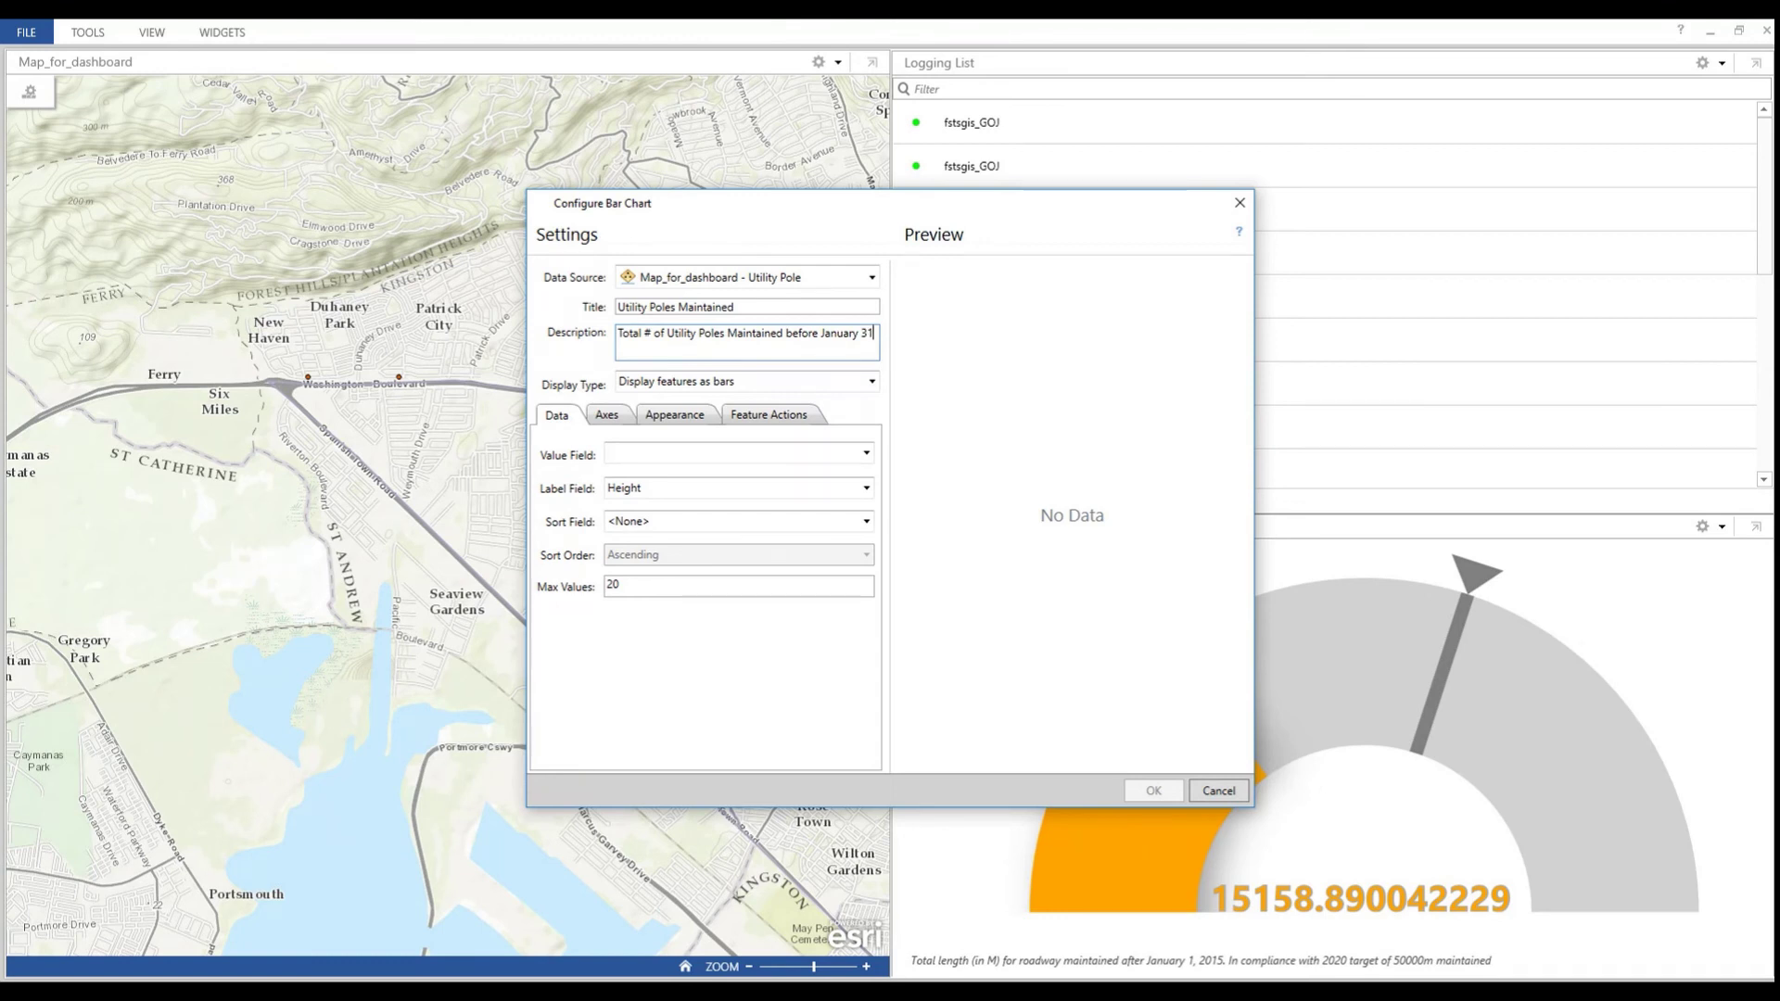
{"action": "type", "text": ", 2018"}
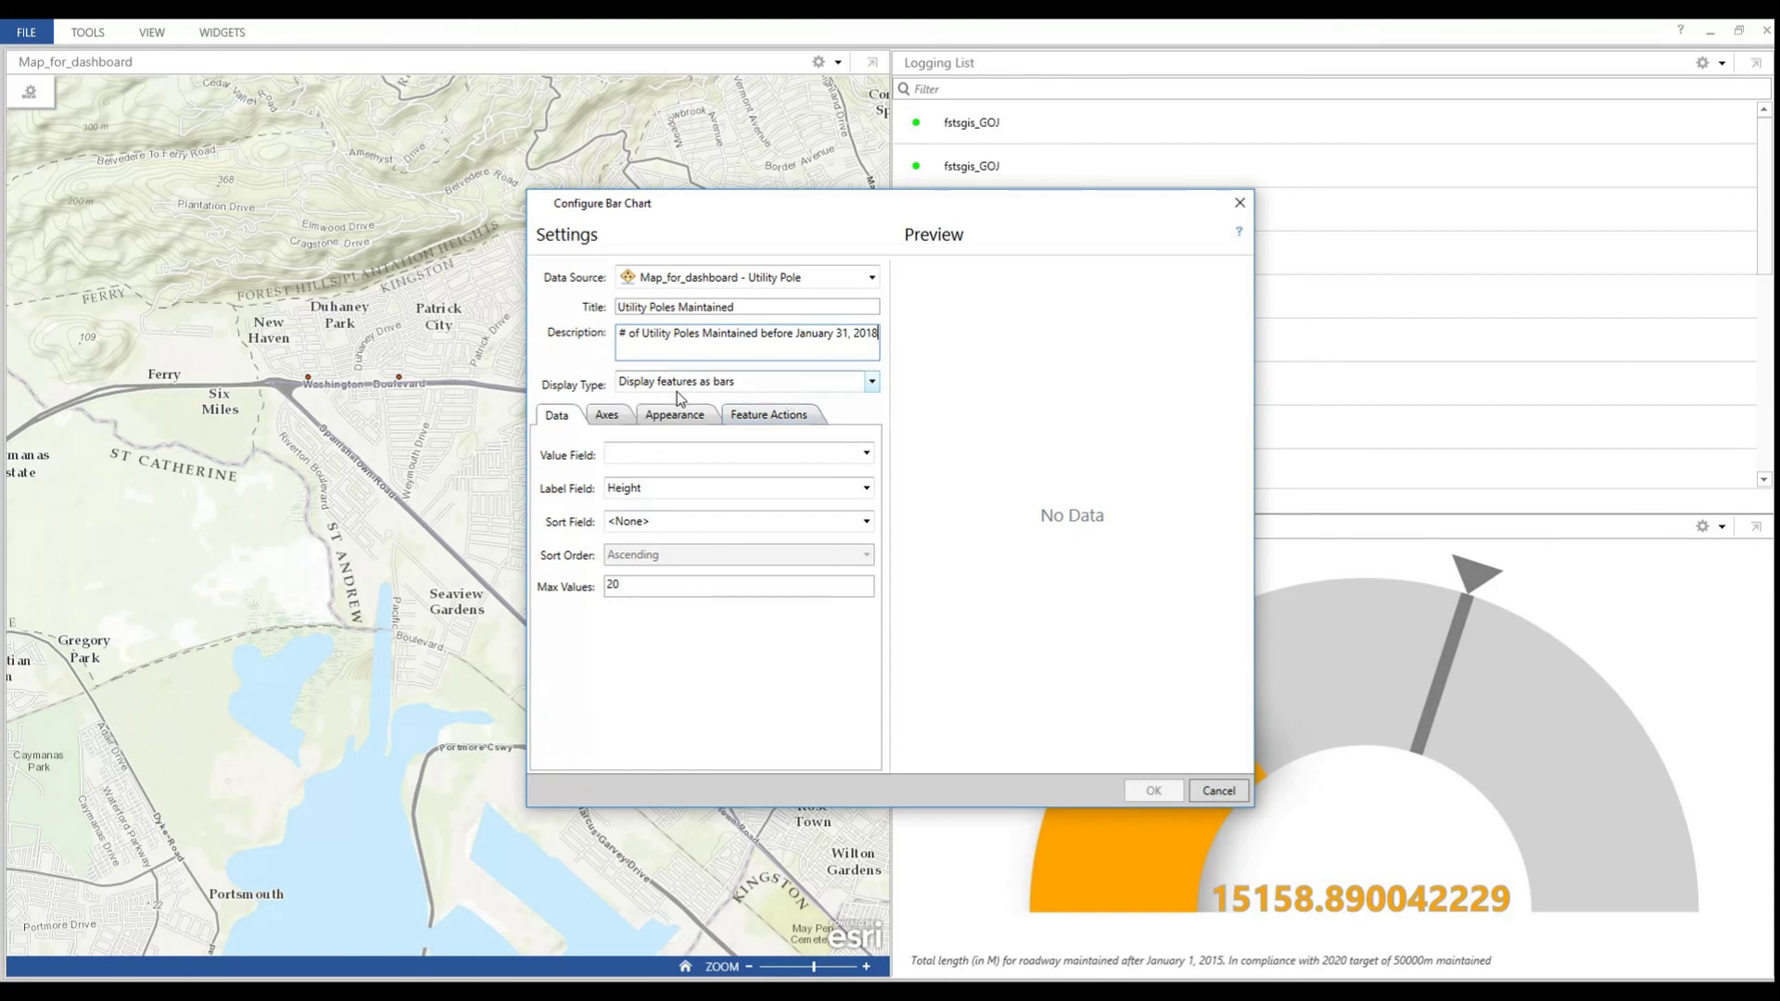
- Display feature counts as bars, using Status as the value field
{"action": "left_click", "coordinate": [873, 382]}
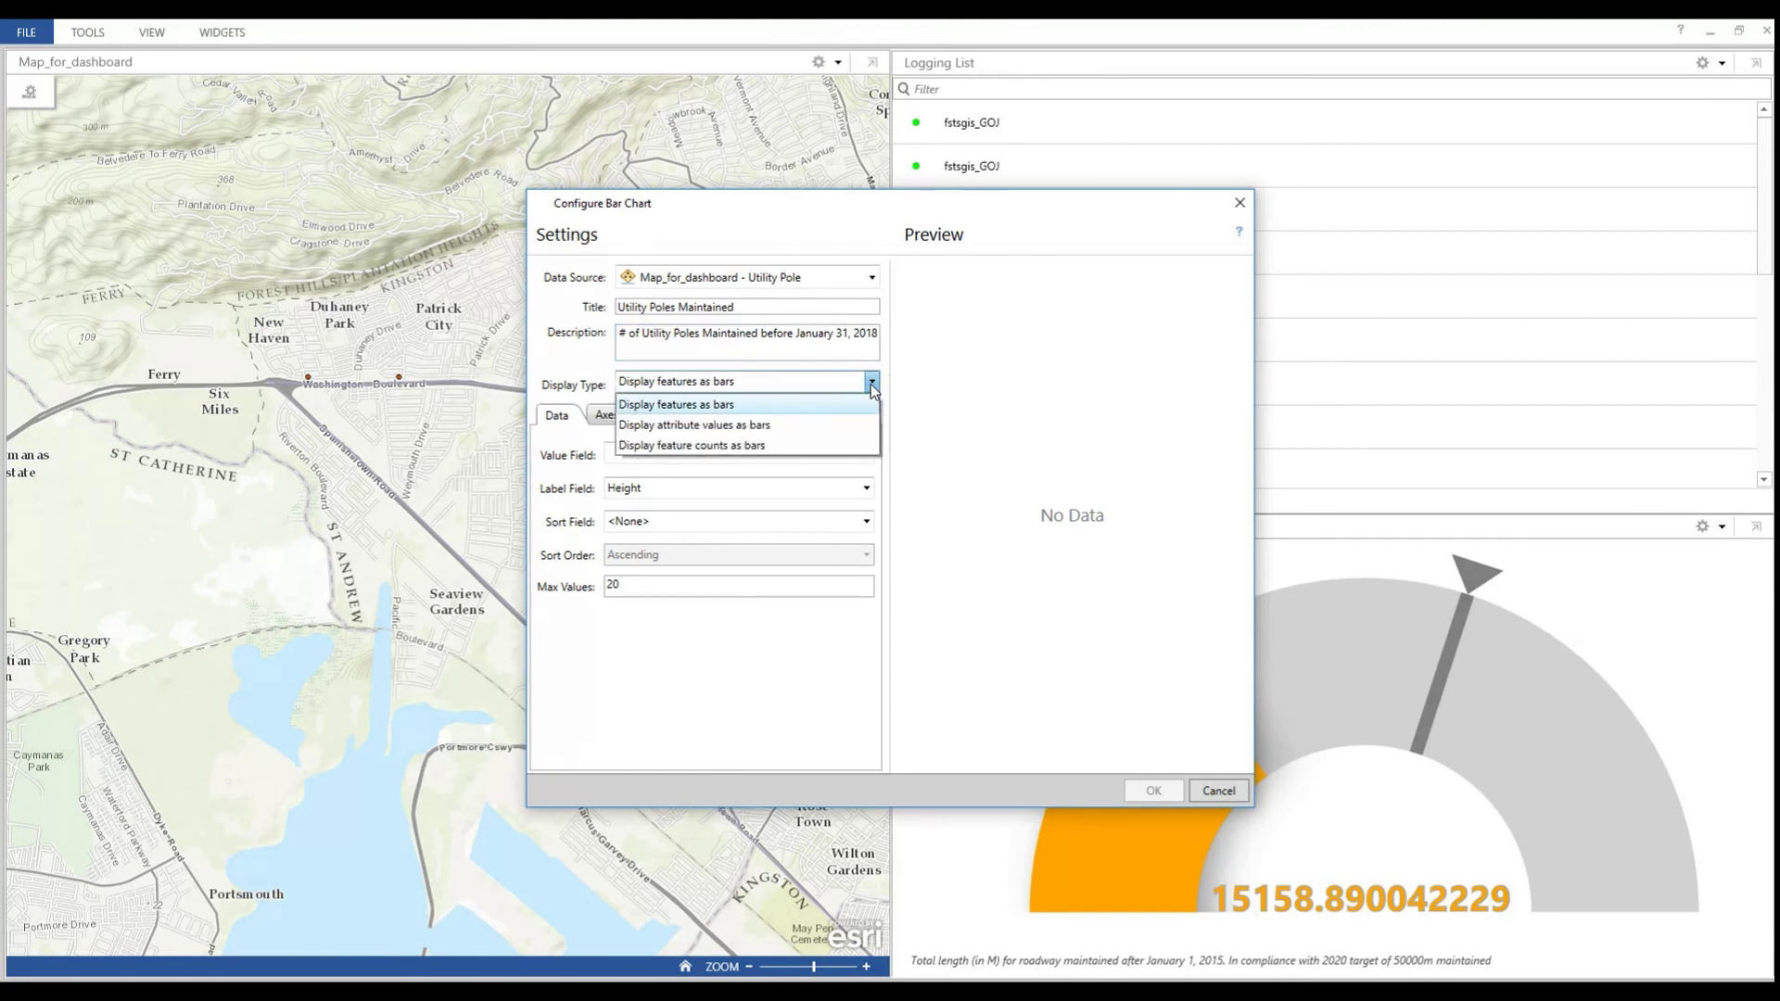
{"action": "left_click", "coordinate": [722, 448]}
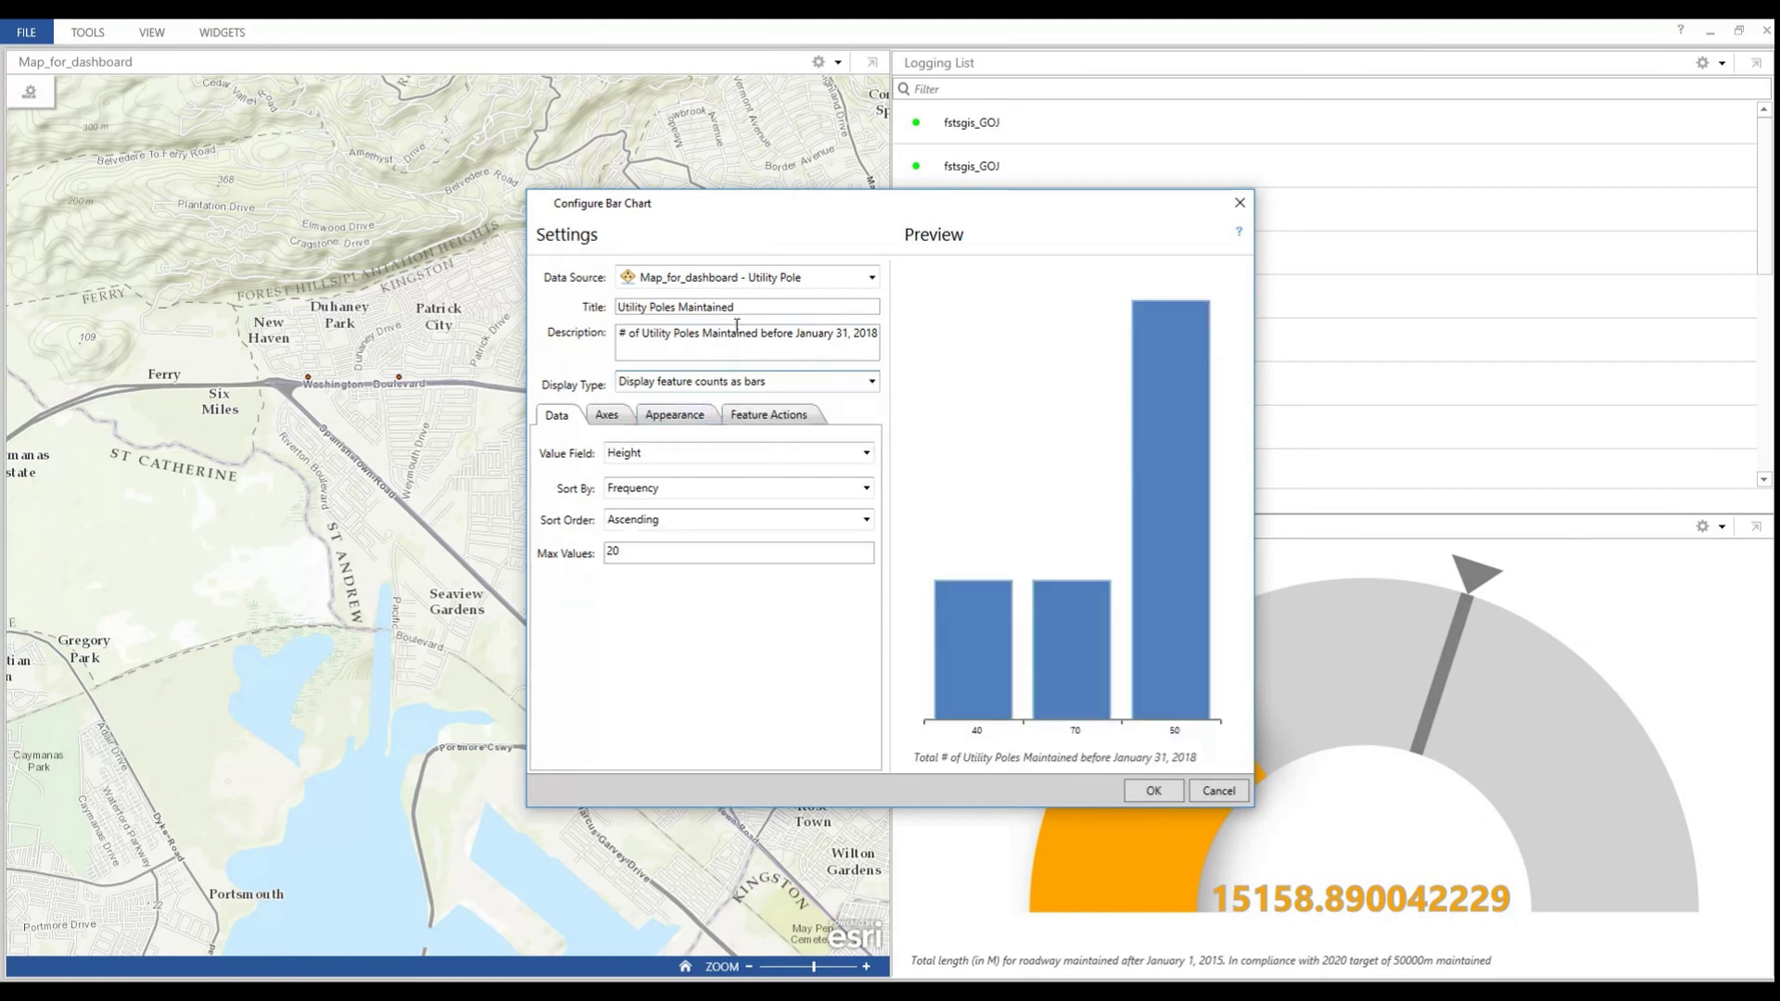
{"action": "left_click", "coordinate": [865, 454]}
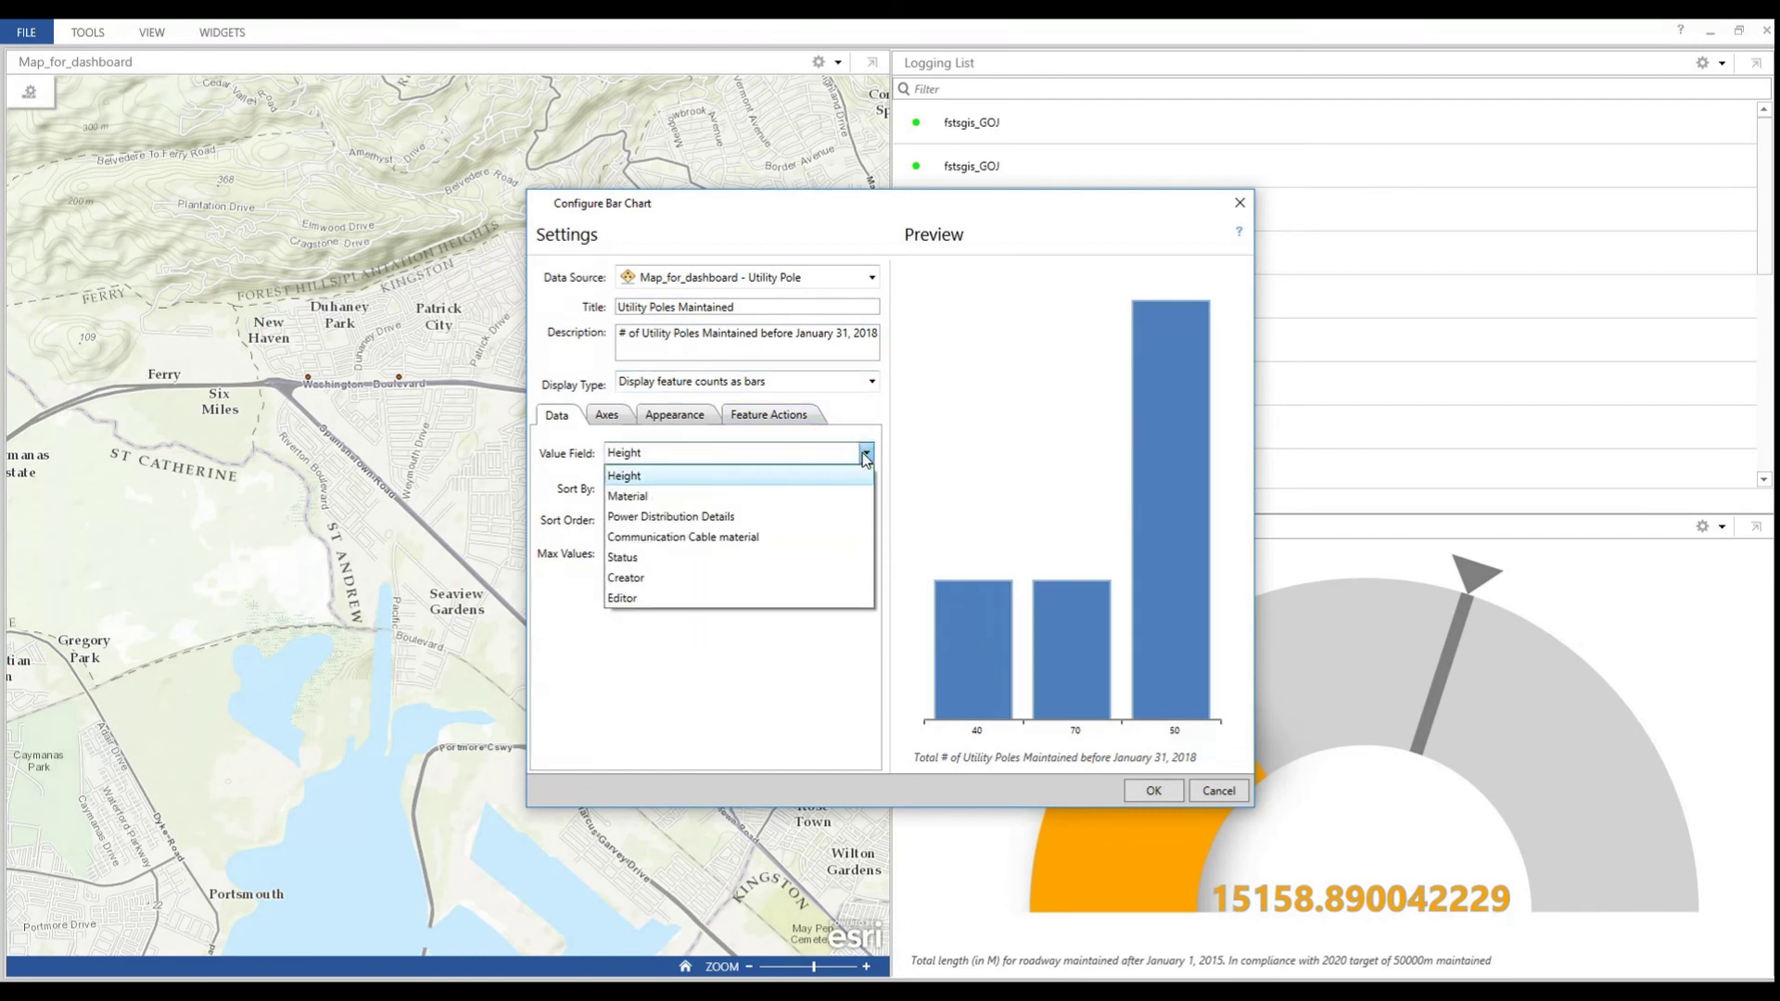
{"action": "left_click", "coordinate": [647, 557]}
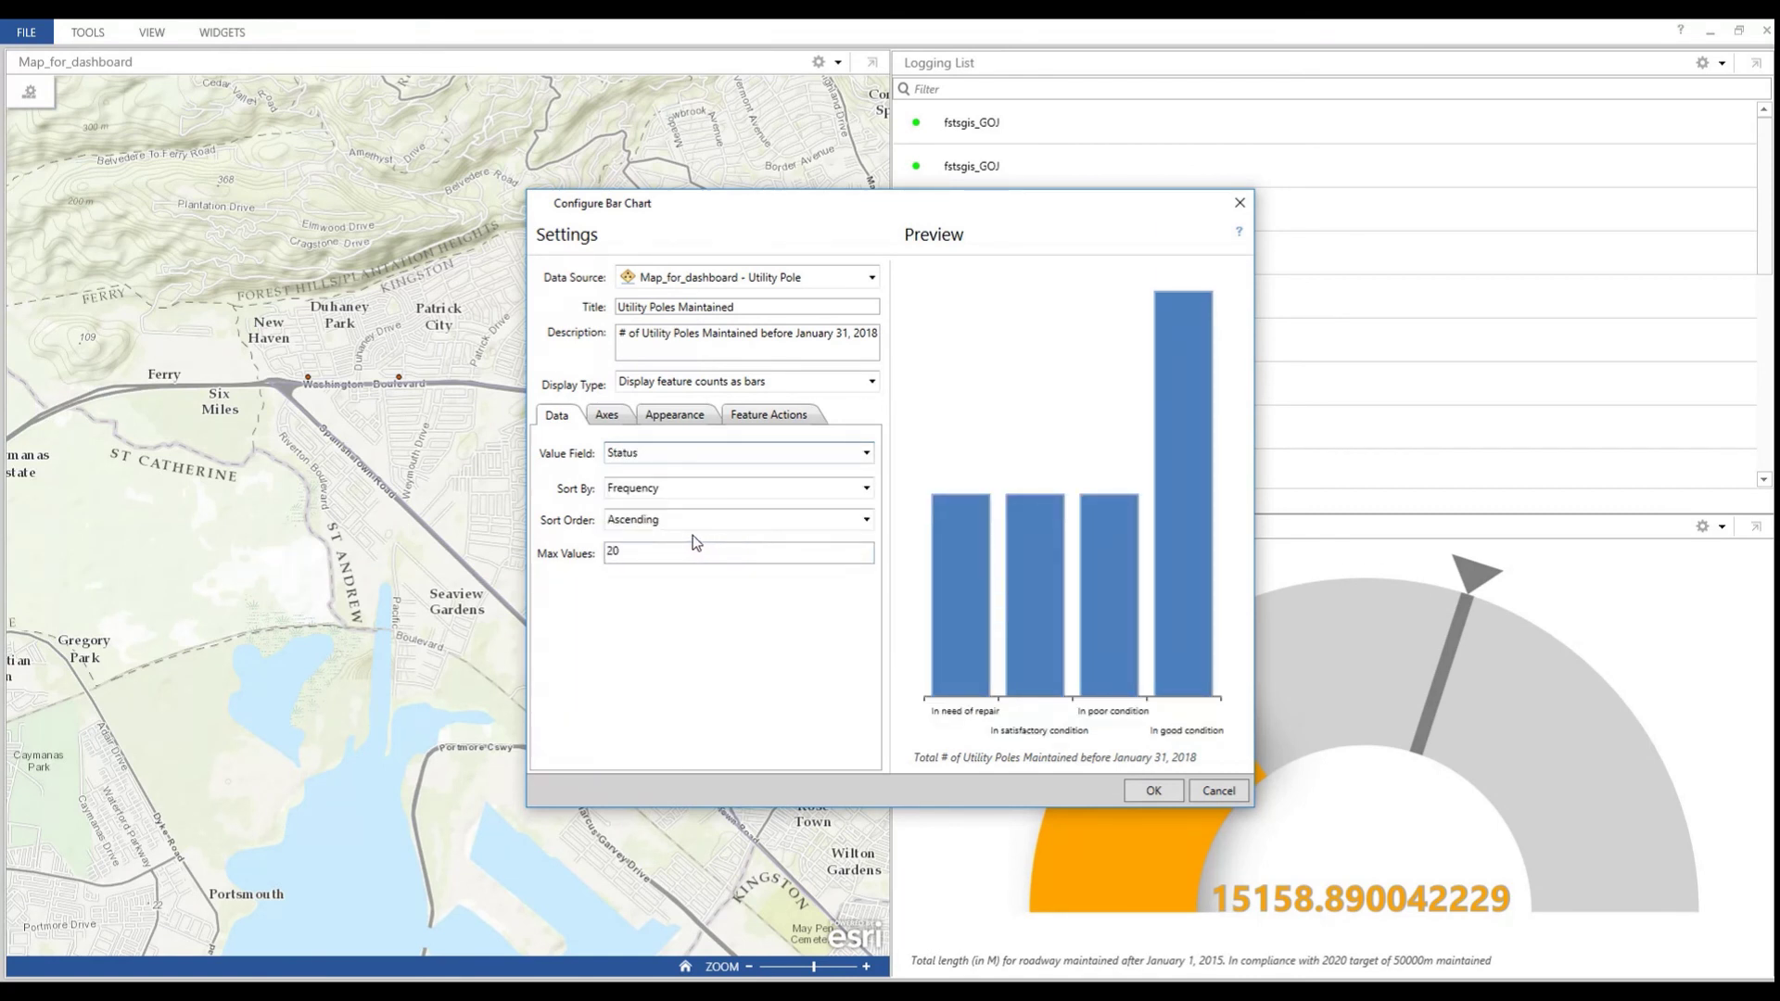
{"action": "left_click", "coordinate": [621, 417]}
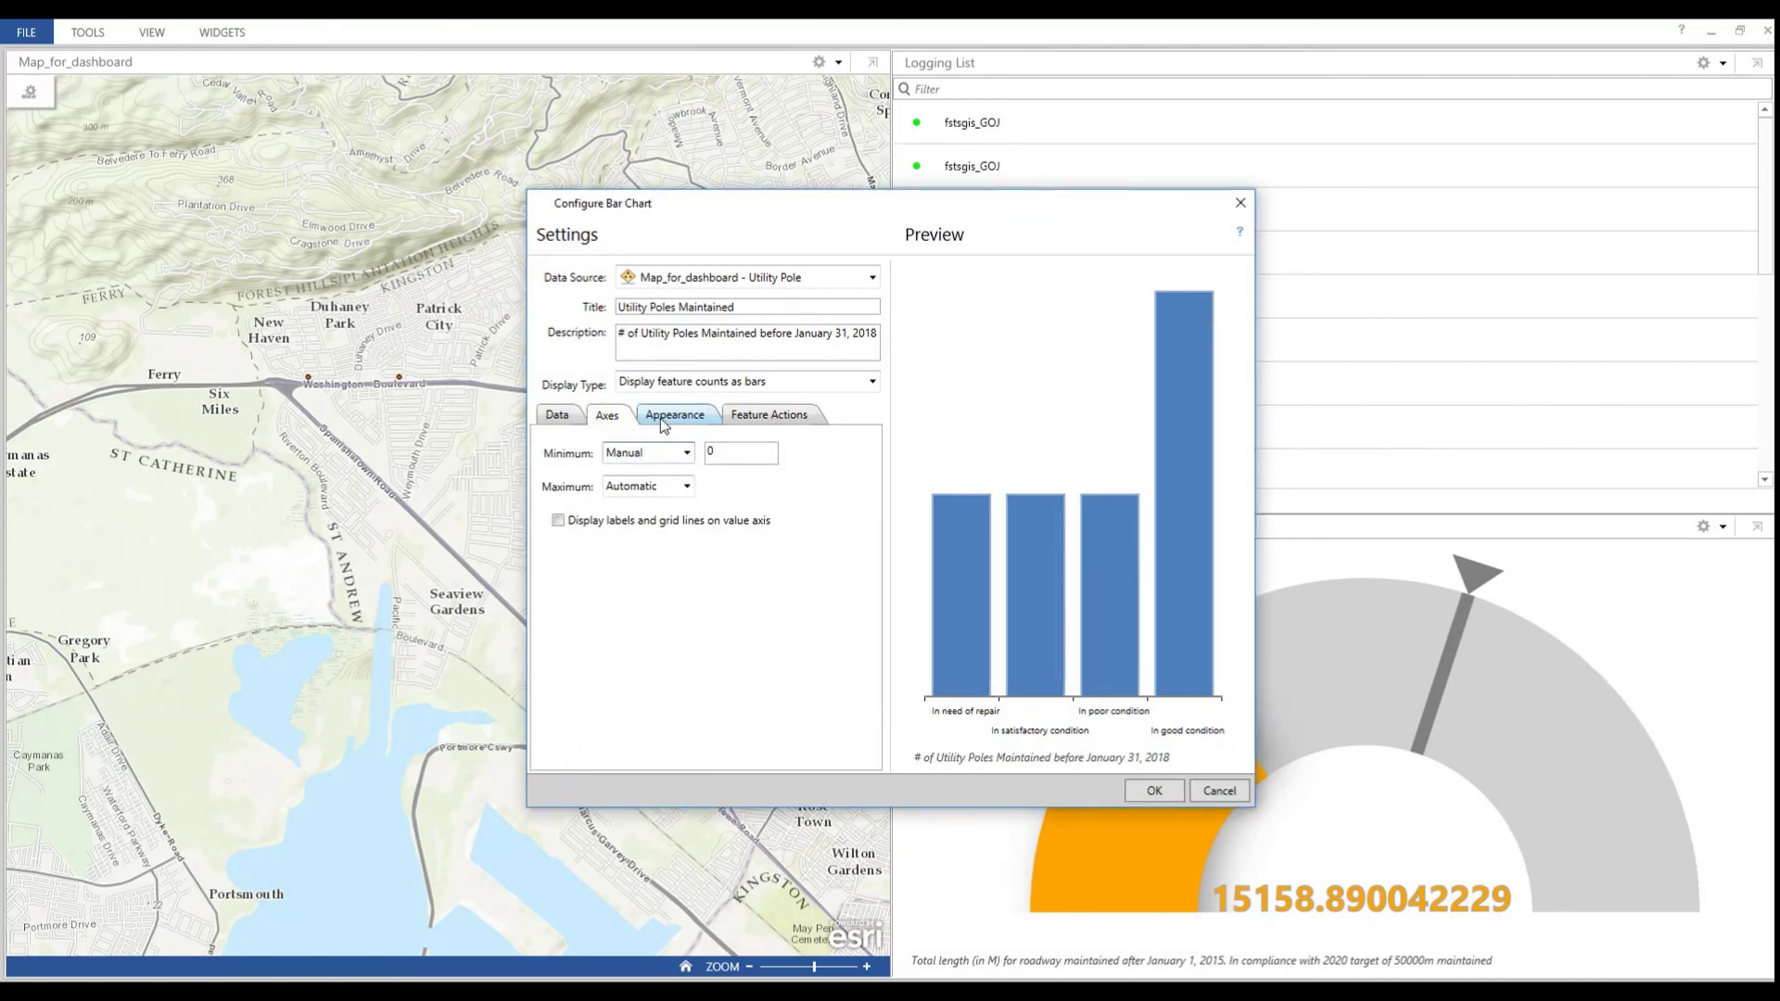
- Colour the bars with the red, lime, green, yellow ramp and show value labels
{"action": "left_click", "coordinate": [669, 415]}
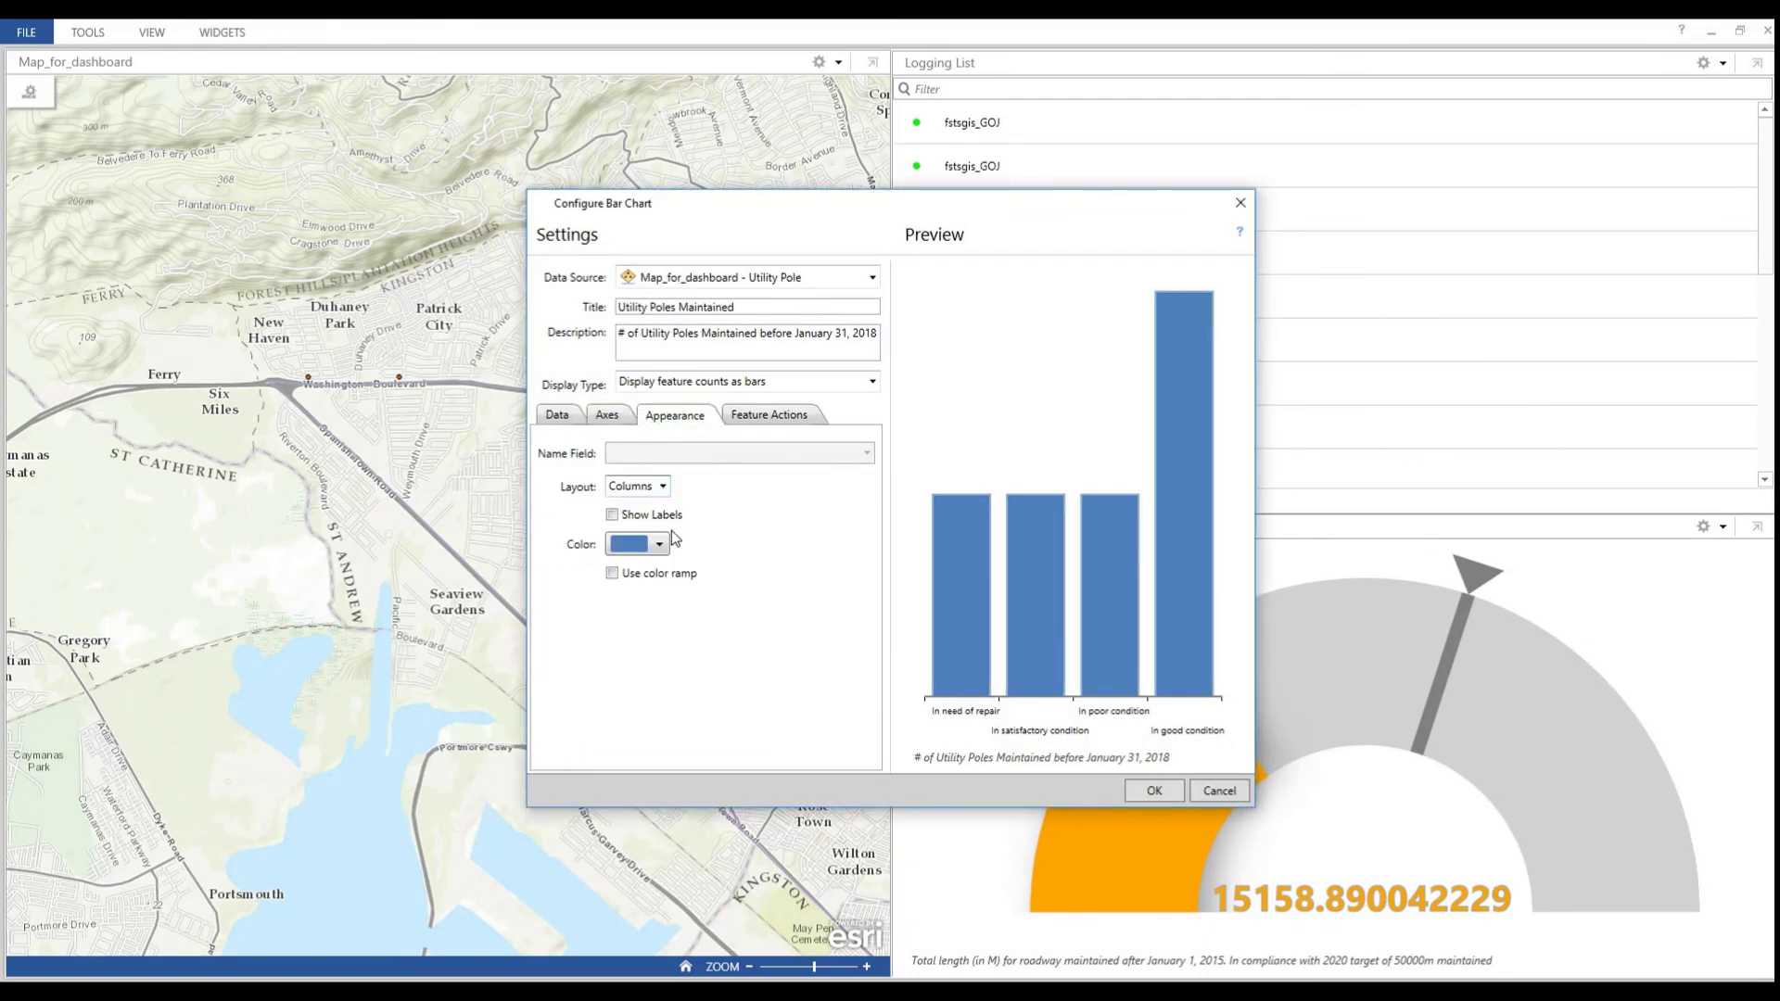
{"action": "left_click", "coordinate": [612, 573]}
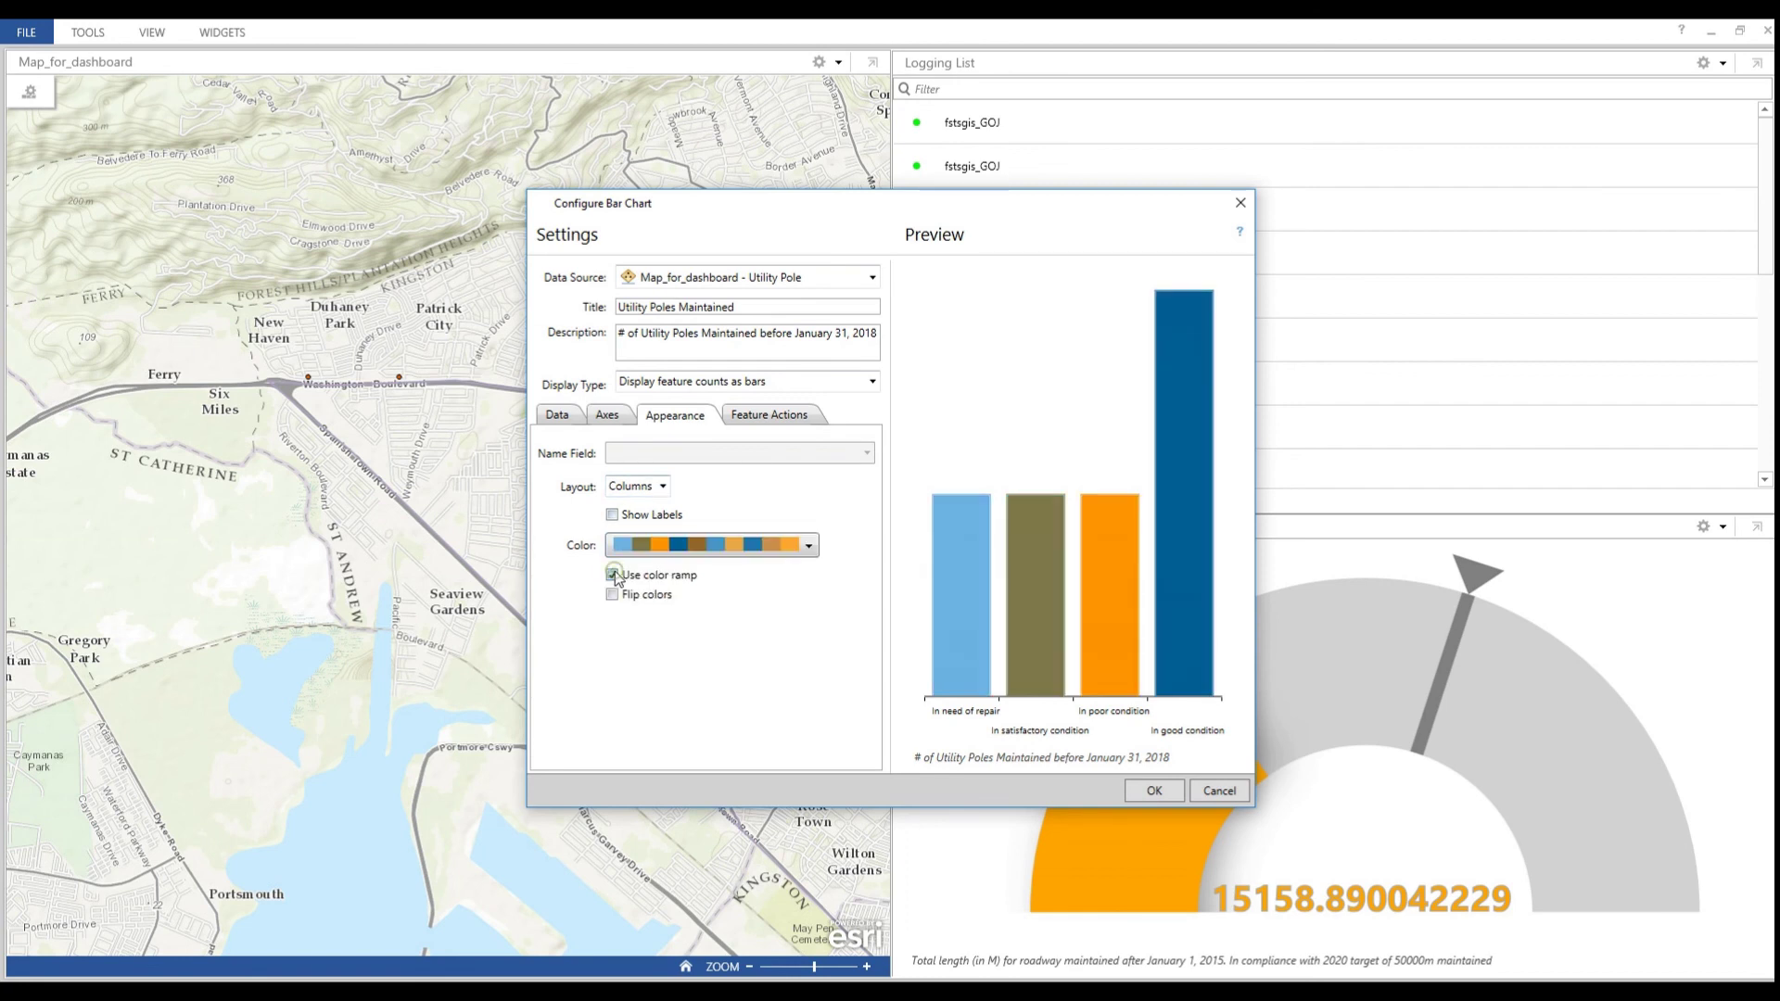
{"action": "left_click", "coordinate": [811, 547]}
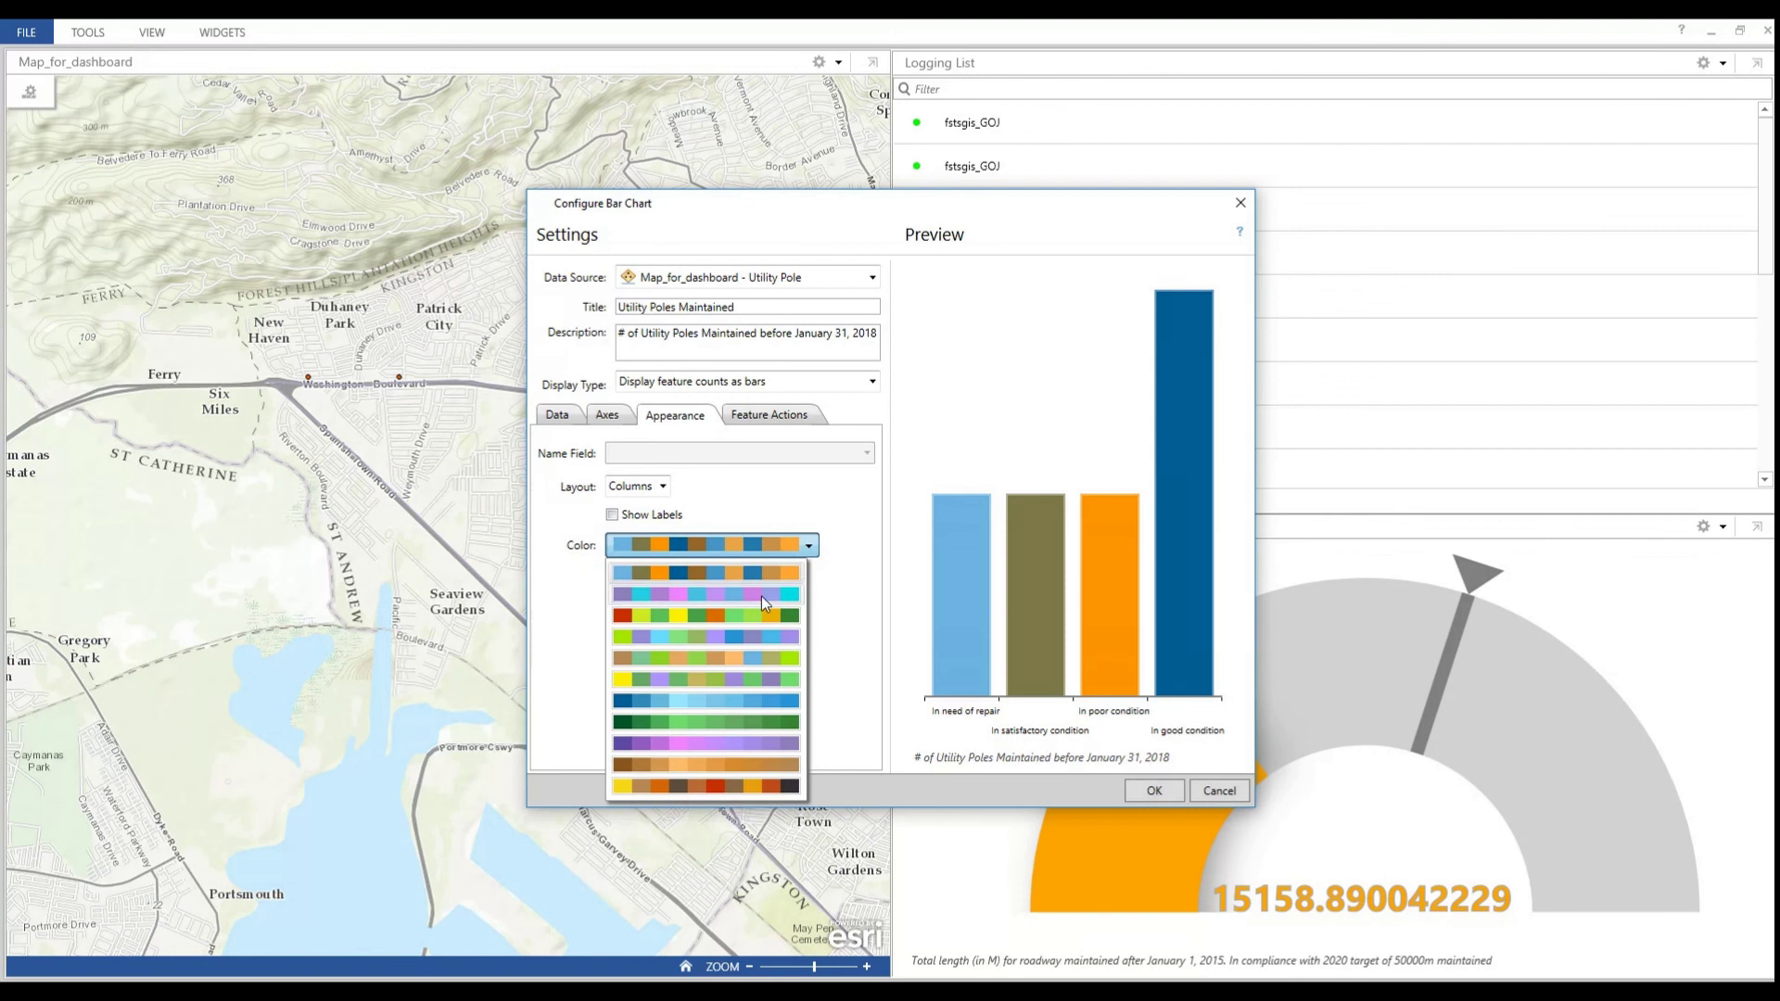
{"action": "left_click", "coordinate": [766, 613]}
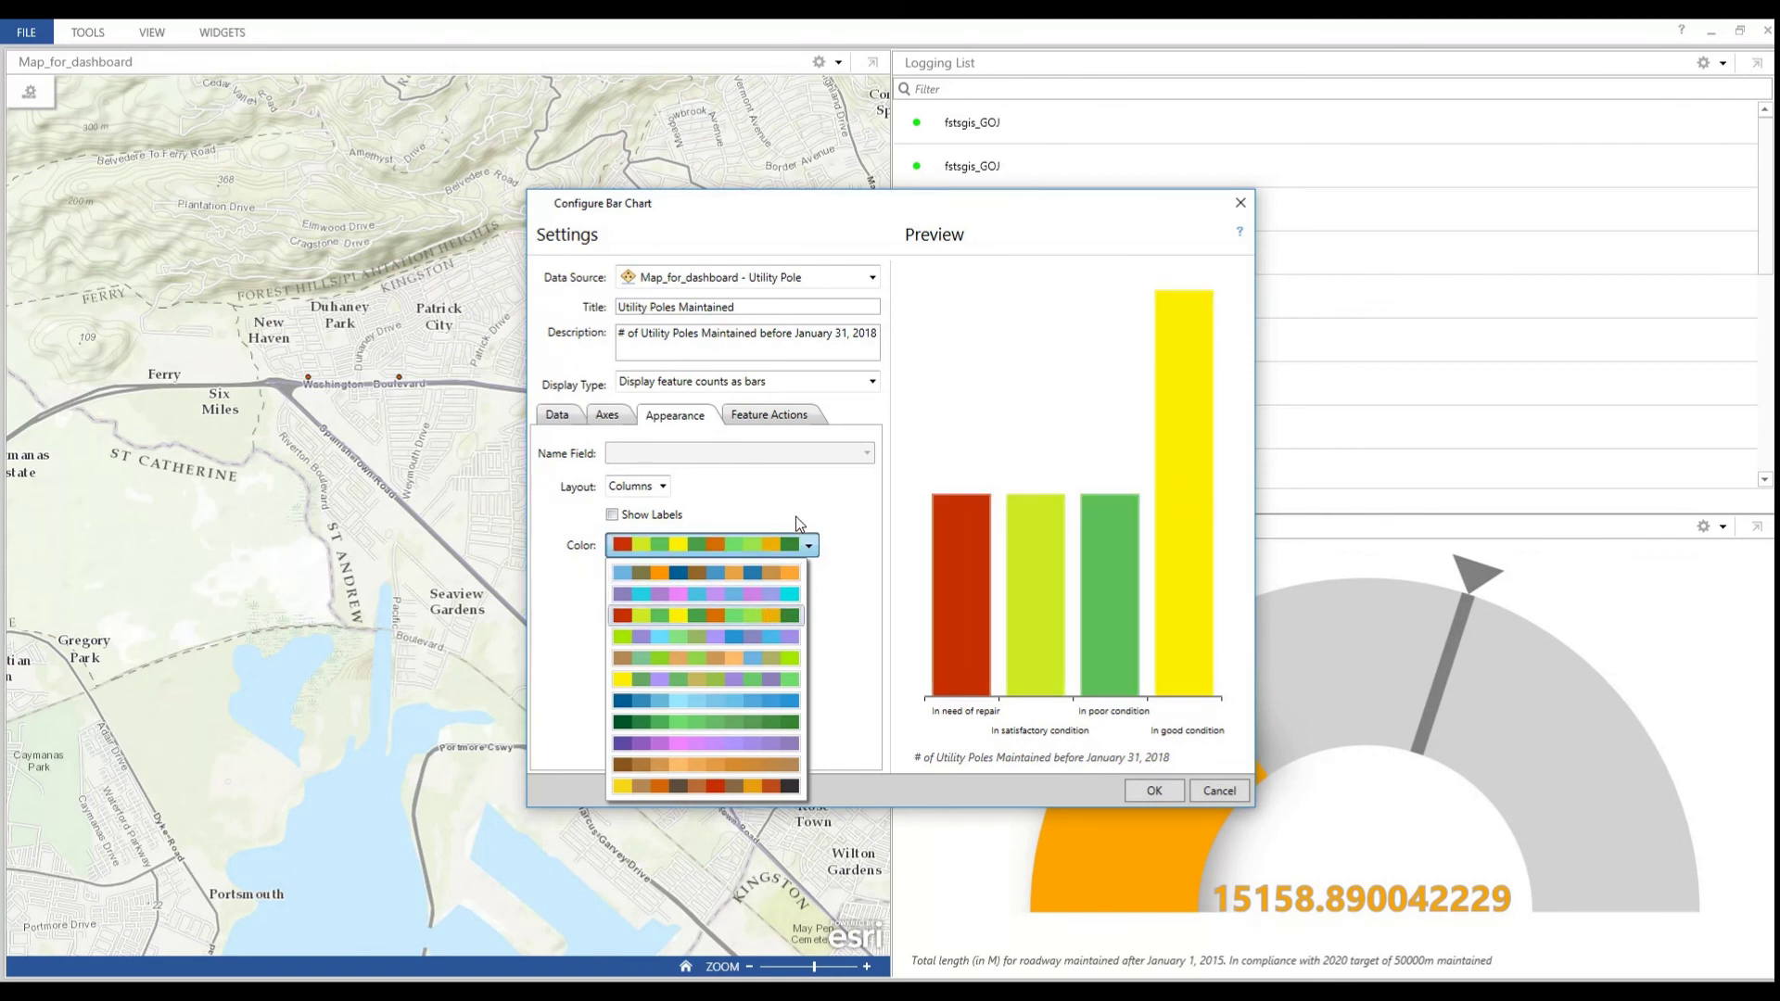
{"action": "left_click", "coordinate": [612, 514]}
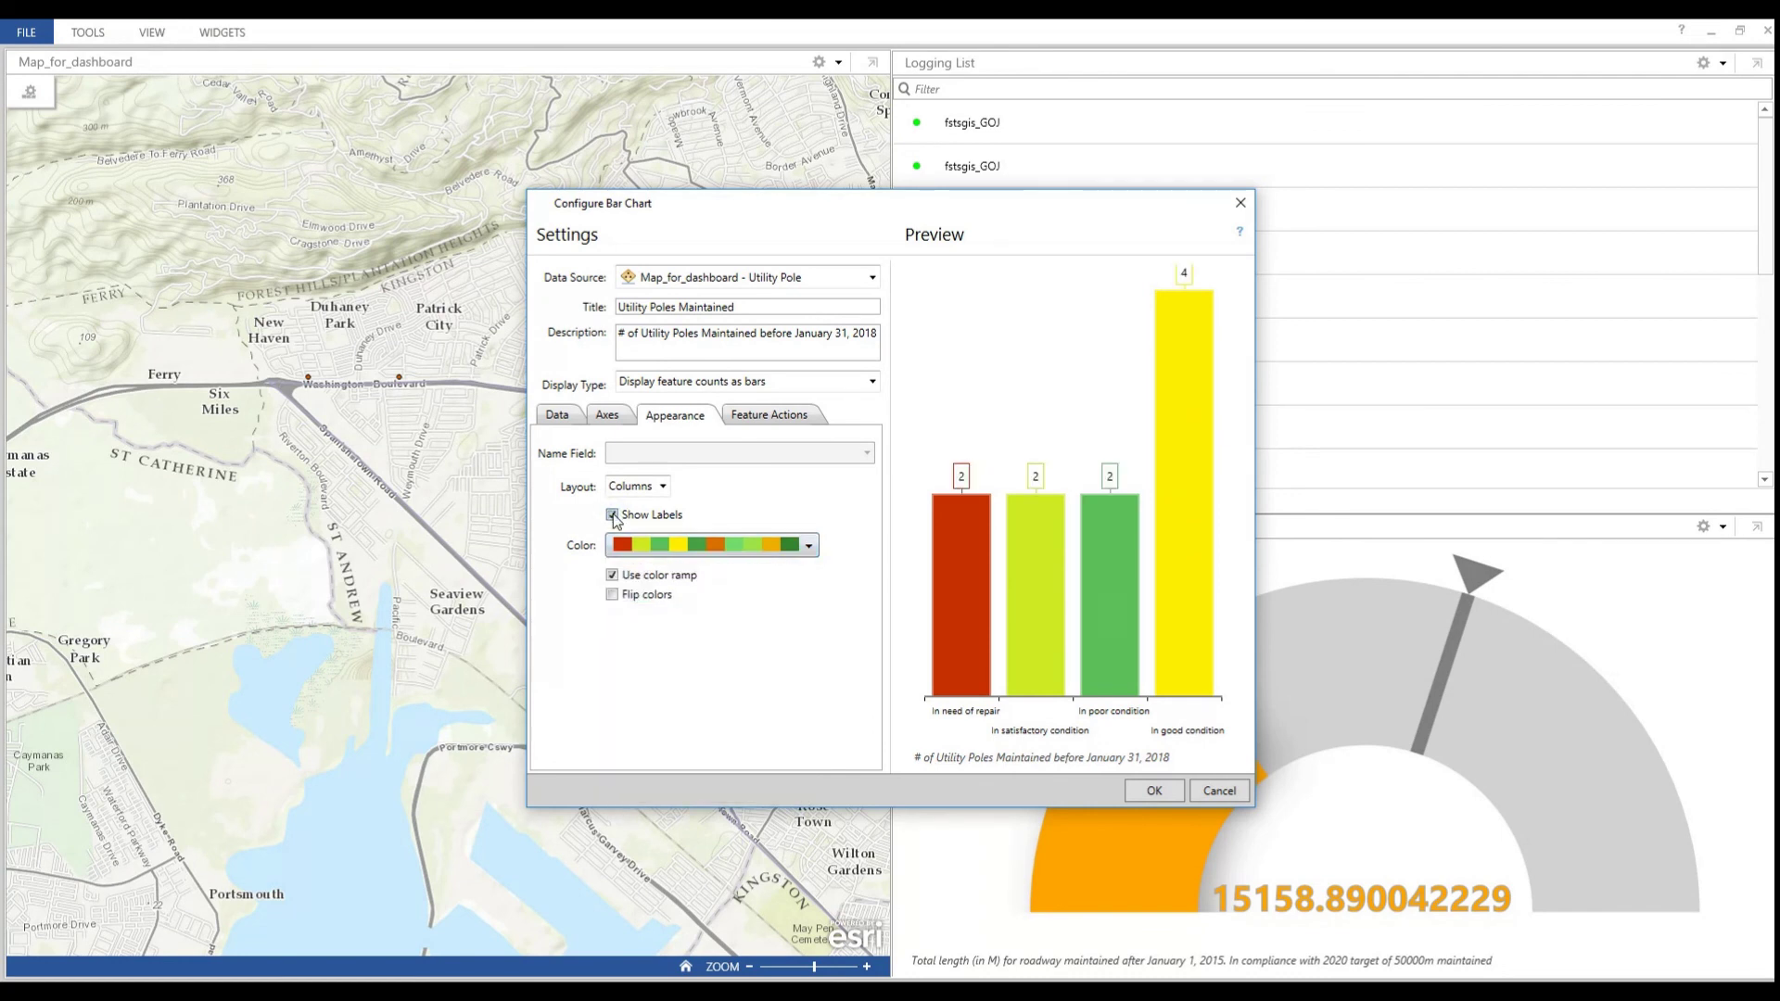
{"action": "left_click", "coordinate": [661, 487]}
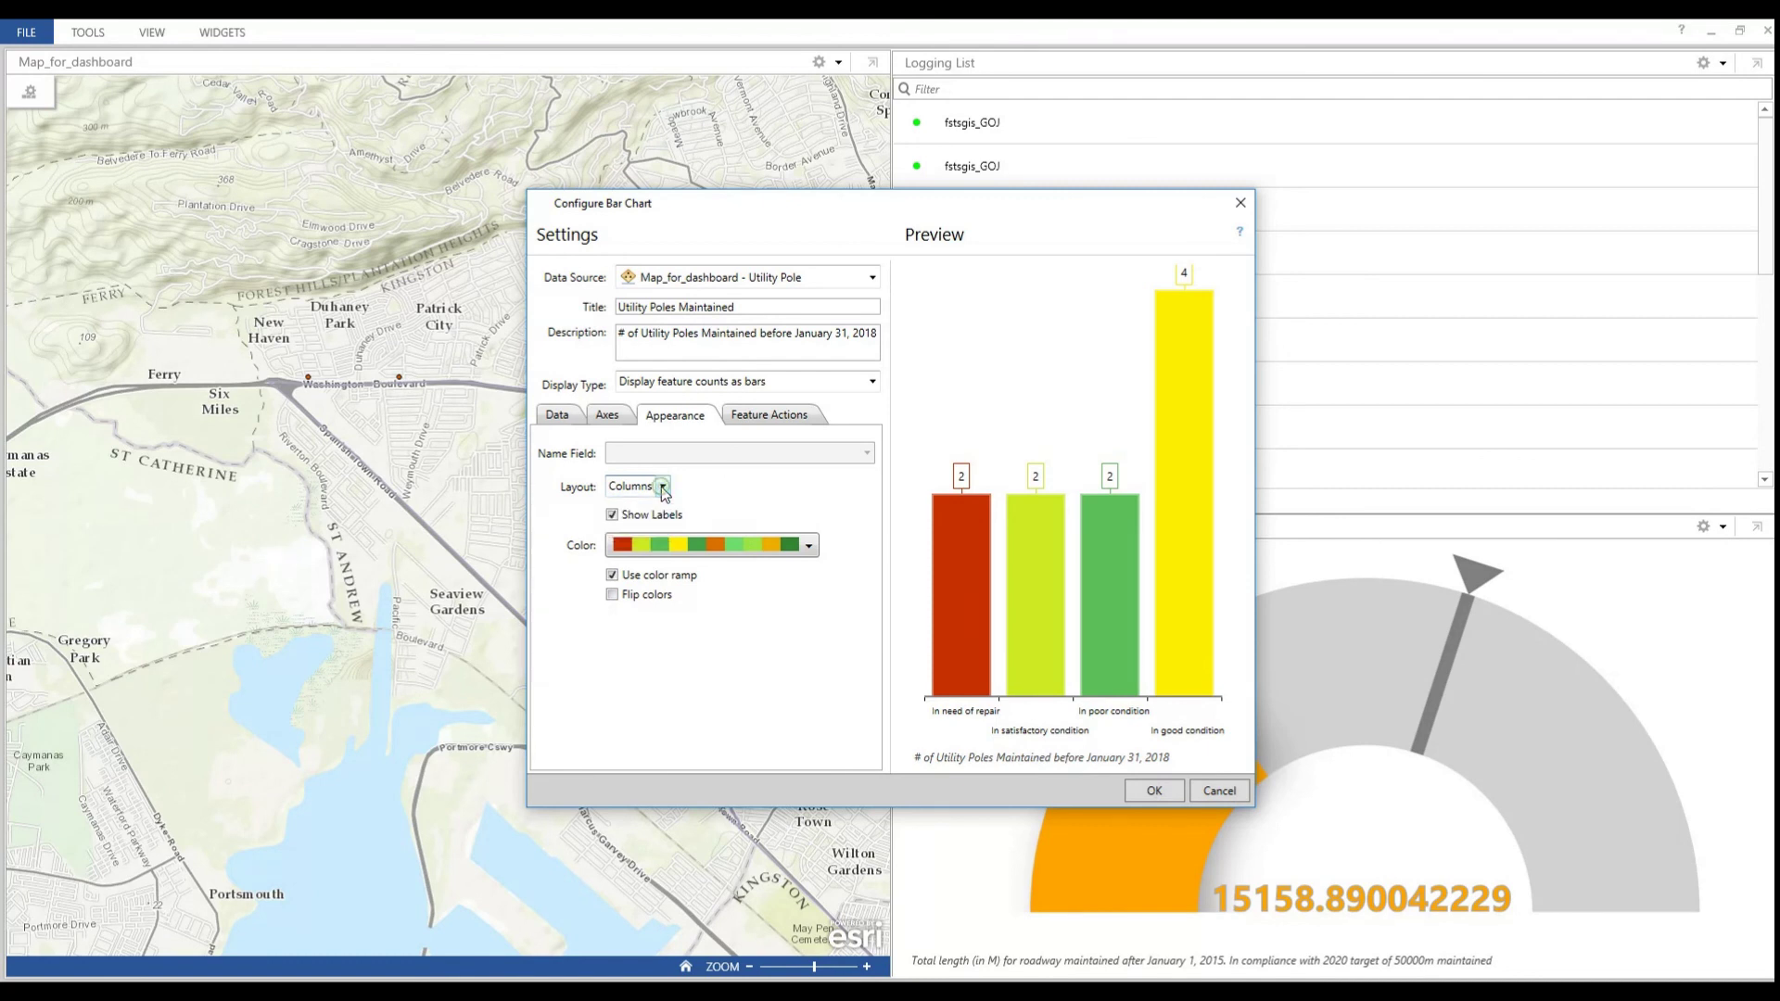
- Add the chart, dock it at the lower right, and re-dock the road gauge beside it
{"action": "left_click", "coordinate": [1153, 791]}
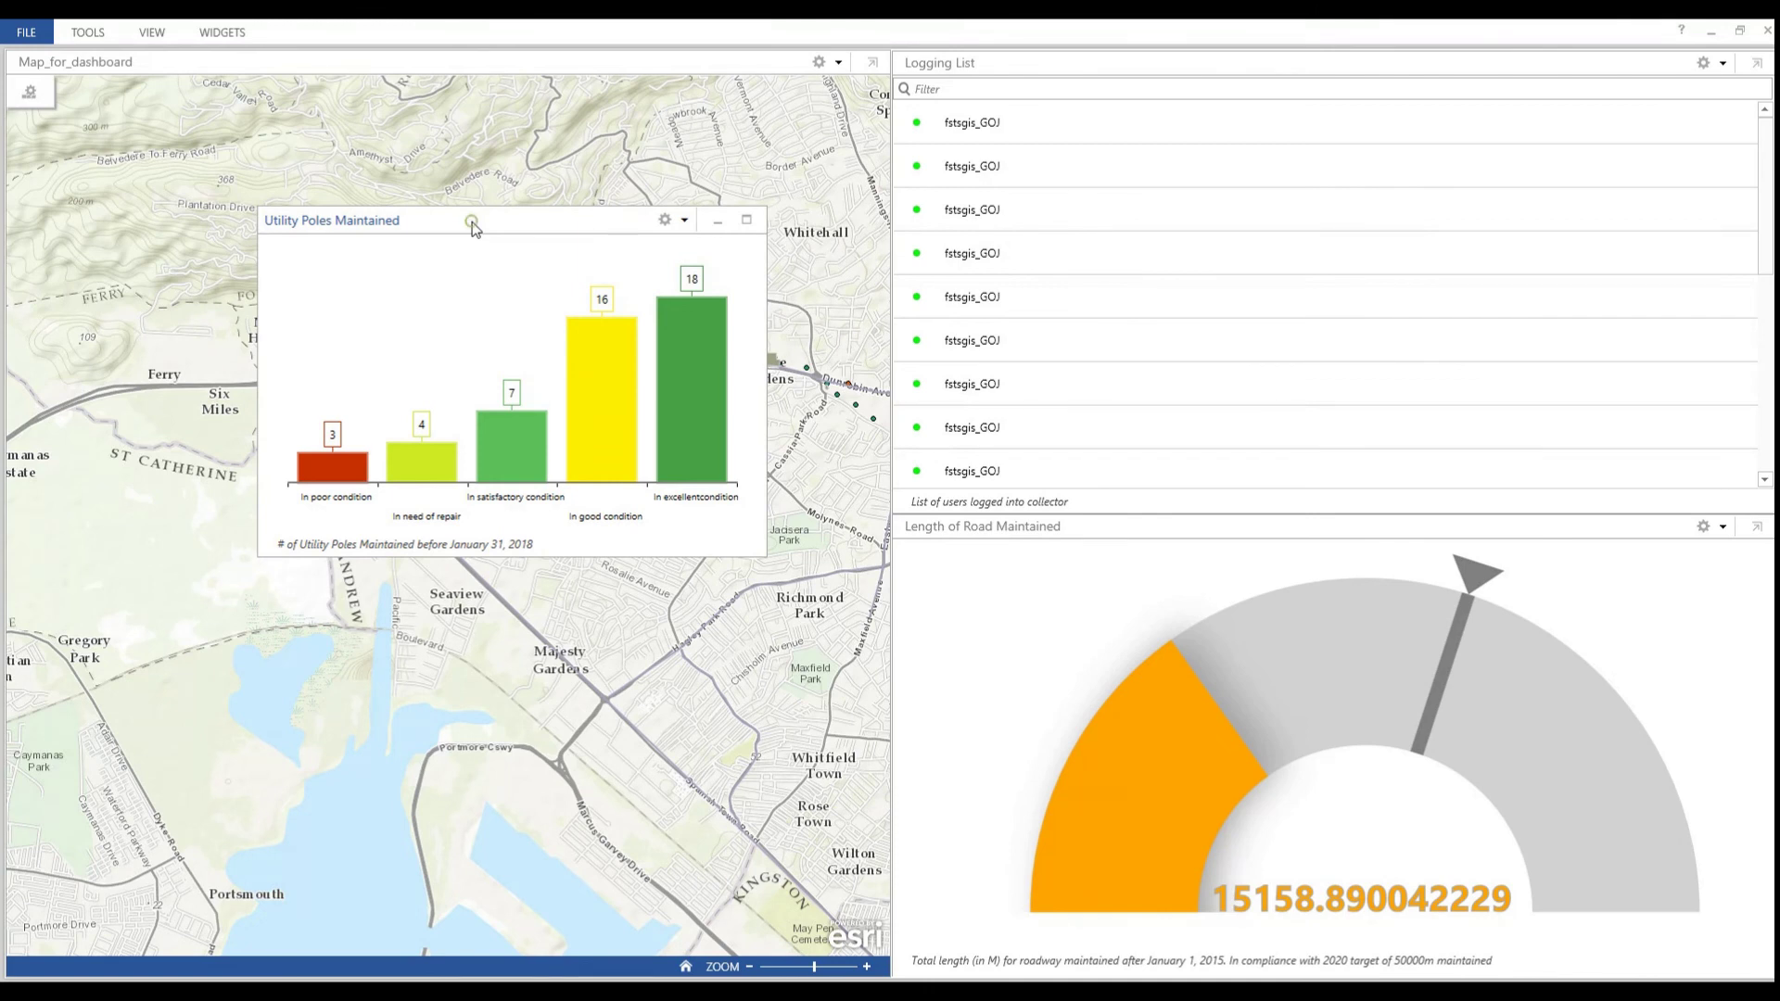
{"action": "left_click_drag", "start_coordinate": [471, 221], "coordinate": [1370, 751]}
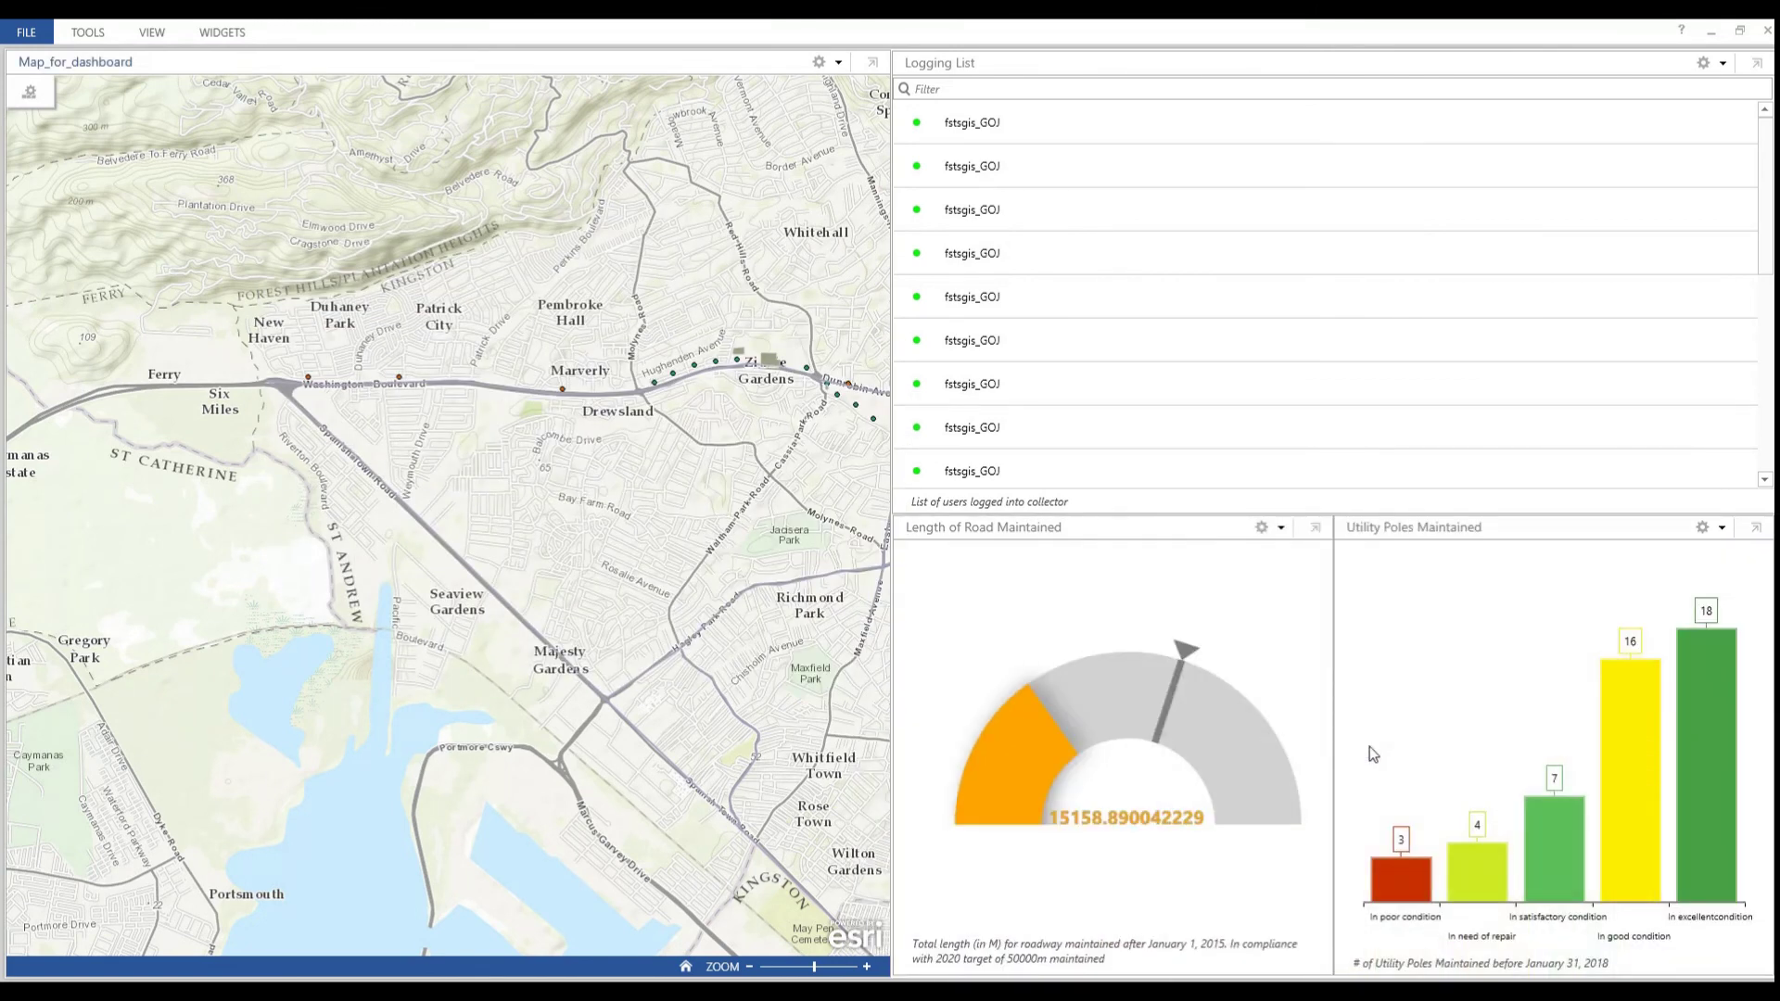
{"action": "left_click", "coordinate": [1315, 528]}
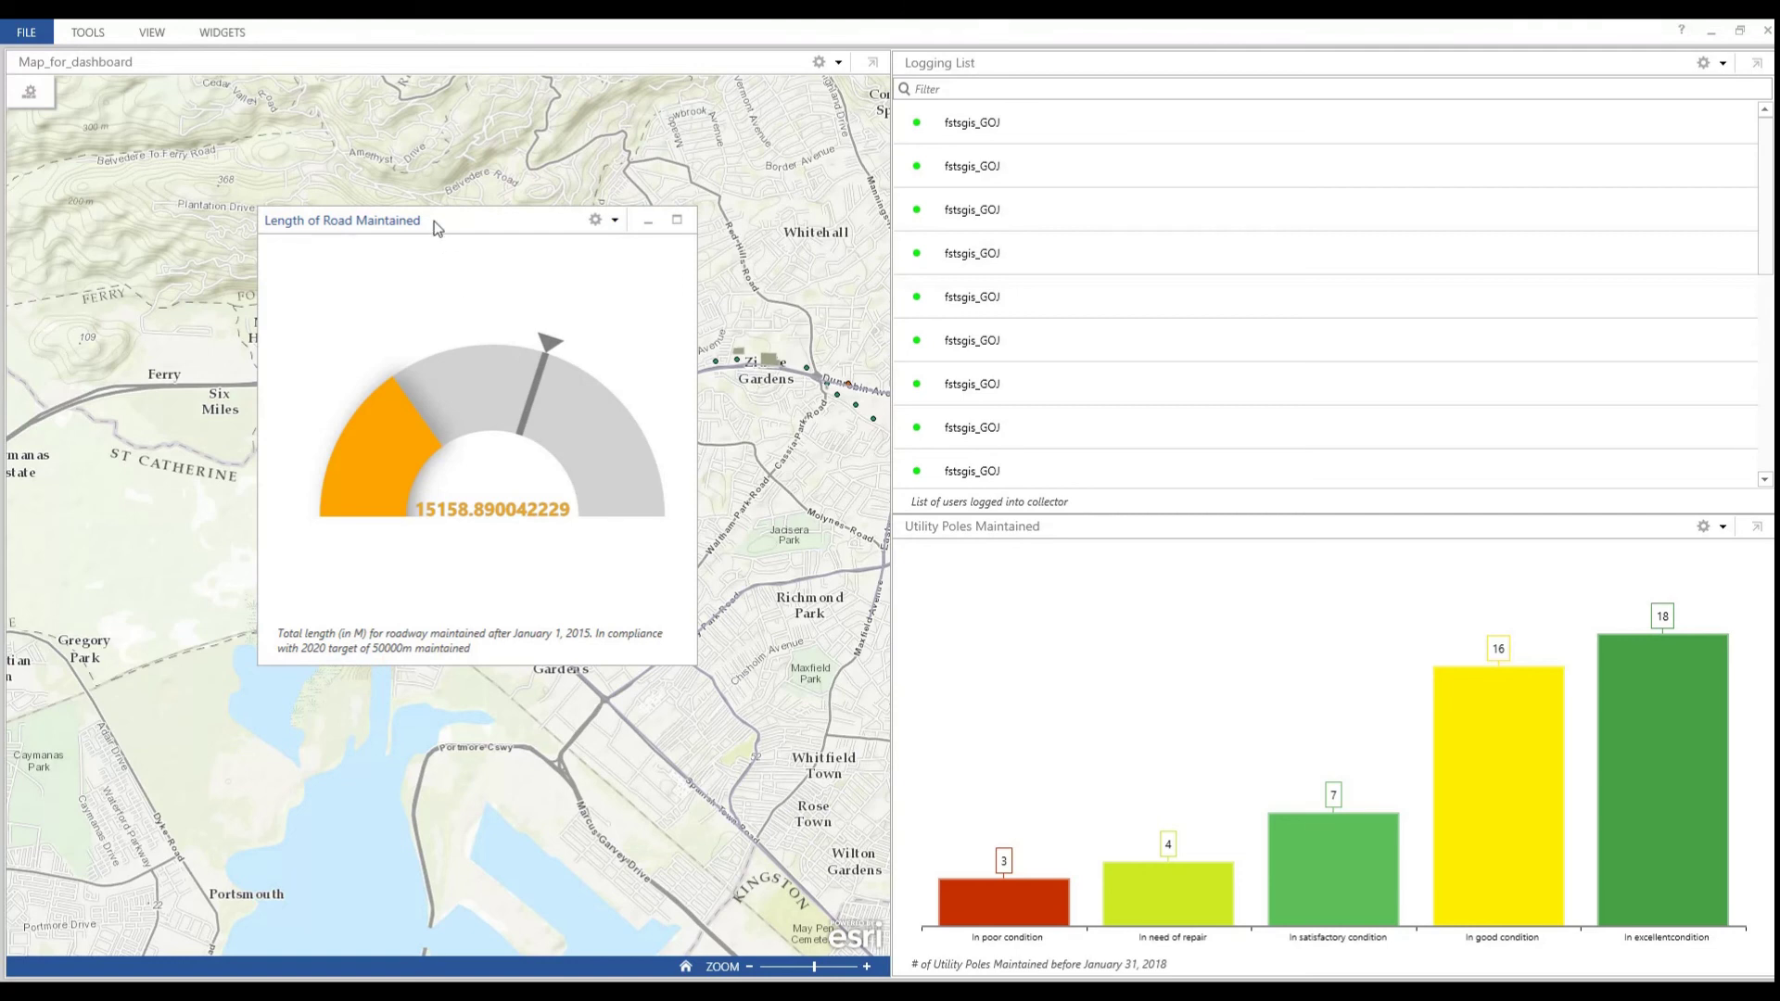
{"action": "left_click_drag", "start_coordinate": [437, 227], "coordinate": [1310, 749]}
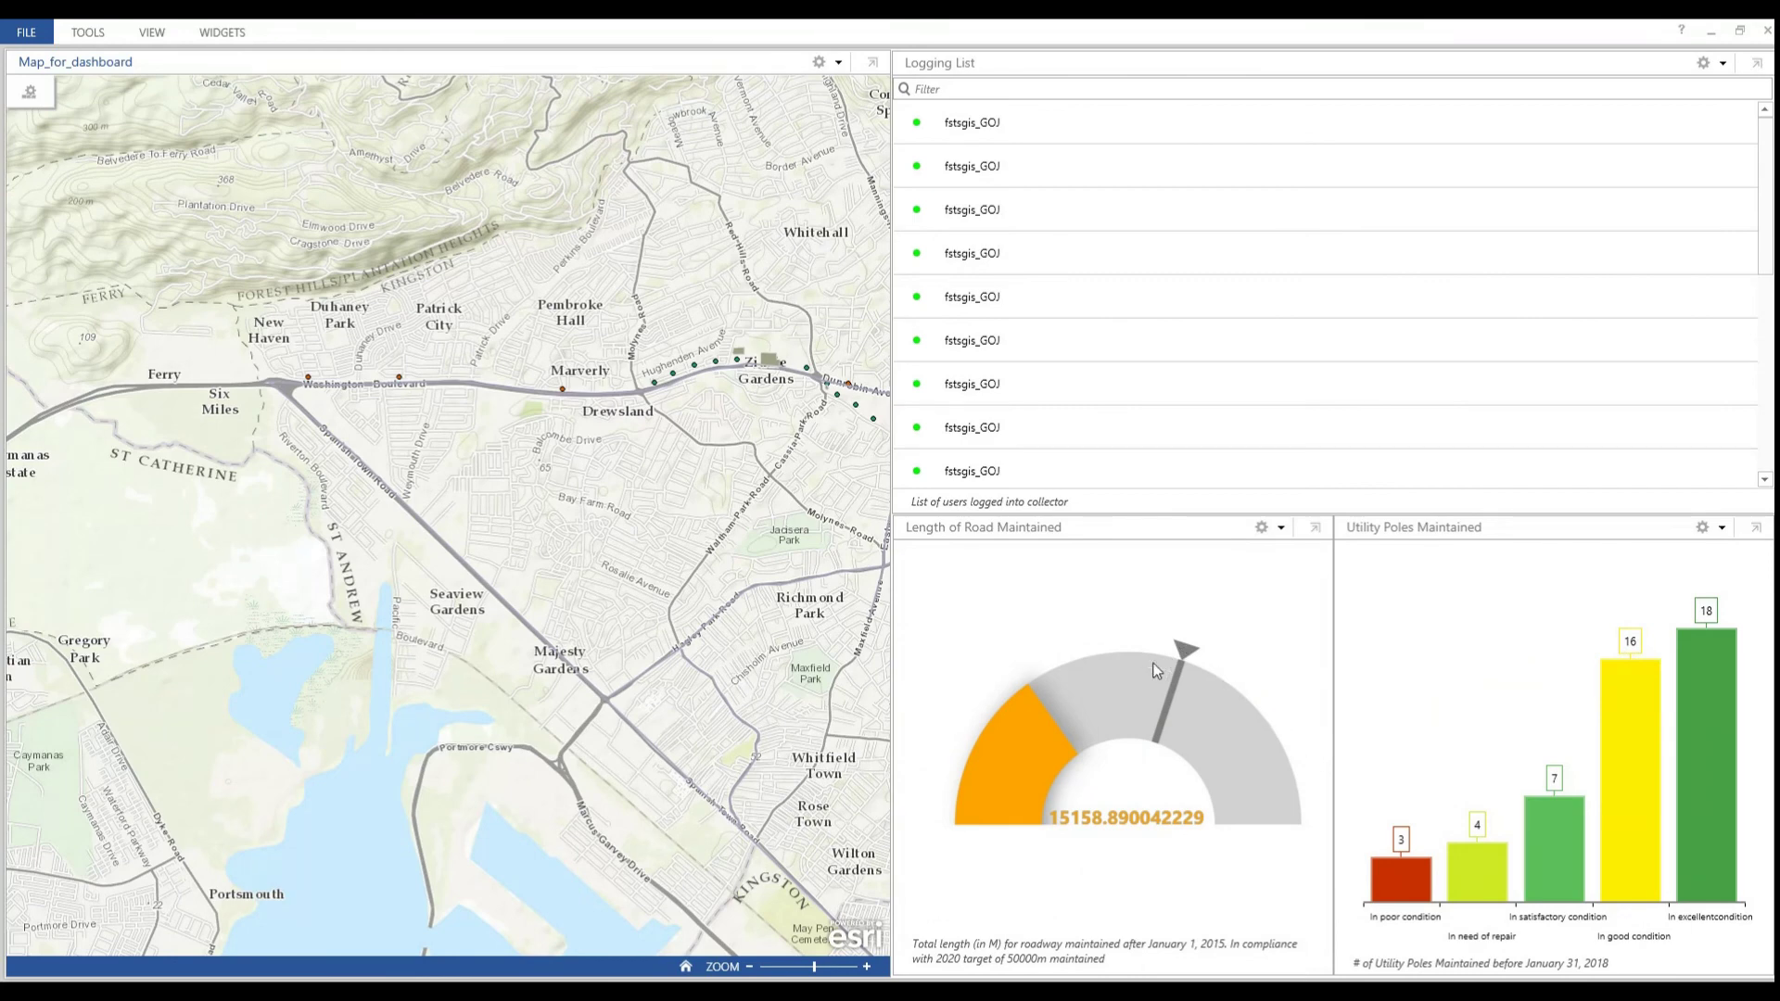